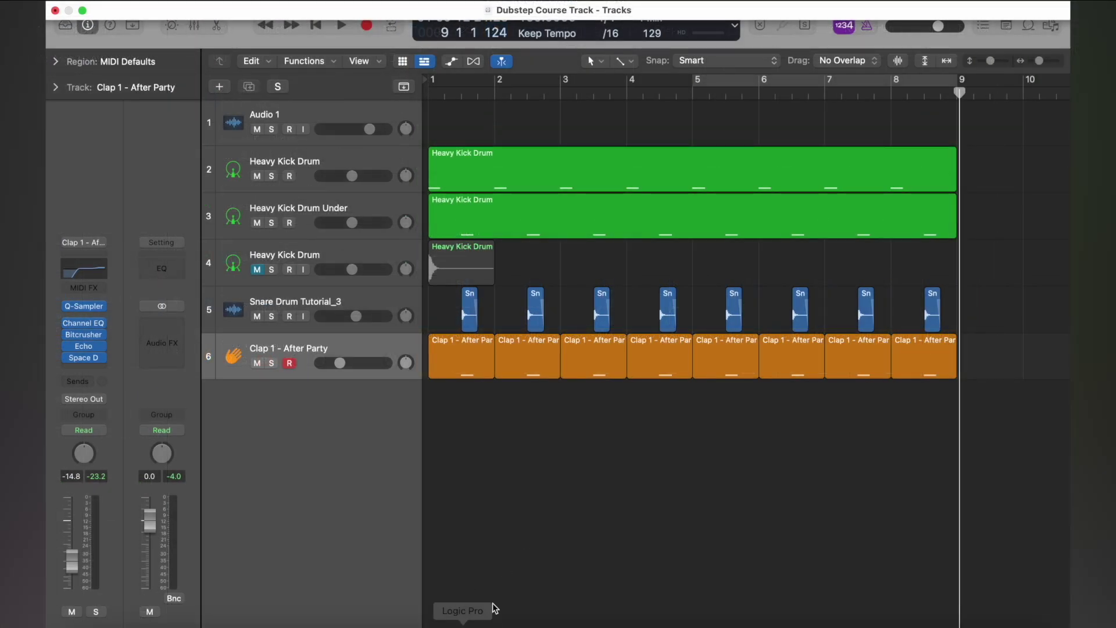
# - Create a software instrument track with Drum Synth and set the synth's sound category to Hats and Cymbals
pyautogui.click(219, 88)
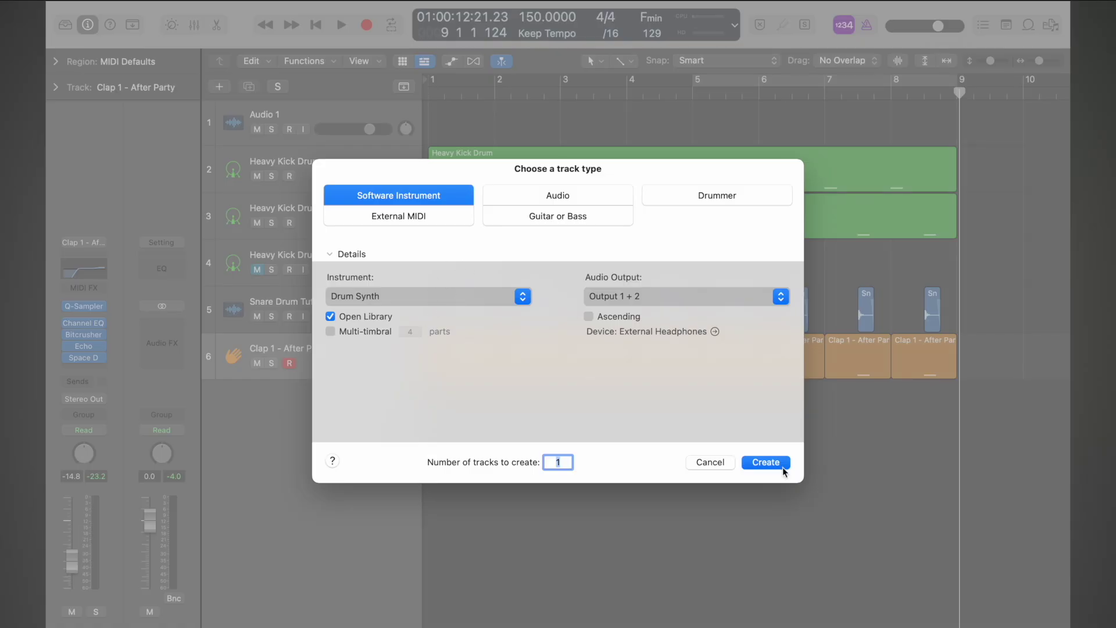
pyautogui.click(765, 462)
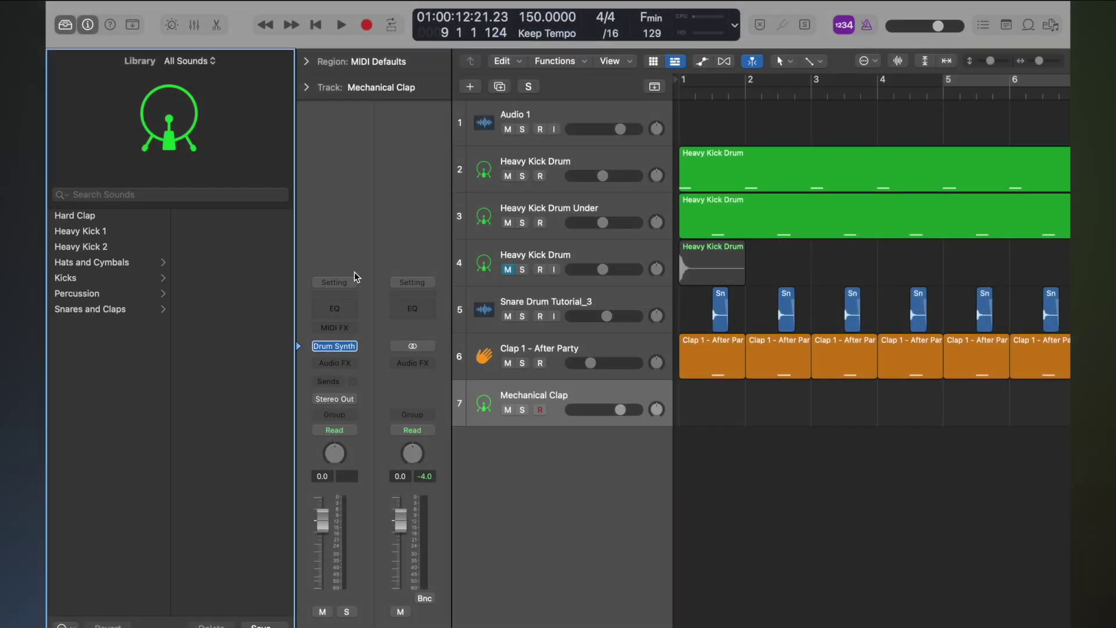
pyautogui.click(333, 344)
pyautogui.click(414, 270)
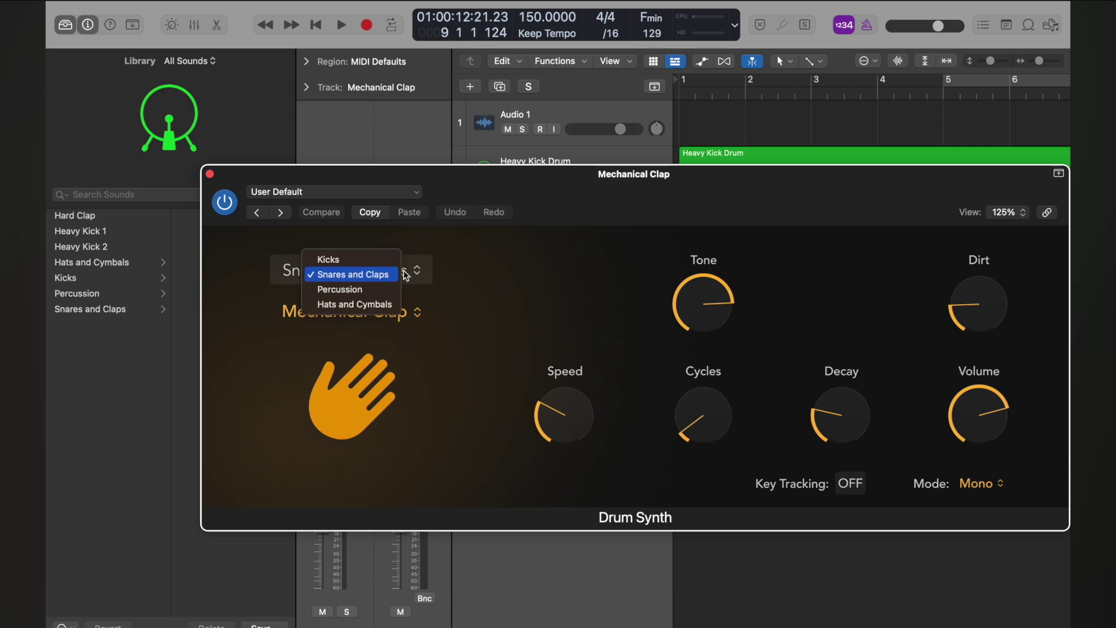
pyautogui.click(375, 304)
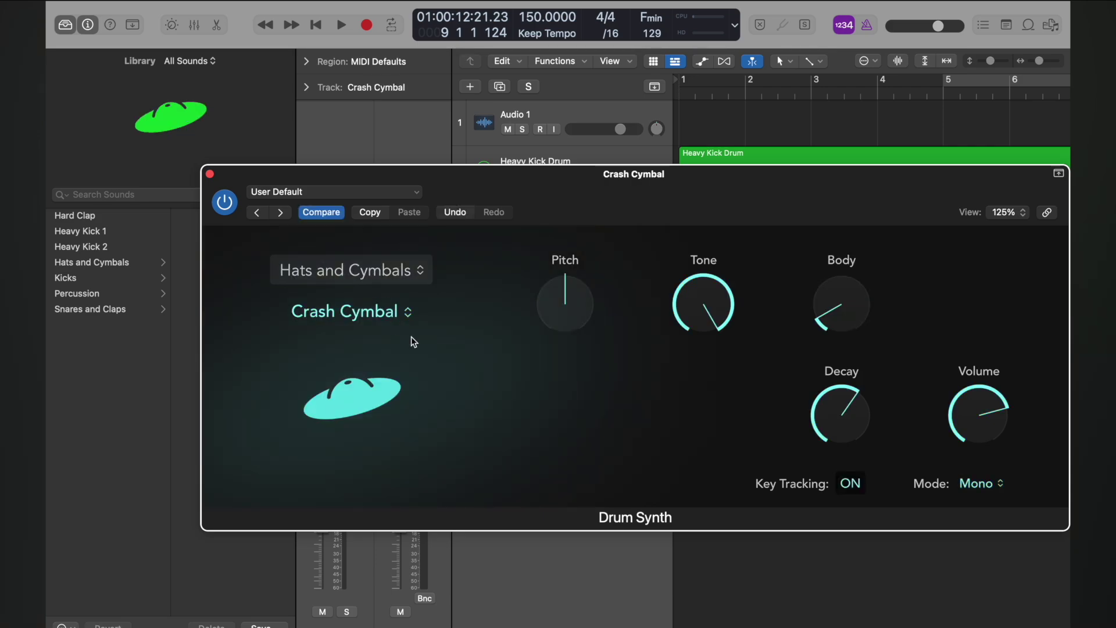
# - Open Musical Typing and audition the Crash Cymbal while shortening its decay
pyautogui.press('super+k')
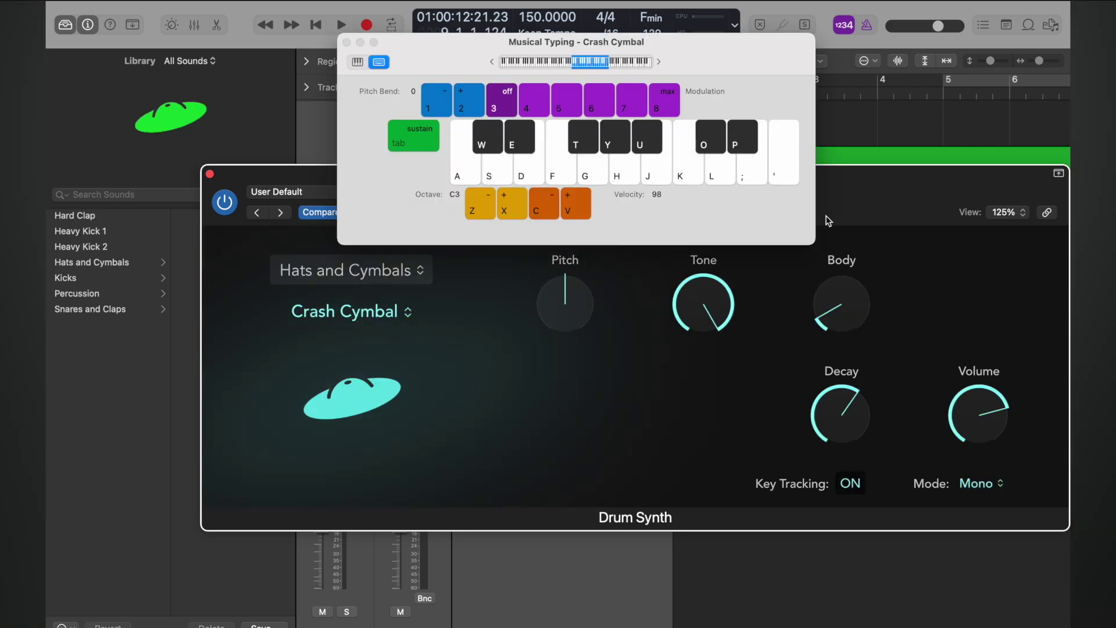
pyautogui.moveTo(844, 196); pyautogui.dragTo(844, 294)
pyautogui.press('f')
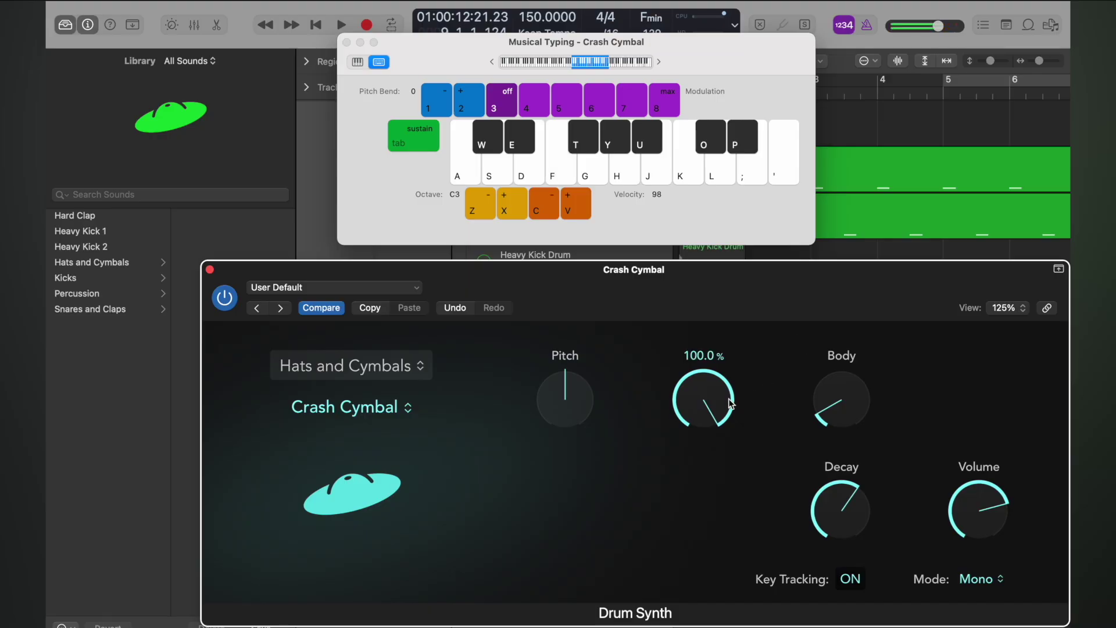
pyautogui.press('f')
pyautogui.moveTo(842, 508); pyautogui.dragTo(849, 593)
pyautogui.press('f')
# - Switch the sound to Ride Cymbal, raise its decay to 64.9% and audition it
pyautogui.click(387, 410)
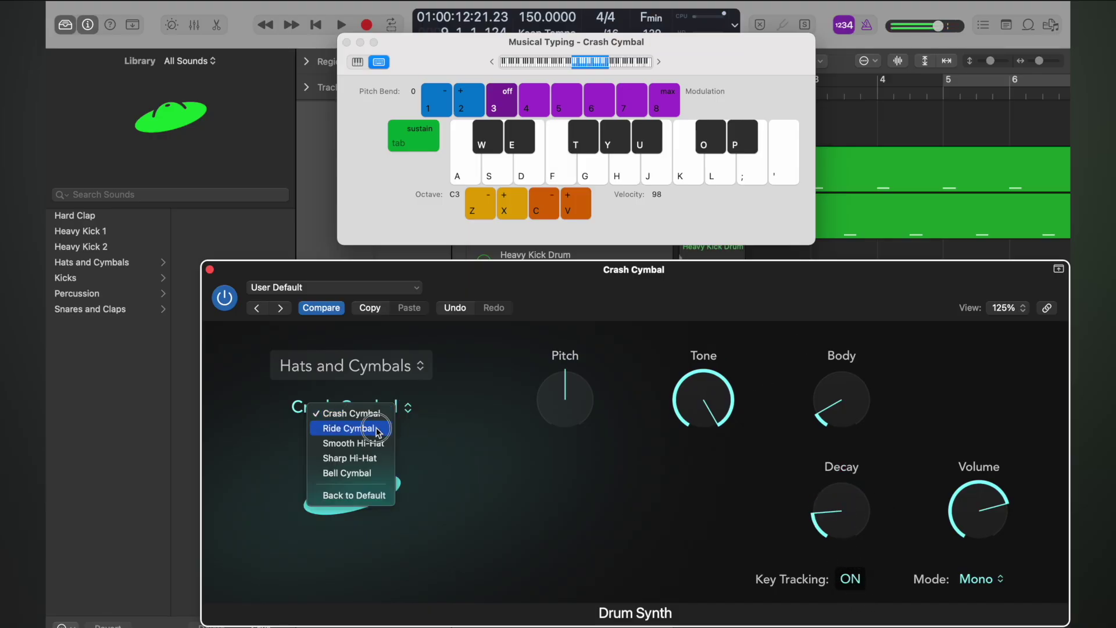
pyautogui.click(348, 429)
pyautogui.press('f')
pyautogui.press('f')
pyautogui.moveTo(842, 512); pyautogui.dragTo(855, 438)
pyautogui.moveTo(839, 396); pyautogui.dragTo(810, 448)
pyautogui.press('f')
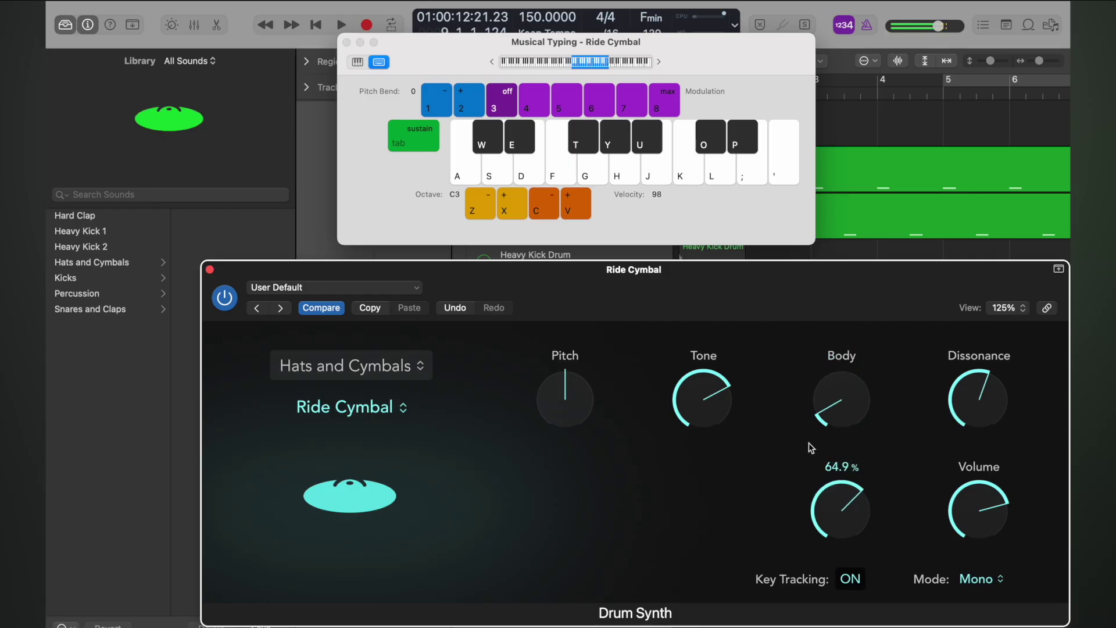
# - Audition the Smooth Hi-Hat and Sharp Hi-Hat sounds in turn
pyautogui.click(390, 407)
pyautogui.click(369, 435)
pyautogui.press('f')
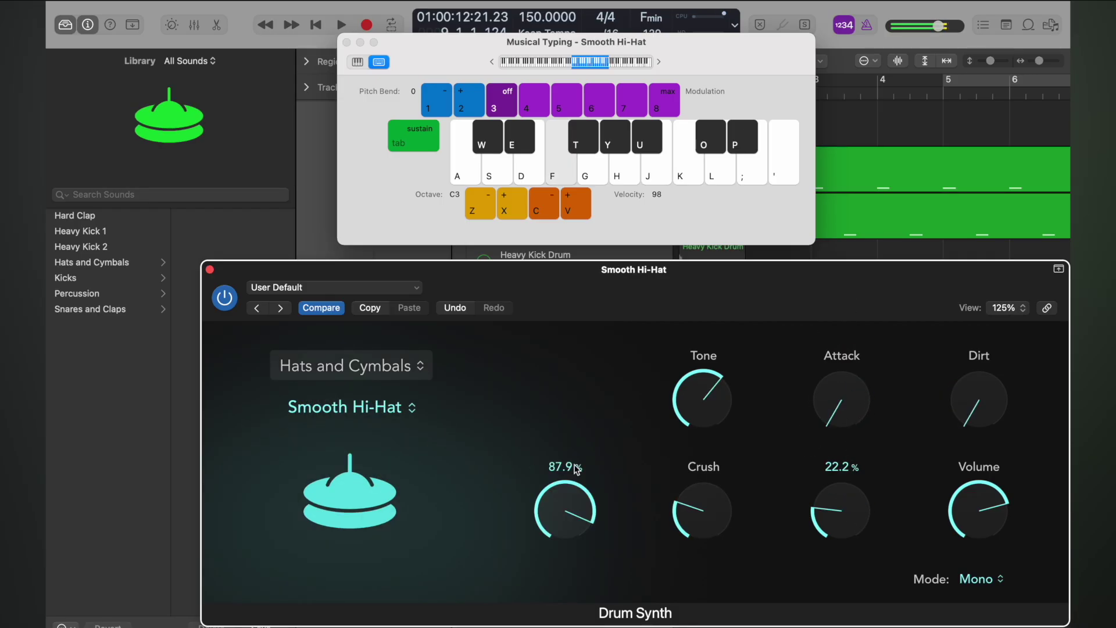
pyautogui.click(371, 425)
pyautogui.click(369, 427)
pyautogui.press('f')
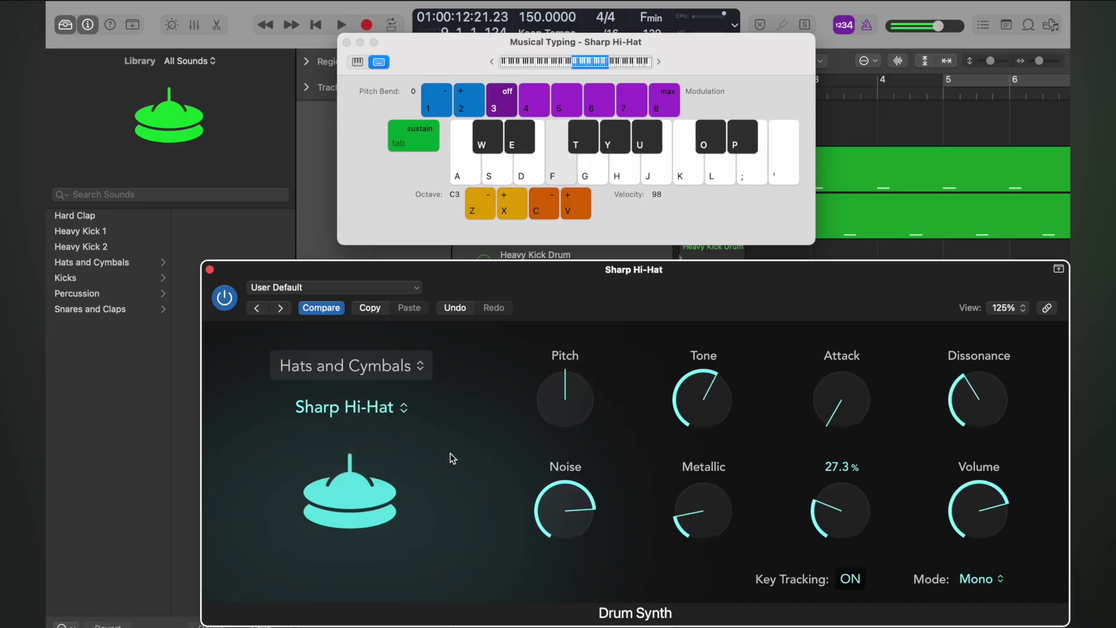
# - Select and audition the Bell Cymbal sound, and close the synth and Musical Typing windows
pyautogui.click(401, 411)
pyautogui.click(386, 427)
pyautogui.press('f')
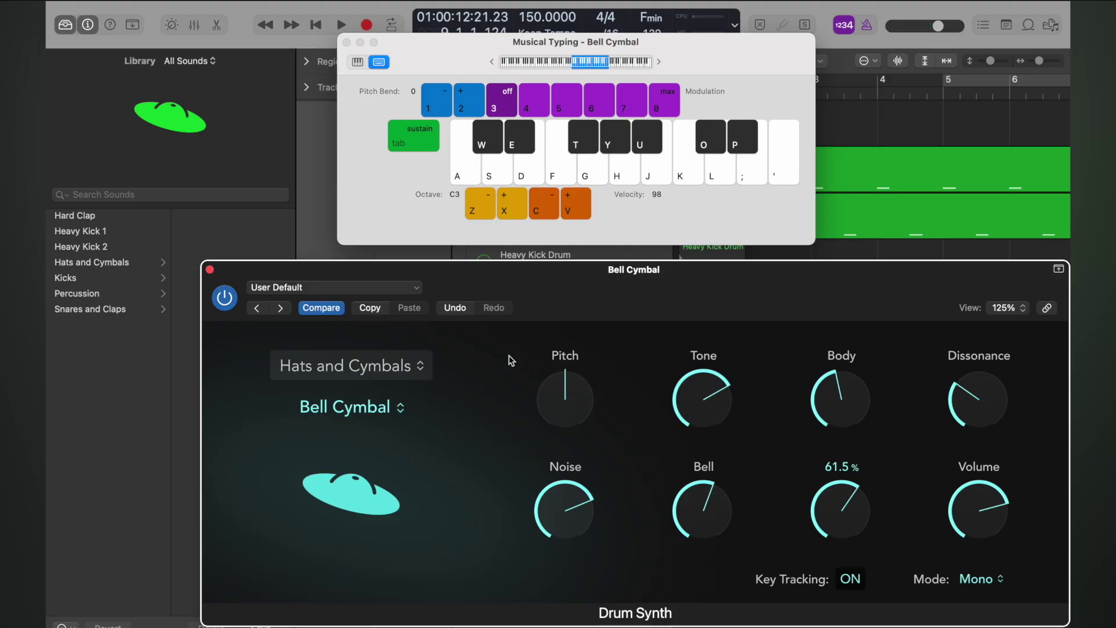
pyautogui.moveTo(595, 381)
pyautogui.click(210, 270)
pyautogui.click(346, 42)
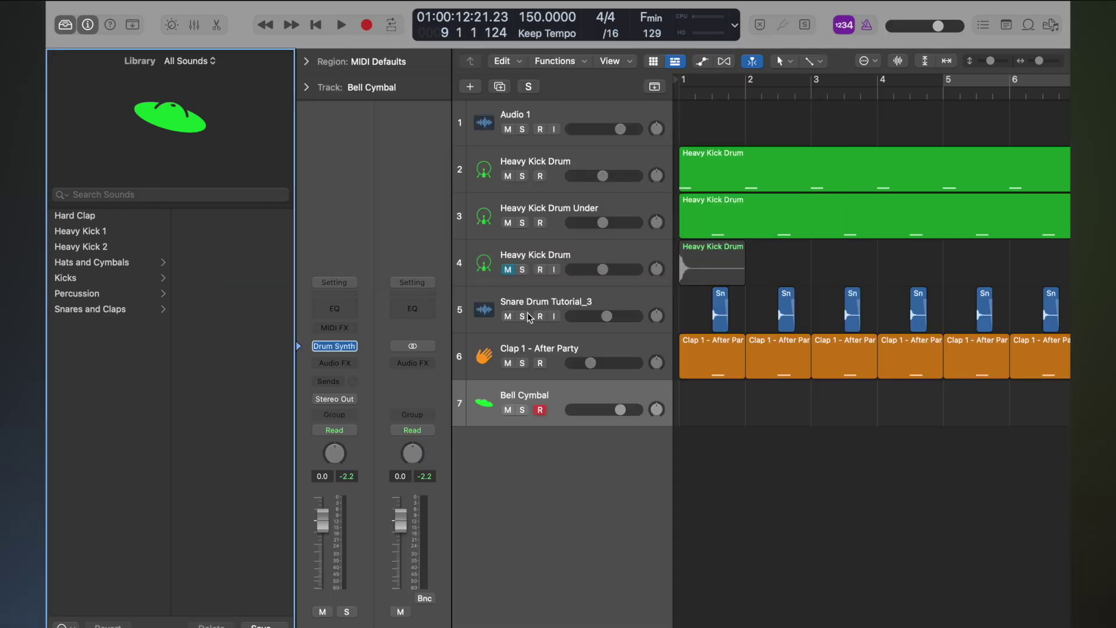
# - Replace the Drum Synth on the Bell Cymbal track with the Ultrabeat drum machine and open its window
pyautogui.click(563, 391)
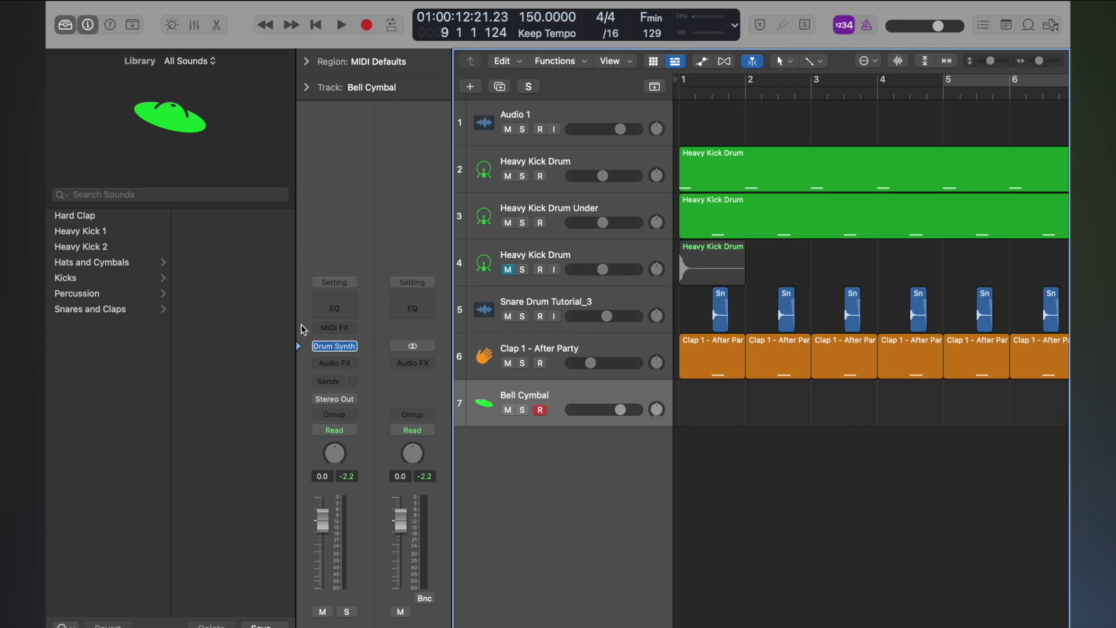
pyautogui.click(303, 283)
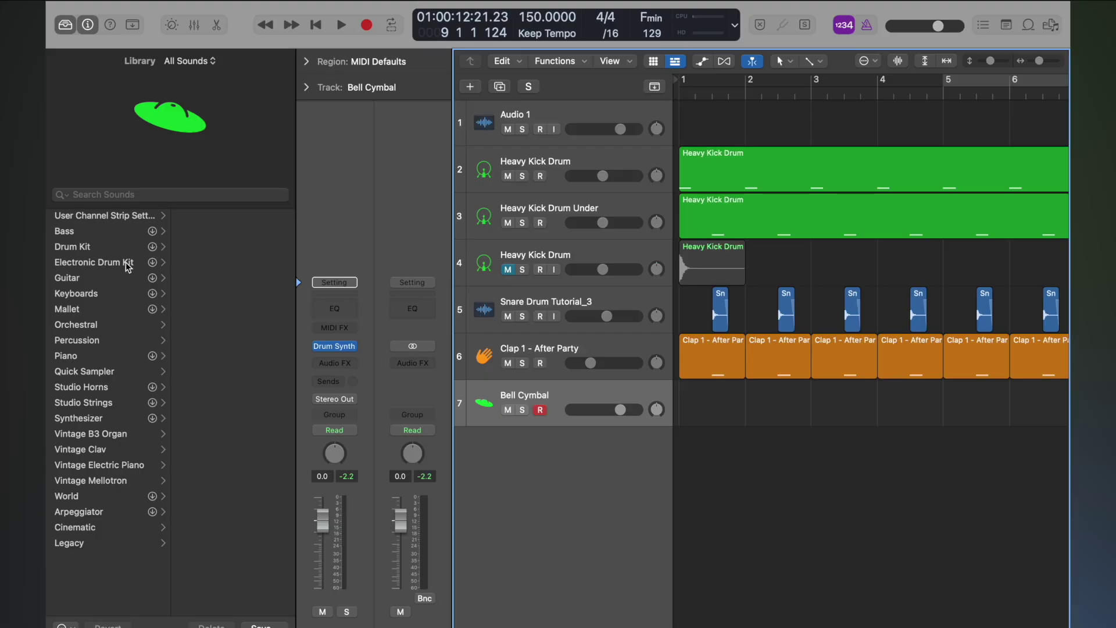
pyautogui.click(355, 347)
pyautogui.moveTo(356, 349)
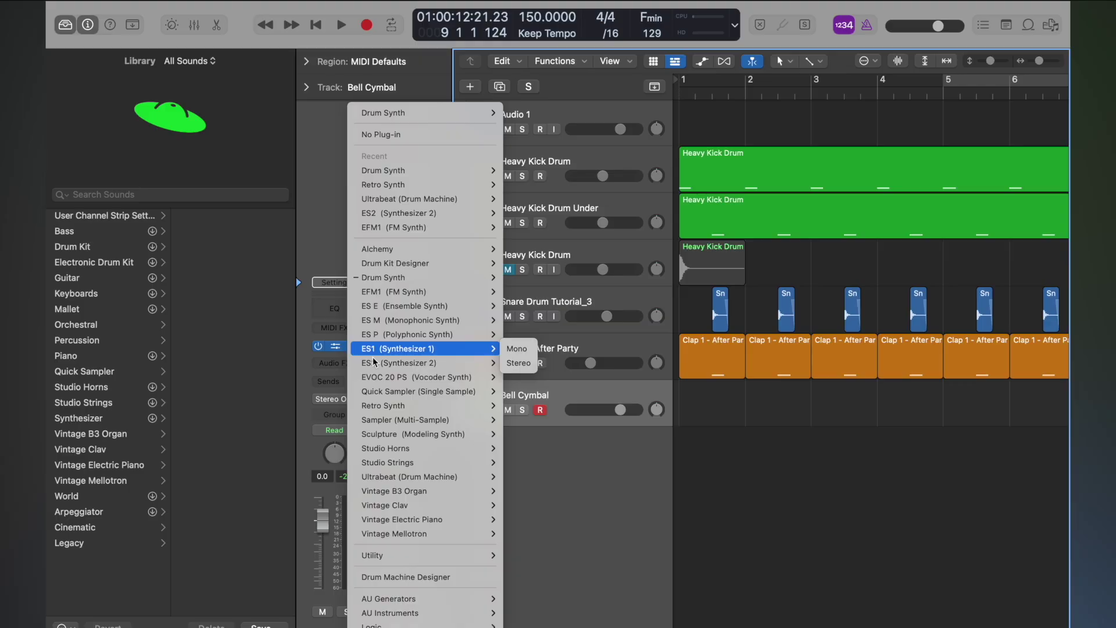
pyautogui.moveTo(422, 469)
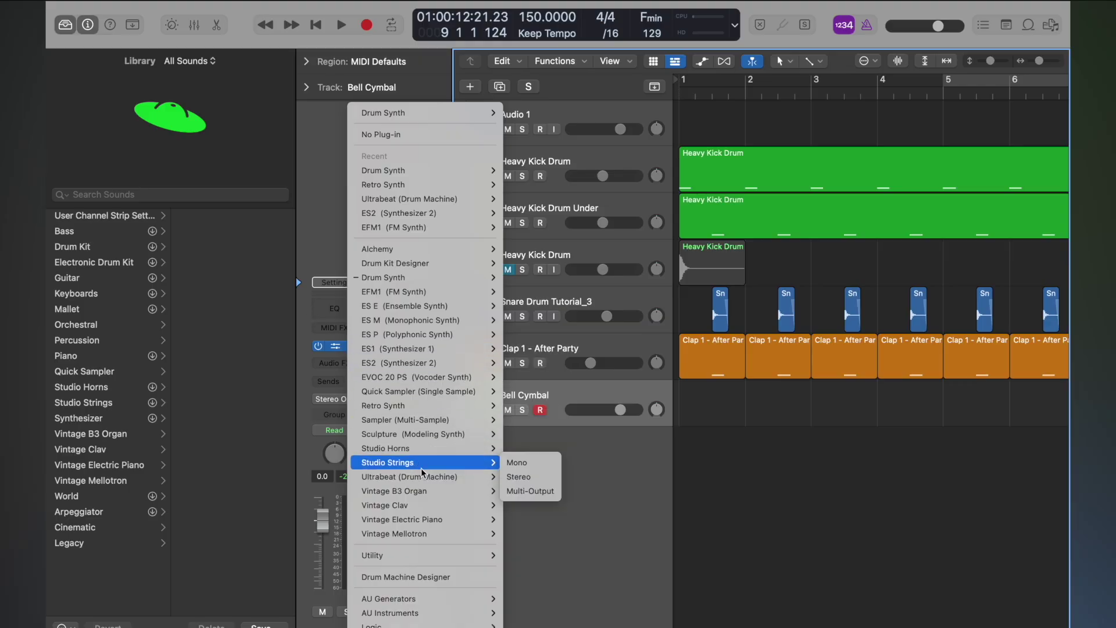
pyautogui.click(537, 479)
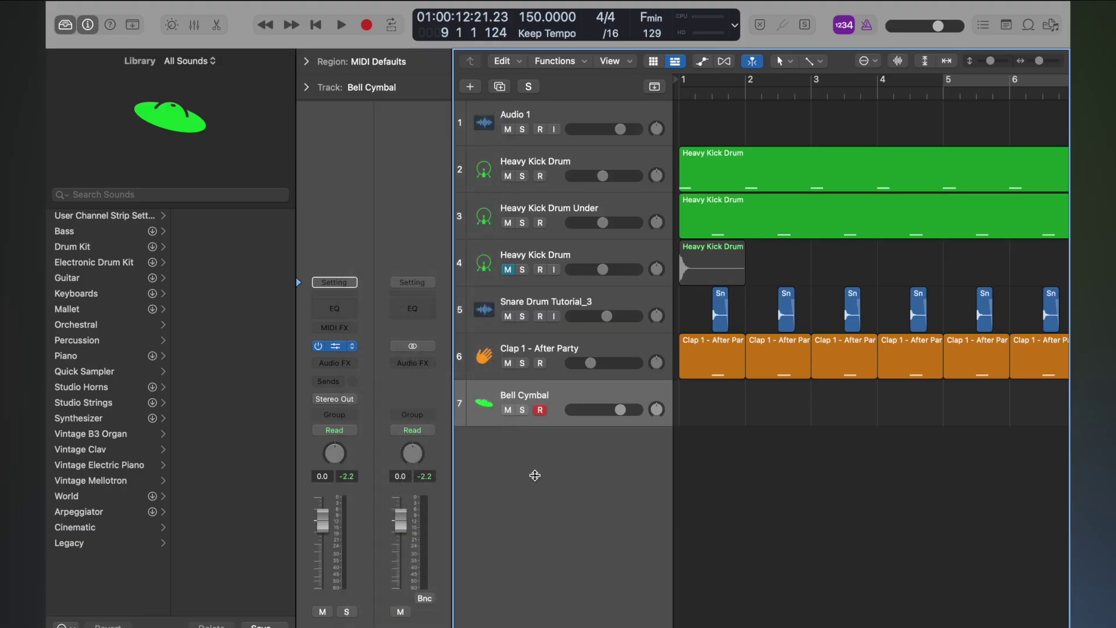
pyautogui.click(335, 348)
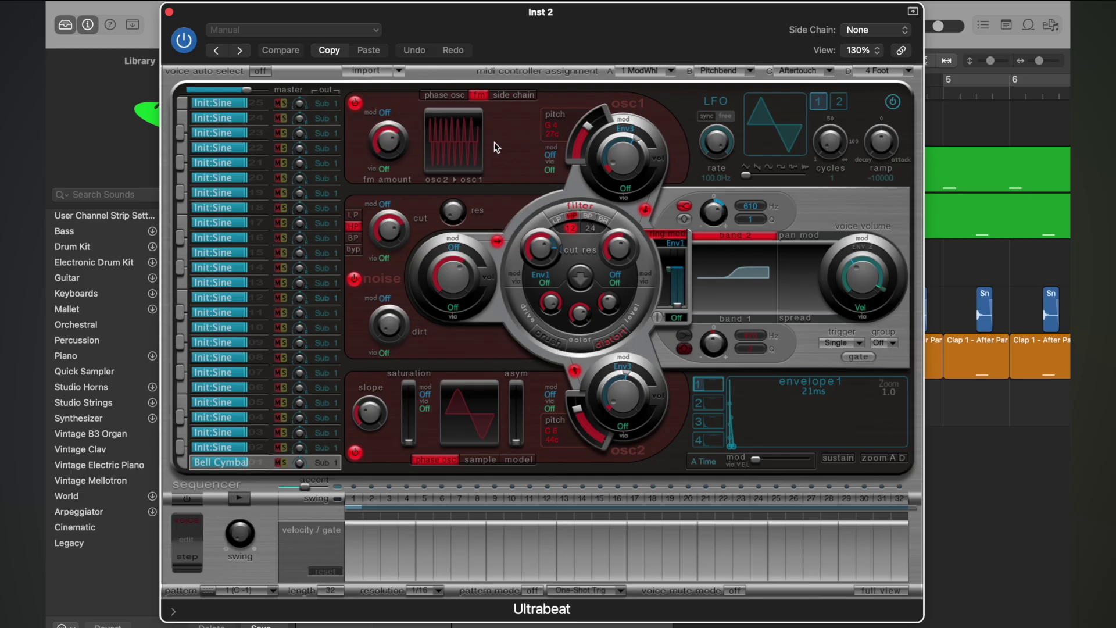
# - Load the Downtempo Kit 01 drum kit in Ultrabeat and preview its sequencer pattern
pyautogui.click(356, 32)
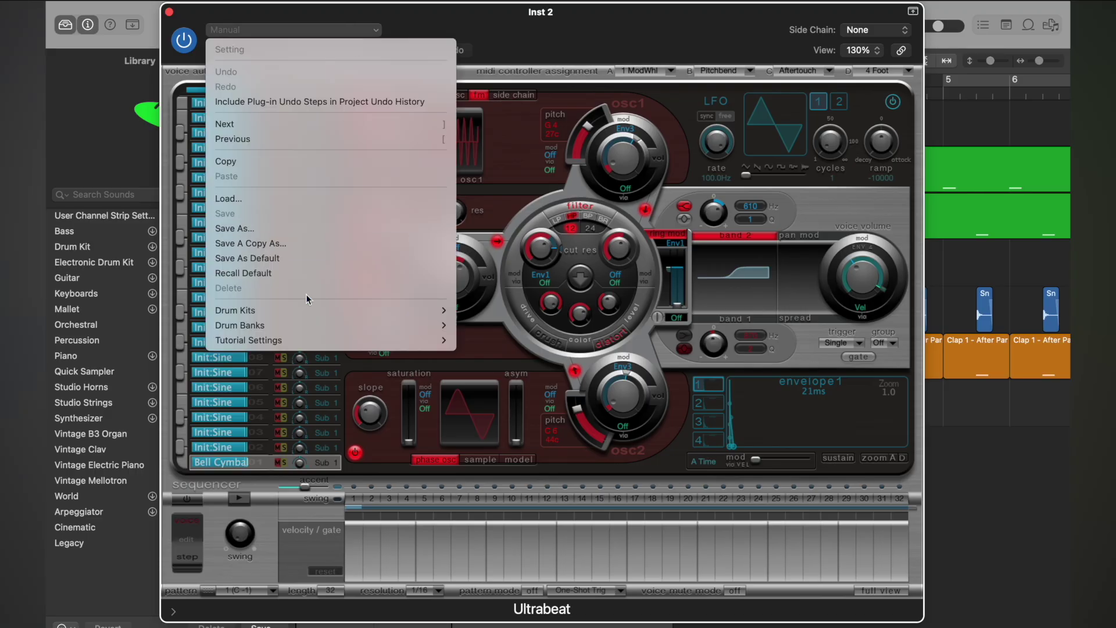
pyautogui.moveTo(310, 313)
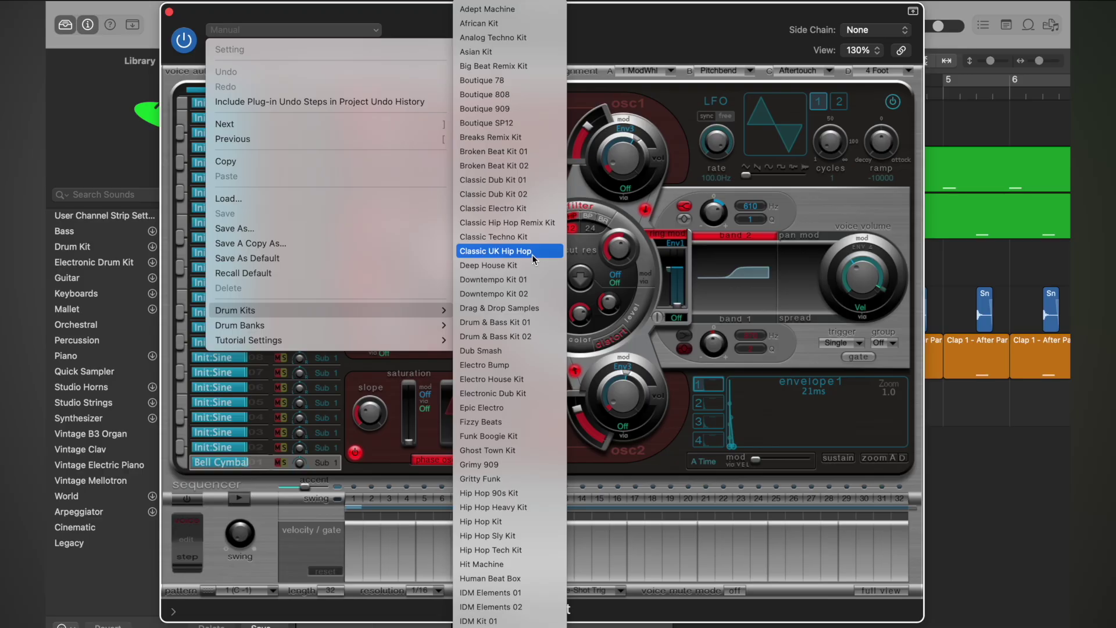
pyautogui.click(545, 284)
pyautogui.click(240, 498)
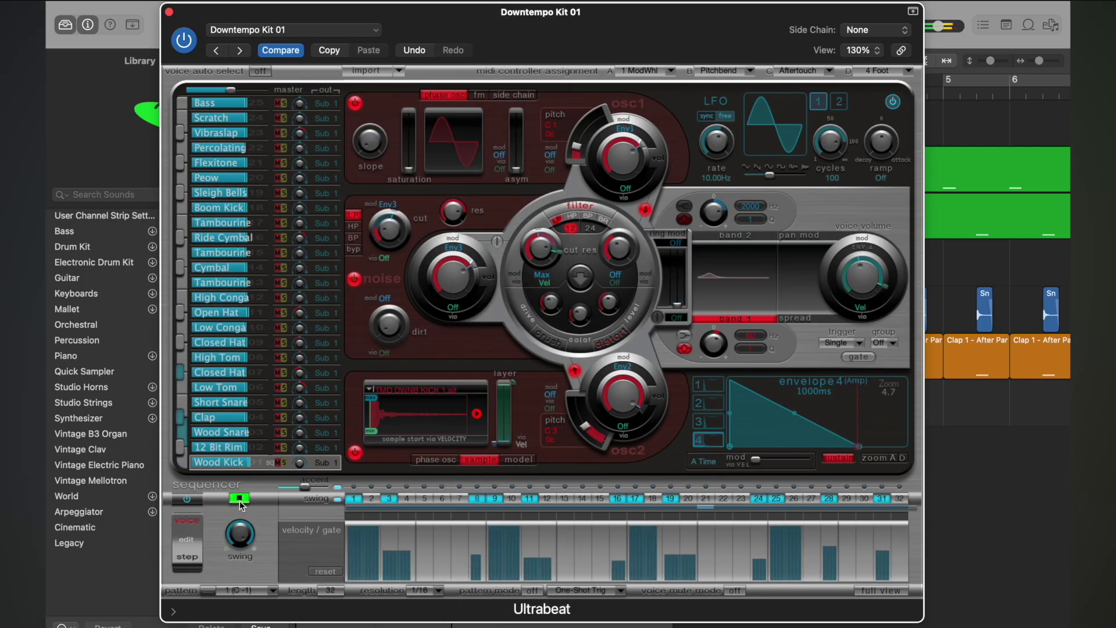
pyautogui.click(239, 499)
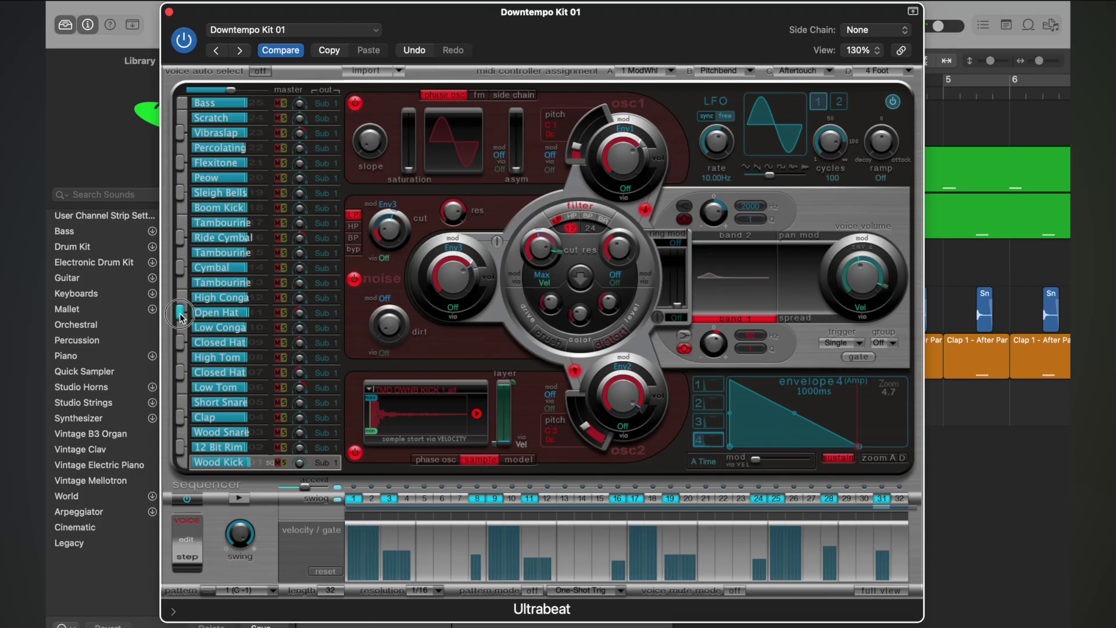
# - Load the Indie Live Kit drum kit and audition its sequencer pattern and individual drum sounds
pyautogui.click(311, 30)
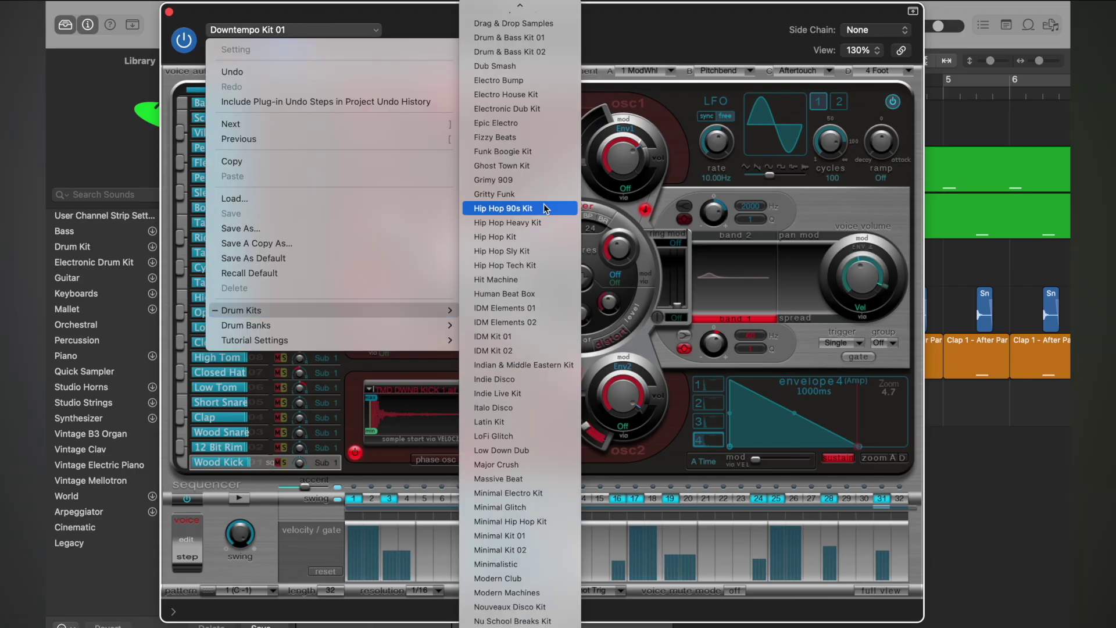
pyautogui.click(523, 393)
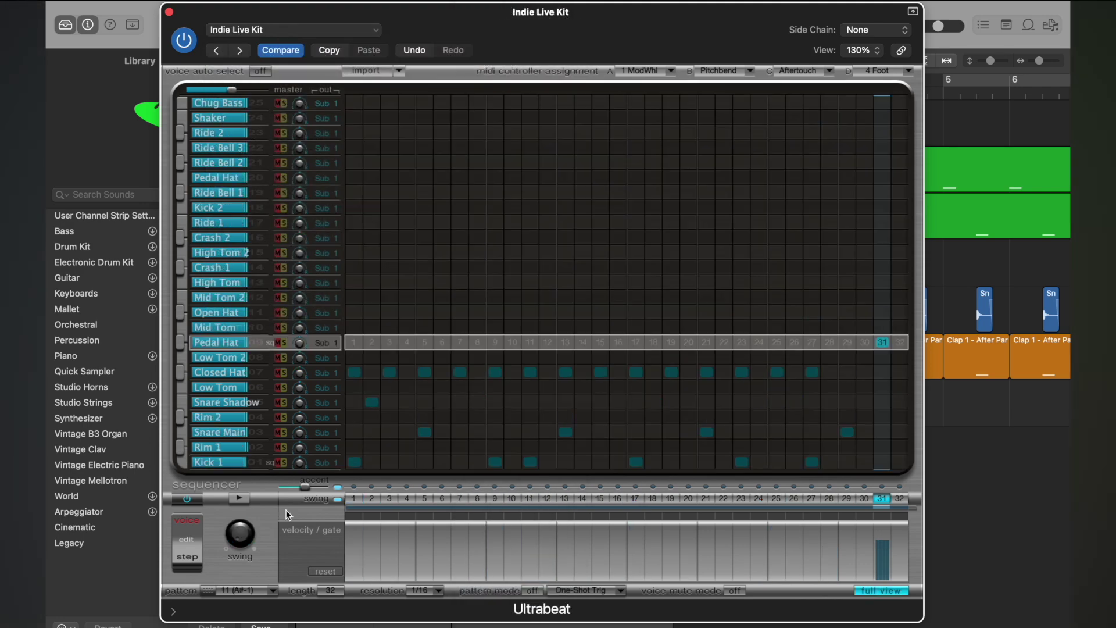
pyautogui.click(245, 497)
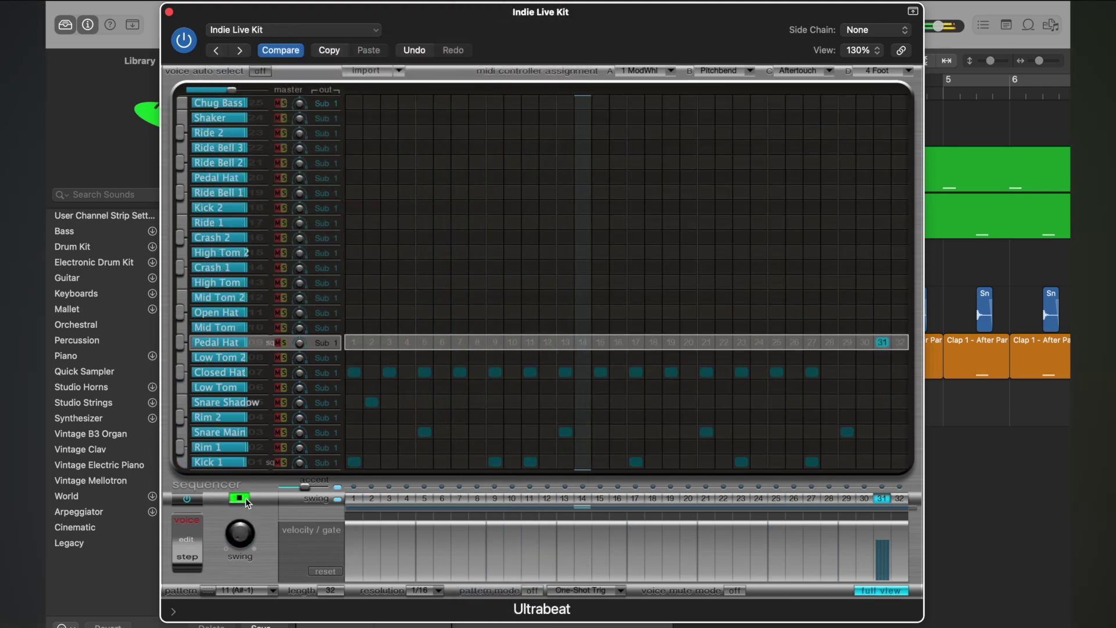
pyautogui.click(240, 499)
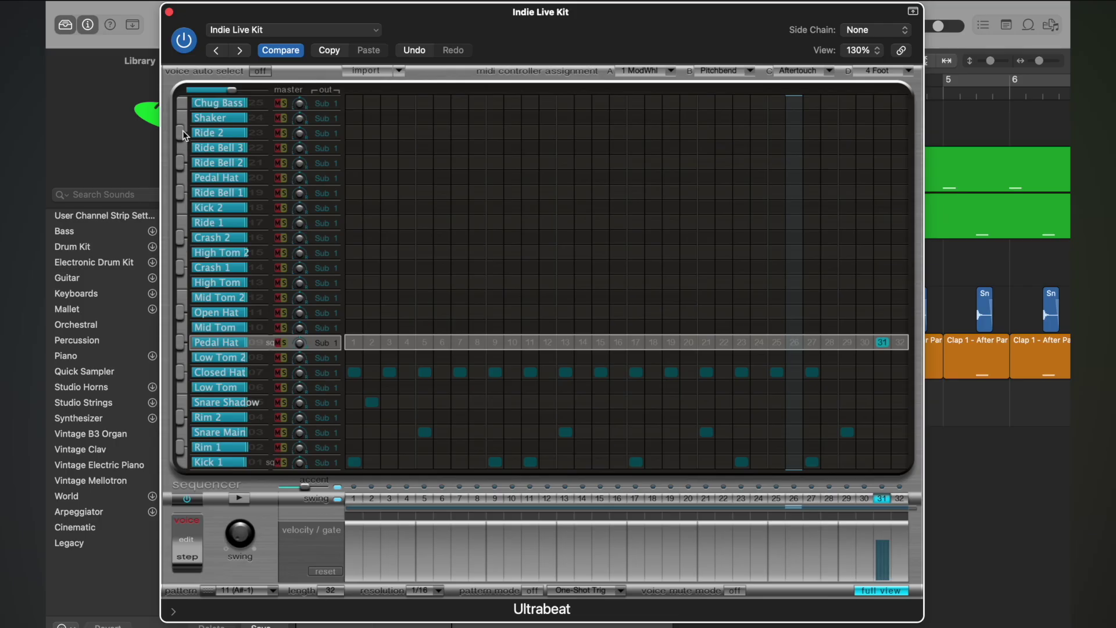
pyautogui.click(177, 165)
pyautogui.click(179, 376)
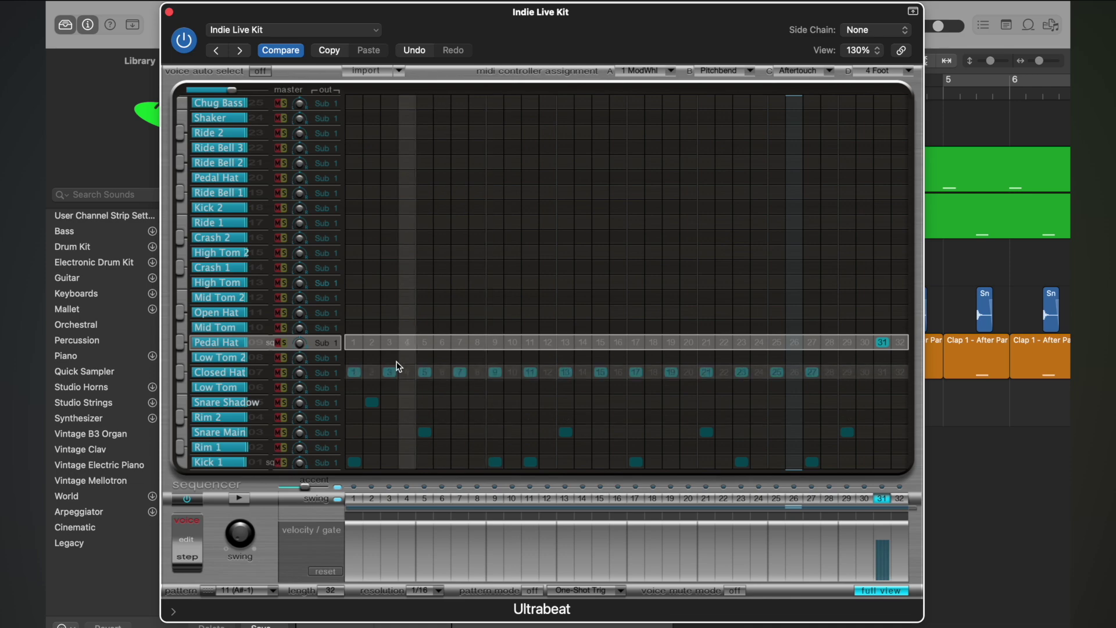
# - Remove the Kick 1 hits at steps 1, 9, 11, 17, 23 and 27 from the pattern
pyautogui.click(355, 462)
pyautogui.click(495, 463)
pyautogui.click(530, 462)
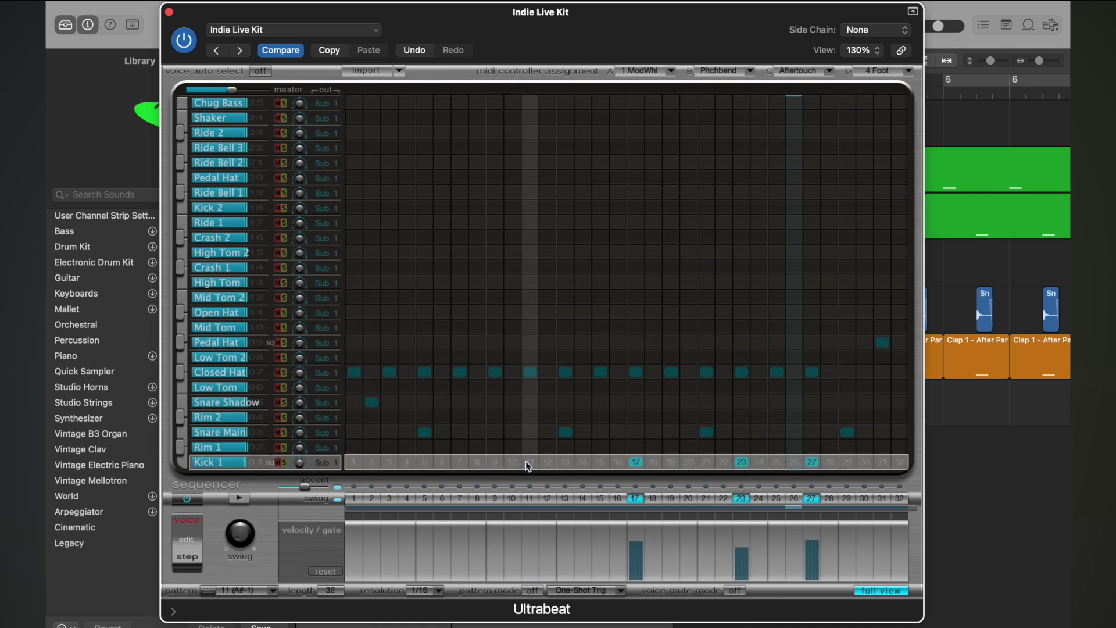
pyautogui.click(636, 462)
pyautogui.click(742, 463)
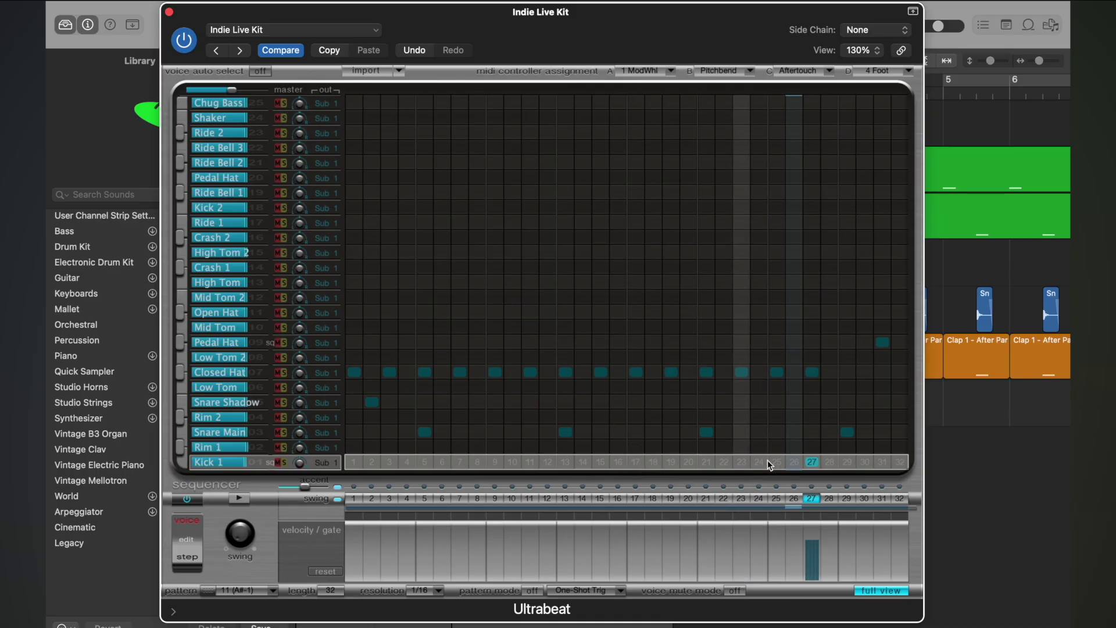
pyautogui.click(812, 462)
# - Remove the Snare Main hits at steps 29, 21, 13 and 5 and the Snare Shadow hit at step 2
pyautogui.click(848, 432)
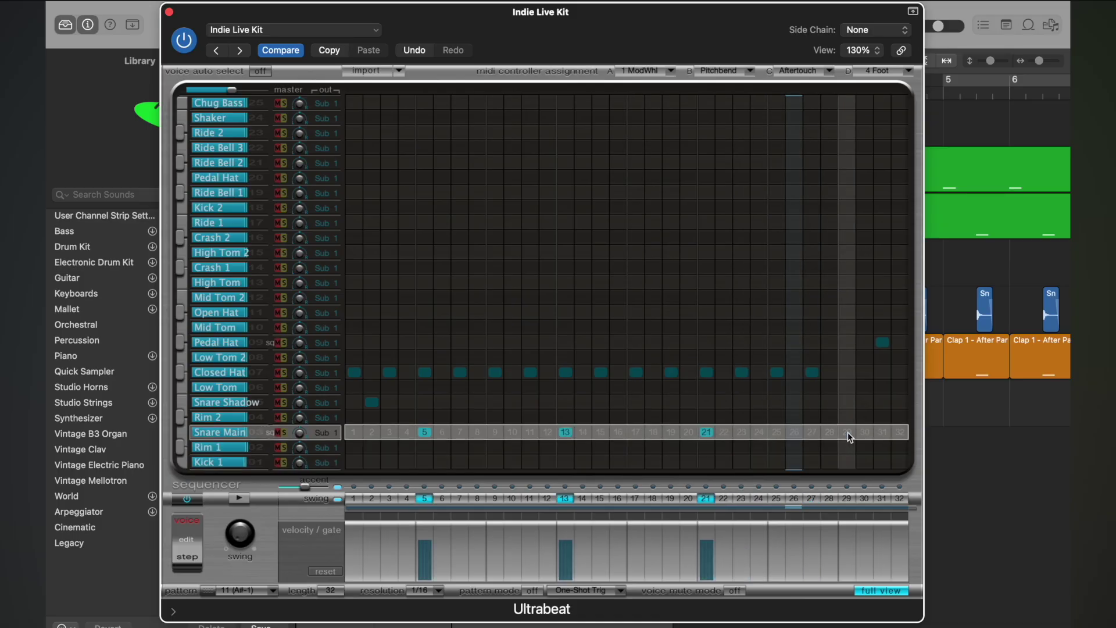
pyautogui.click(706, 432)
pyautogui.click(565, 432)
pyautogui.click(424, 432)
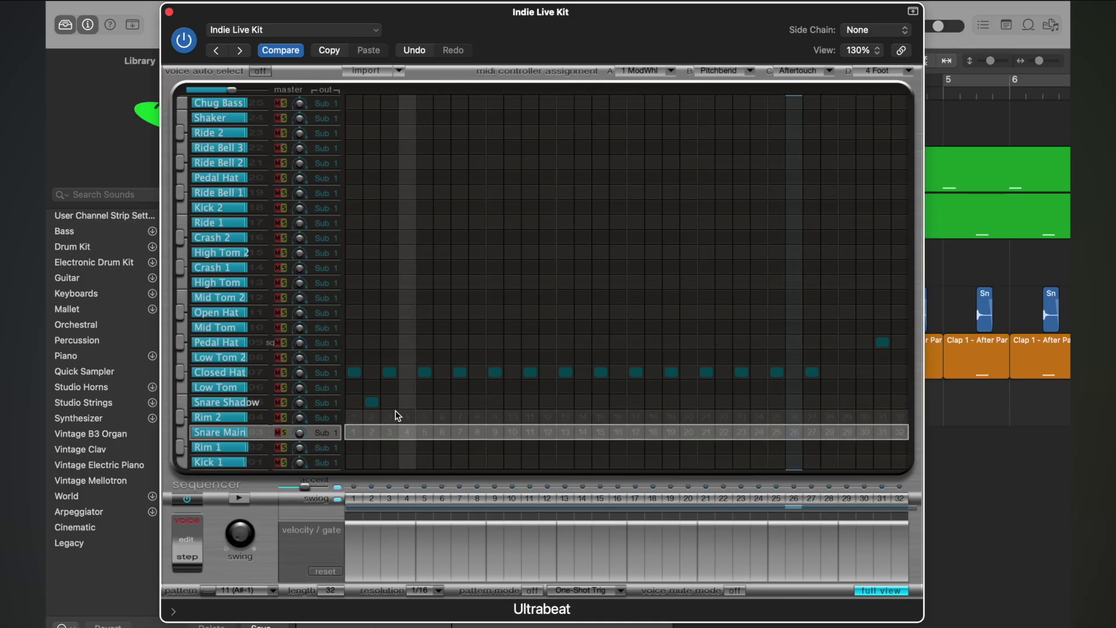
pyautogui.click(372, 402)
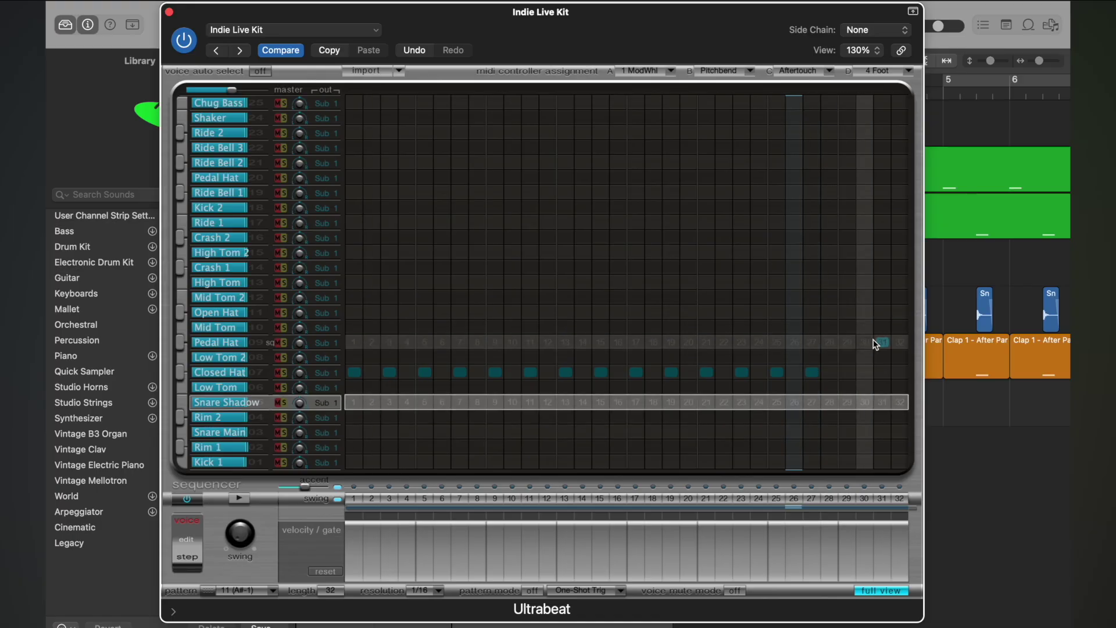
# - Preview the remaining hi-hat pattern and remove the Closed Hat hit at step 1
pyautogui.click(239, 498)
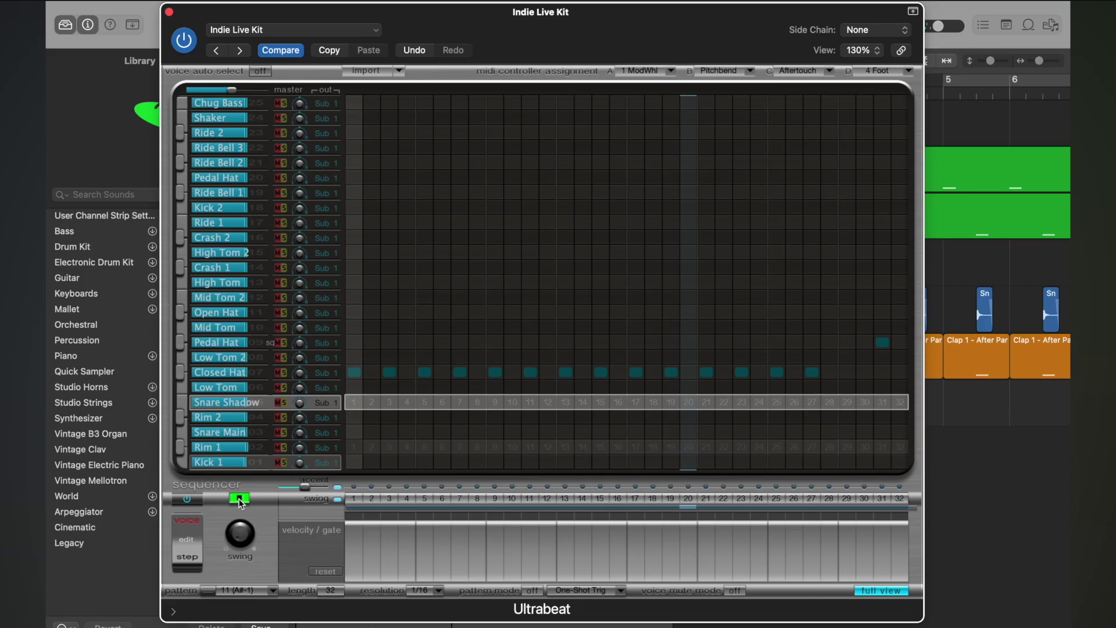
pyautogui.click(239, 498)
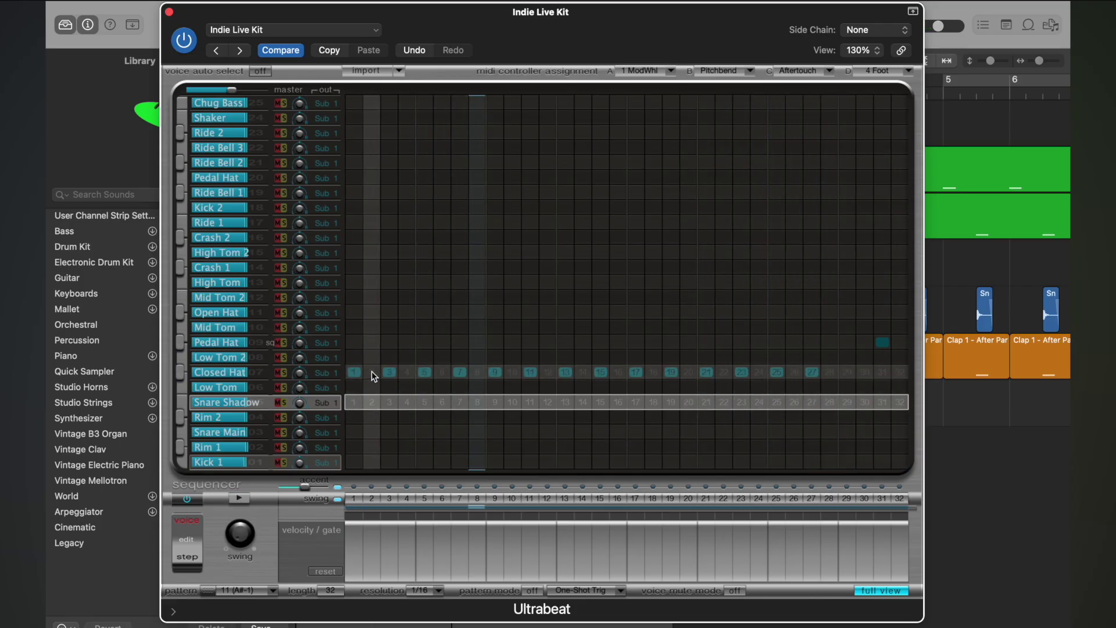
pyautogui.click(355, 372)
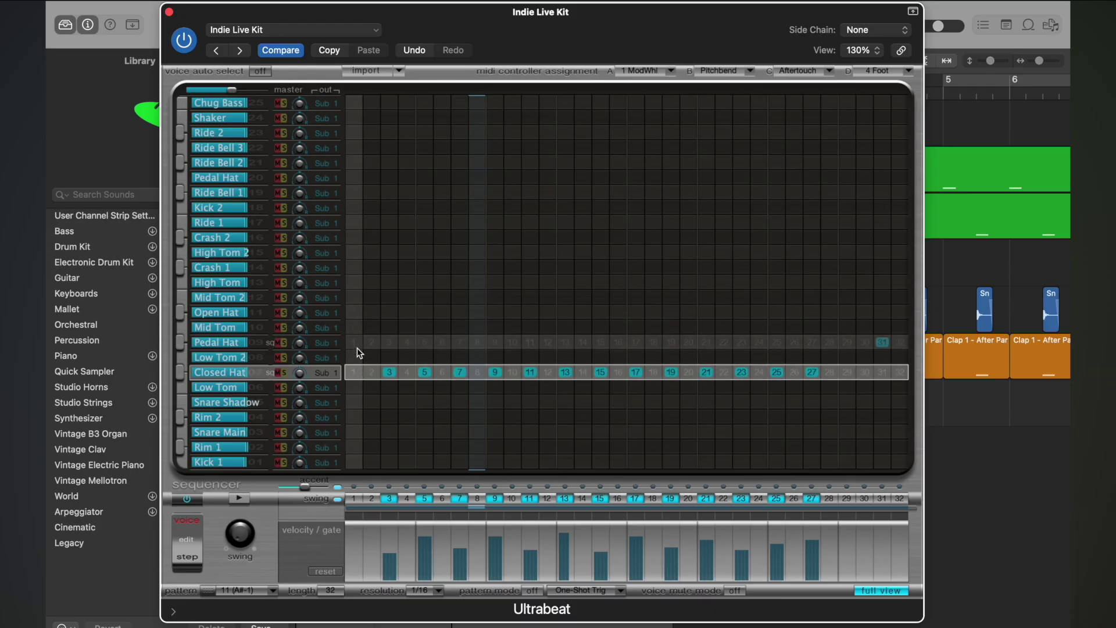
# - Add Pedal Hat hits at steps 1, 5, 9 and 13, remove the Closed Hat hits at 5, 9 and 13, and preview the pattern
pyautogui.click(354, 343)
pyautogui.click(425, 372)
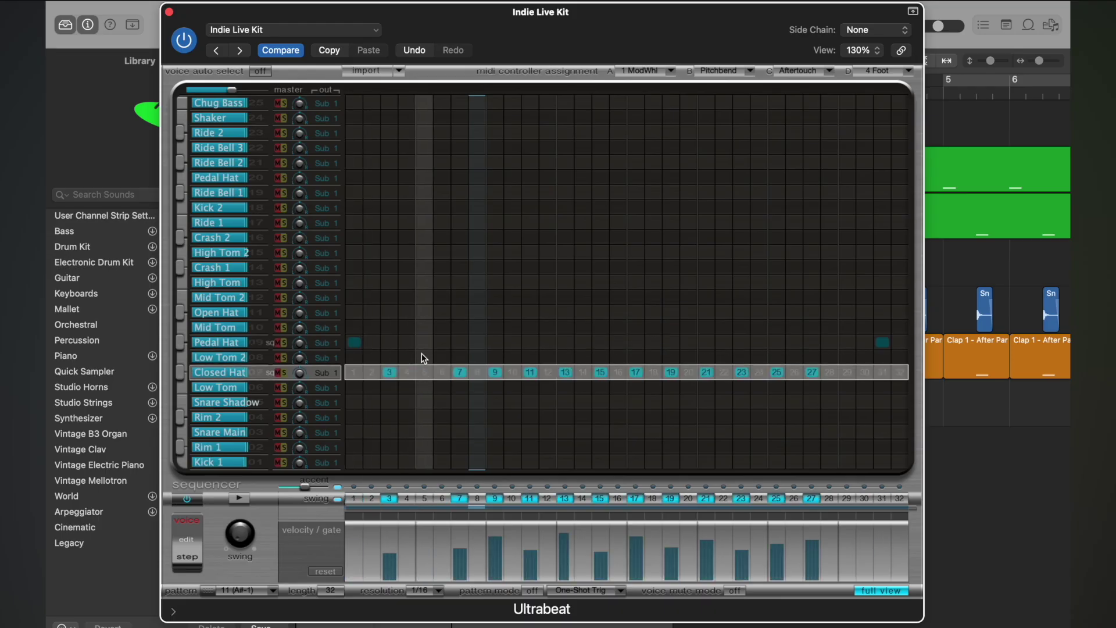
pyautogui.click(425, 342)
pyautogui.click(490, 372)
pyautogui.click(495, 342)
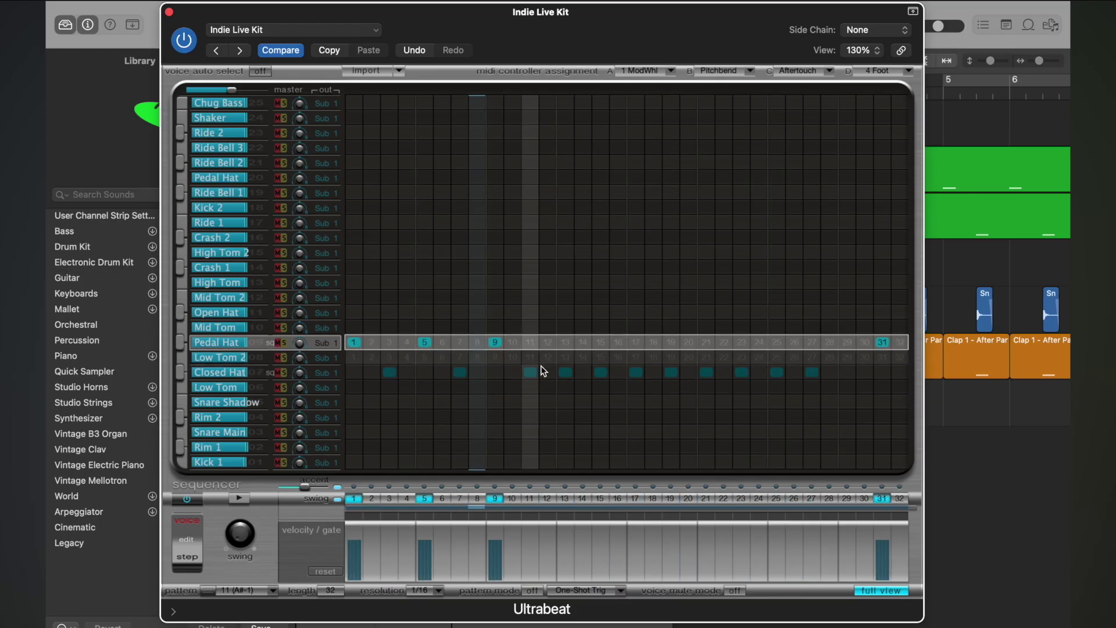
pyautogui.click(565, 372)
pyautogui.click(565, 343)
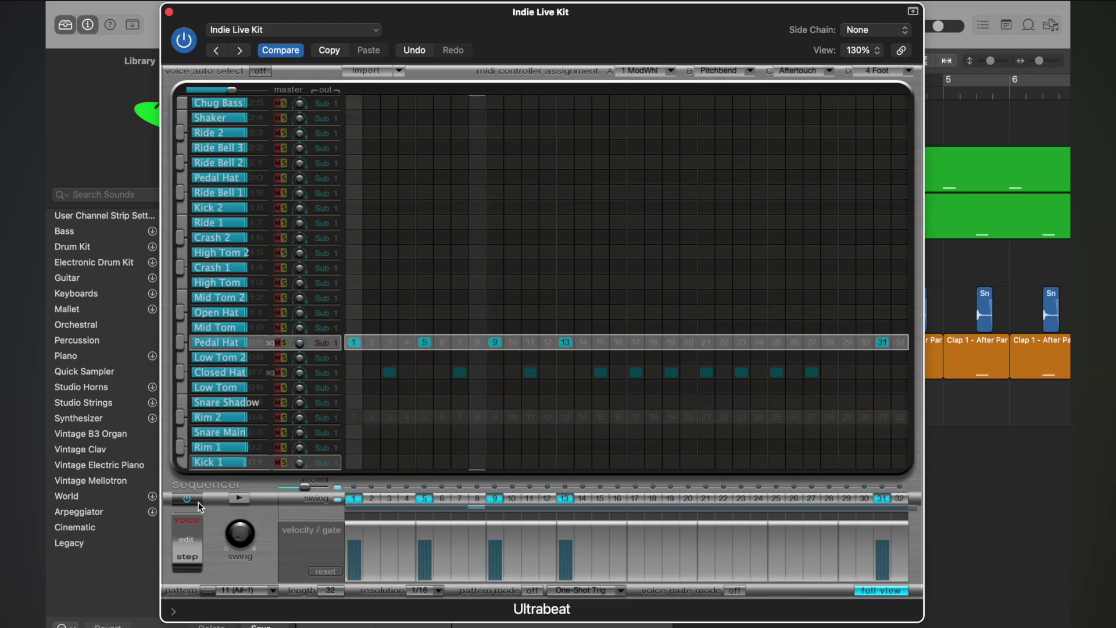
pyautogui.click(239, 498)
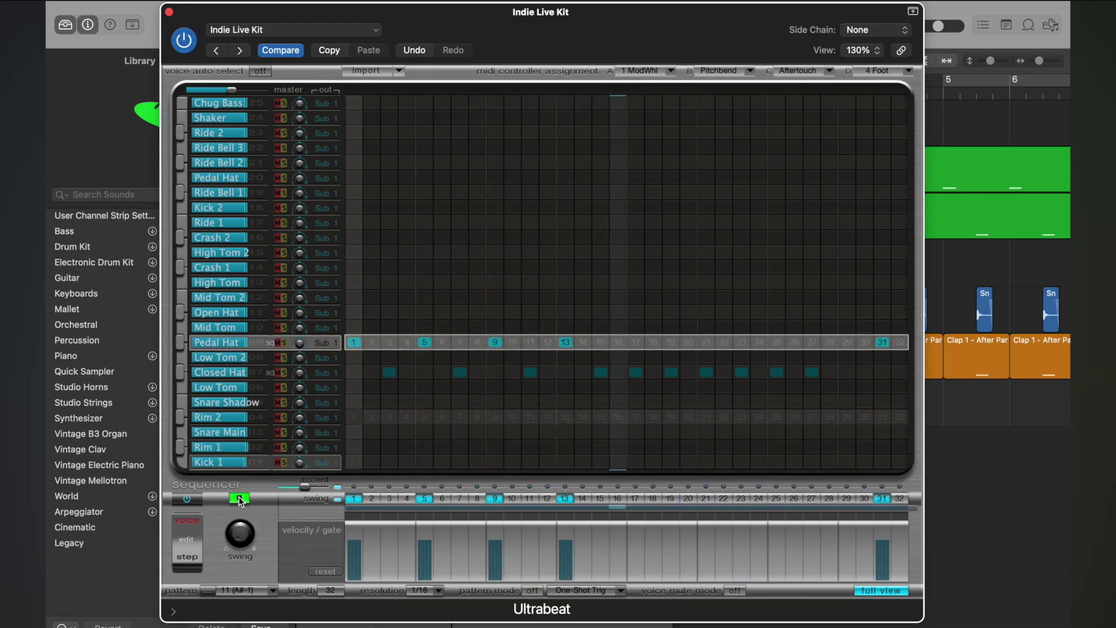
pyautogui.click(239, 498)
# - Replace the Closed Hat hits at steps 17, 21 and 25 with Pedal Hat hits at the same steps
pyautogui.click(636, 372)
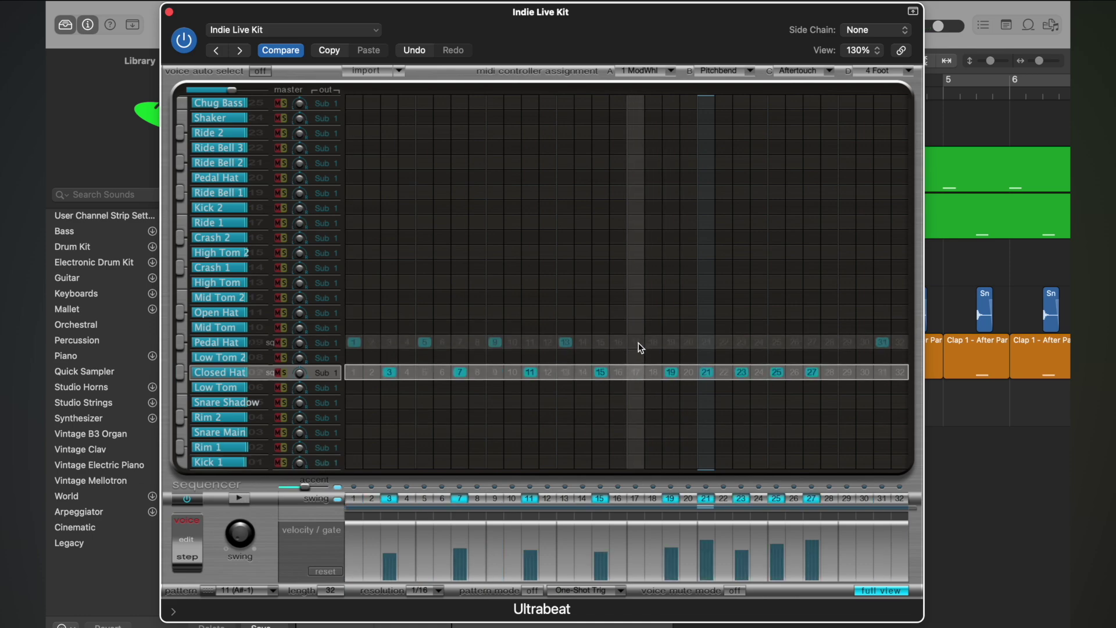
pyautogui.click(636, 343)
pyautogui.click(706, 372)
pyautogui.click(707, 343)
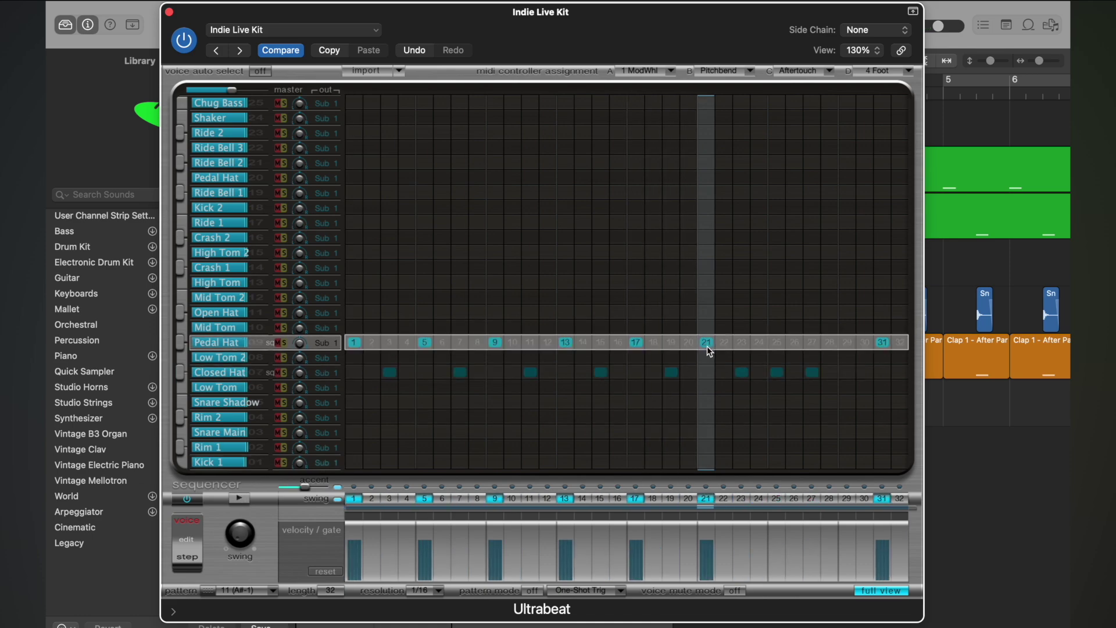
pyautogui.click(777, 372)
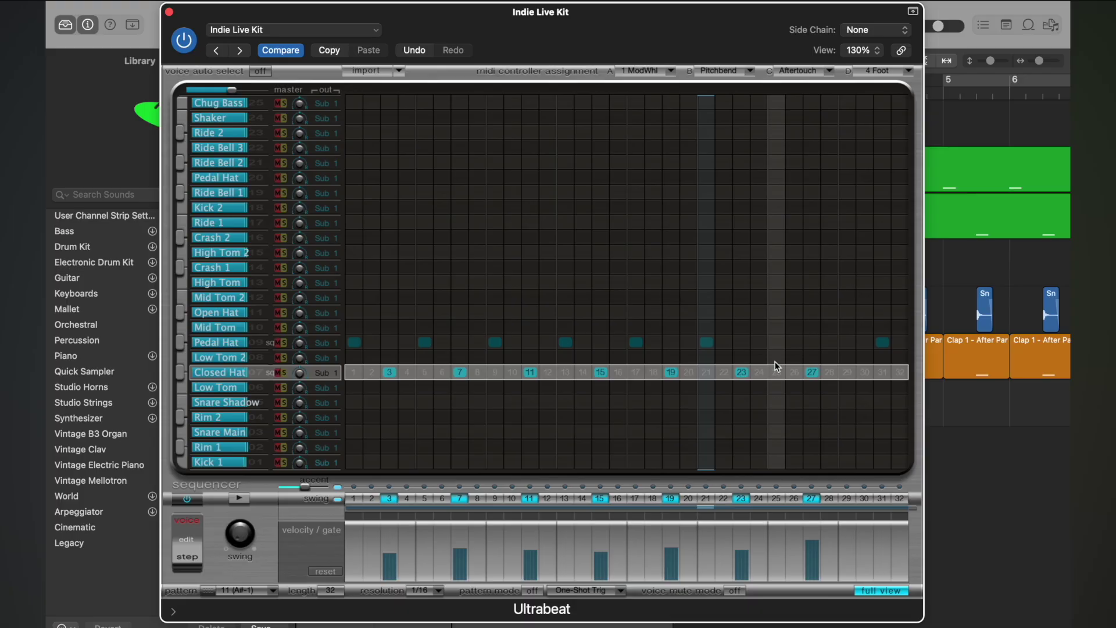
pyautogui.click(777, 343)
# - Add a Pedal Hat hit at step 29 and replace the Pedal Hat hit at step 31 with a Closed Hat hit
pyautogui.click(843, 371)
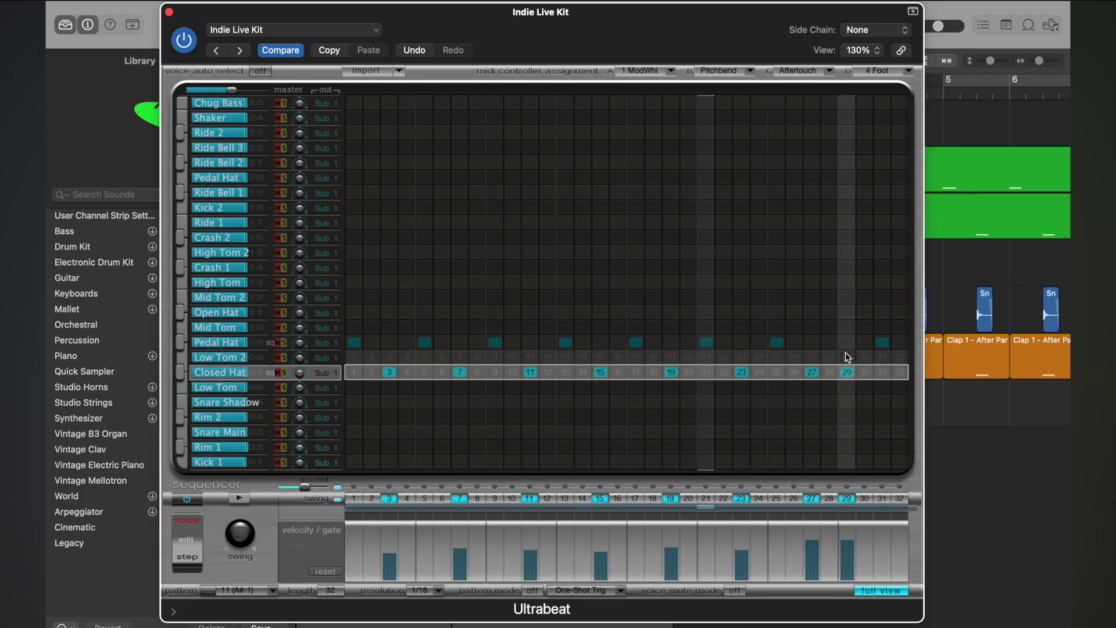
pyautogui.click(847, 343)
pyautogui.click(849, 371)
pyautogui.click(881, 342)
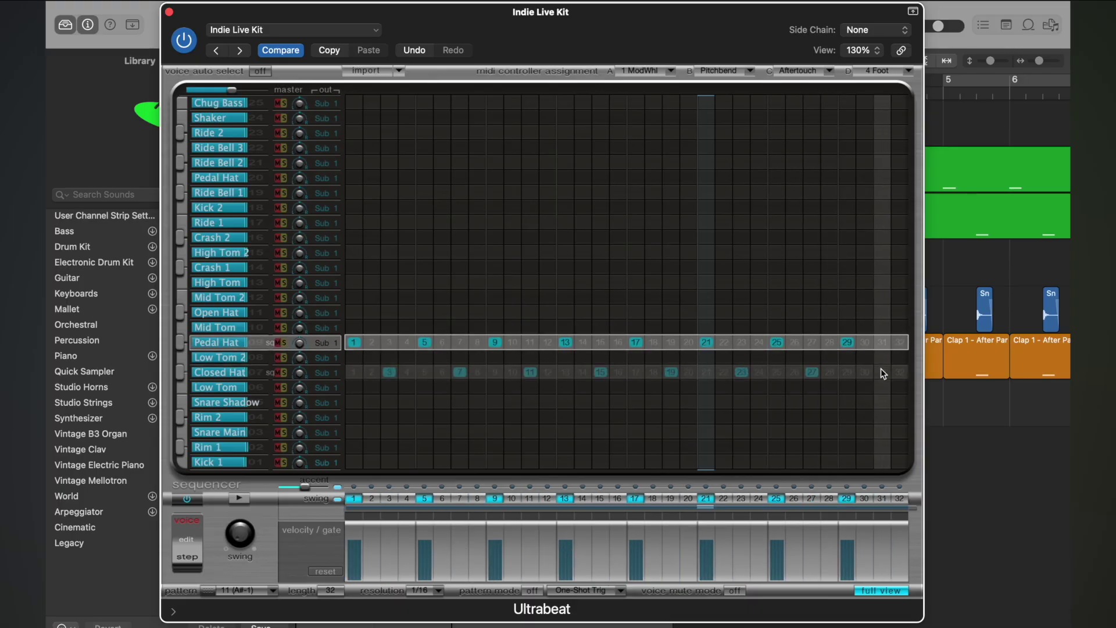
pyautogui.click(881, 370)
# - Play back the alternating Pedal Hat and Closed Hat pattern in the sequencer
pyautogui.click(239, 497)
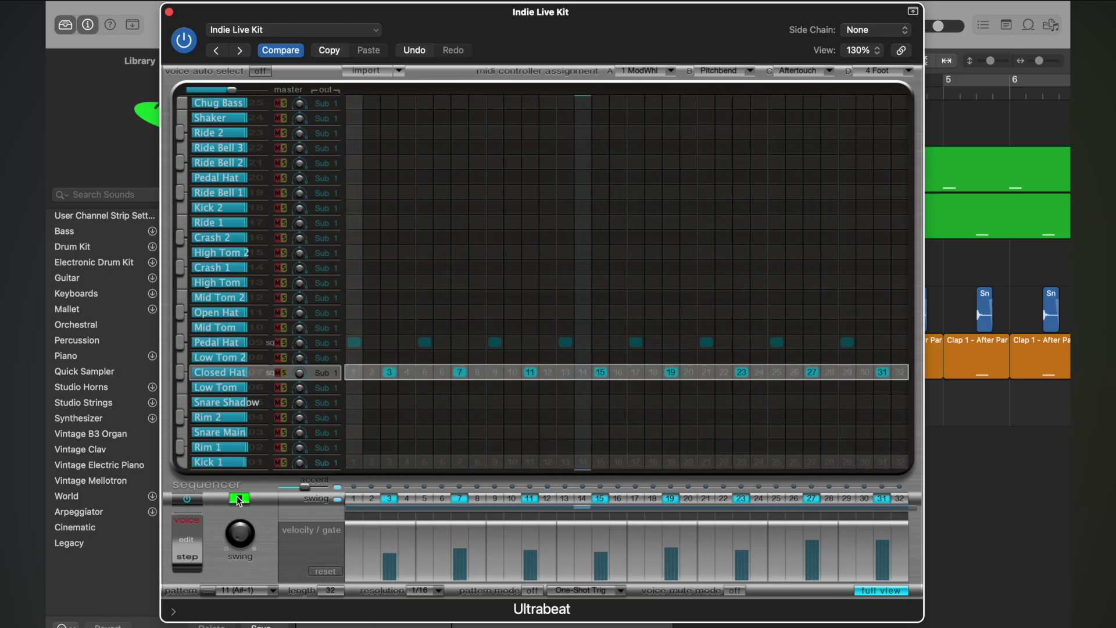
pyautogui.click(239, 497)
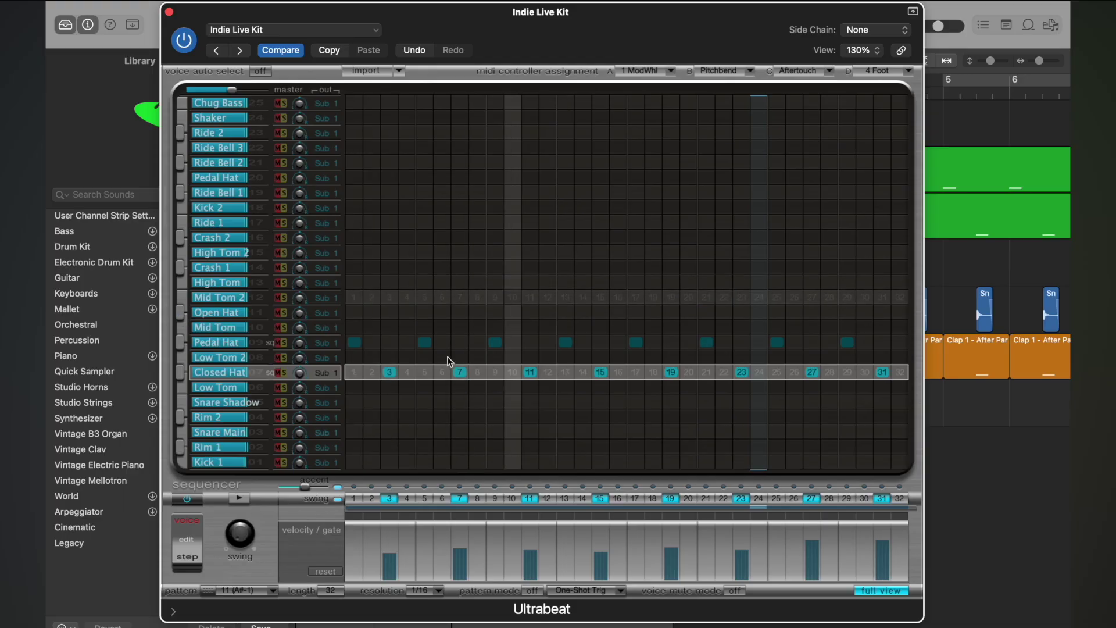
pyautogui.click(242, 501)
pyautogui.click(241, 500)
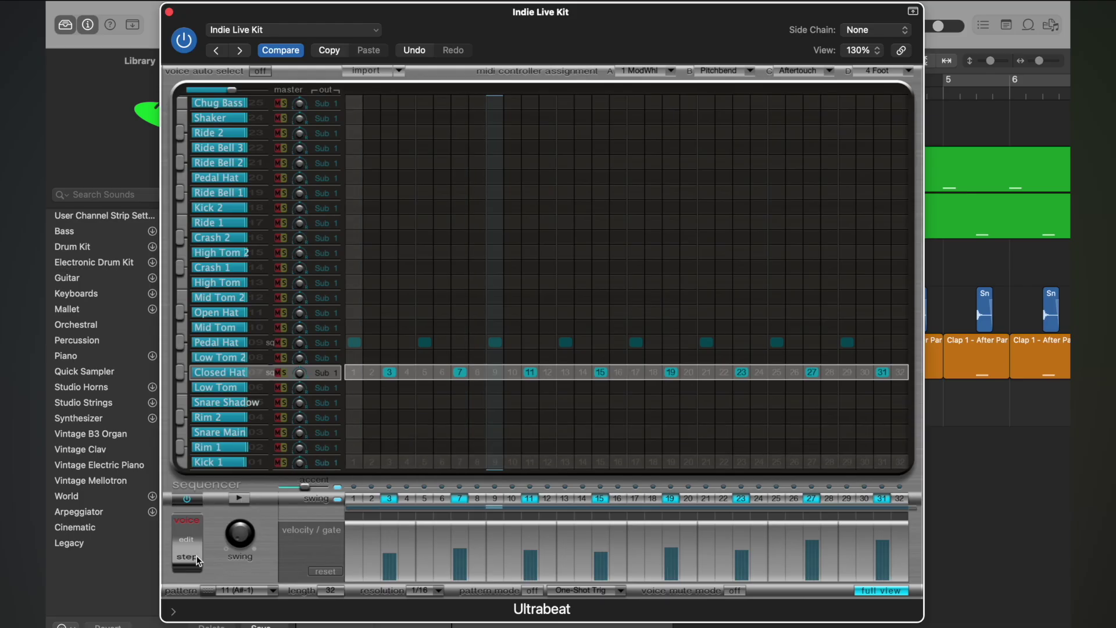
# - Shrink the Ultrabeat window to 114%, place its pattern as a region at bar 2 of the Indie Live Kit track, and close the plug-in
pyautogui.moveTo(469, 13); pyautogui.dragTo(362, 1)
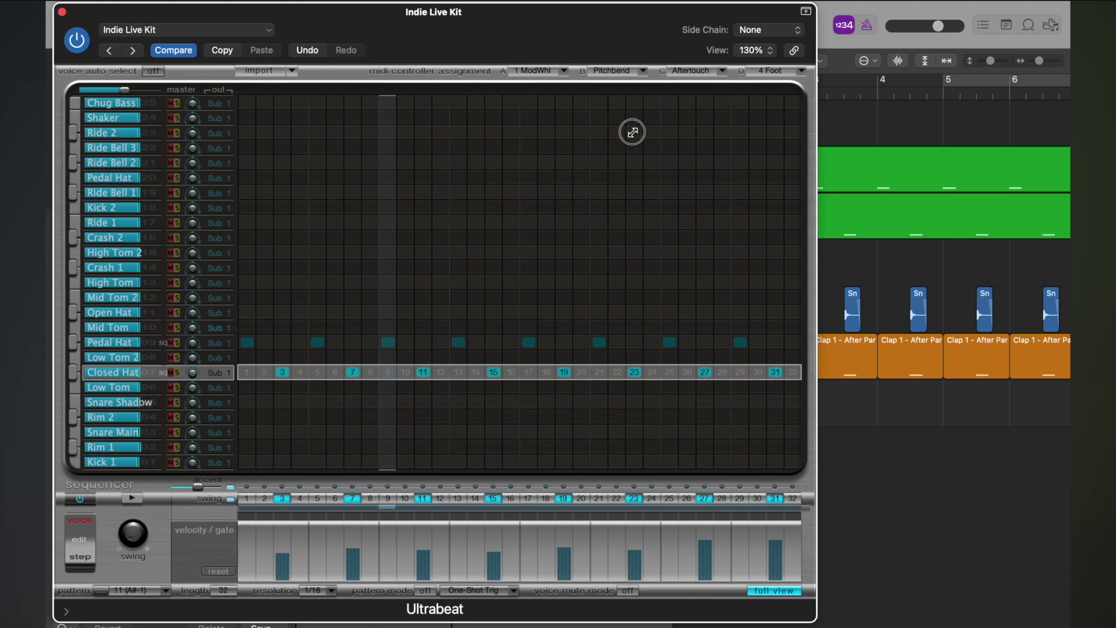
pyautogui.moveTo(817, 500); pyautogui.dragTo(729, 477)
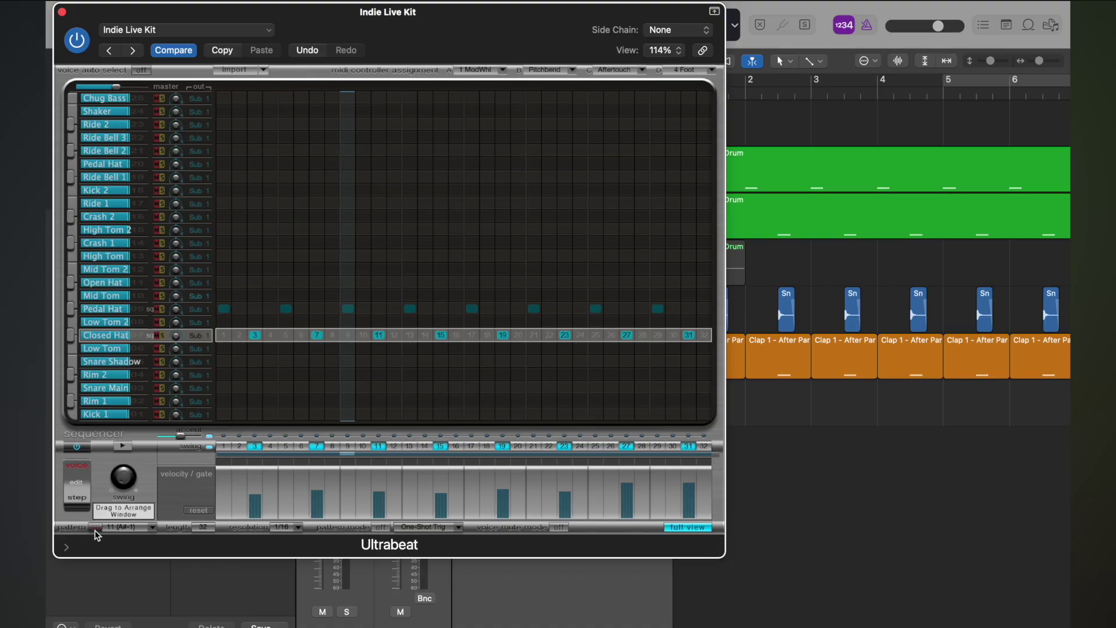
pyautogui.moveTo(96, 528); pyautogui.dragTo(758, 413)
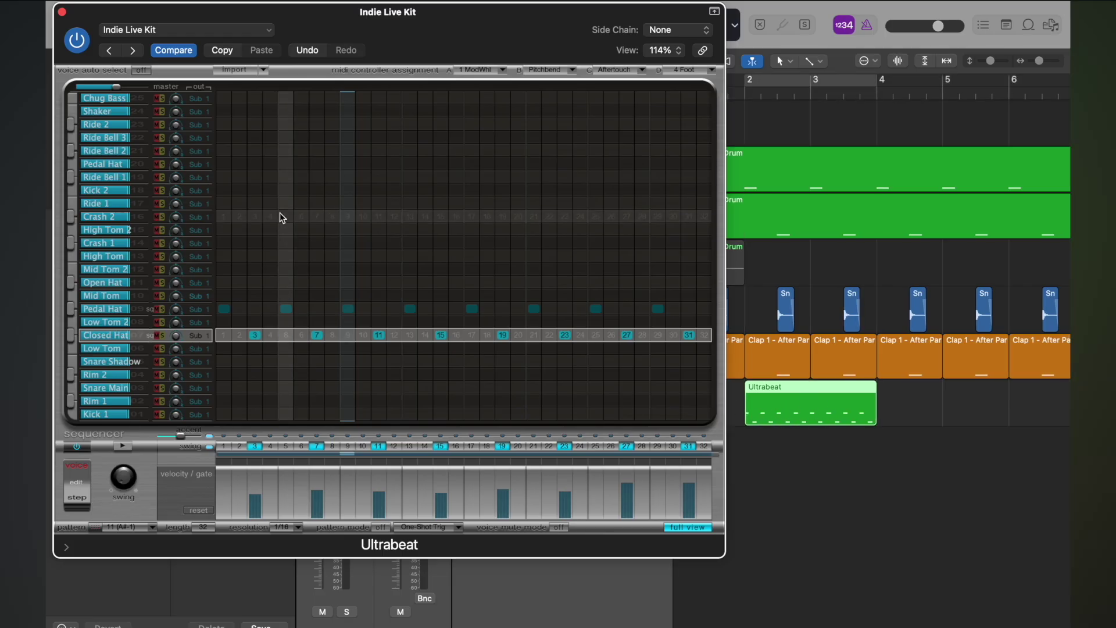
pyautogui.click(63, 13)
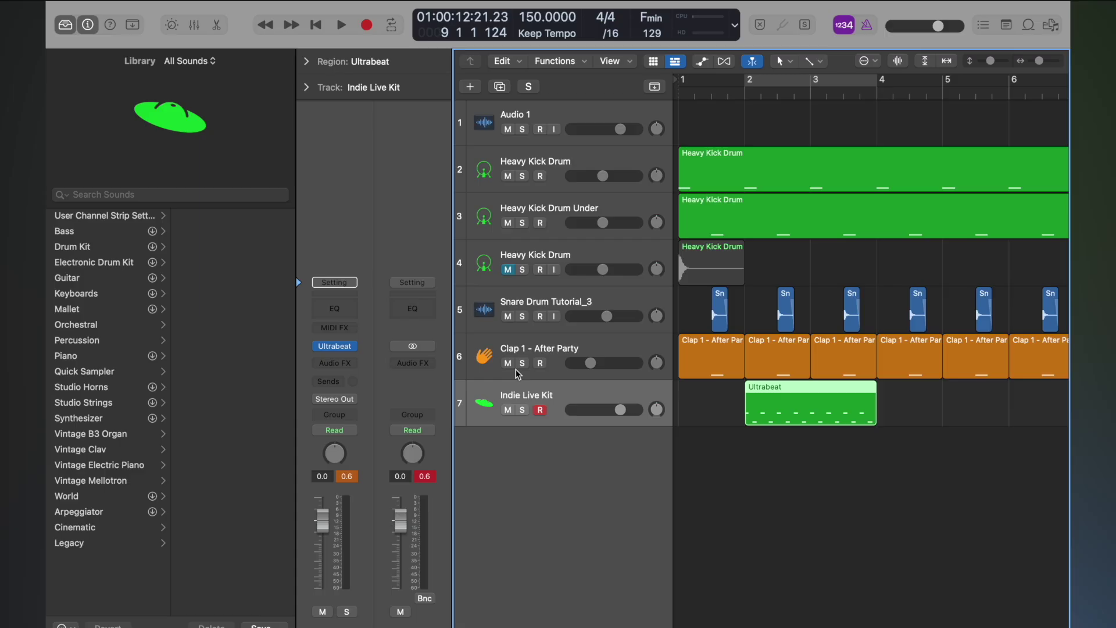
# - Fill the Indie Live Kit track from bar 1 to bar 9 with four back-to-back copies of the Ultrabeat region
pyautogui.moveTo(814, 410); pyautogui.dragTo(939, 409)
pyautogui.press('super+Left')
pyautogui.press('super+Left')
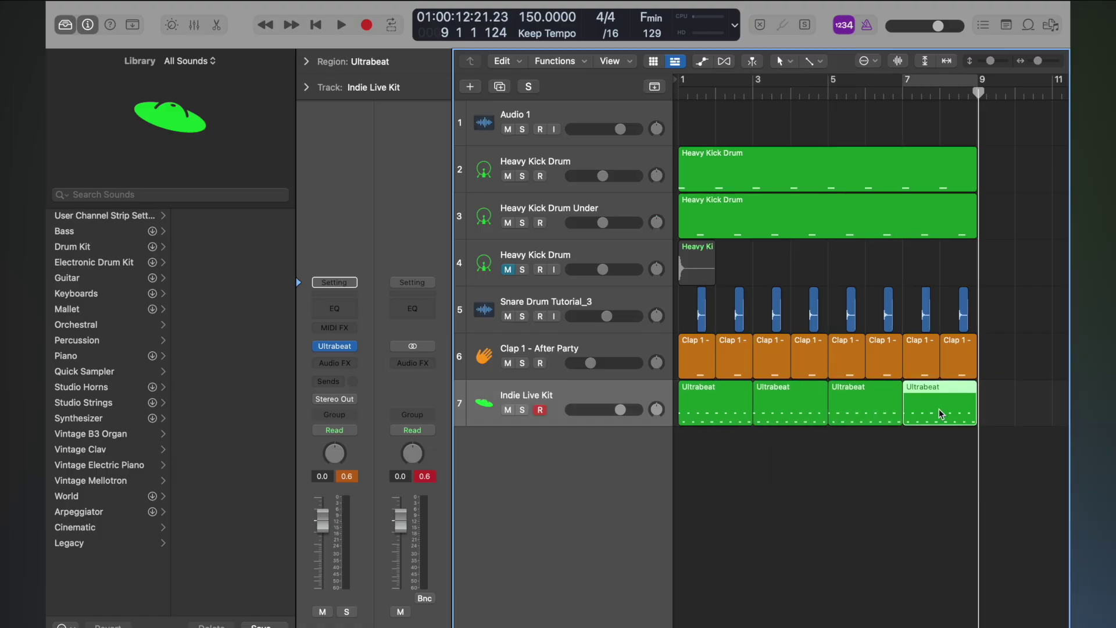
# - Play the arrangement from the beginning to hear the hats together with the other drums
pyautogui.press('Return')
pyautogui.press('space')
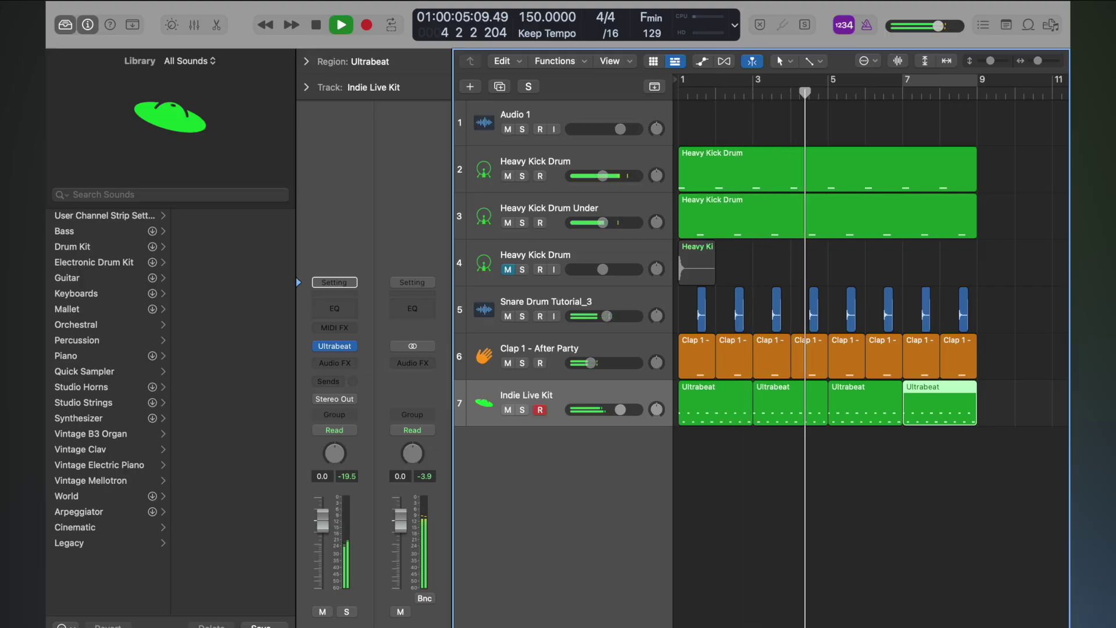
pyautogui.press('space')
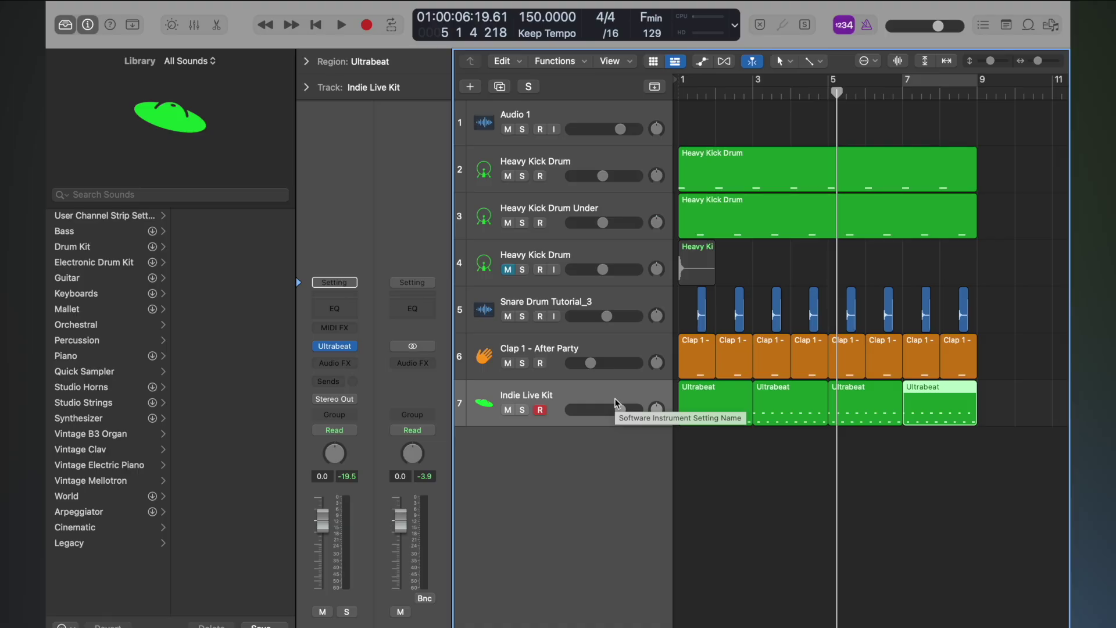
# - Open the first Ultrabeat region in the Piano Roll and audition its Closed Hat and Pedal Hat notes
pyautogui.doubleClick(730, 408)
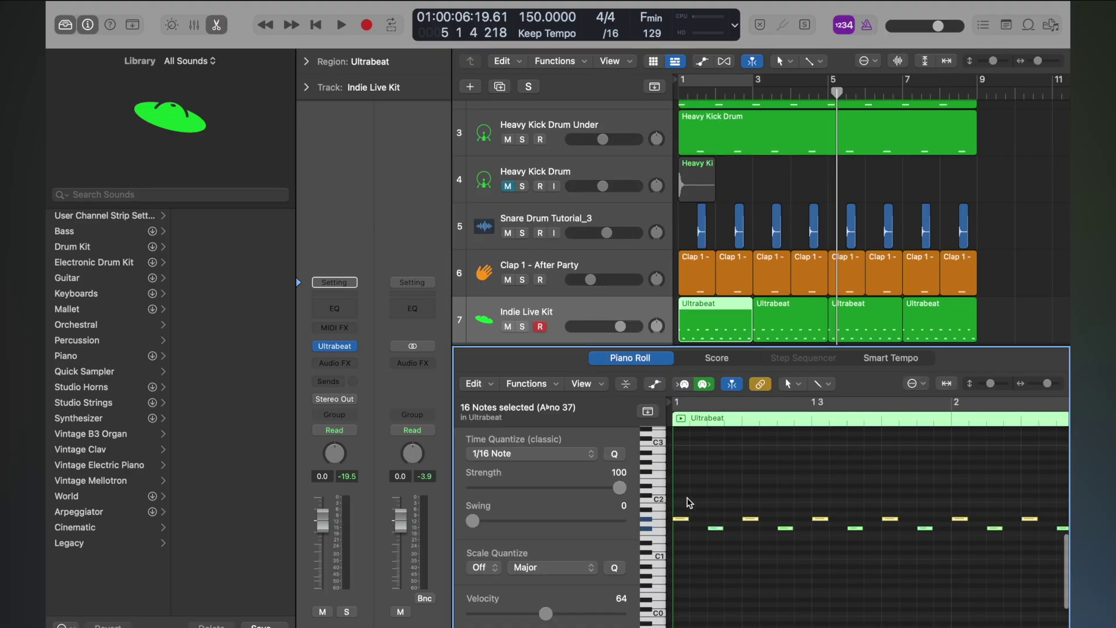
pyautogui.scroll(10, 708, 521)
pyautogui.click(736, 523)
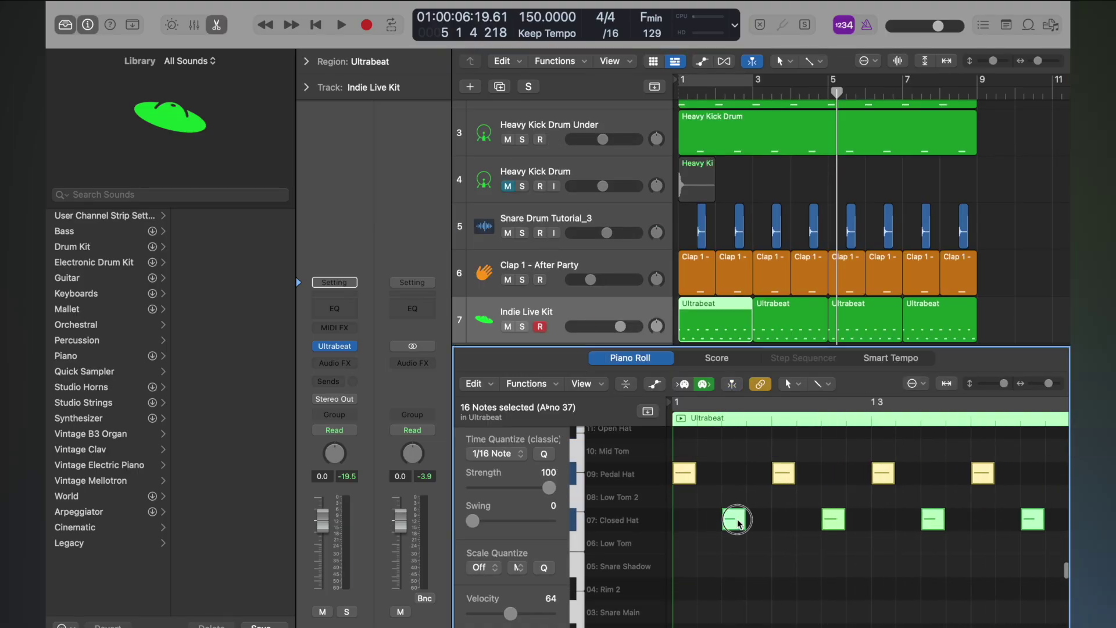
pyautogui.click(685, 477)
pyautogui.click(685, 476)
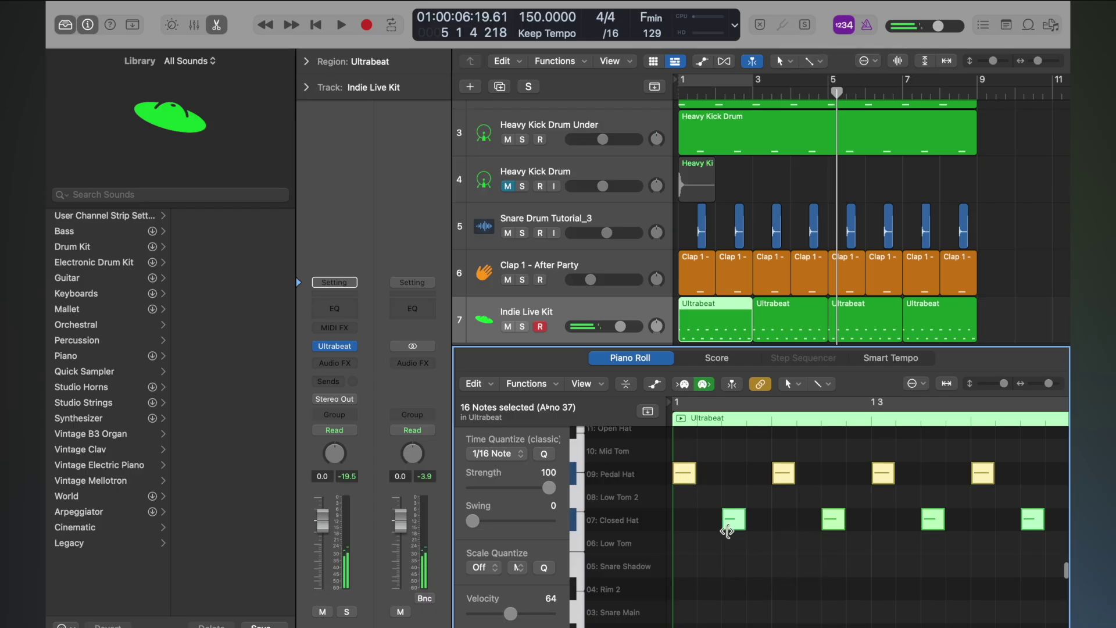
pyautogui.click(736, 530)
pyautogui.click(688, 477)
pyautogui.click(688, 476)
pyautogui.scroll(-10, 688, 476)
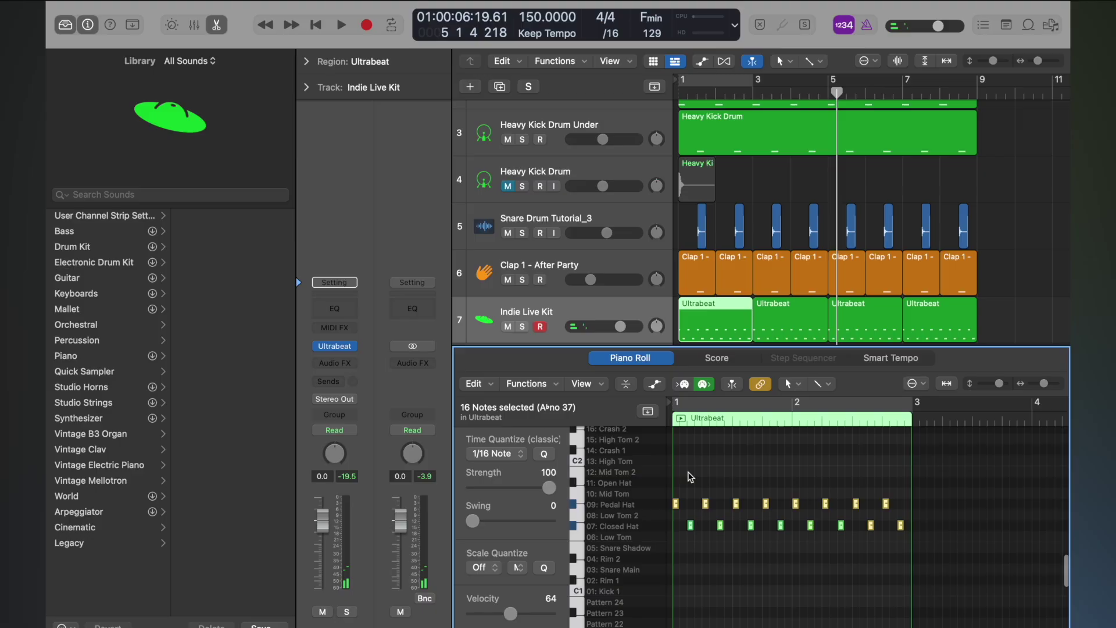
pyautogui.scroll(-2, 709, 294)
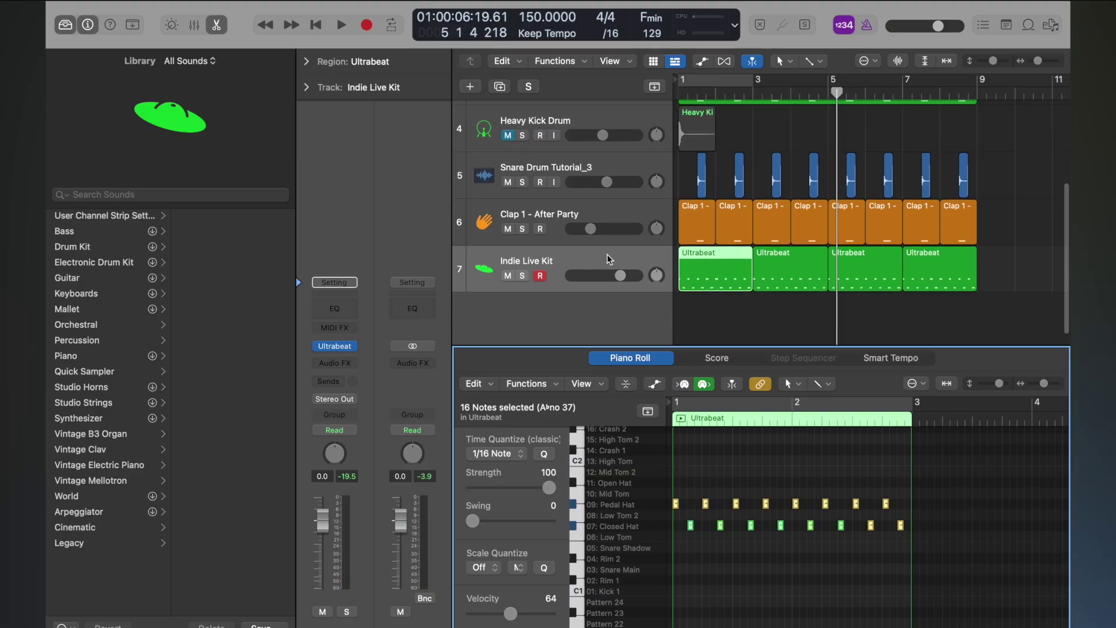
# - Turn on cycle mode and hide the Library and the Piano Roll
pyautogui.press('c')
pyautogui.press('y')
pyautogui.press('e')
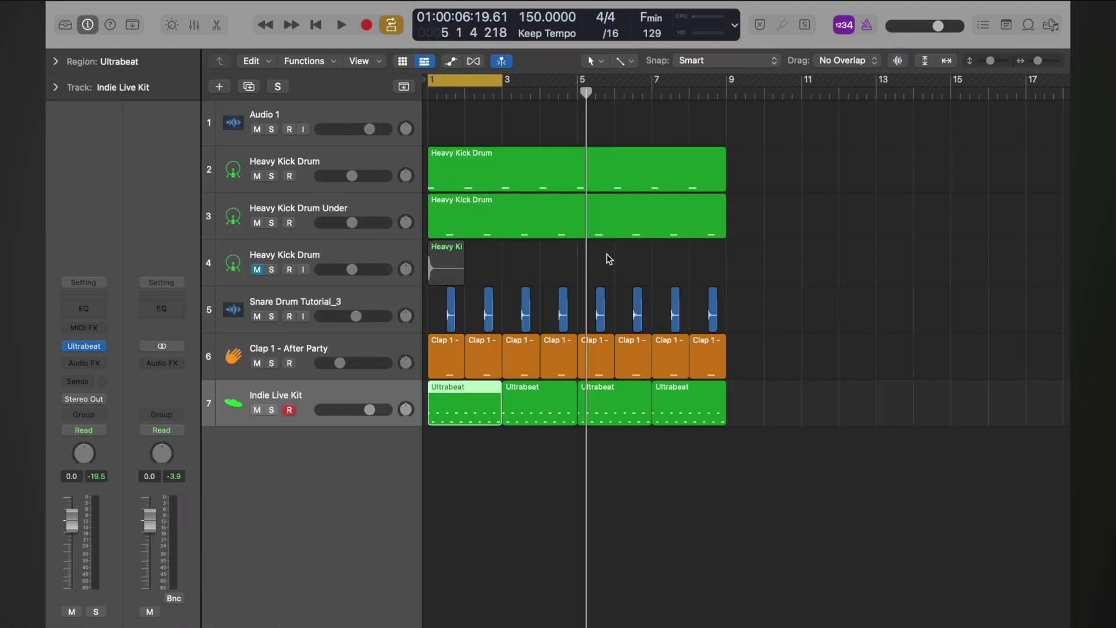
# - Duplicate the Indie Live Kit track, copy its four Ultrabeat regions onto the new track, and set the cycle range to match them
pyautogui.press('super+d')
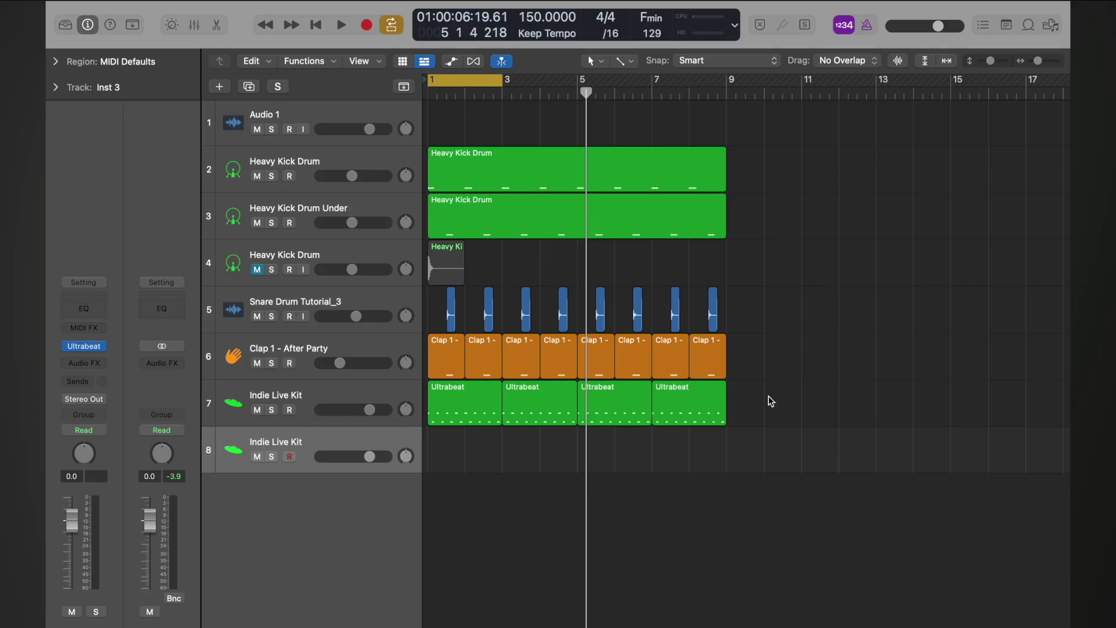
pyautogui.moveTo(797, 399); pyautogui.dragTo(449, 442)
pyautogui.press('super+u')
# - Rename the duplicated track Mid Hat and the original Indie Live Kit track Closed Hat
pyautogui.doubleClick(287, 442)
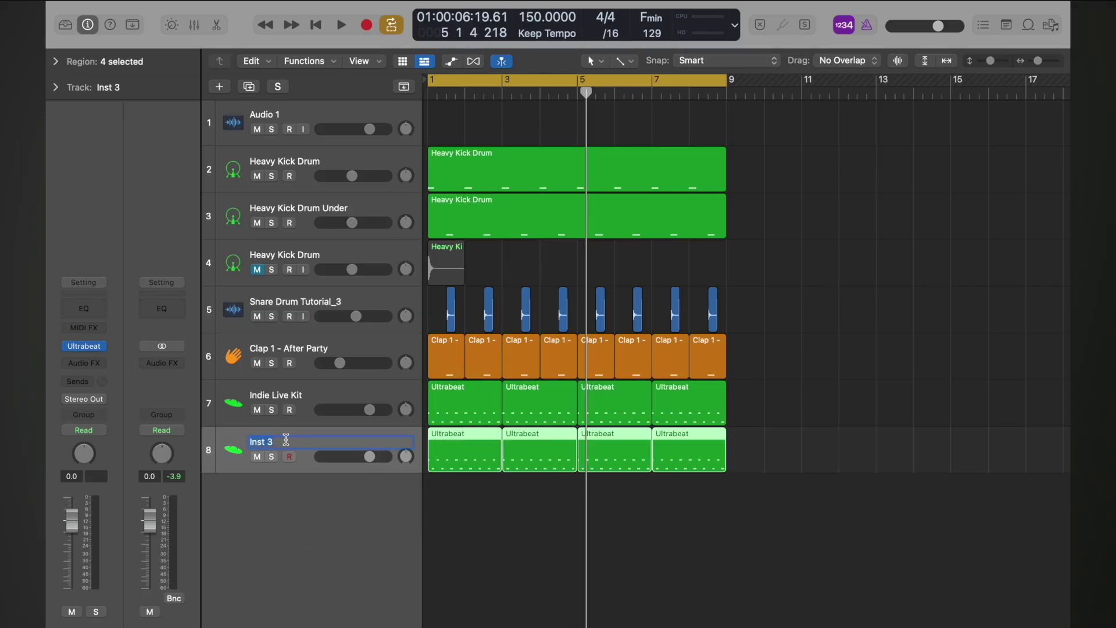
pyautogui.write('Op')
pyautogui.write('d Hat')
pyautogui.hotkey('shift', 'Tab')
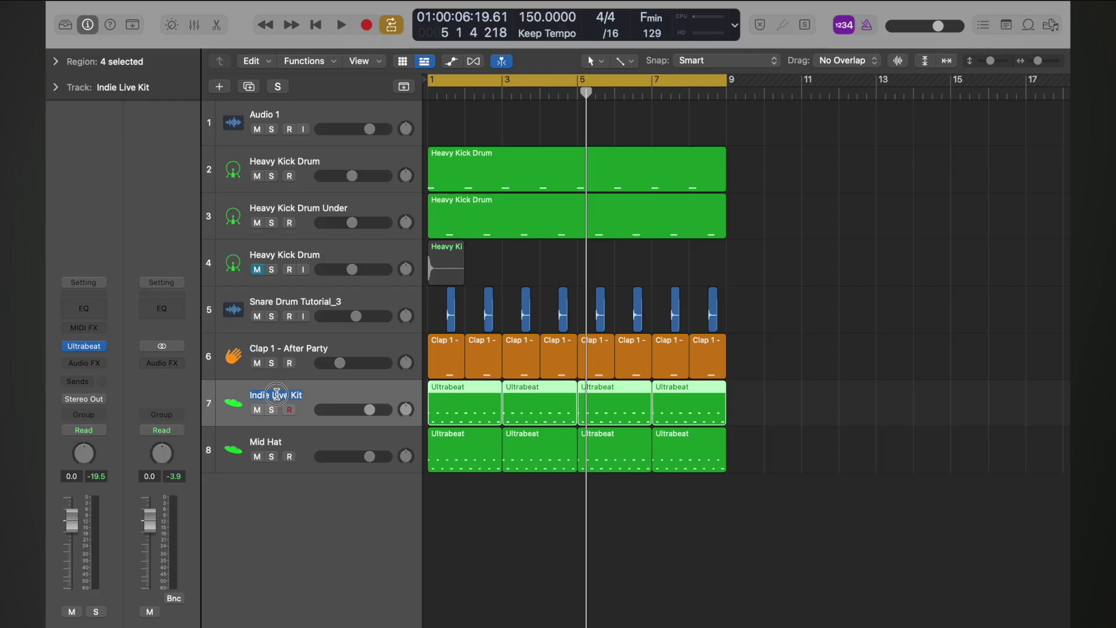
pyautogui.write('Closed Hat')
pyautogui.press('Return')
# - Delete all Pedal Hat notes from the four Ultrabeat regions on the Closed Hat track
pyautogui.moveTo(764, 413); pyautogui.dragTo(437, 400)
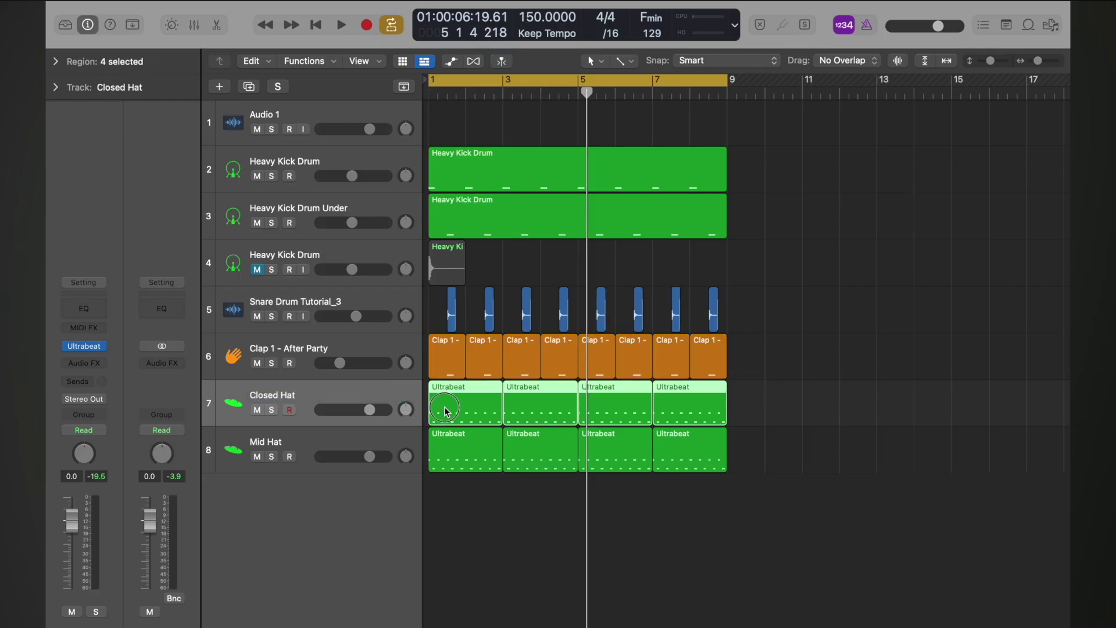
pyautogui.doubleClick(445, 411)
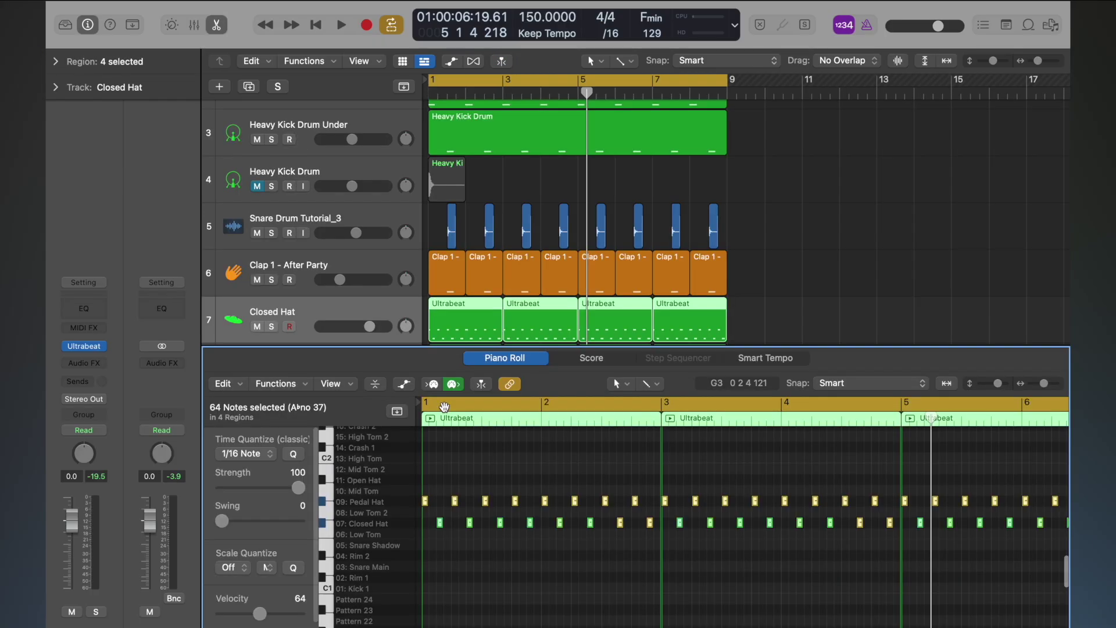
pyautogui.click(322, 502)
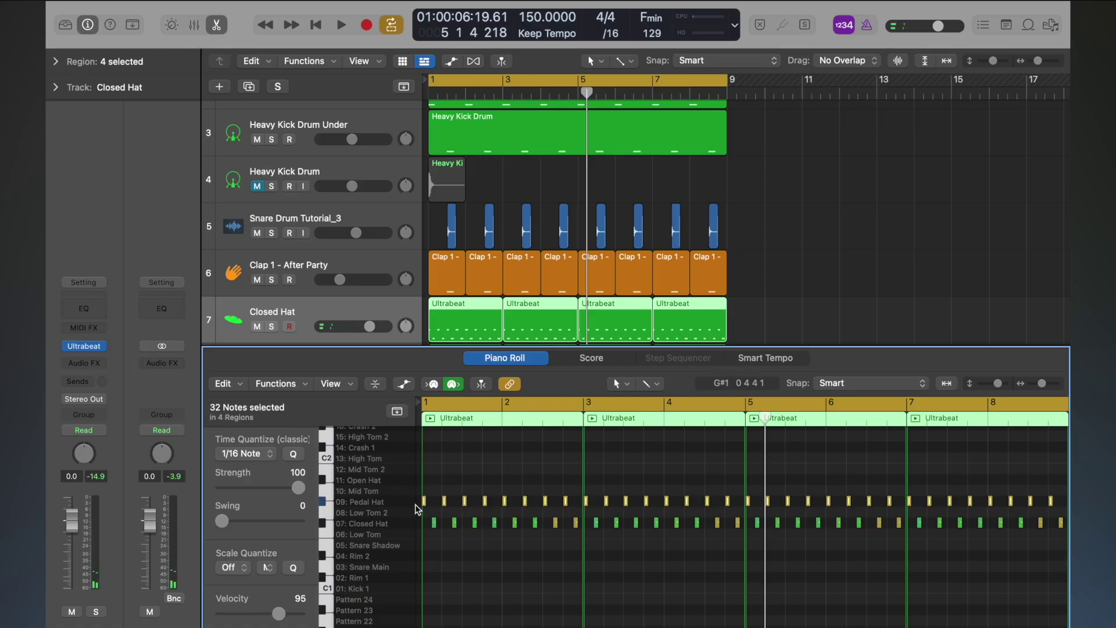
pyautogui.press('Delete')
pyautogui.press('e')
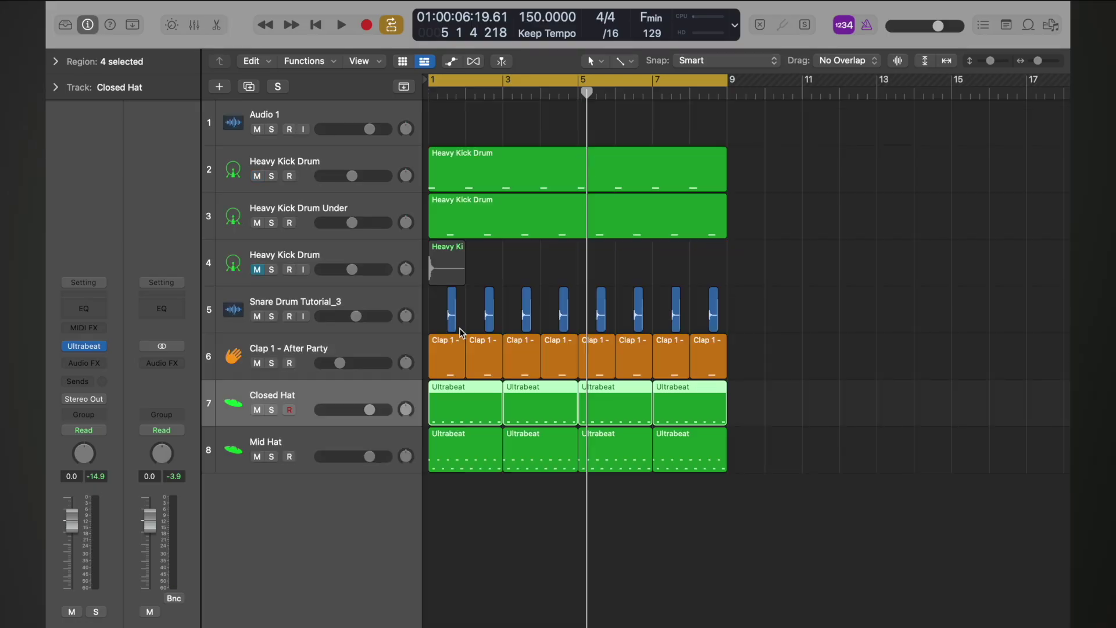
# - Delete all Closed Hat notes from the four Ultrabeat regions on the Mid Hat track
pyautogui.click(307, 448)
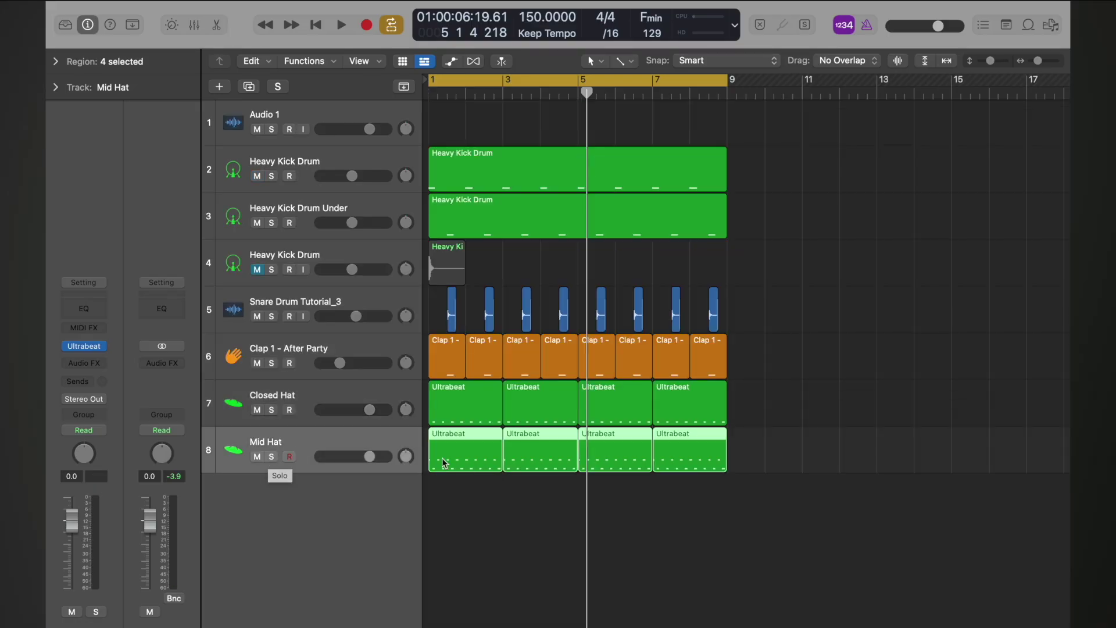
pyautogui.doubleClick(462, 451)
pyautogui.click(338, 526)
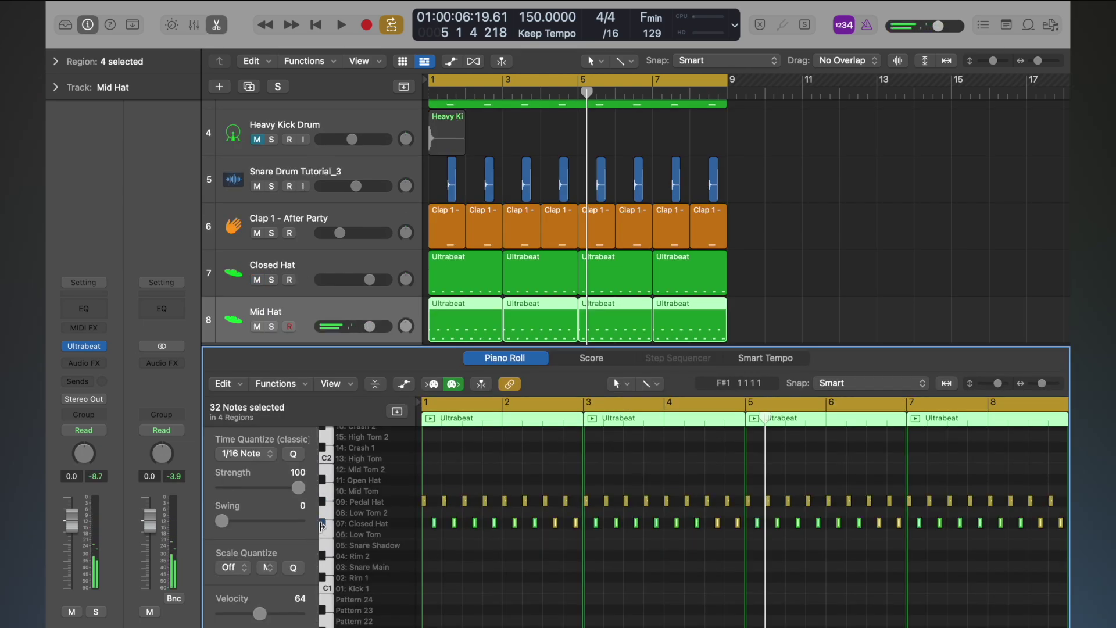
pyautogui.press('Delete')
pyautogui.press('e')
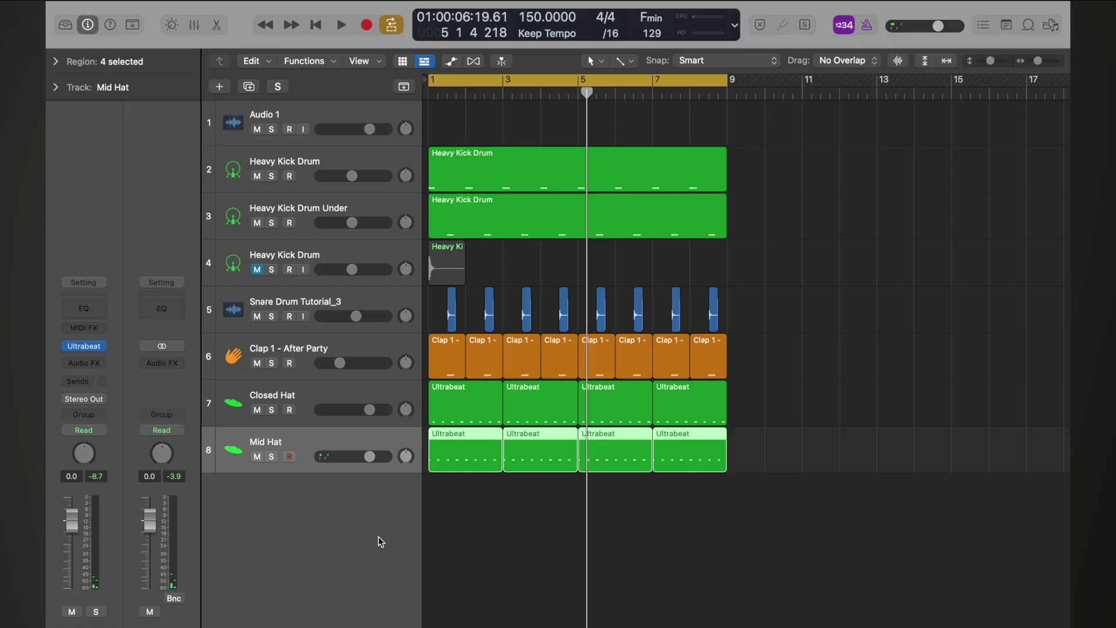
# - Play the arrangement from the start to hear the Closed Hat and Mid Hat tracks together
pyautogui.press('Return')
pyautogui.press('space')
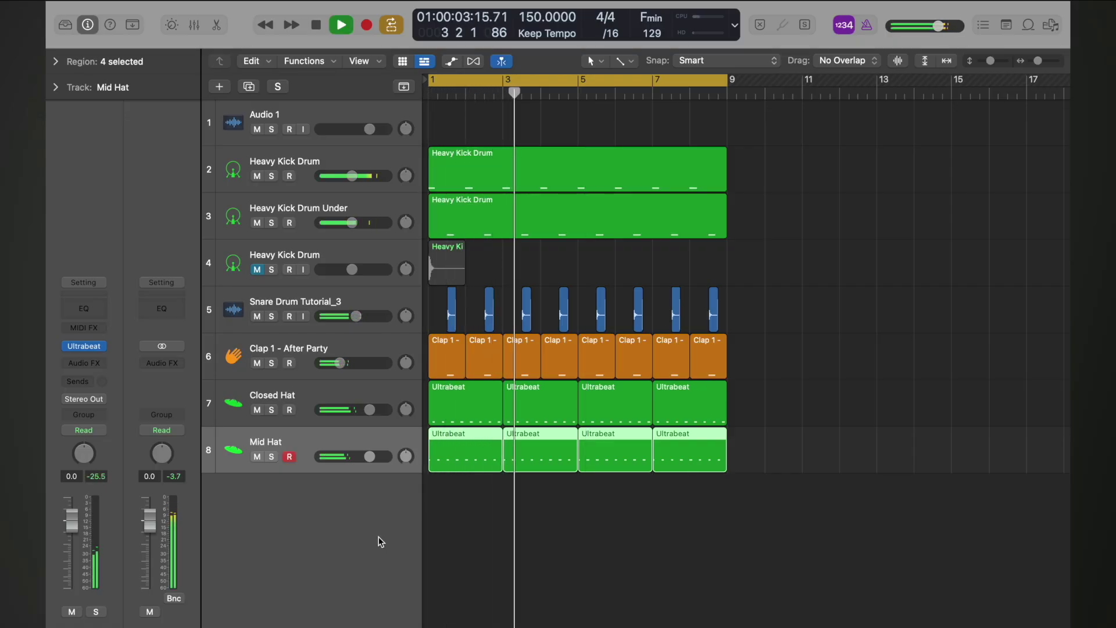
pyautogui.press('space')
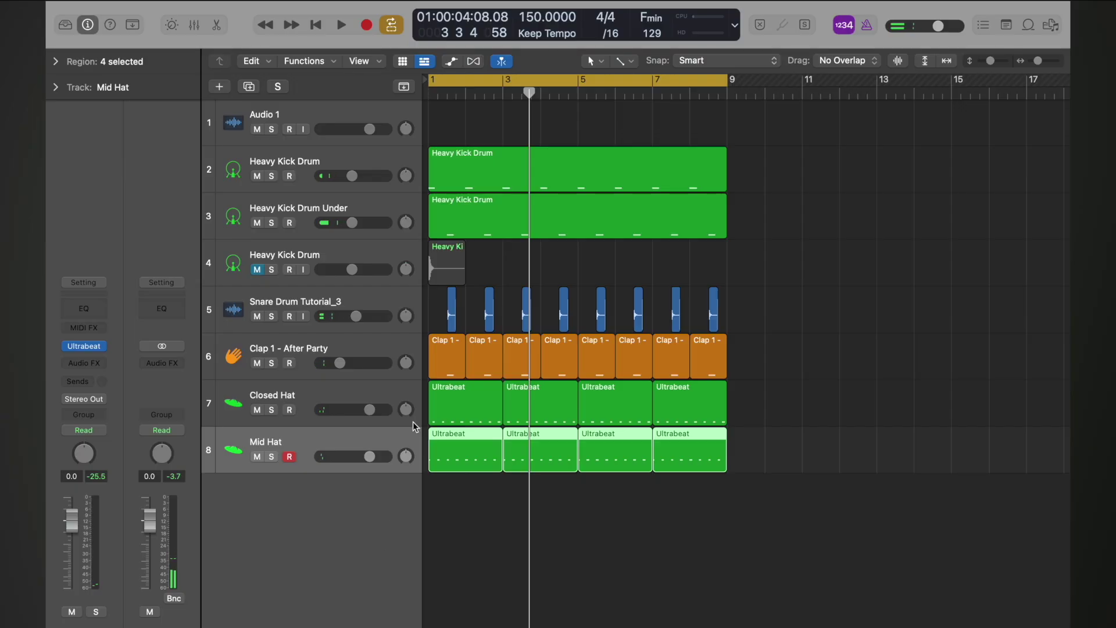
# - Create a software instrument track and load the After Party kit from the Electronic Drum Kit sounds
pyautogui.scroll(-5, 620, 435)
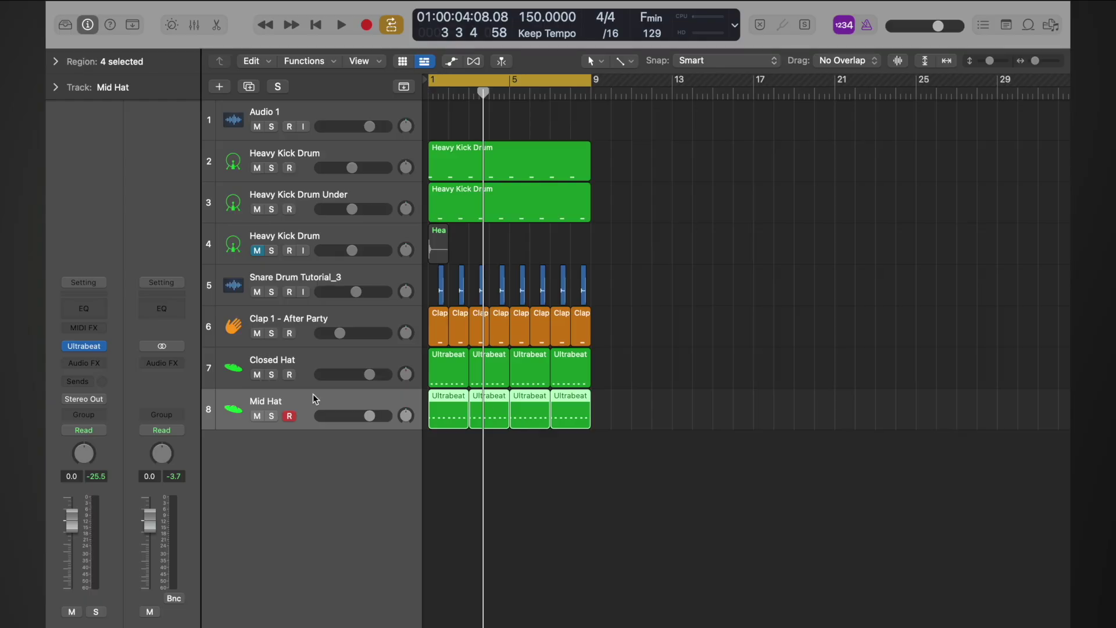
pyautogui.press('y')
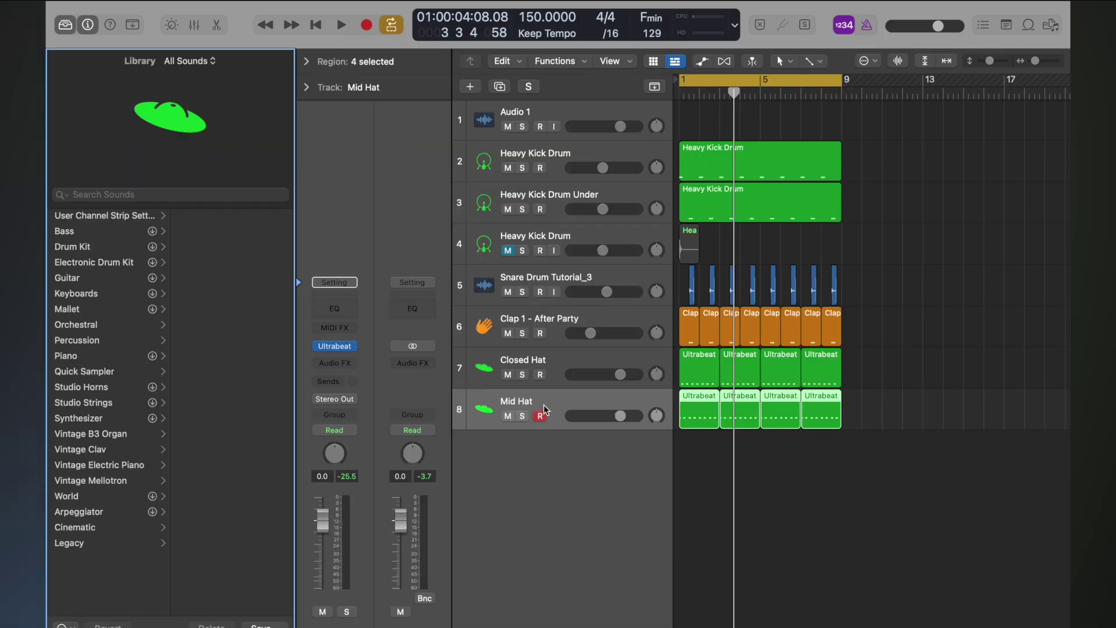
pyautogui.click(470, 86)
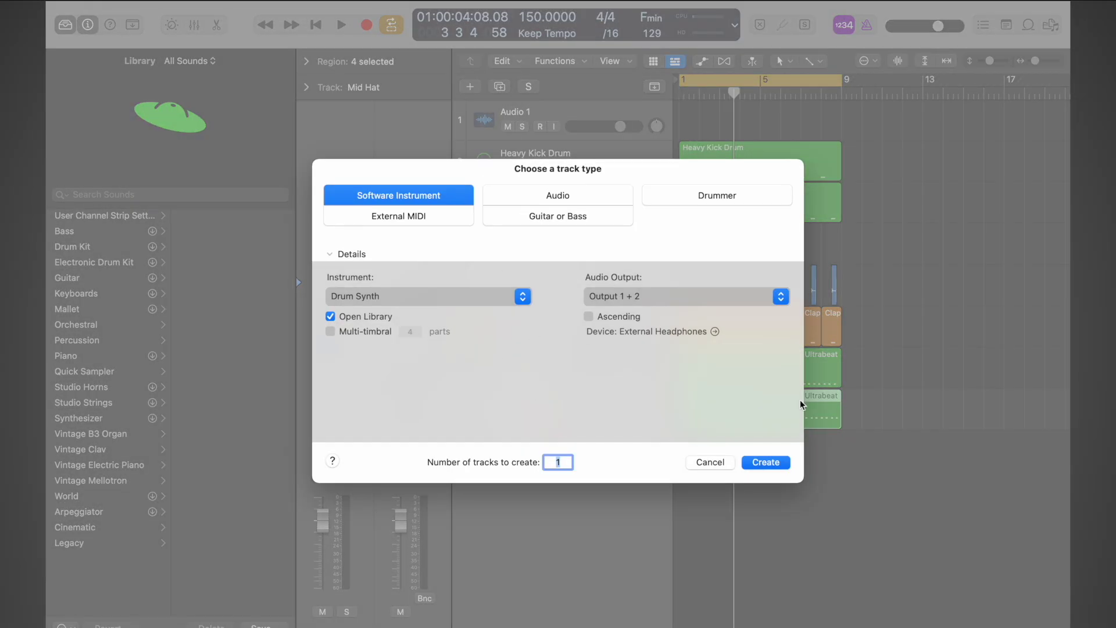
pyautogui.click(763, 463)
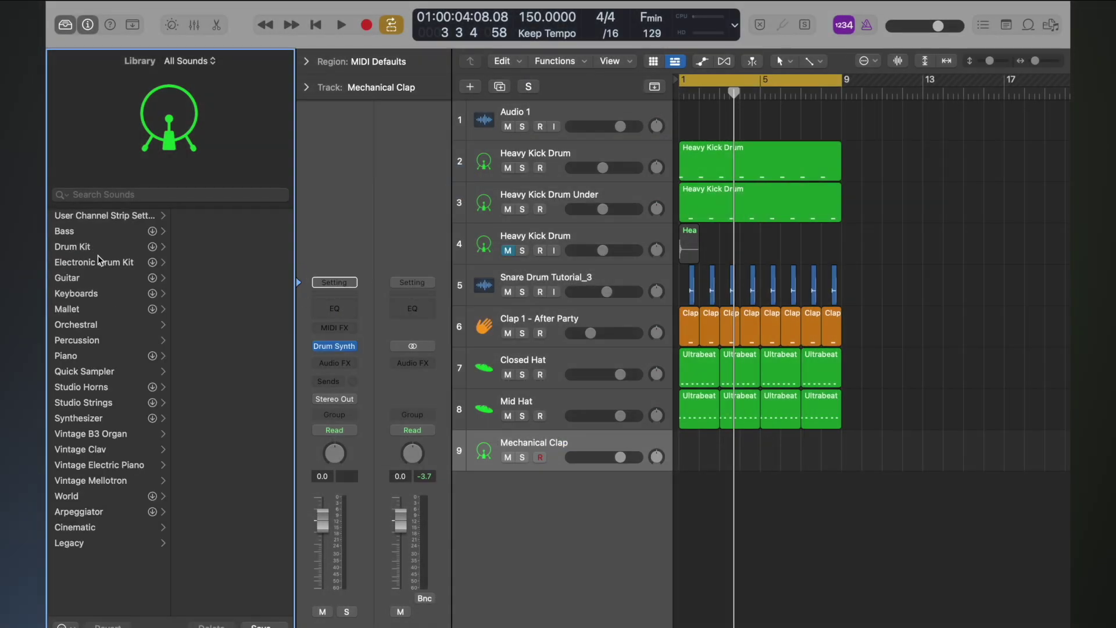
pyautogui.click(100, 264)
pyautogui.click(215, 314)
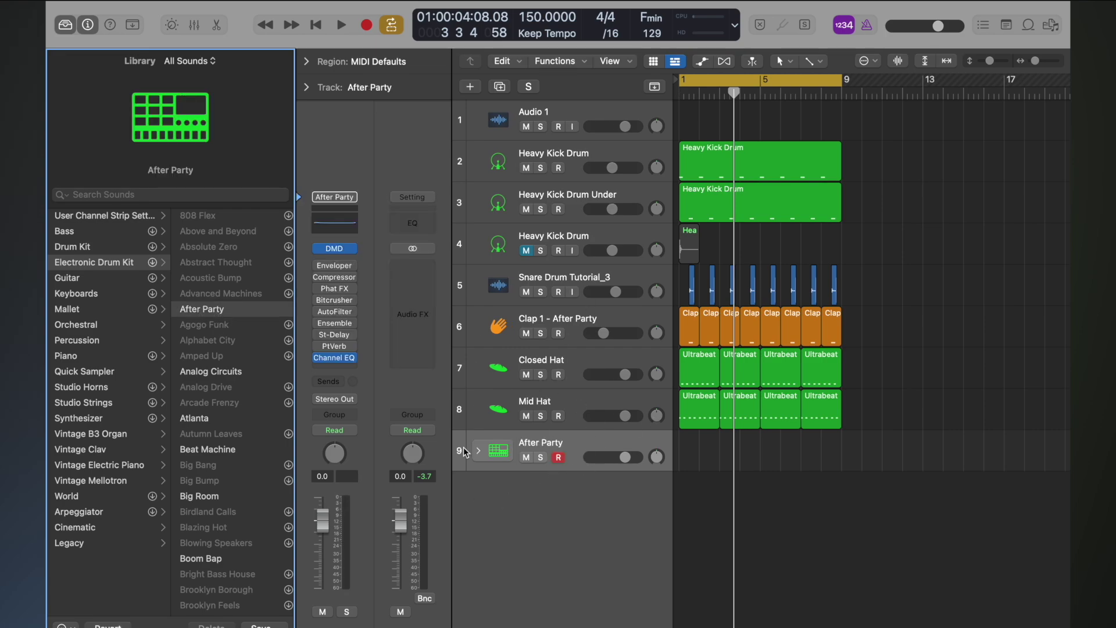
# - Open Musical Typing, set its octave to C2 and audition the After Party ride sound
pyautogui.press('super+k')
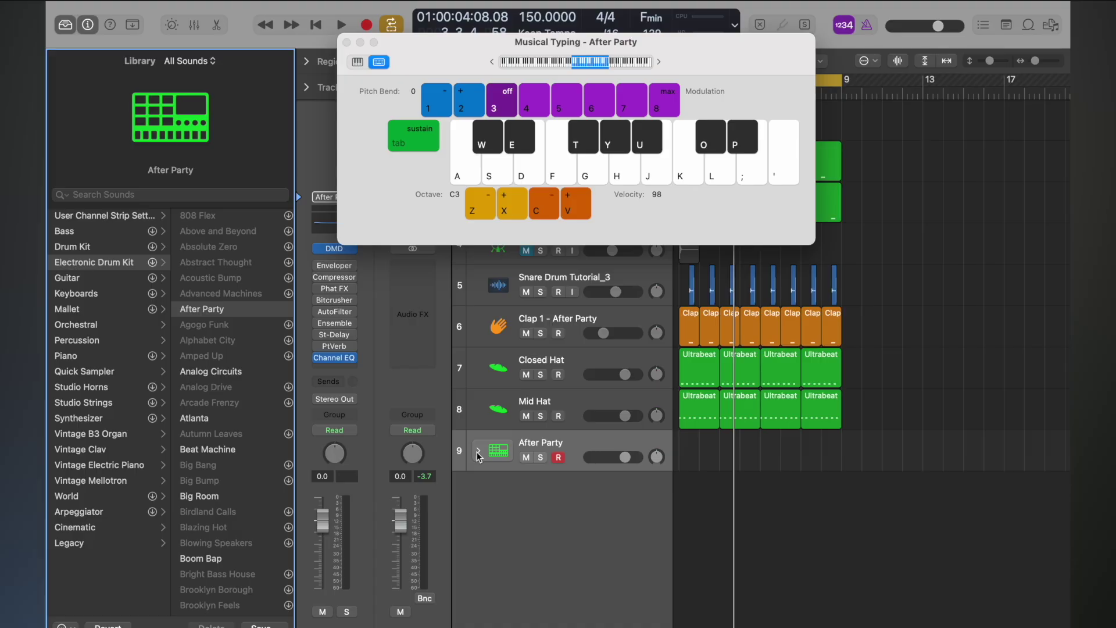
pyautogui.press('z')
pyautogui.press('z')
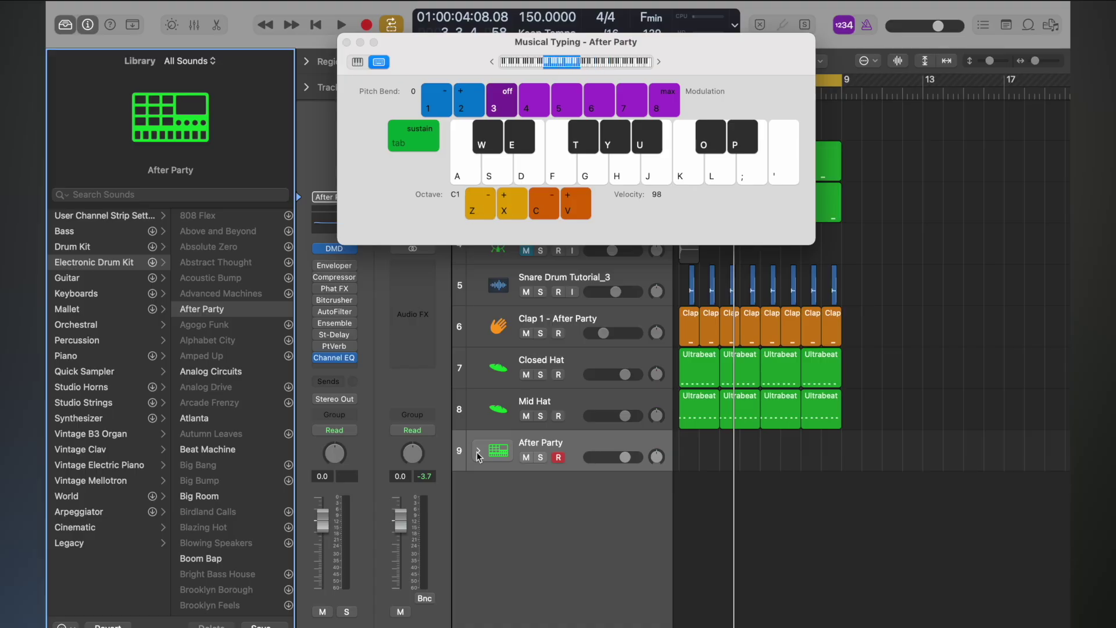
pyautogui.press('x')
pyautogui.click(513, 150)
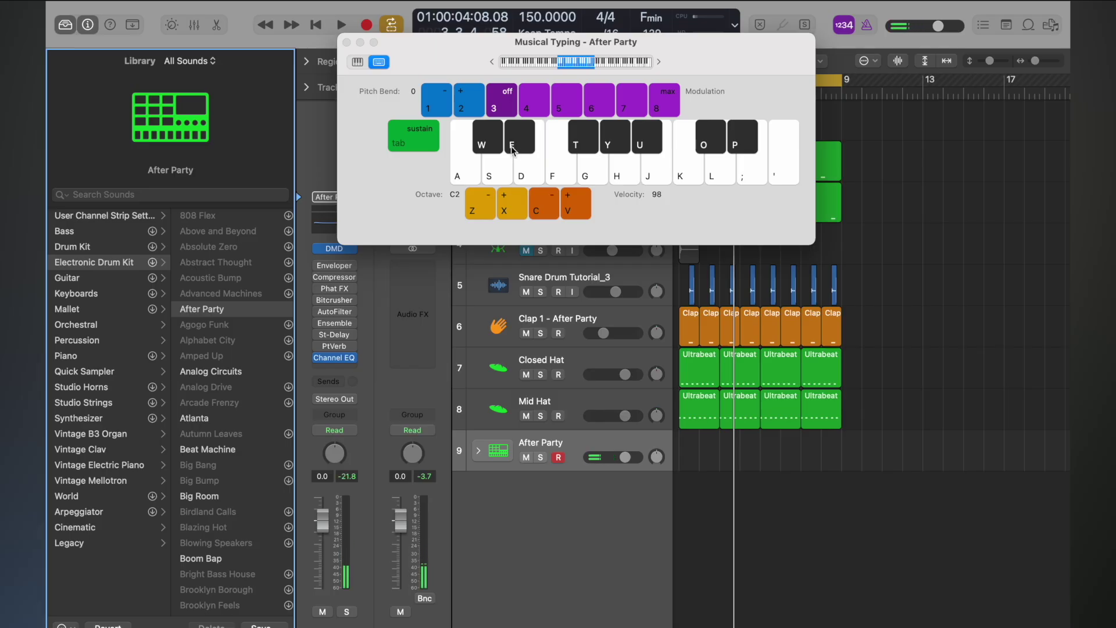
pyautogui.click(513, 150)
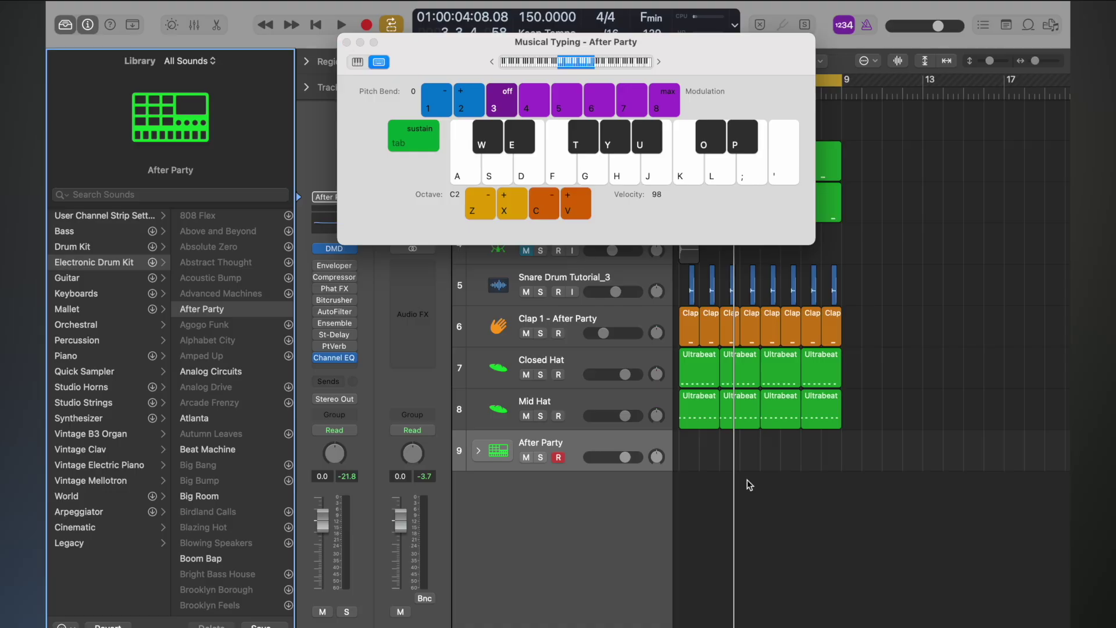
# - Create an empty MIDI region at bar 1 on the After Party track and open it in the Piano Roll
pyautogui.rightClick(692, 446)
pyautogui.click(695, 454)
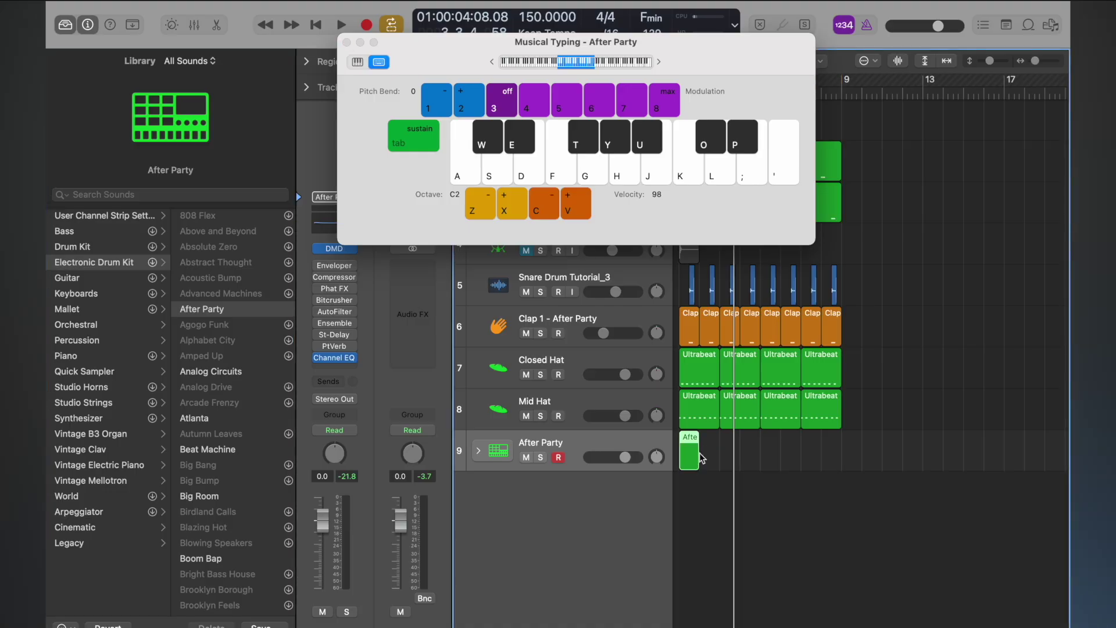
pyautogui.press('e')
pyautogui.doubleClick(687, 452)
pyautogui.scroll(-3, 656, 524)
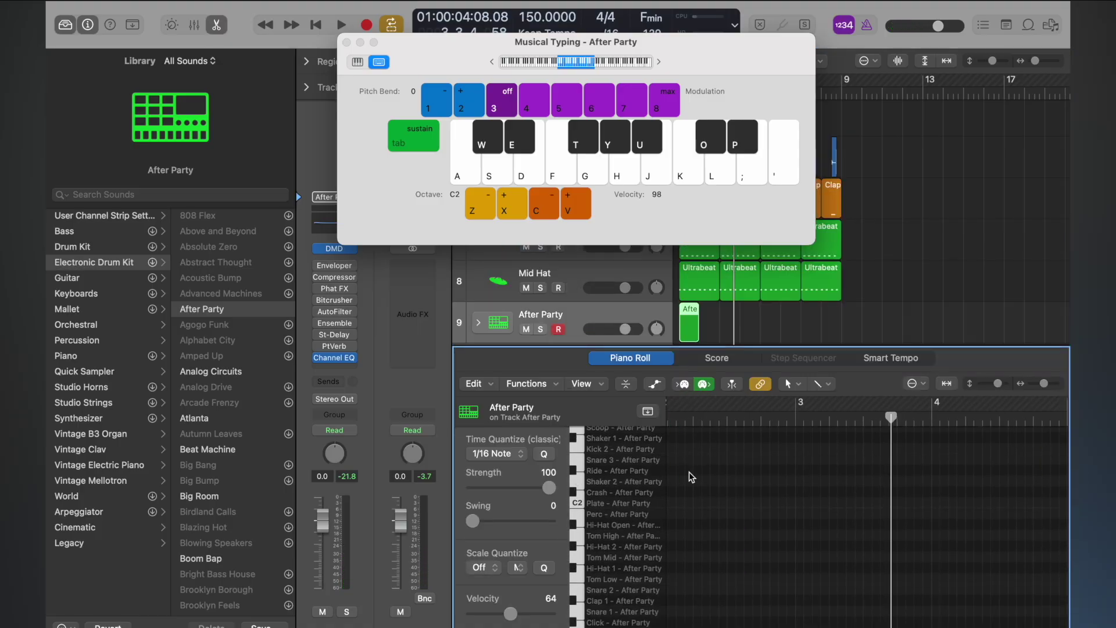
# - Place Ride notes on beats 2 and 4 of bars 1 and 2, and close Musical Typing
pyautogui.click(675, 471)
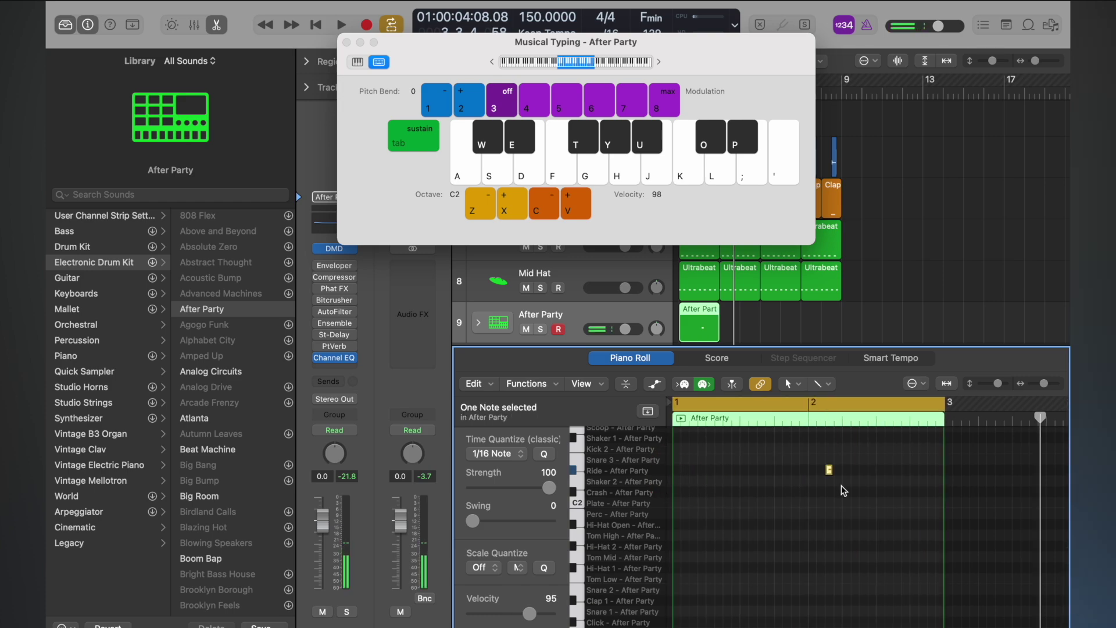
pyautogui.moveTo(829, 471); pyautogui.dragTo(779, 469)
pyautogui.press('space')
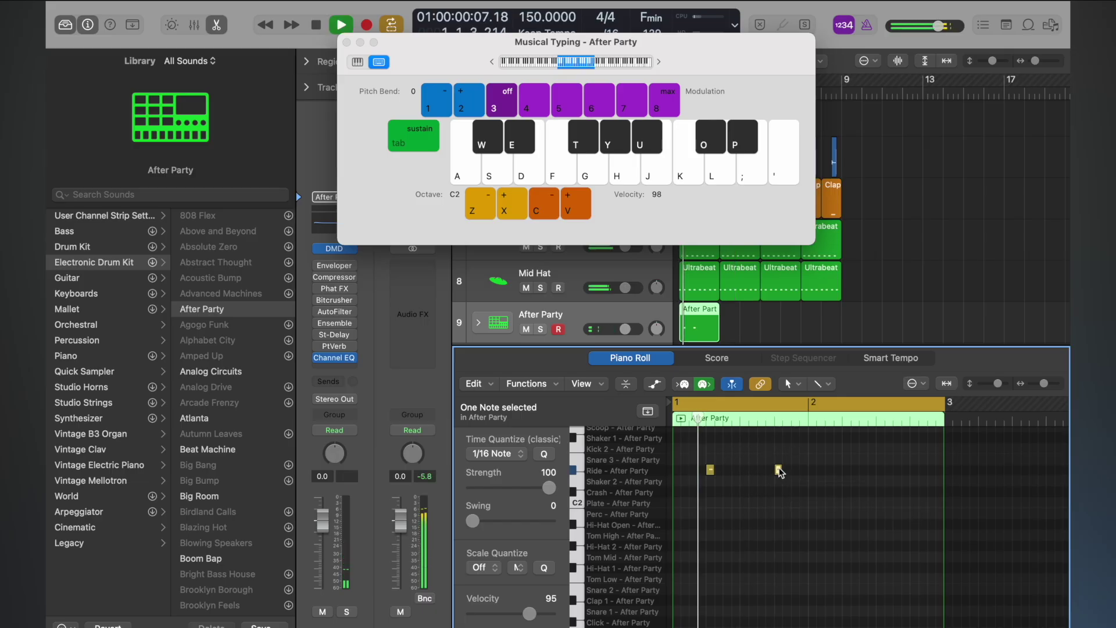
pyautogui.press('space')
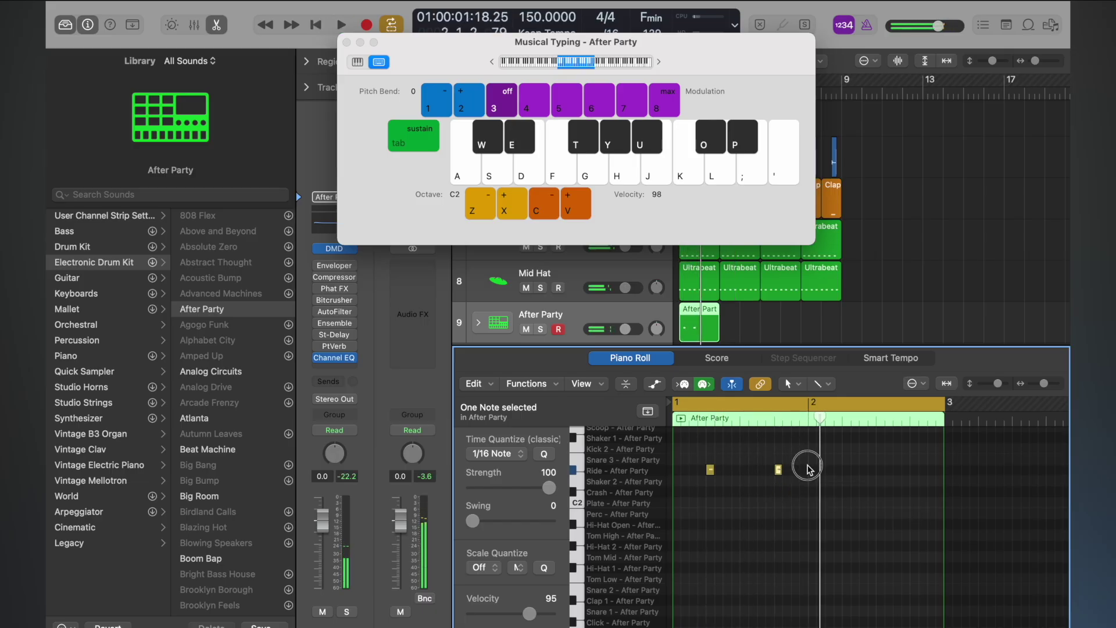
pyautogui.moveTo(800, 452); pyautogui.dragTo(847, 471)
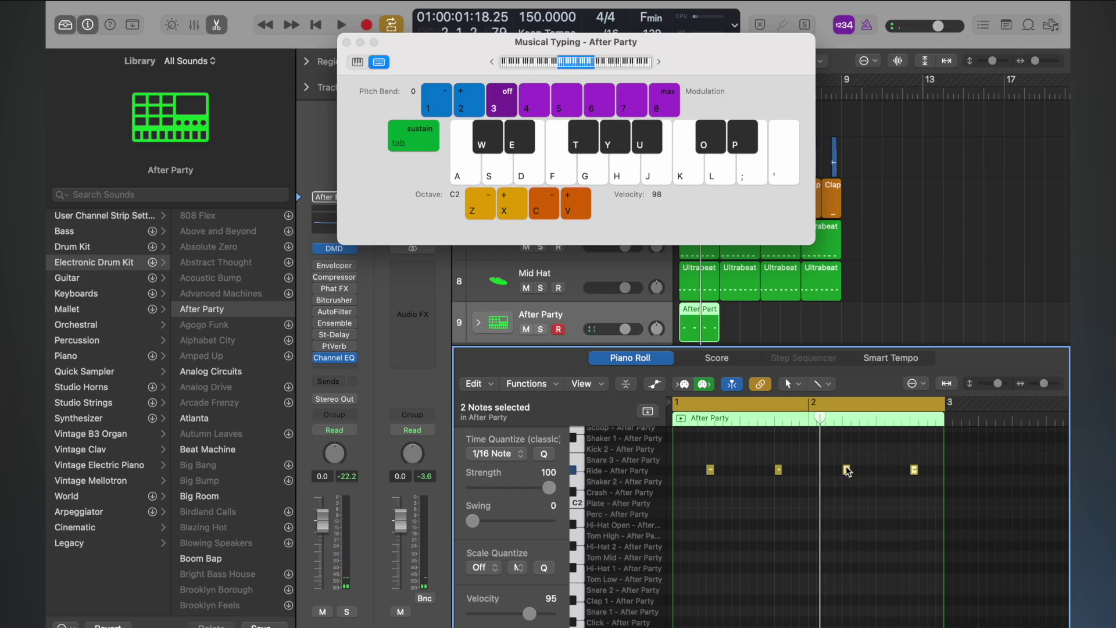
pyautogui.click(346, 42)
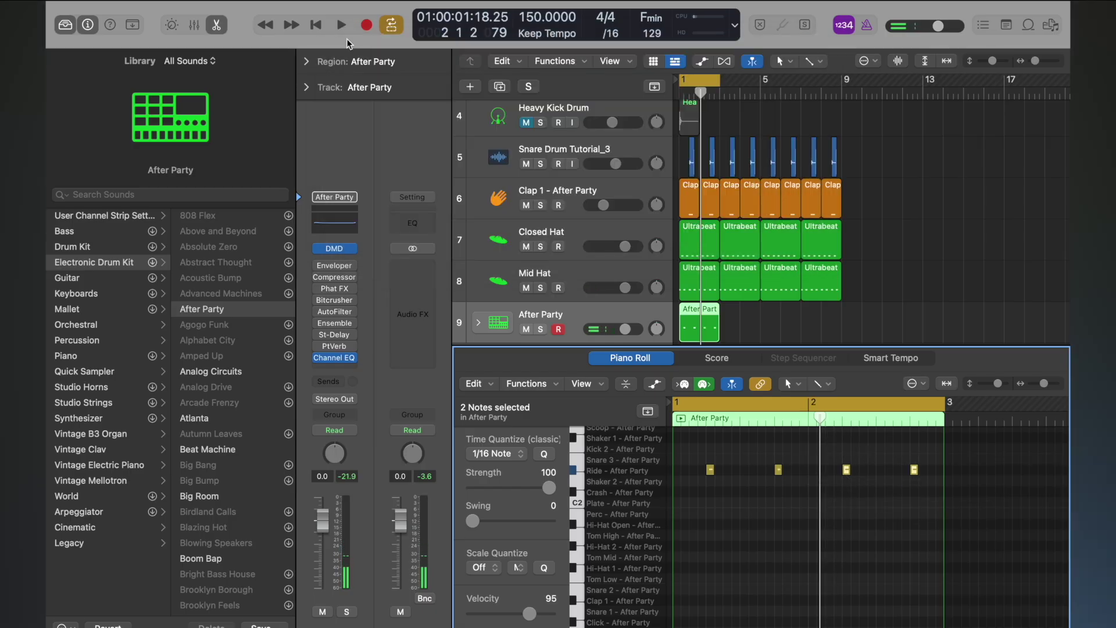
# - Close the Library and the Piano Roll to bring back the full arrangement
pyautogui.press('y')
pyautogui.press('p')
pyautogui.press('z')
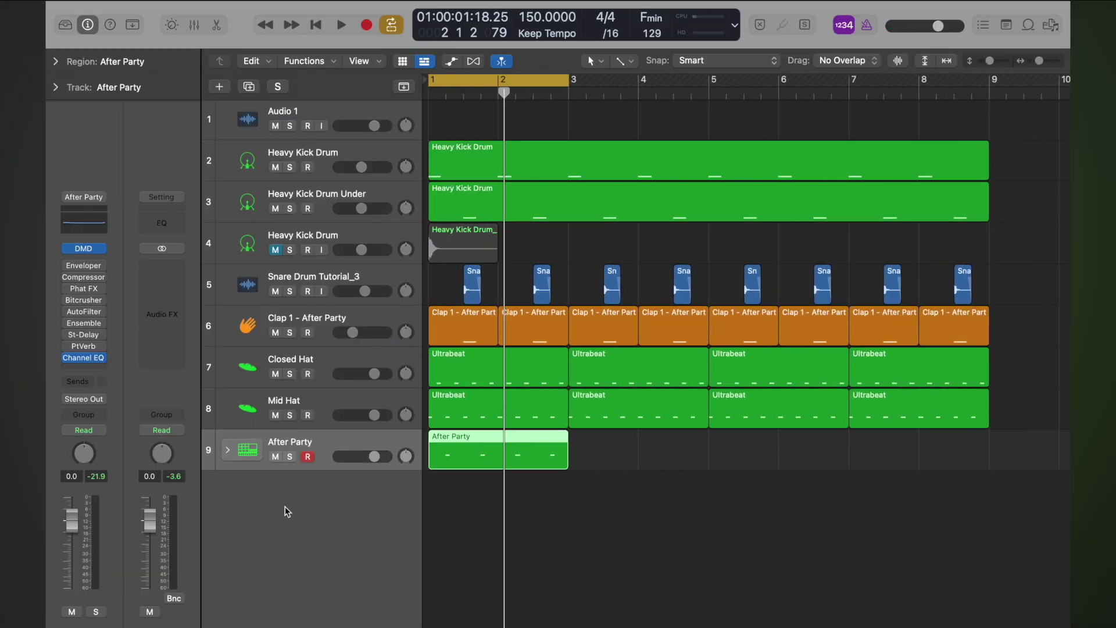
pyautogui.hscroll(-2, 404, 477)
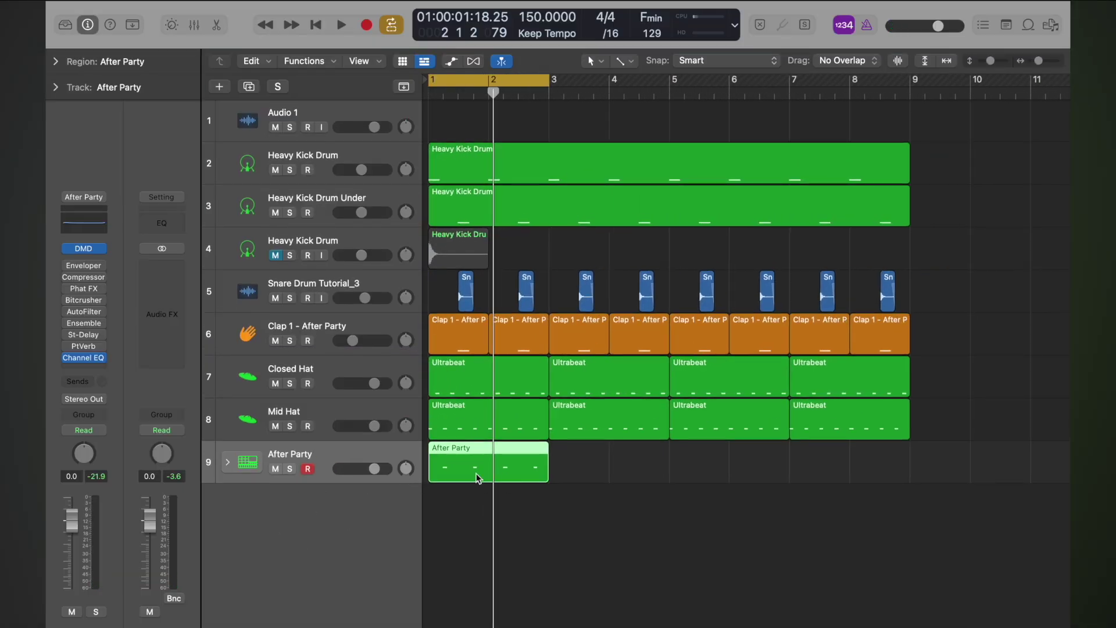
pyautogui.hscroll(-1, 477, 478)
# - Play the first two bars with the cycle on to hear the ride against the other drums
pyautogui.press('c')
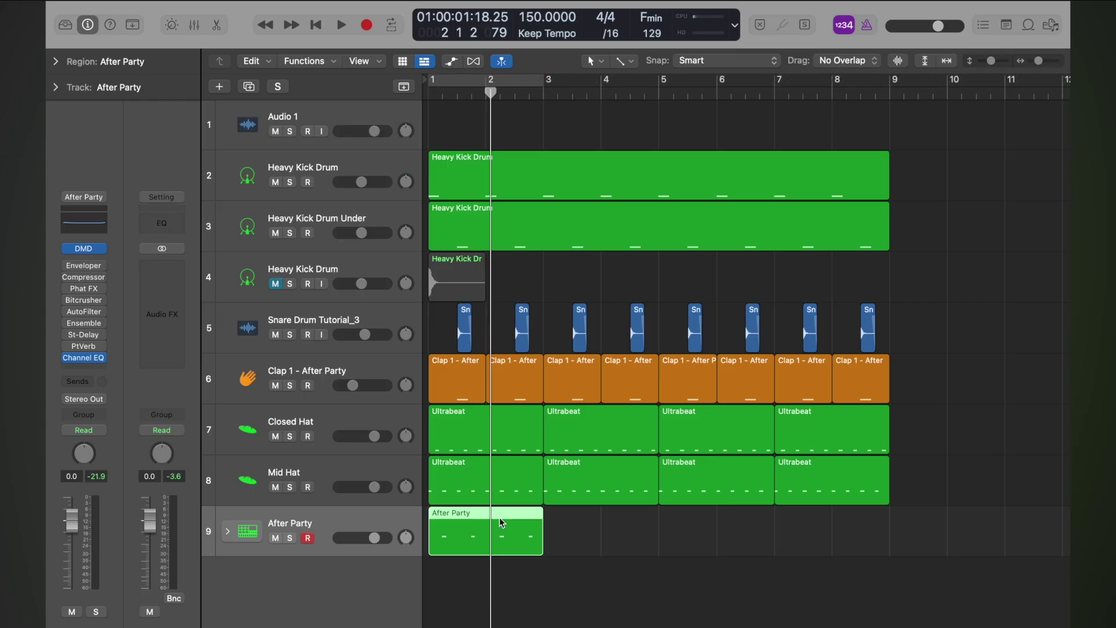
pyautogui.scroll(-2, 500, 519)
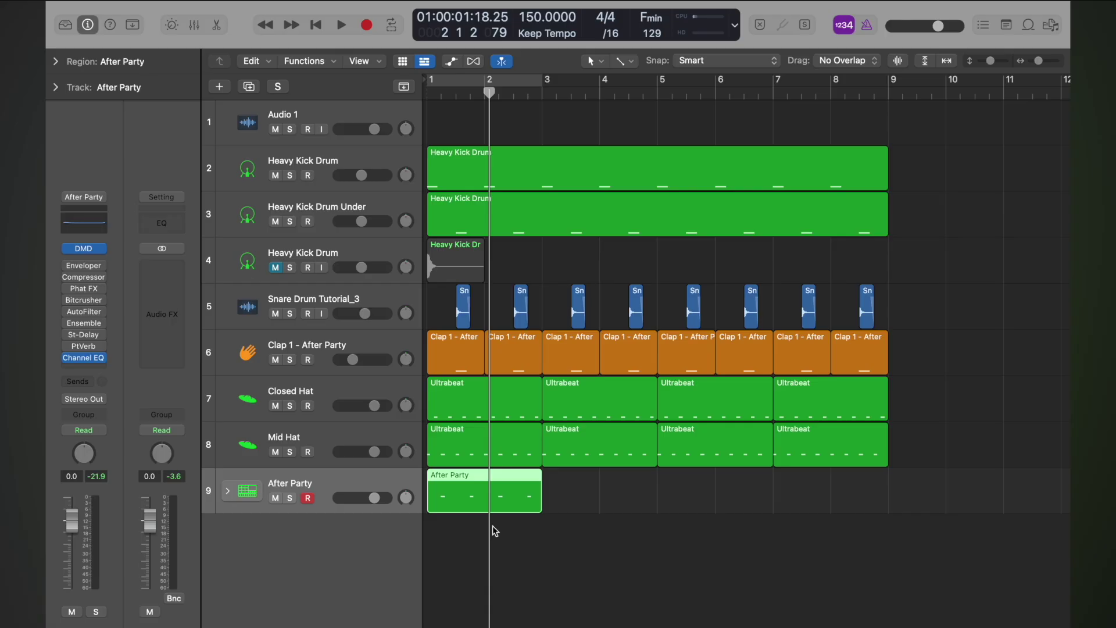
pyautogui.moveTo(503, 497); pyautogui.dragTo(625, 500)
pyautogui.press('c')
pyautogui.press('space')
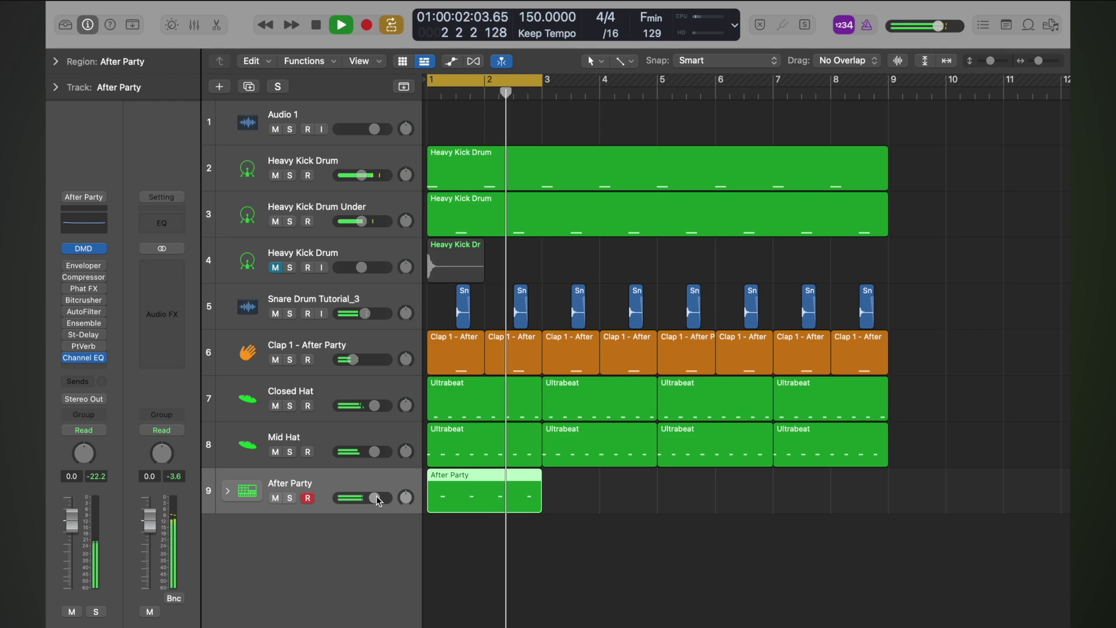
pyautogui.press('space')
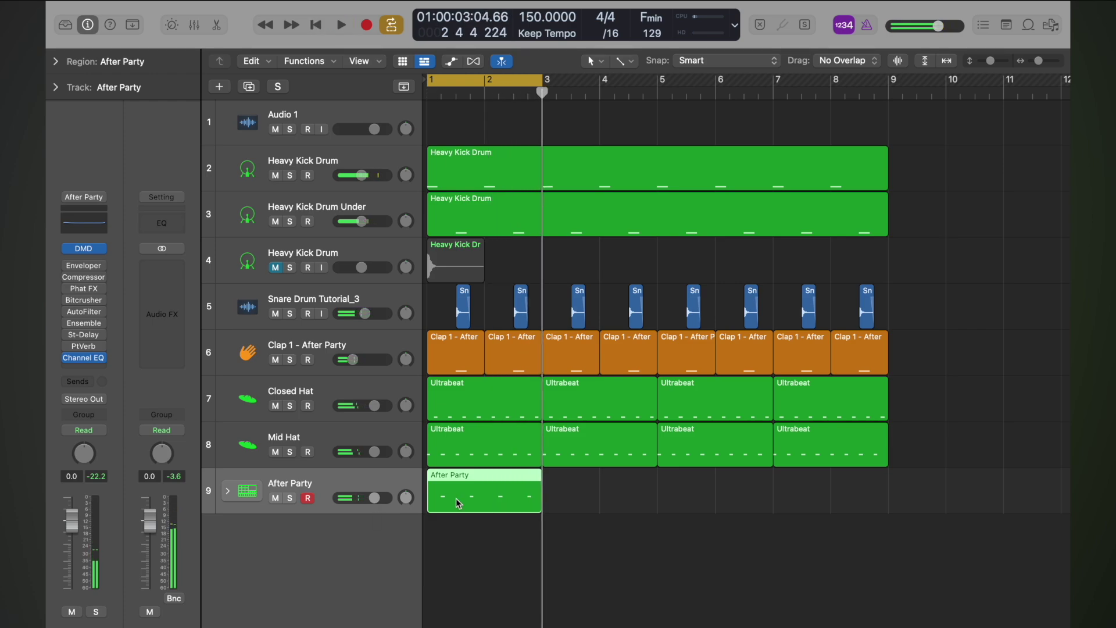
# - Copy the After Party region to bar 9 and set the cycle range to bars 9 to 11 to match it
pyautogui.click(451, 523)
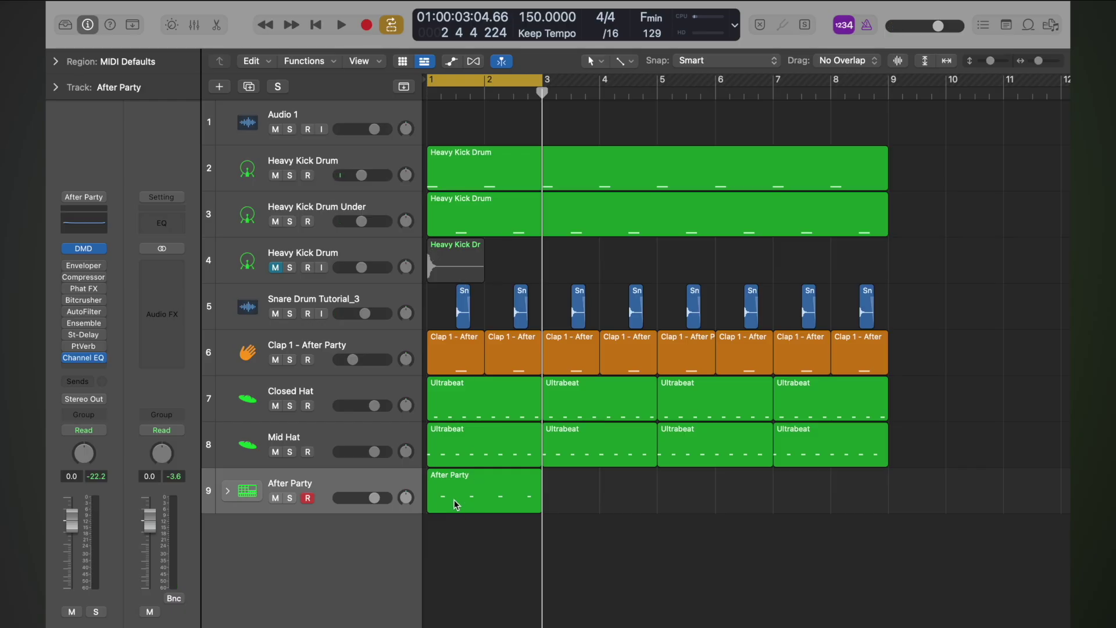
pyautogui.doubleClick(455, 500)
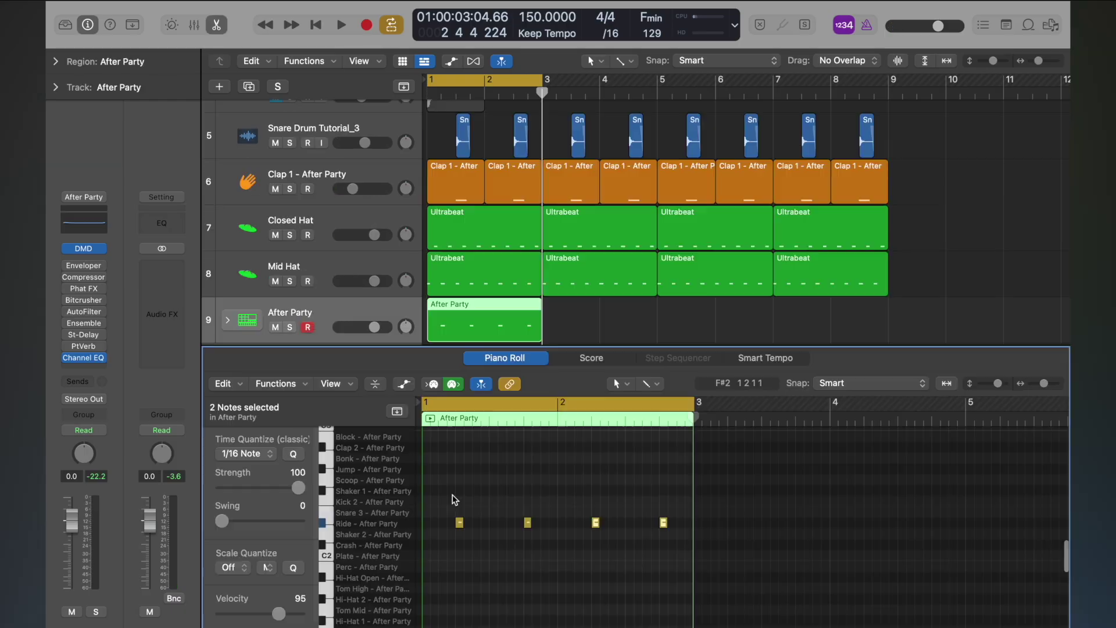
pyautogui.press('e')
pyautogui.moveTo(491, 498); pyautogui.dragTo(953, 499)
pyautogui.hscroll(4, 951, 500)
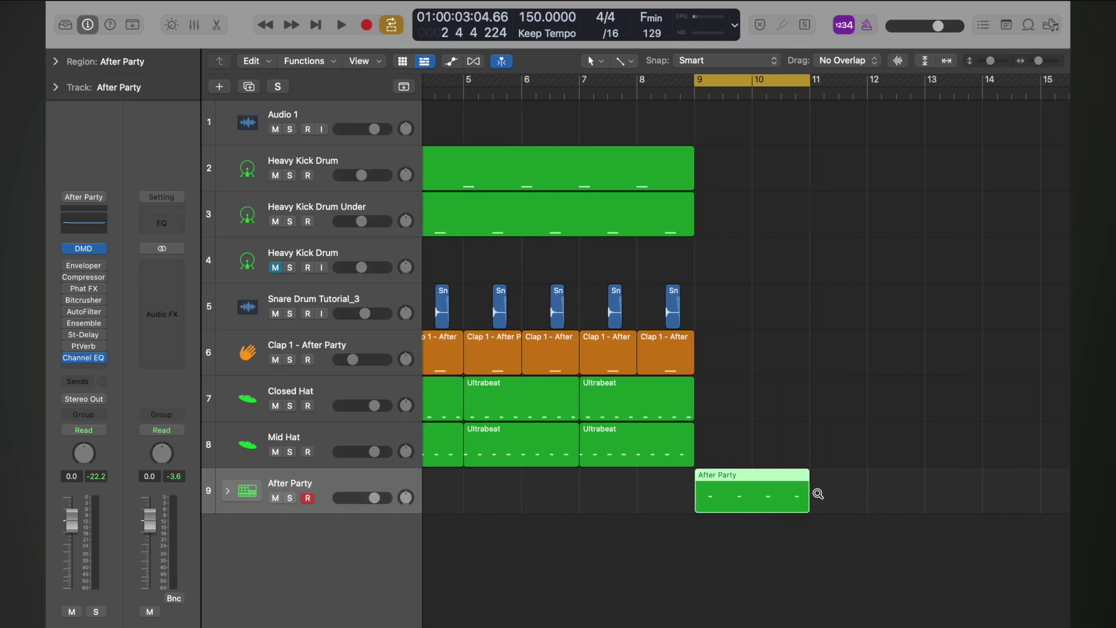
pyautogui.scroll(5, 817, 495)
pyautogui.hscroll(5, 818, 497)
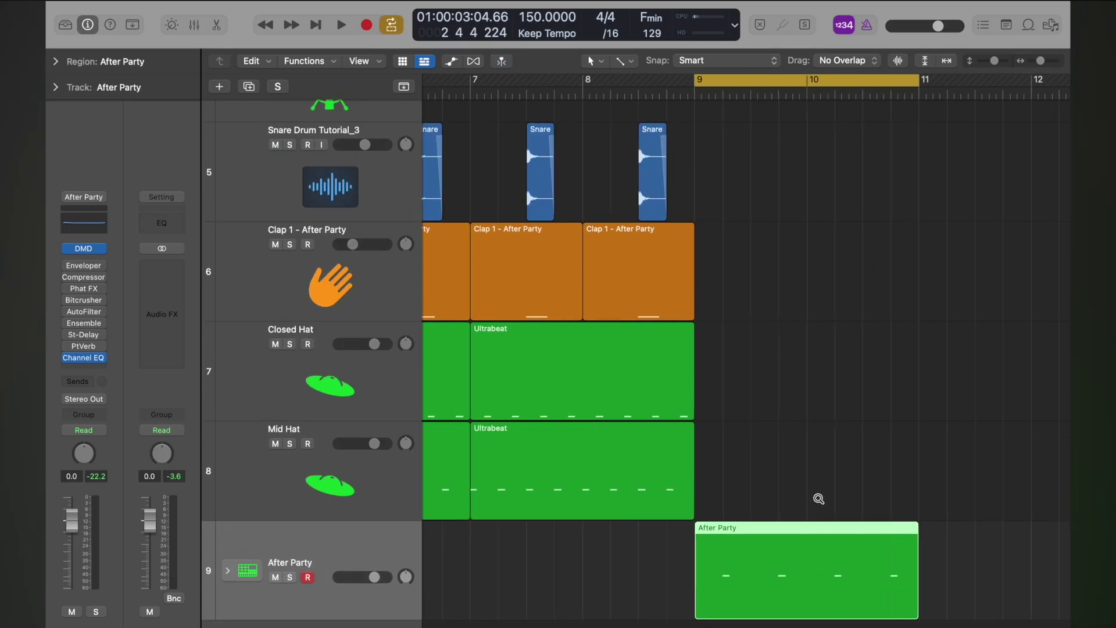
# - In the copied After Party region, reduce the Ride notes to a single note stretched across both bars
pyautogui.doubleClick(783, 579)
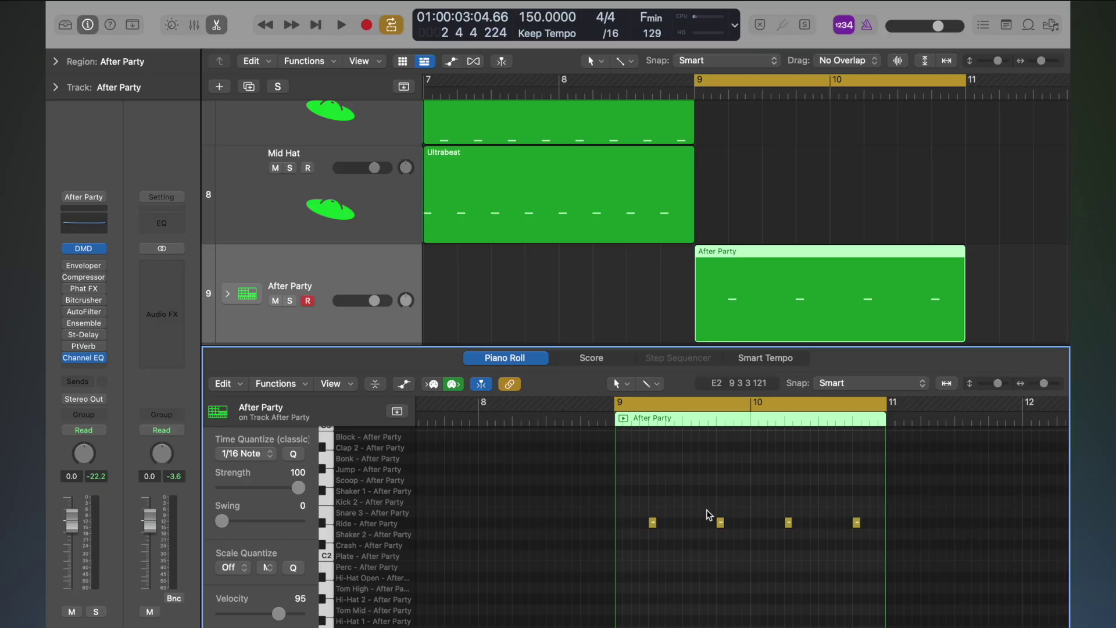
pyautogui.moveTo(709, 515); pyautogui.dragTo(927, 578)
pyautogui.press('Delete')
pyautogui.moveTo(685, 515); pyautogui.dragTo(883, 553)
pyautogui.press('e')
# - Solo the After Party track to listen to the sustained ride note, and turn the solo off again
pyautogui.press('space')
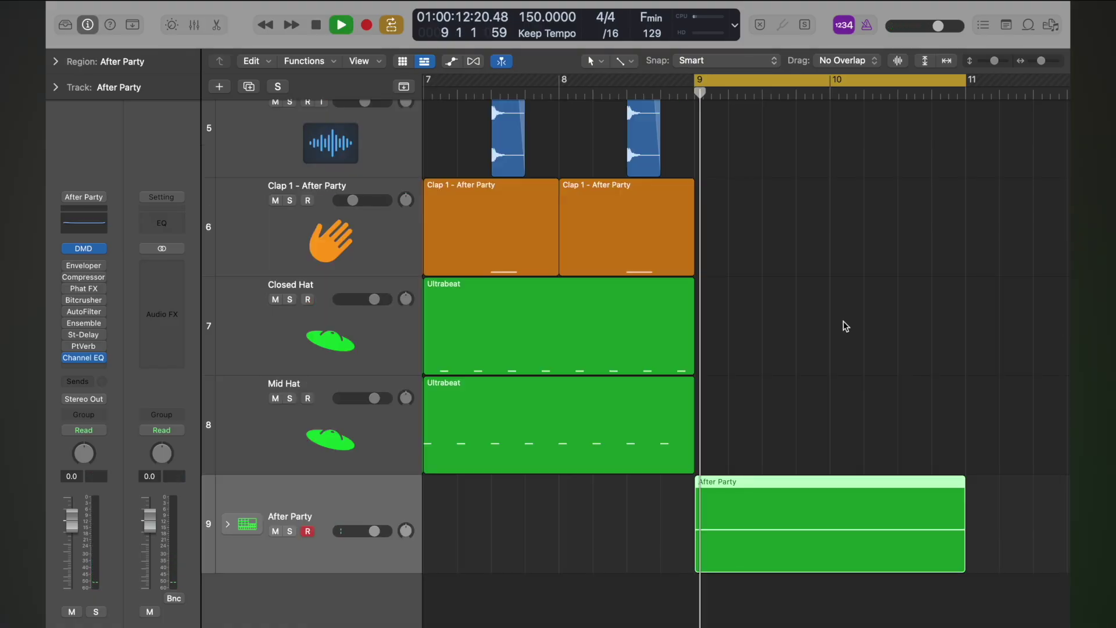
pyautogui.press('s')
pyautogui.press('space')
pyautogui.scroll(-5, 844, 324)
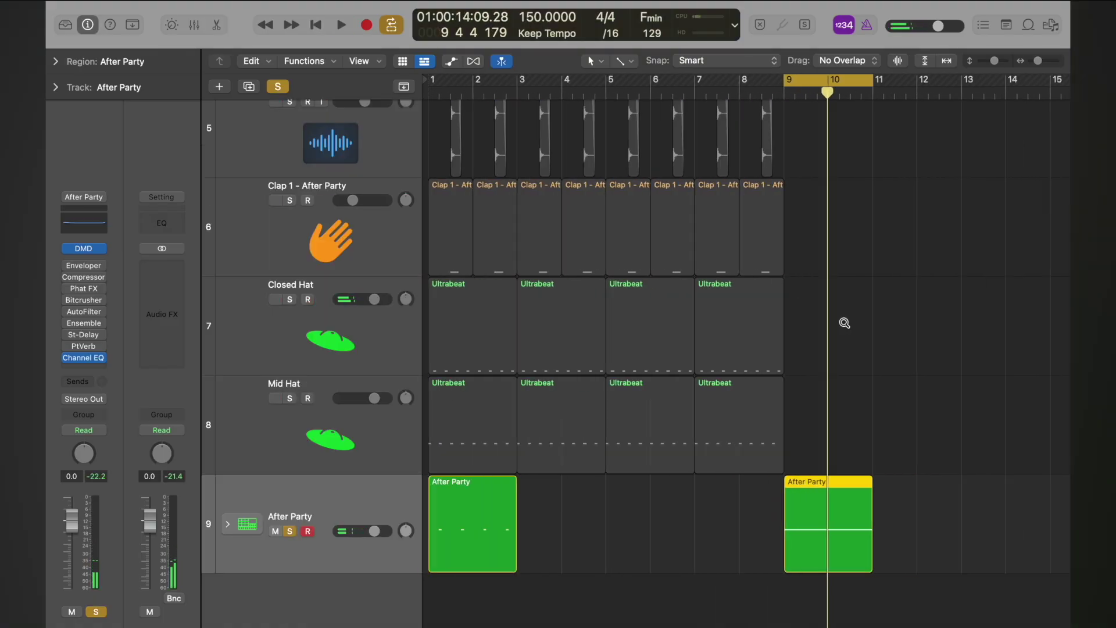
pyautogui.scroll(-6, 844, 323)
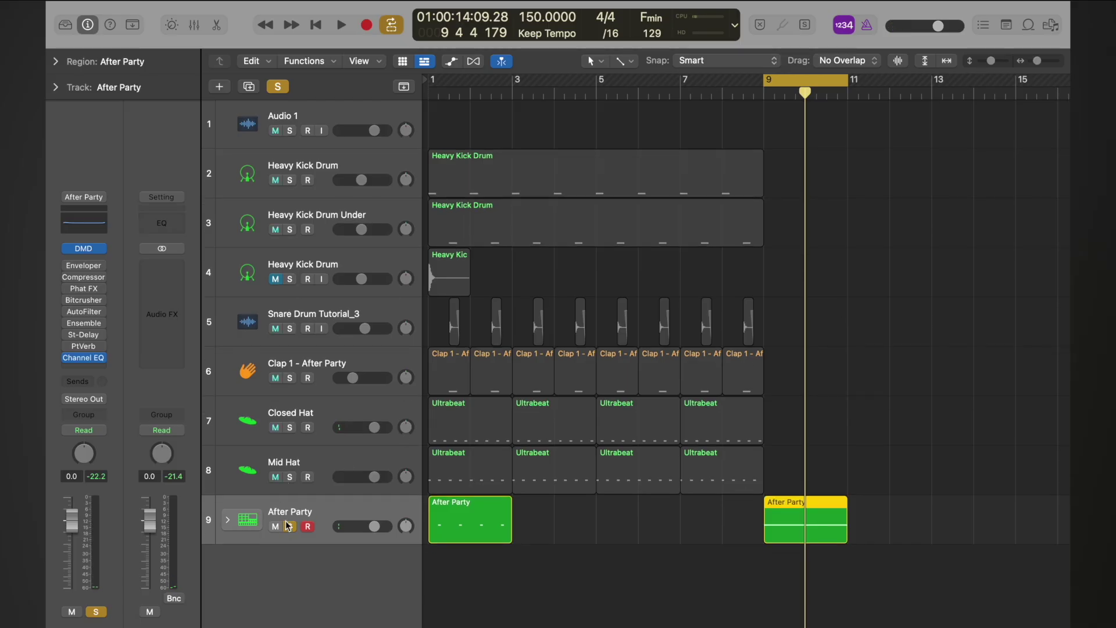
pyautogui.click(289, 526)
# - Open Ultrabeat on the Closed Hat track, switch off its step sequencer and close the plug-in window
pyautogui.click(323, 417)
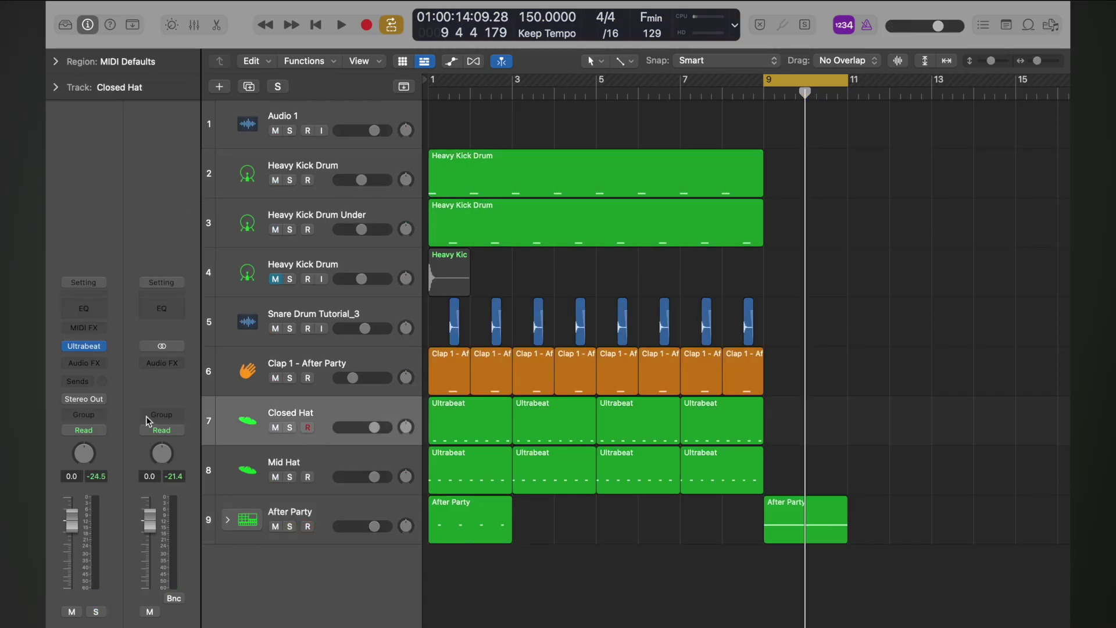
pyautogui.click(84, 346)
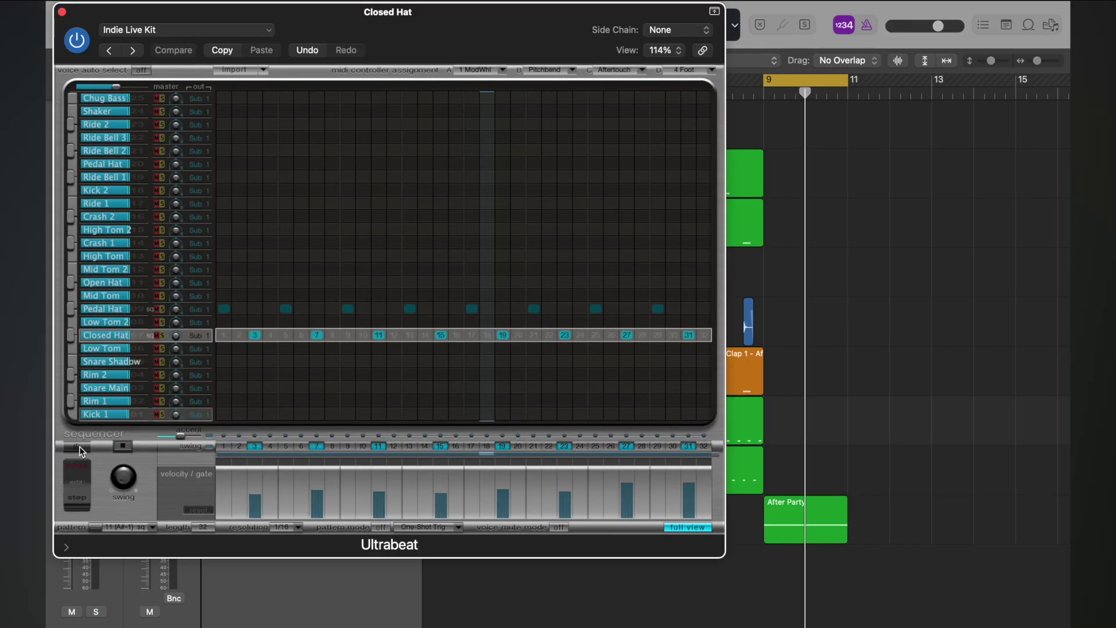
pyautogui.click(63, 12)
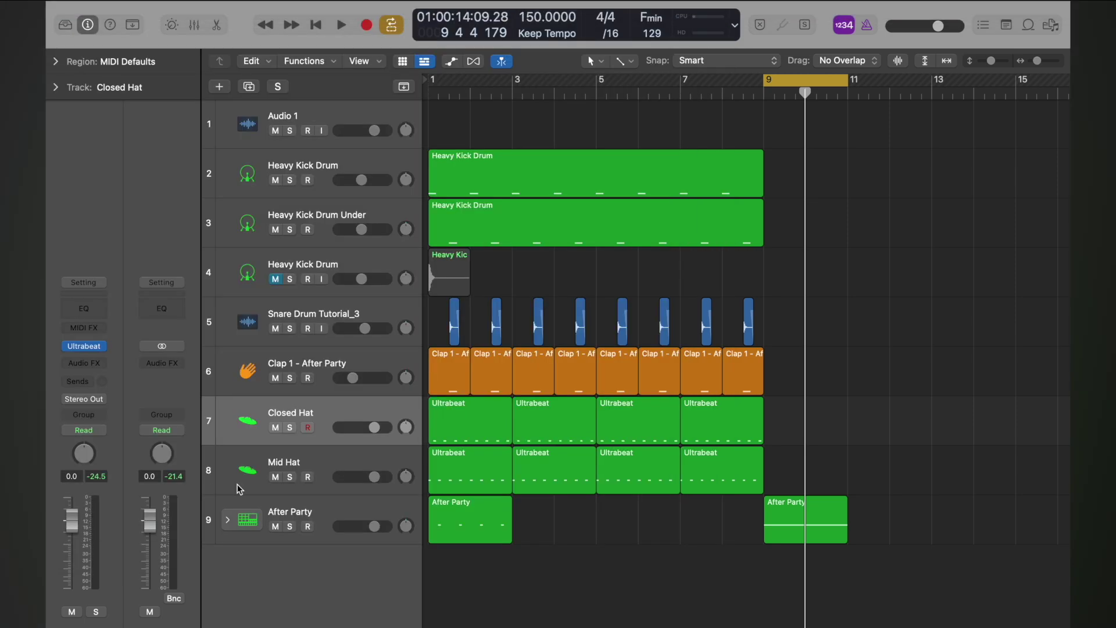
# - Check Ultrabeat on the Mid Hat track, close it, and play the arrangement from the start with cycle mode off
pyautogui.click(302, 458)
pyautogui.click(82, 346)
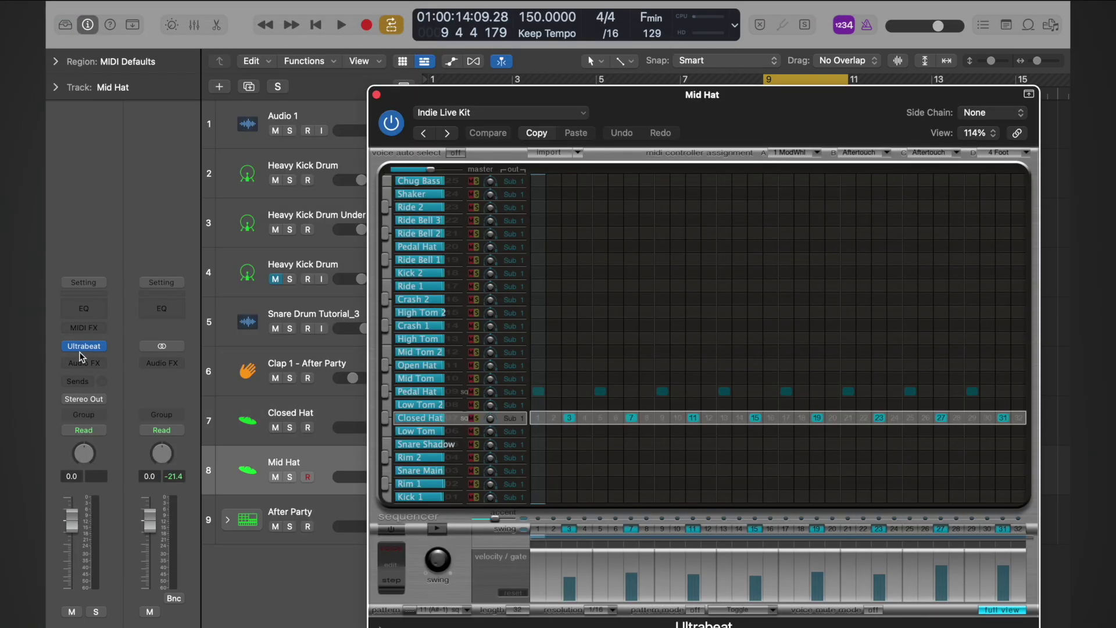
pyautogui.click(377, 95)
pyautogui.press('Return')
pyautogui.press('c')
pyautogui.press('space')
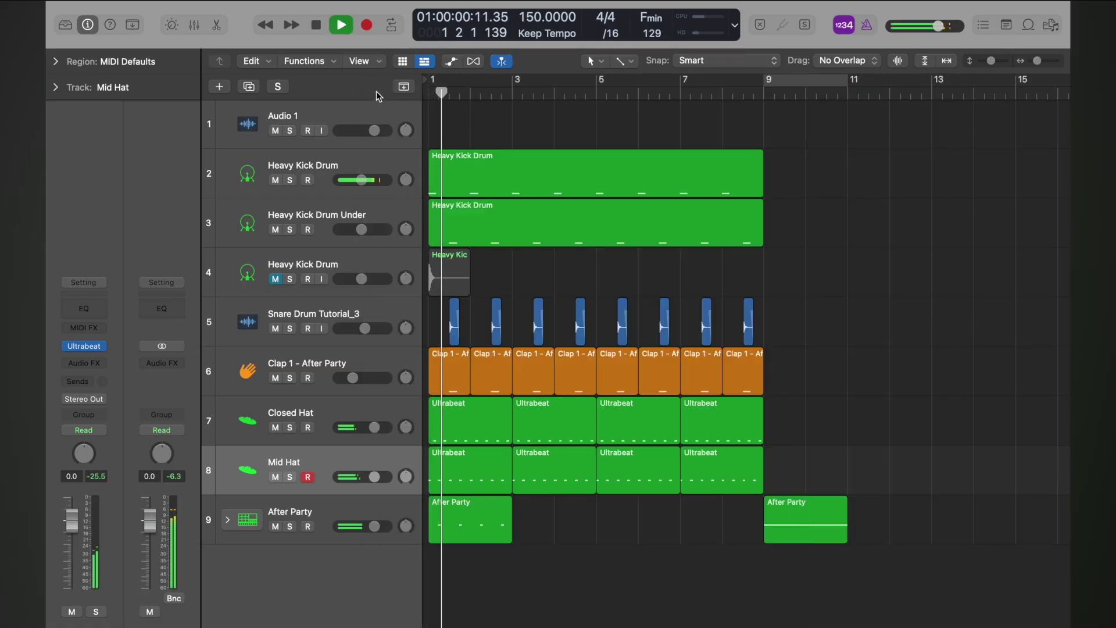
pyautogui.press('space')
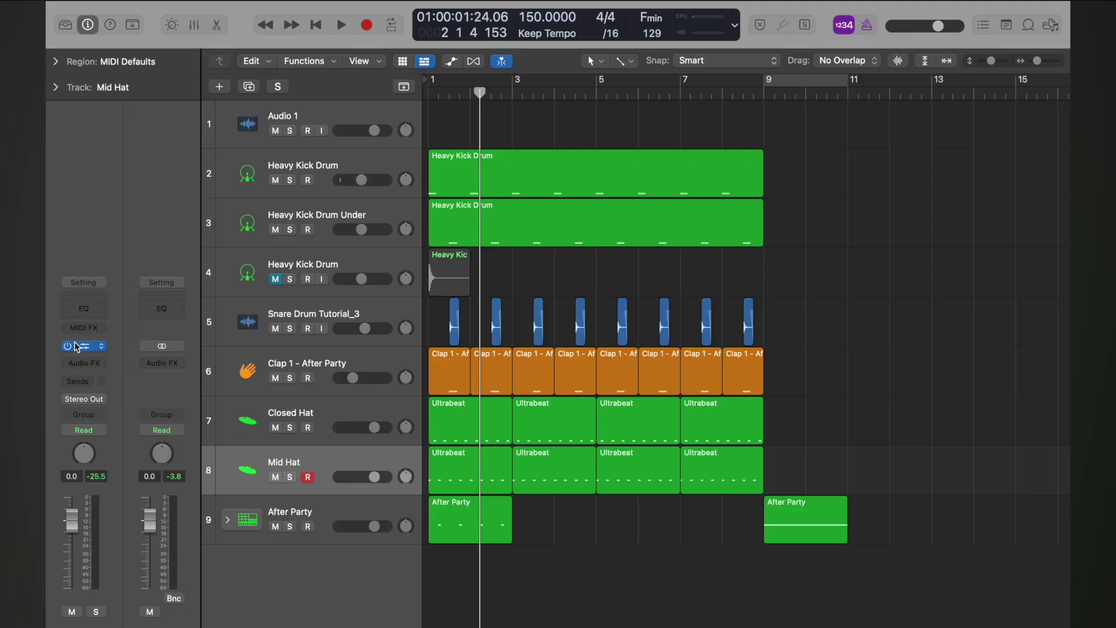
pyautogui.rightClick(797, 521)
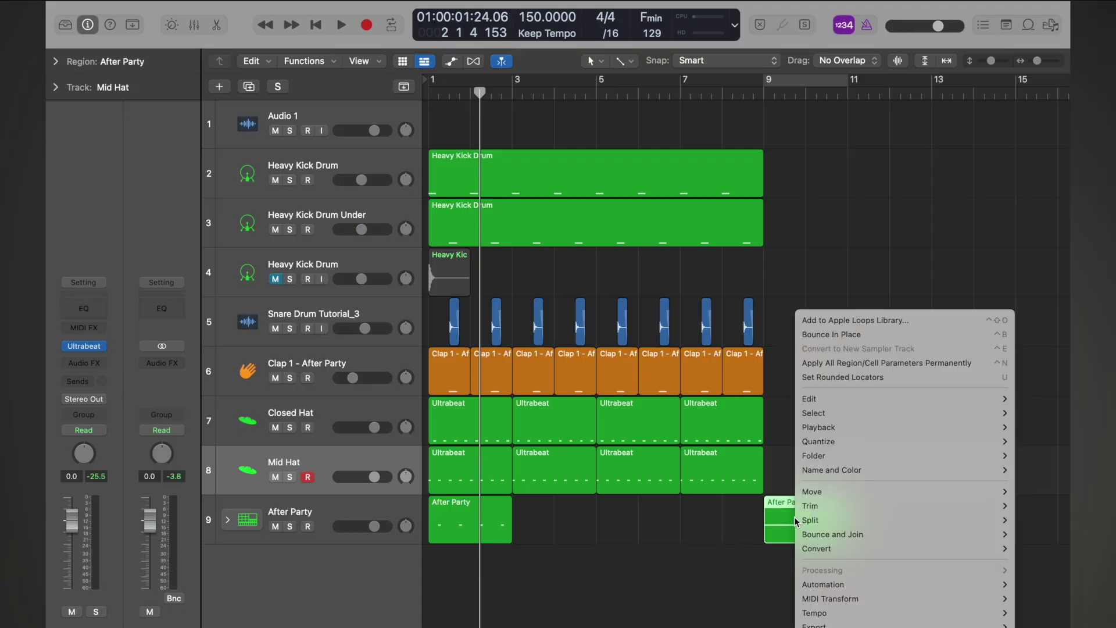
pyautogui.click(851, 335)
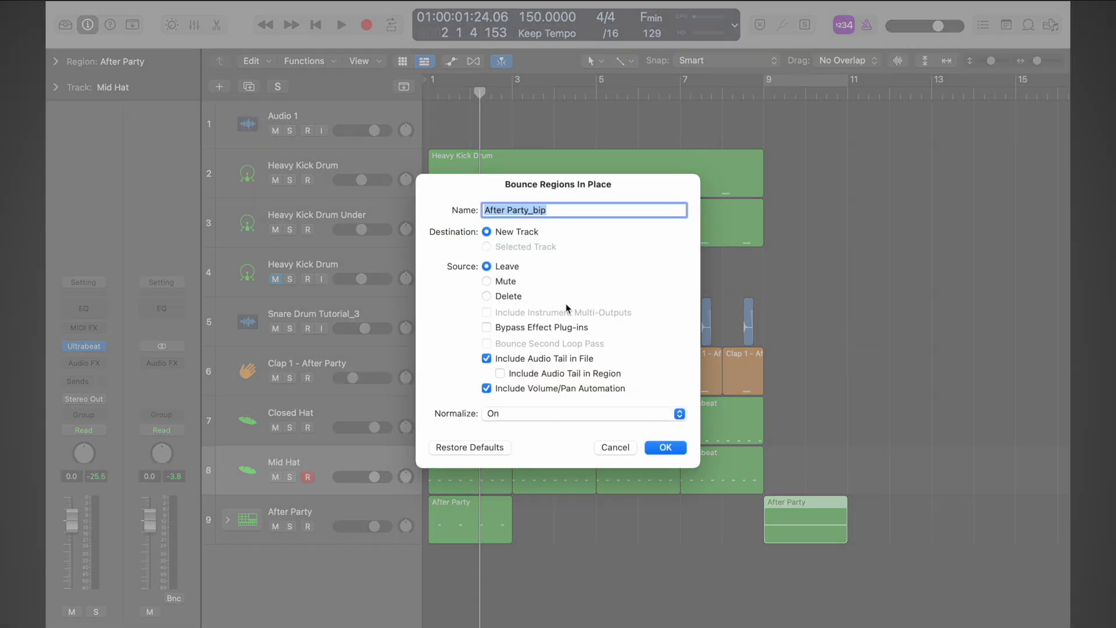
pyautogui.write('Ride Cymbal')
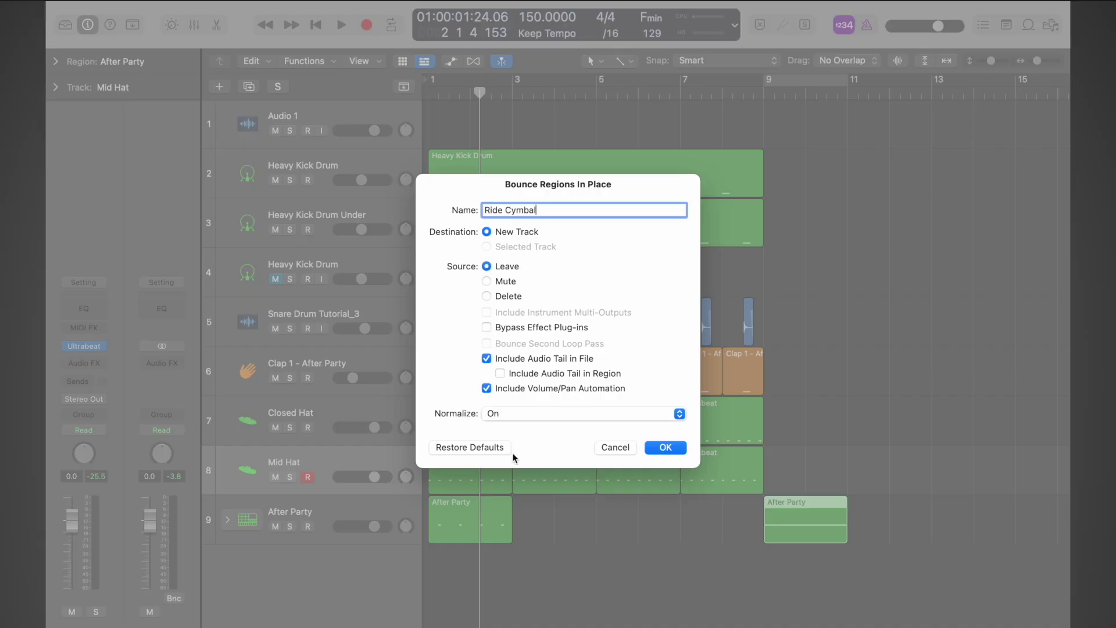
pyautogui.click(607, 448)
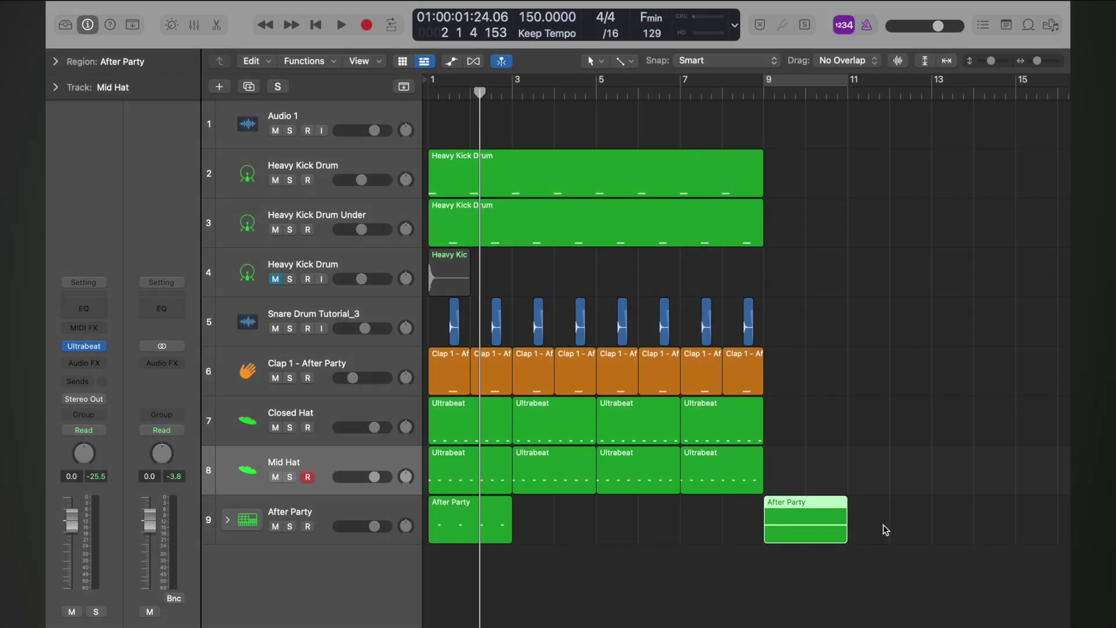
# - In the mixer, bypass the Channel EQ on the After Party track and look over its Drum Machine Designer kit
pyautogui.click(341, 526)
pyautogui.press('x')
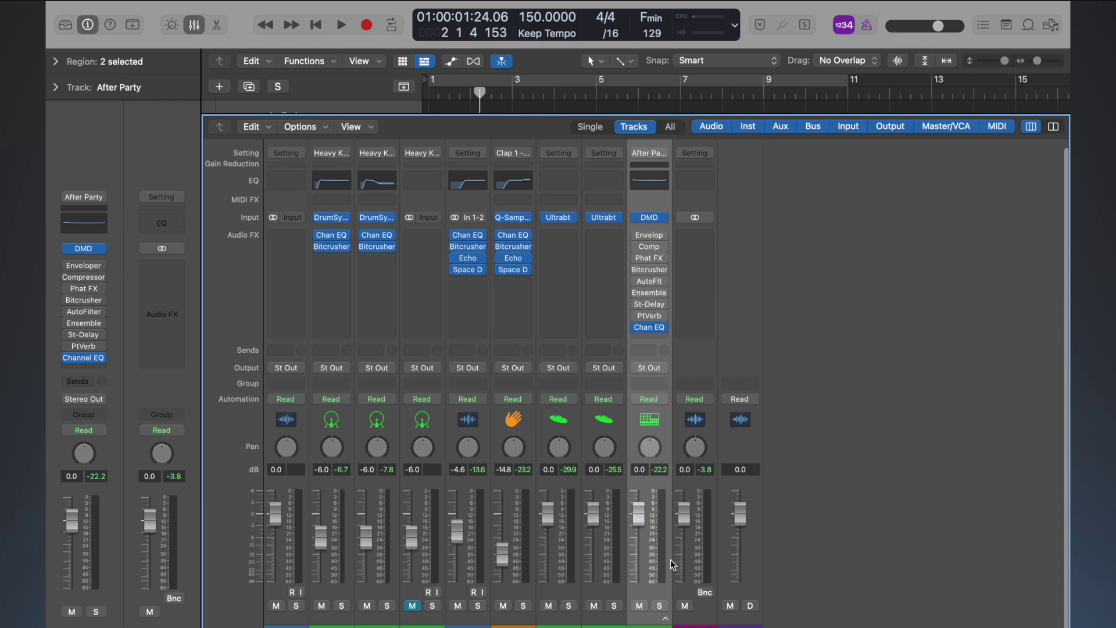
pyautogui.click(653, 328)
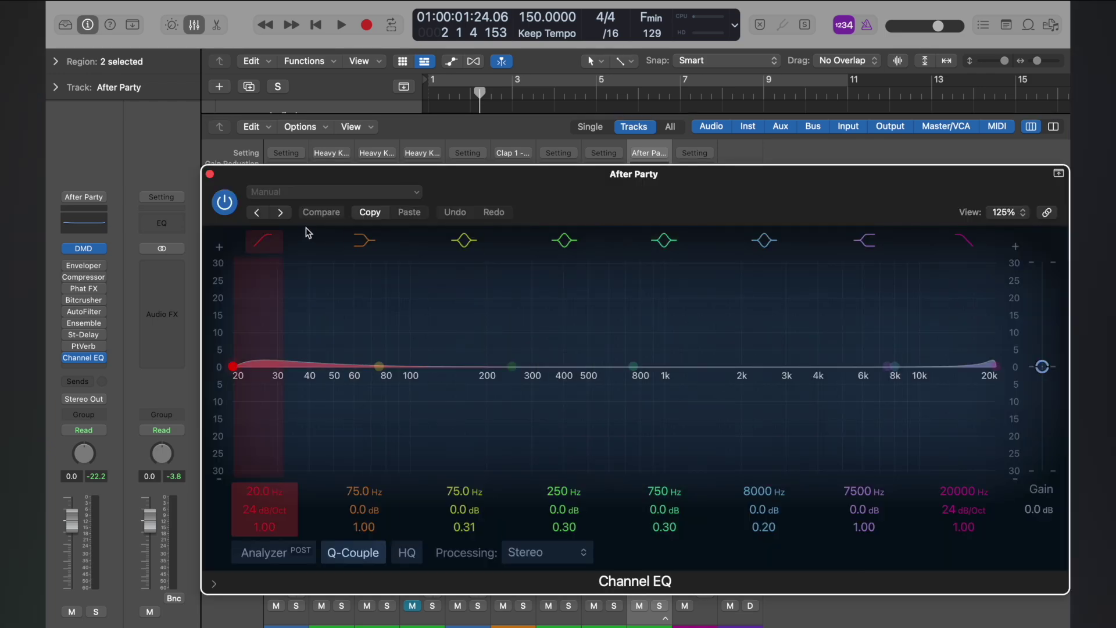
pyautogui.click(210, 174)
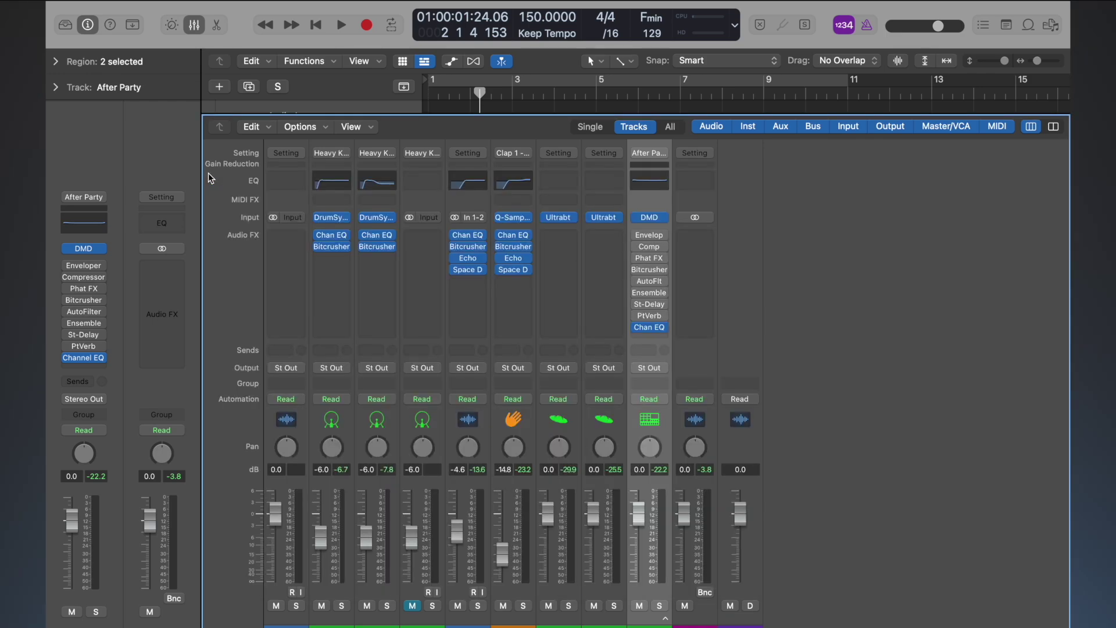
pyautogui.click(640, 327)
pyautogui.click(657, 321)
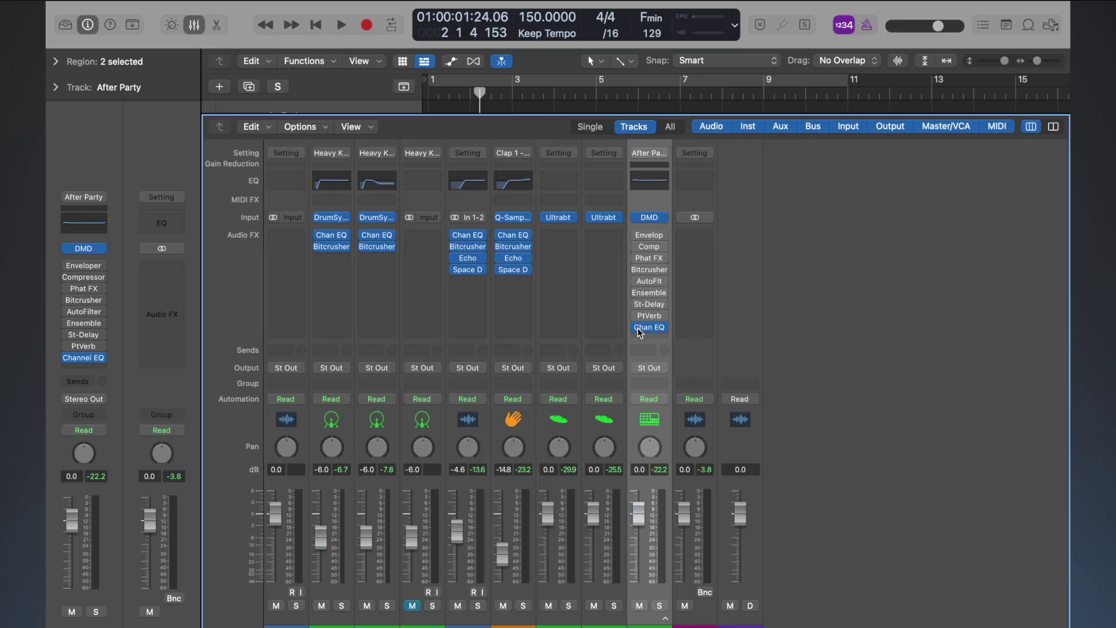
pyautogui.click(649, 218)
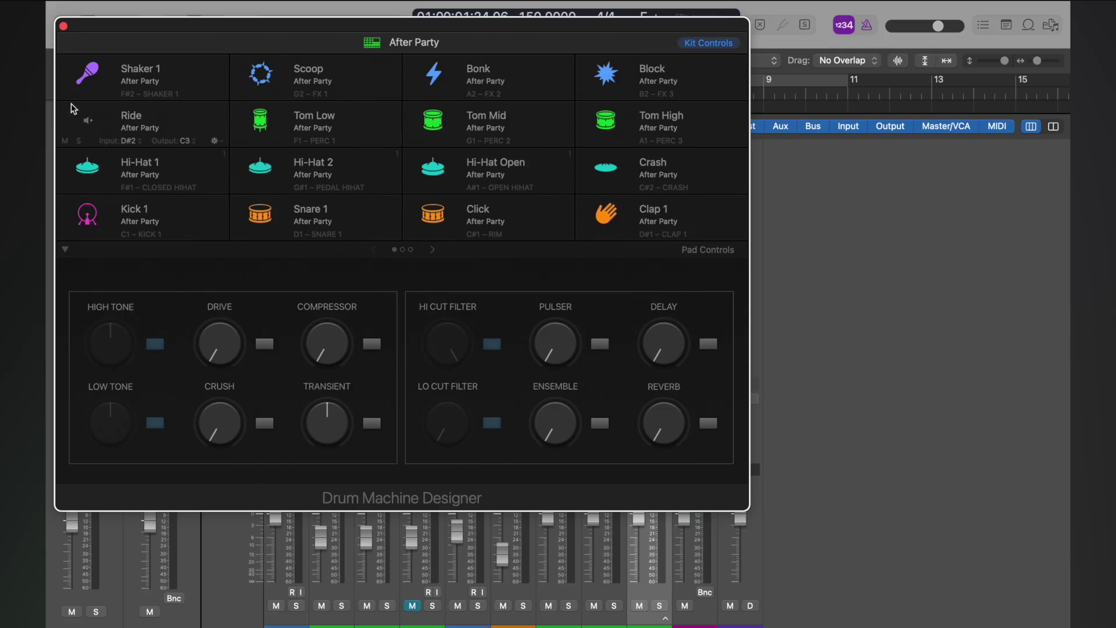
pyautogui.click(64, 27)
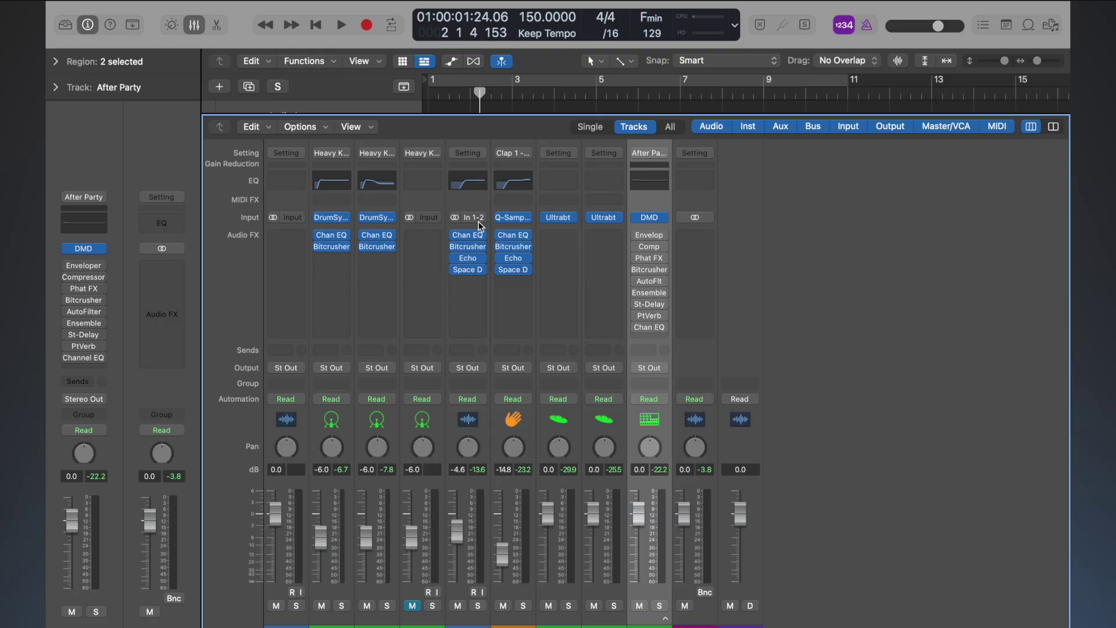
pyautogui.press('x')
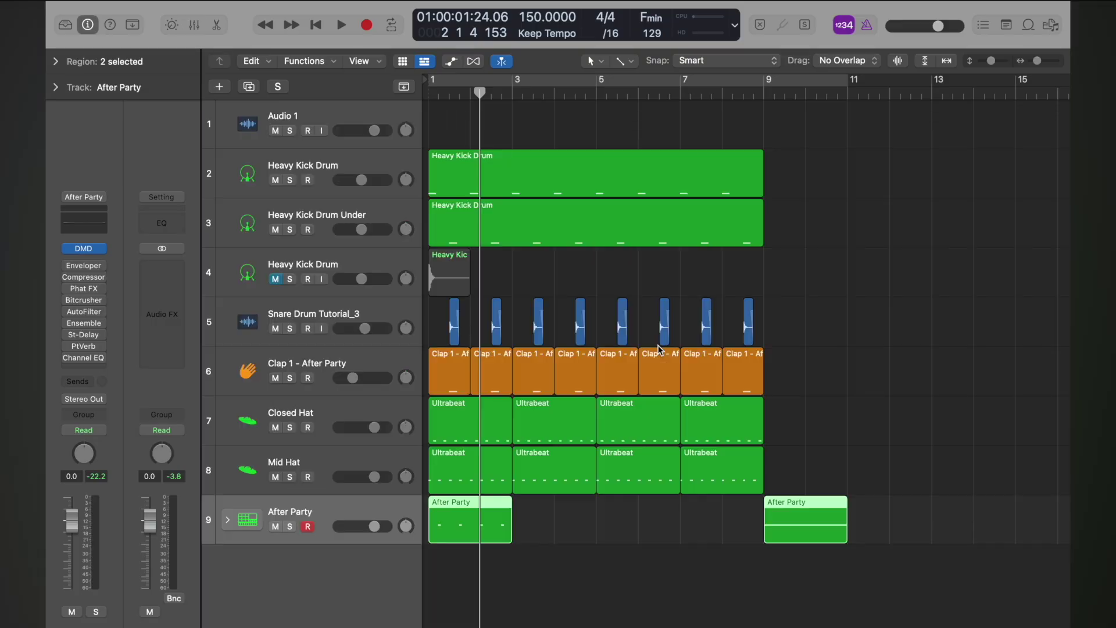
# - Bounce the selected After Party regions in place to a new track named Ride Cymbal, leaving the source regions
pyautogui.rightClick(807, 523)
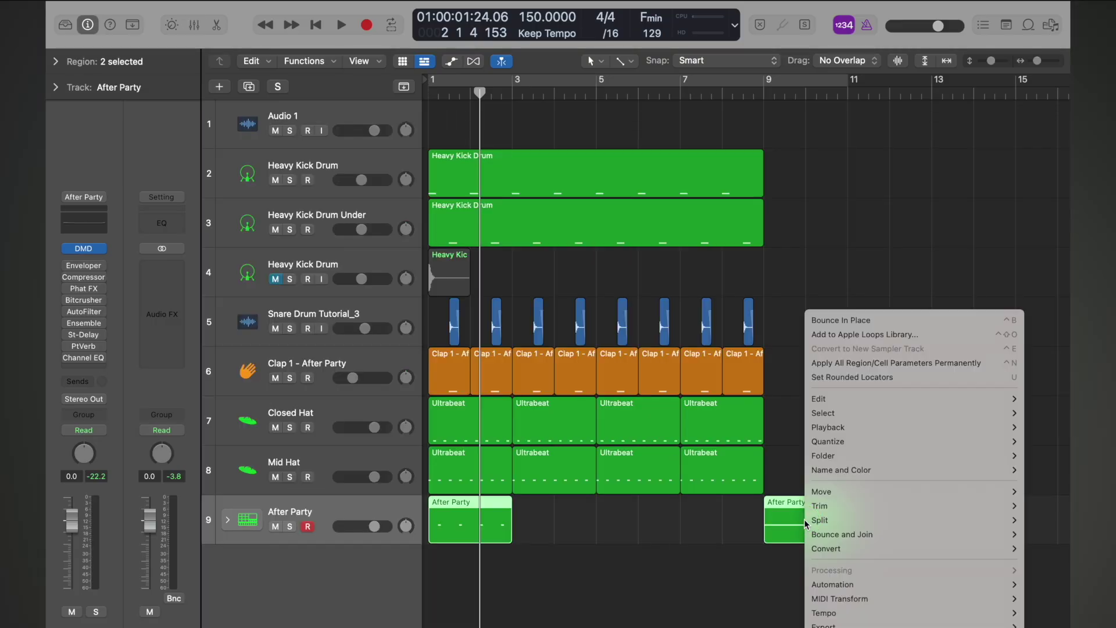
pyautogui.click(864, 323)
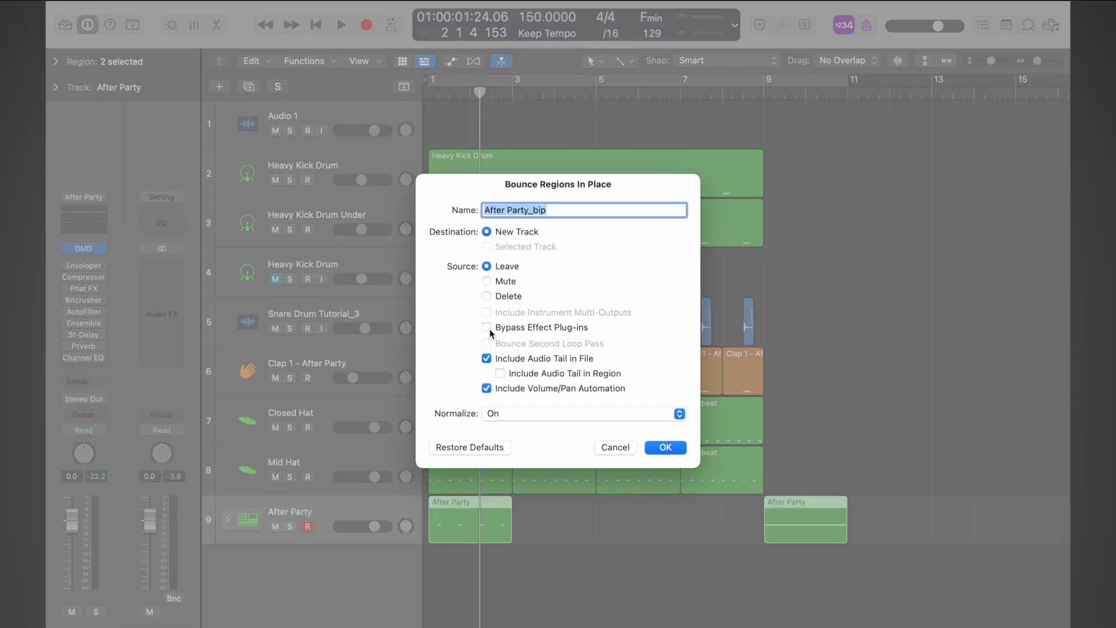
pyautogui.write('Ride Cymbal')
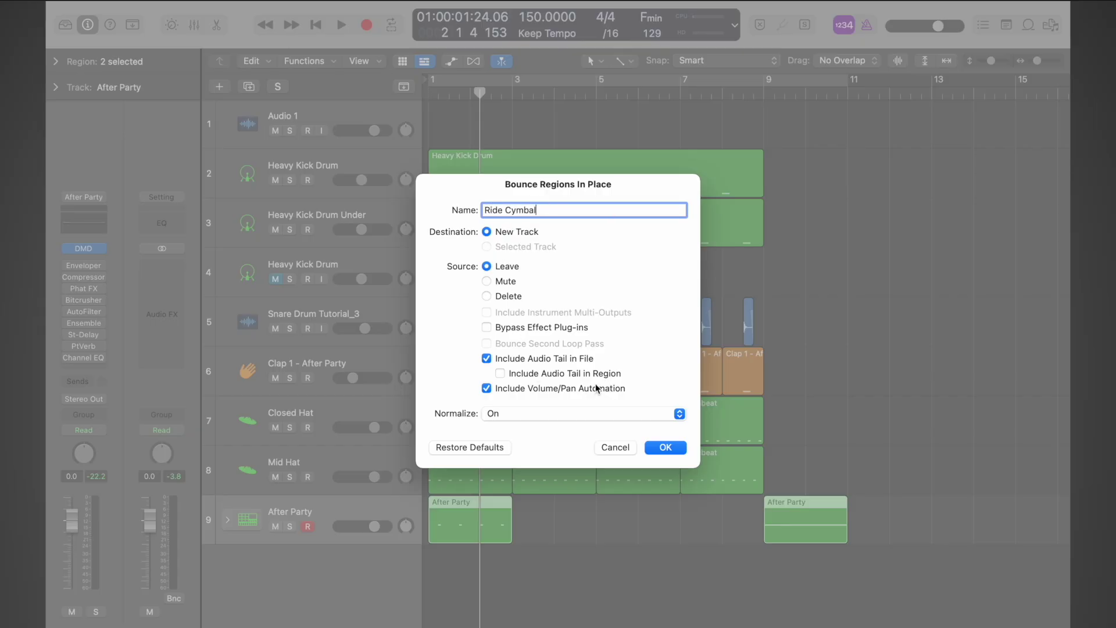
pyautogui.click(666, 448)
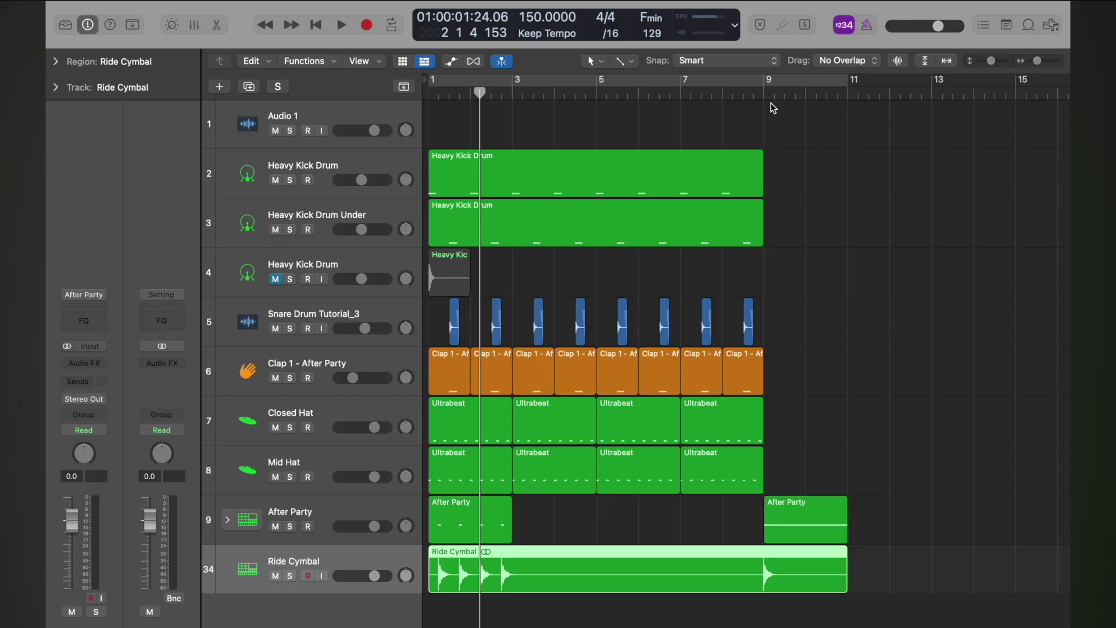
# - Split the Ride Cymbal audio region at bar 9 and delete the part before the split
pyautogui.moveTo(772, 93); pyautogui.dragTo(763, 92)
pyautogui.scroll(10, 852, 354)
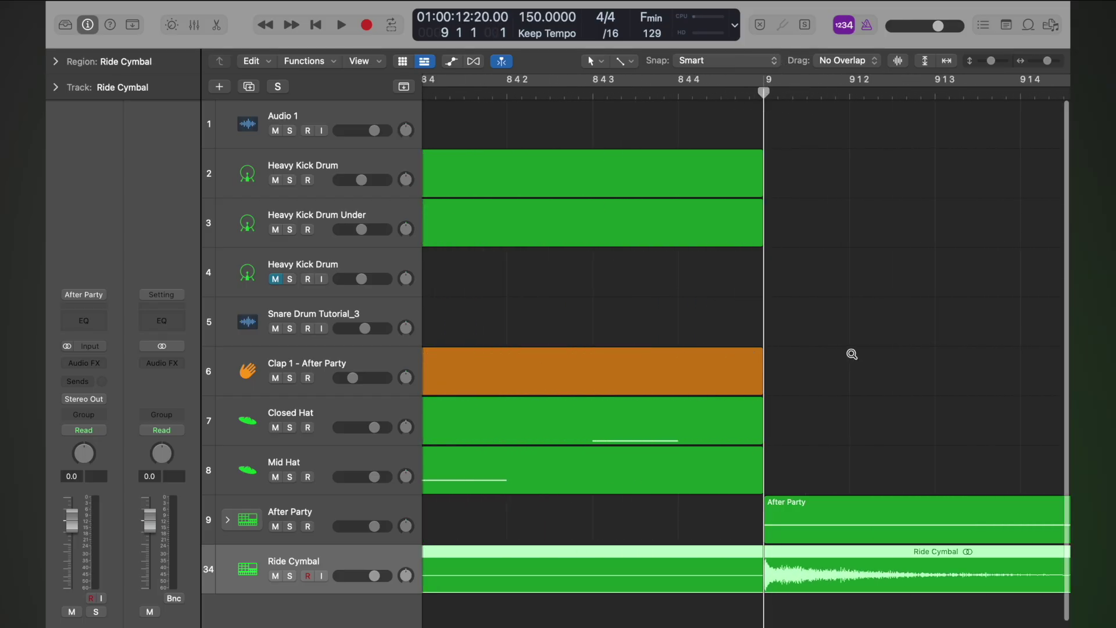
pyautogui.scroll(10, 852, 354)
pyautogui.scroll(-10, 852, 354)
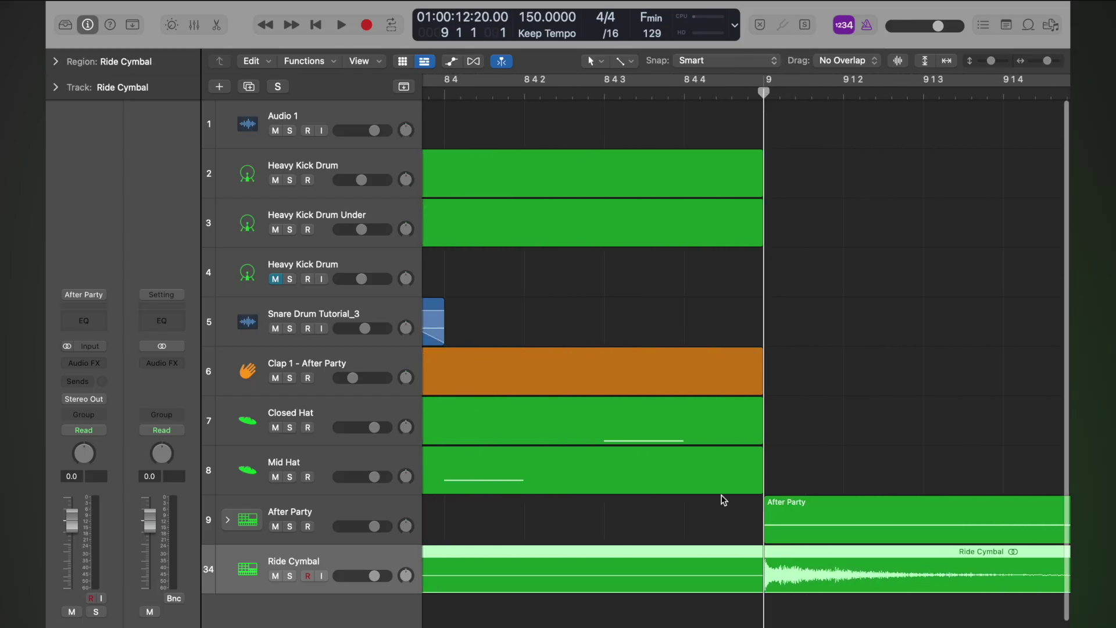
pyautogui.click(707, 515)
pyautogui.click(711, 586)
pyautogui.press('super+t')
pyautogui.click(709, 573)
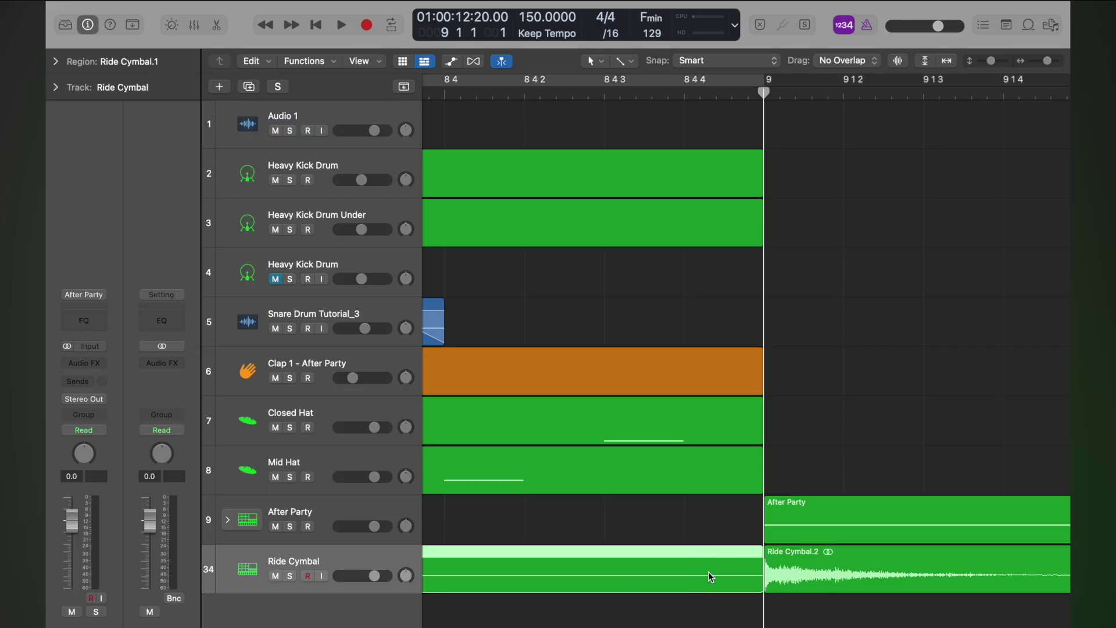
pyautogui.press('Delete')
pyautogui.scroll(-5, 709, 572)
# - Solo the Ride Cymbal track, lower its volume to -20.5 dB, and listen to the ride hit with cycle mode on
pyautogui.click(833, 559)
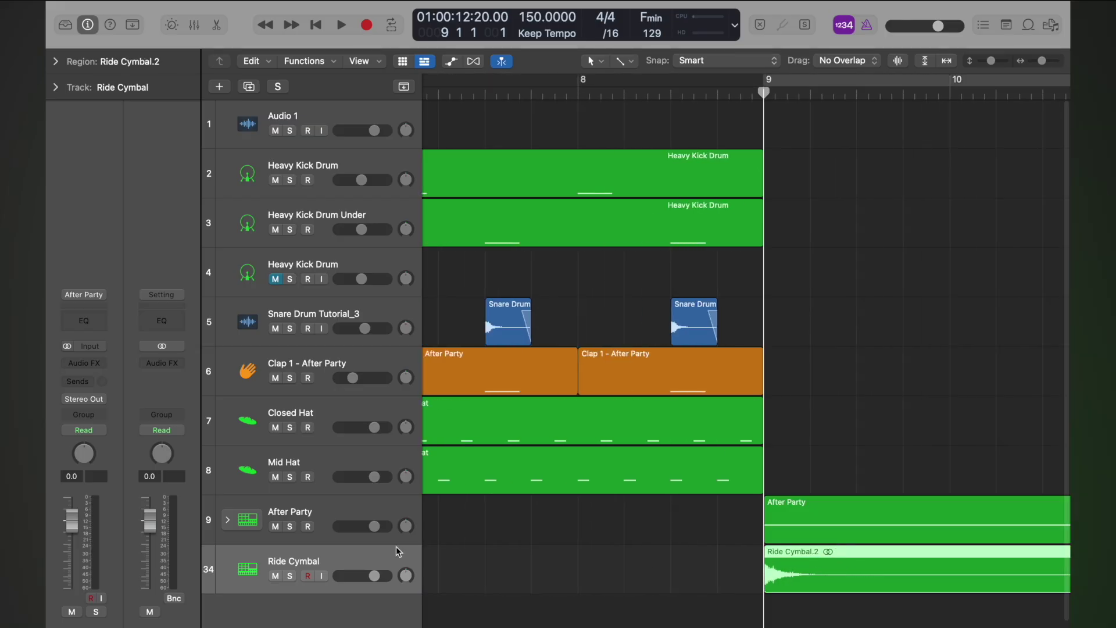
pyautogui.click(289, 576)
pyautogui.scroll(-5, 686, 550)
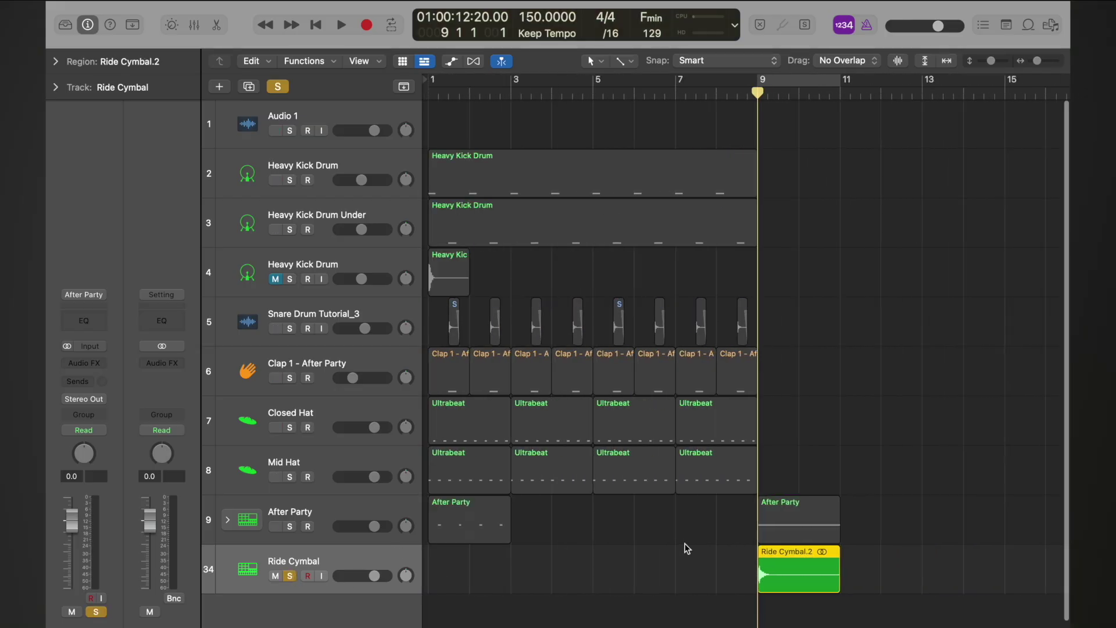
pyautogui.moveTo(375, 576); pyautogui.dragTo(346, 575)
pyautogui.press('space')
pyautogui.press('space')
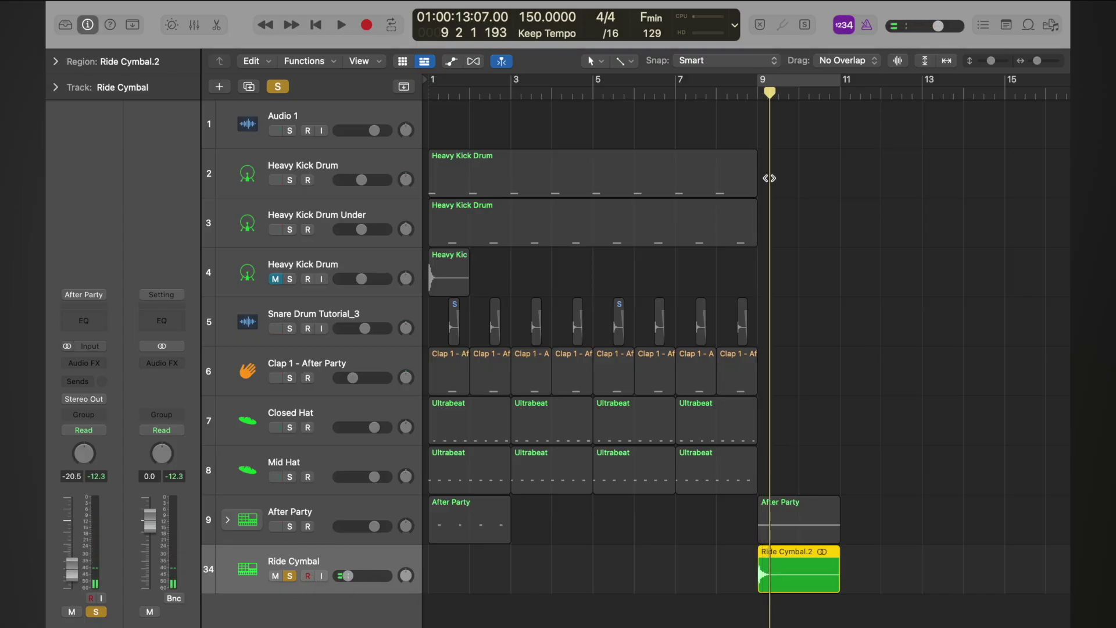
pyautogui.press('c')
pyautogui.press('space')
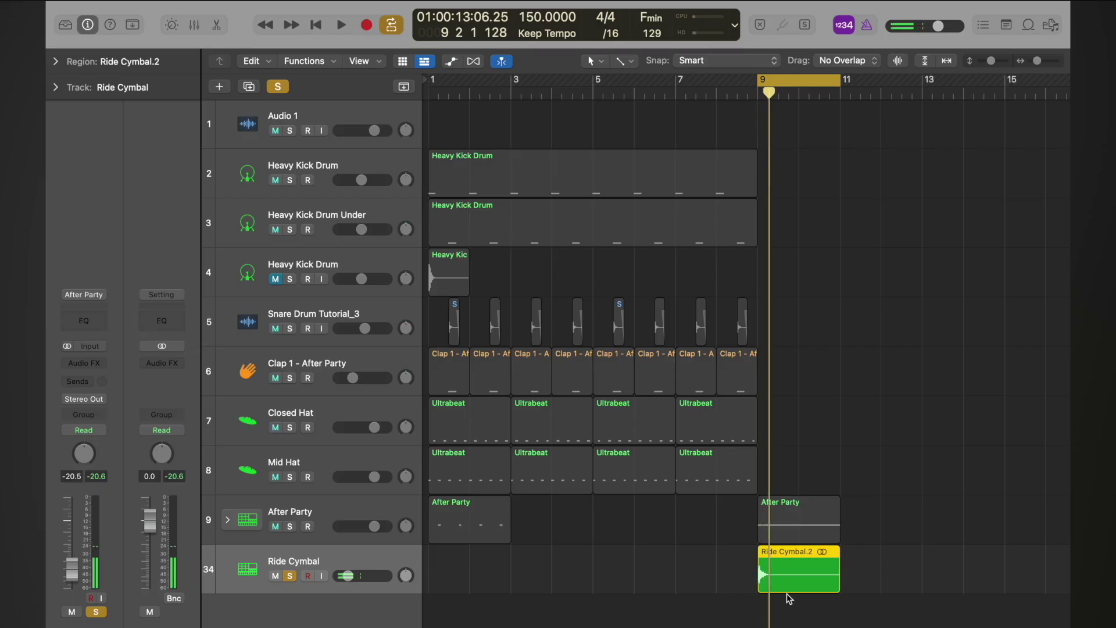
# - Add the ride region to the Apple Loops library as "Ride Cymbal", a One-shot with scale Any, key None and the Single descriptor
pyautogui.rightClick(795, 568)
pyautogui.click(844, 350)
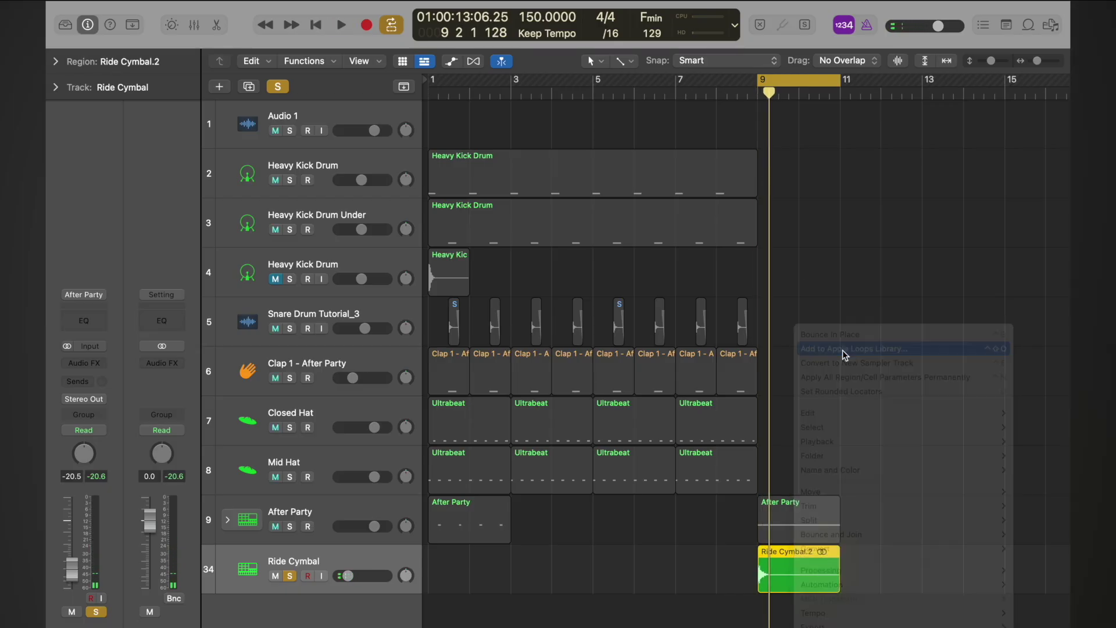
pyautogui.click(455, 72)
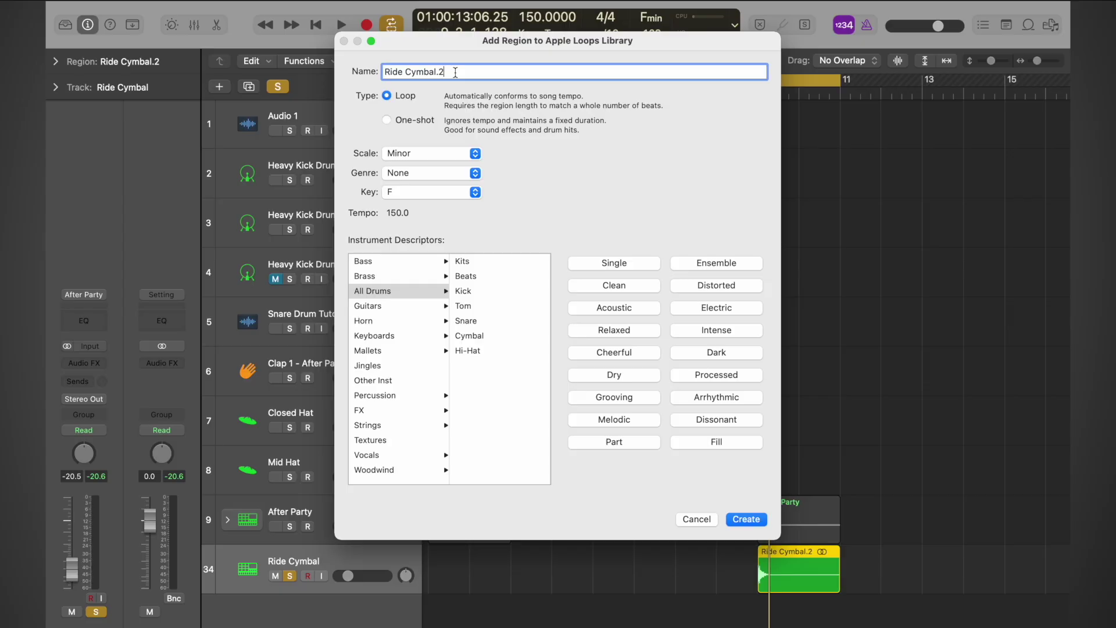
pyautogui.press('BackSpace')
pyautogui.click(414, 193)
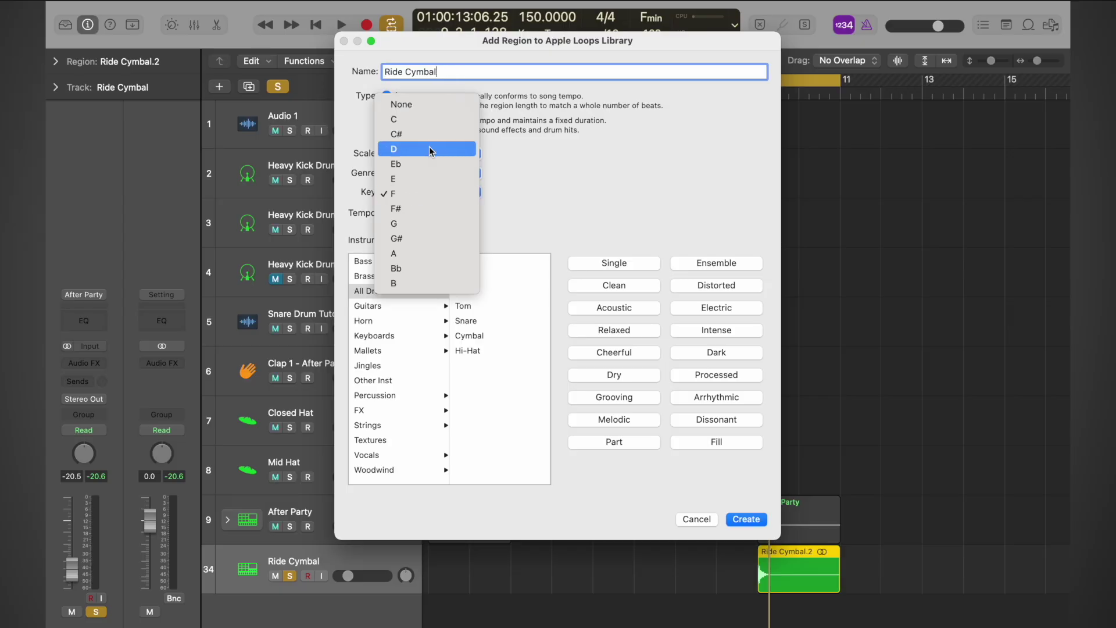
pyautogui.click(433, 105)
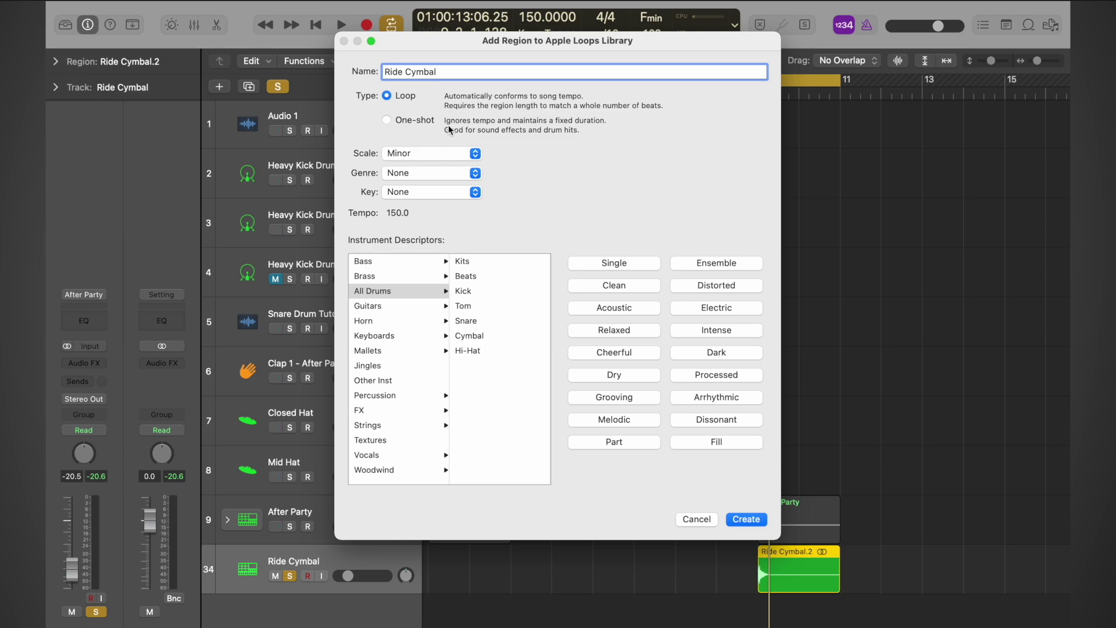
pyautogui.click(433, 154)
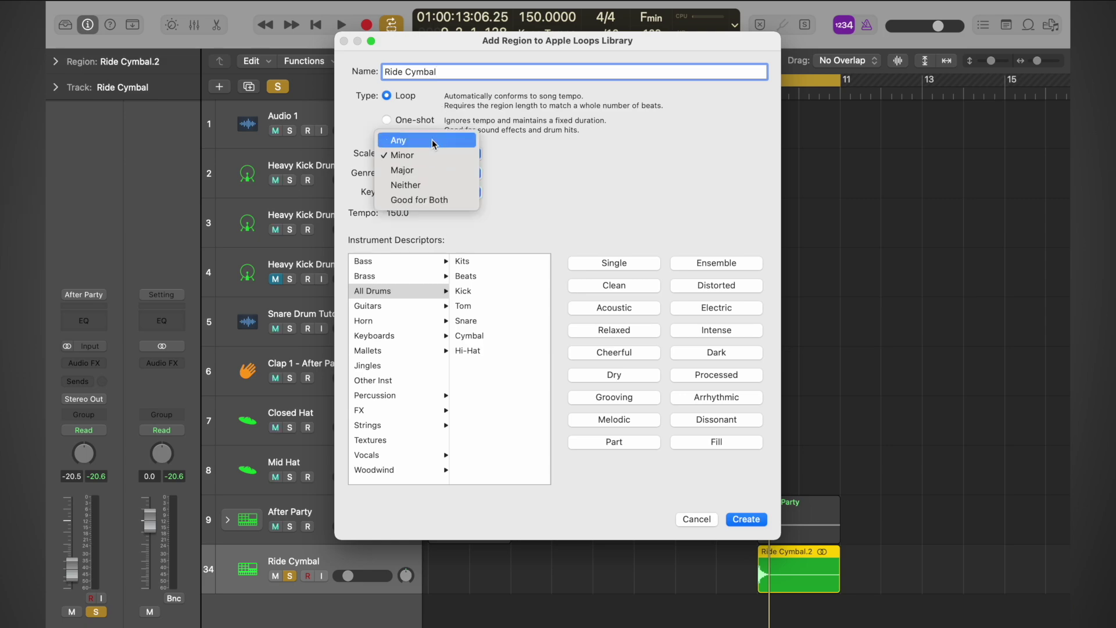
pyautogui.click(433, 143)
pyautogui.click(616, 262)
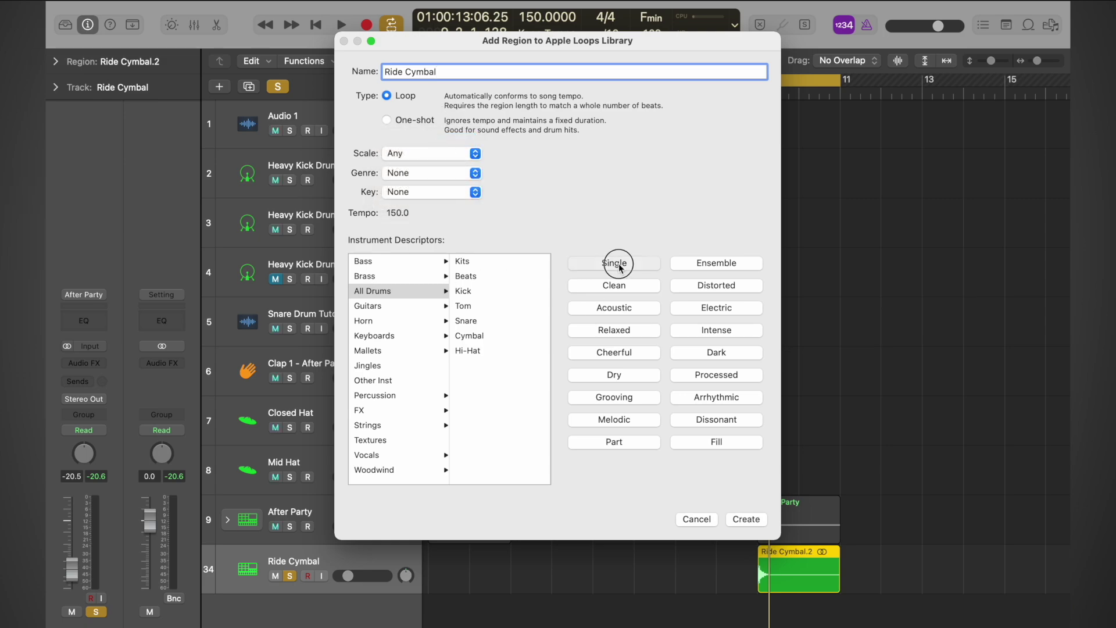
pyautogui.click(387, 121)
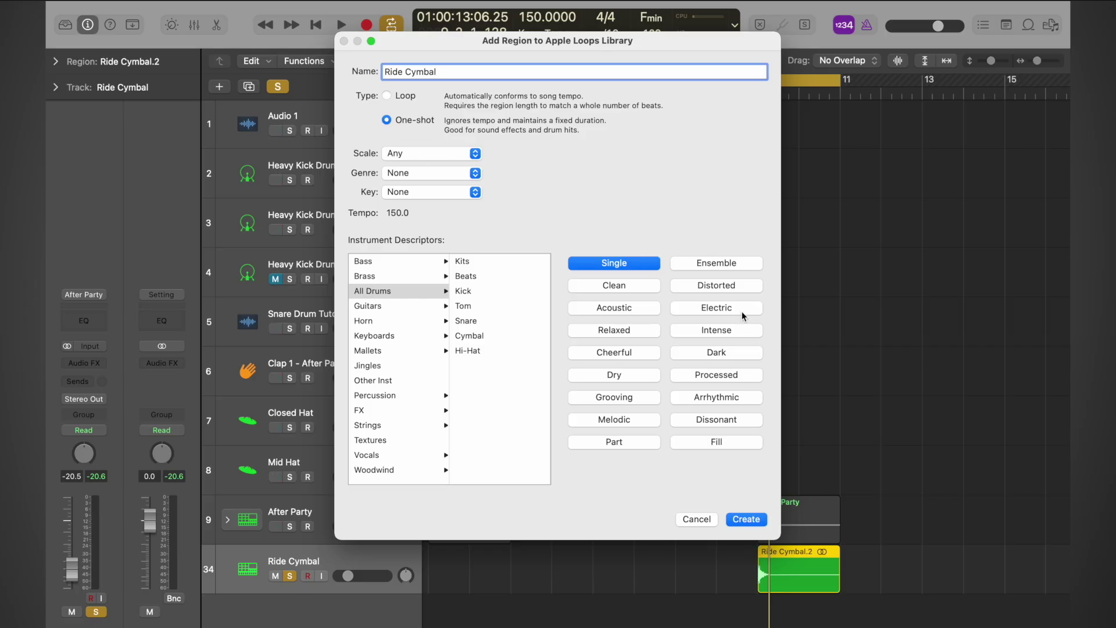
pyautogui.click(745, 522)
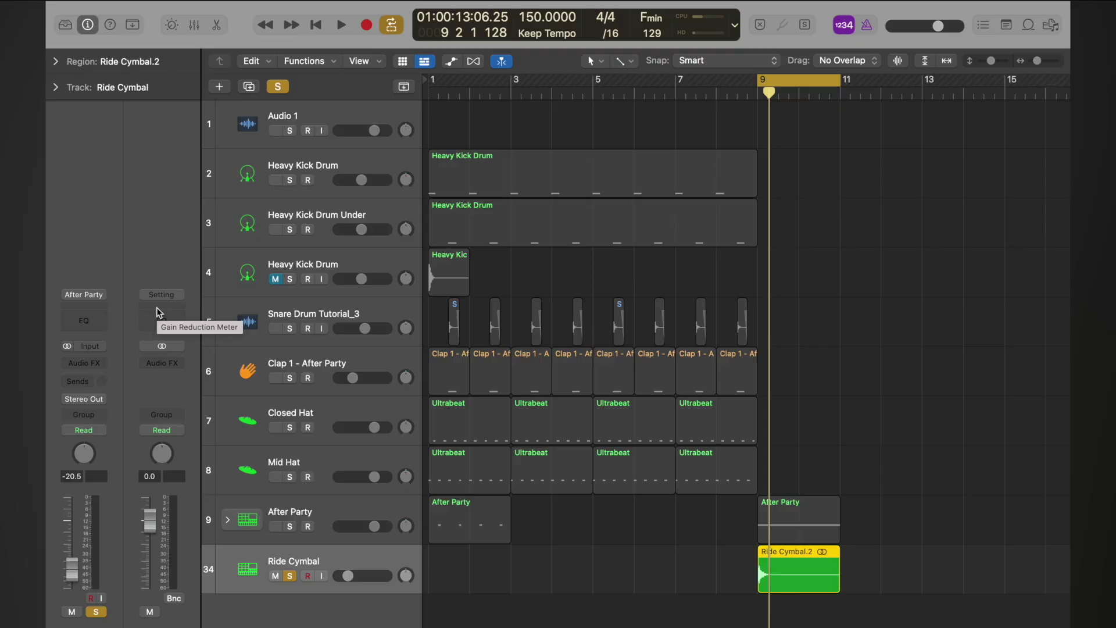
# - Clear the snare search in My Loops and check that the new Ride Cymbal loop is stored there
pyautogui.click(1028, 25)
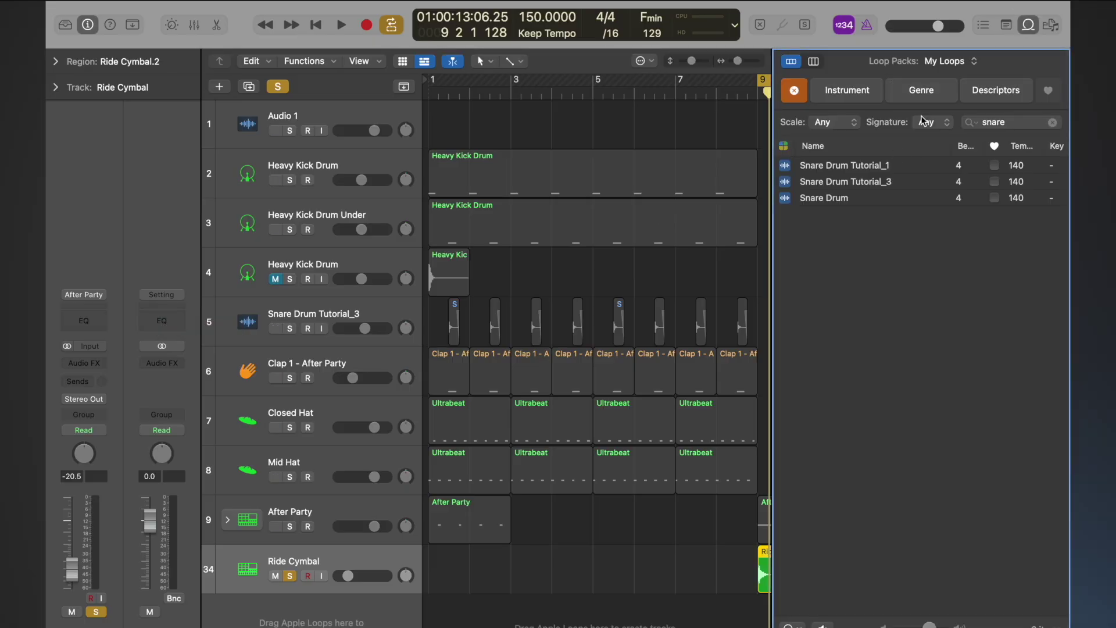
pyautogui.click(1052, 122)
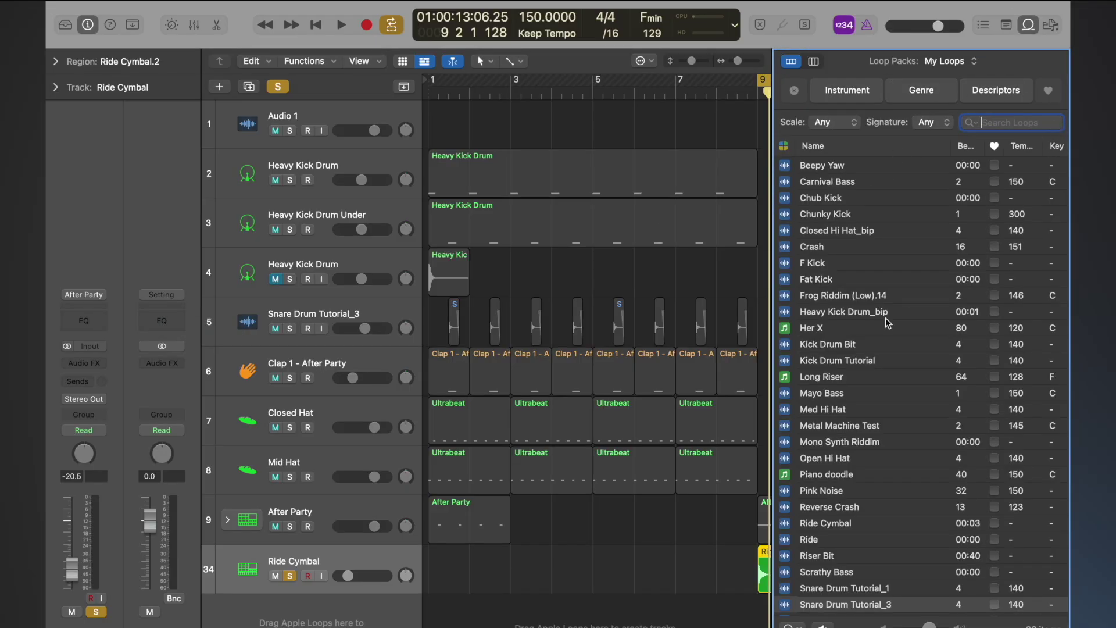
pyautogui.scroll(-5, 866, 407)
pyautogui.scroll(5, 839, 505)
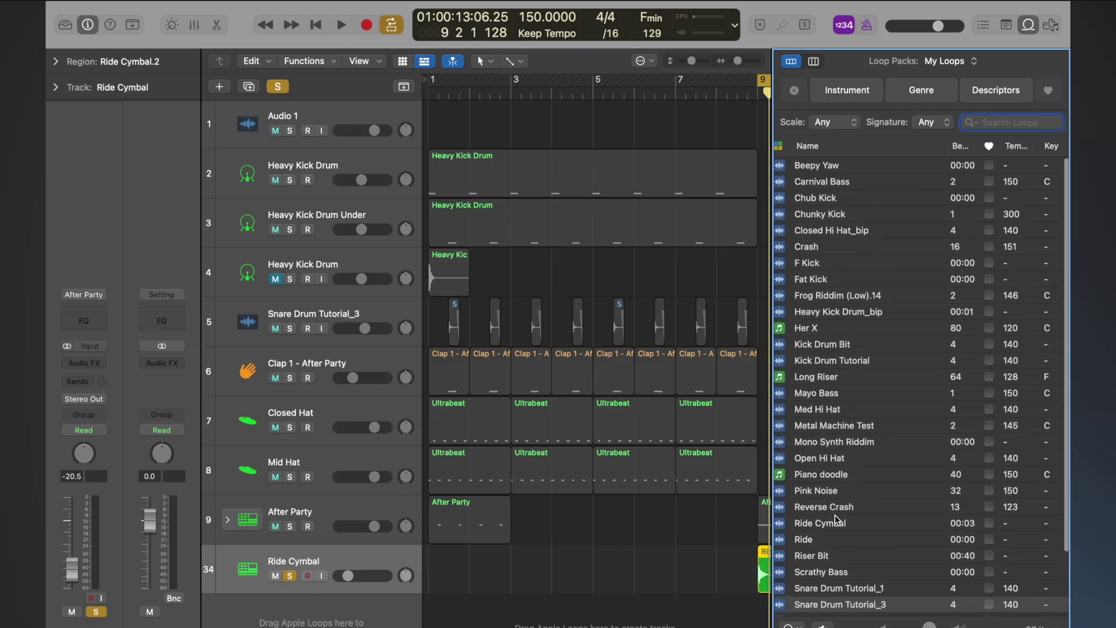
pyautogui.click(662, 505)
pyautogui.press('f')
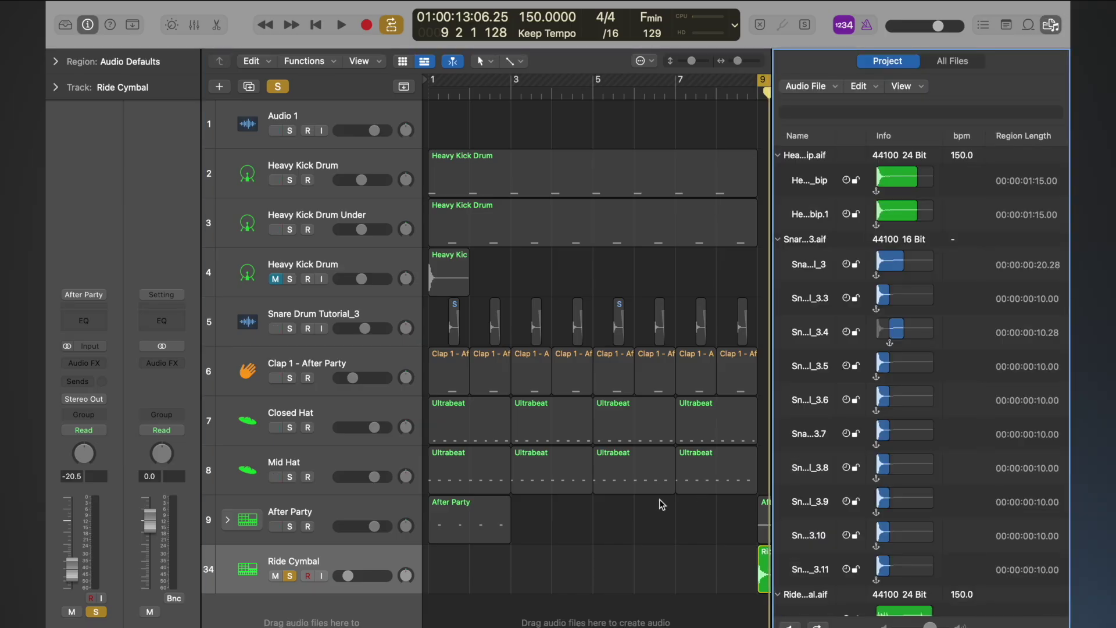
pyautogui.press('f')
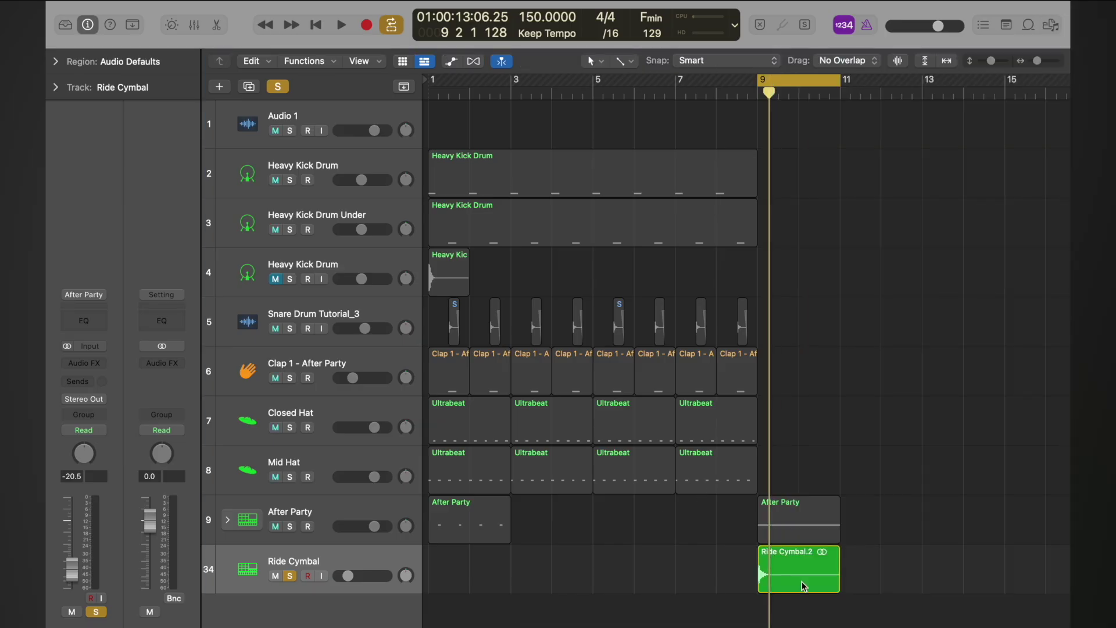
# - Delete the After Party track with its regions, with cycle mode off, and clear the solo on Ride Cymbal
pyautogui.click(336, 510)
pyautogui.press('c')
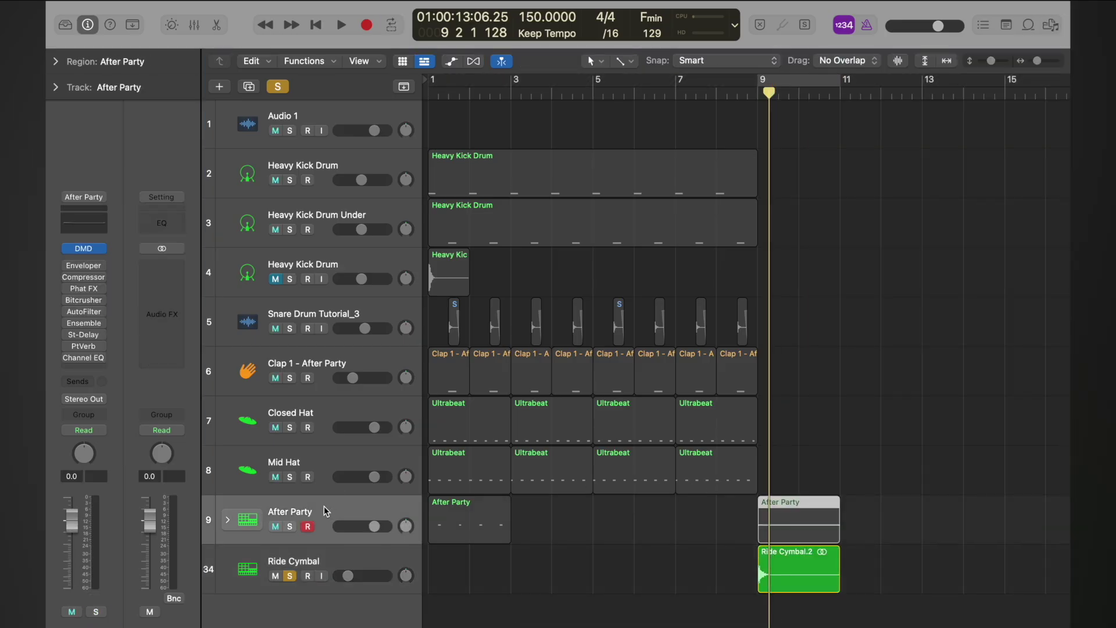
pyautogui.click(324, 506)
pyautogui.press('Delete')
pyautogui.press('super+BackSpace')
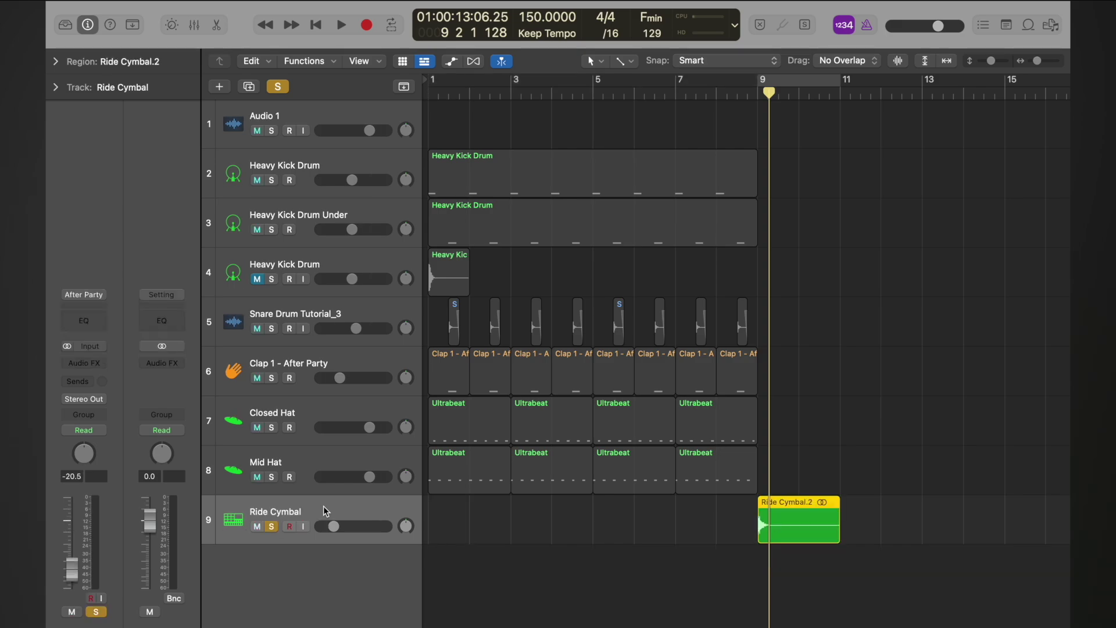
pyautogui.click(278, 87)
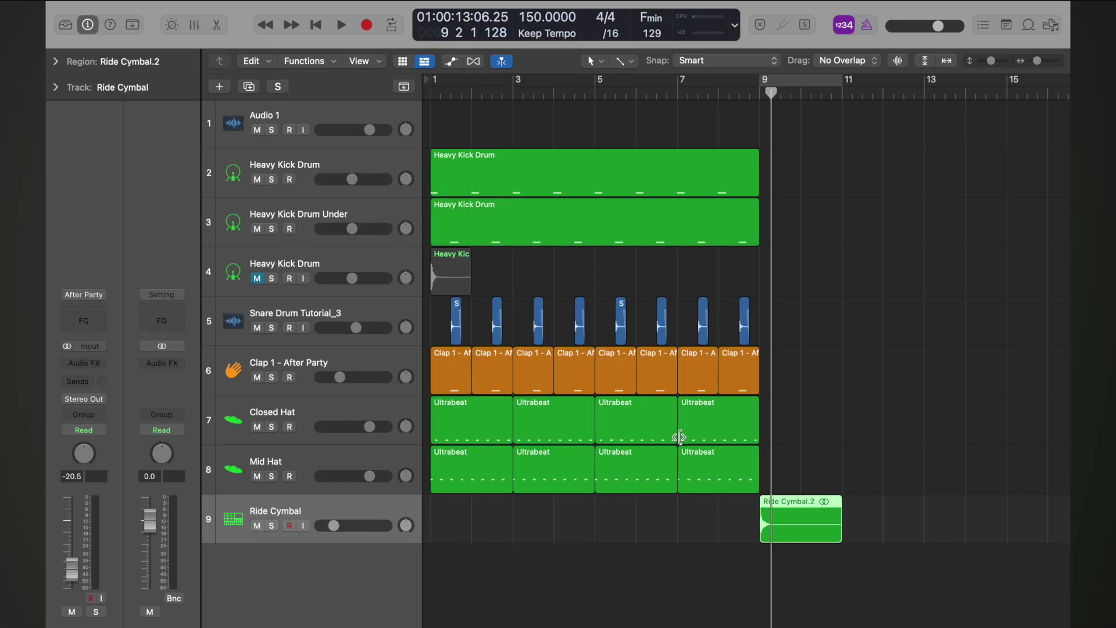
# - Move the Ride Cymbal region to beat 3 of bar 1, trim it to one bar and fade out its end
pyautogui.moveTo(796, 527); pyautogui.dragTo(511, 532)
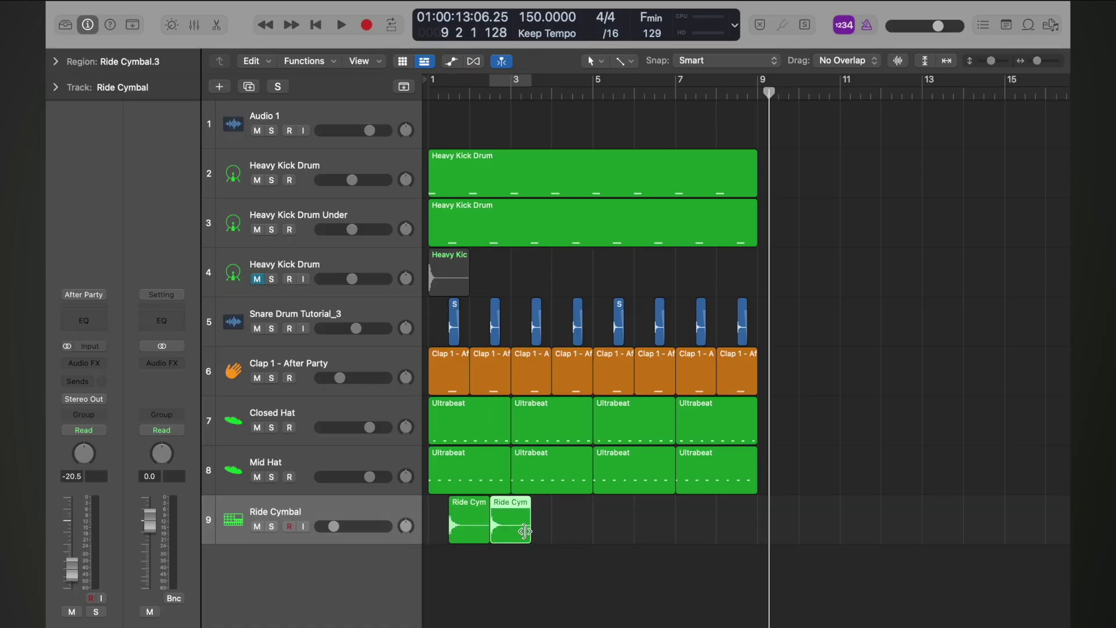
pyautogui.press('Delete')
pyautogui.scroll(10, 525, 531)
pyautogui.hscroll(-20, 525, 531)
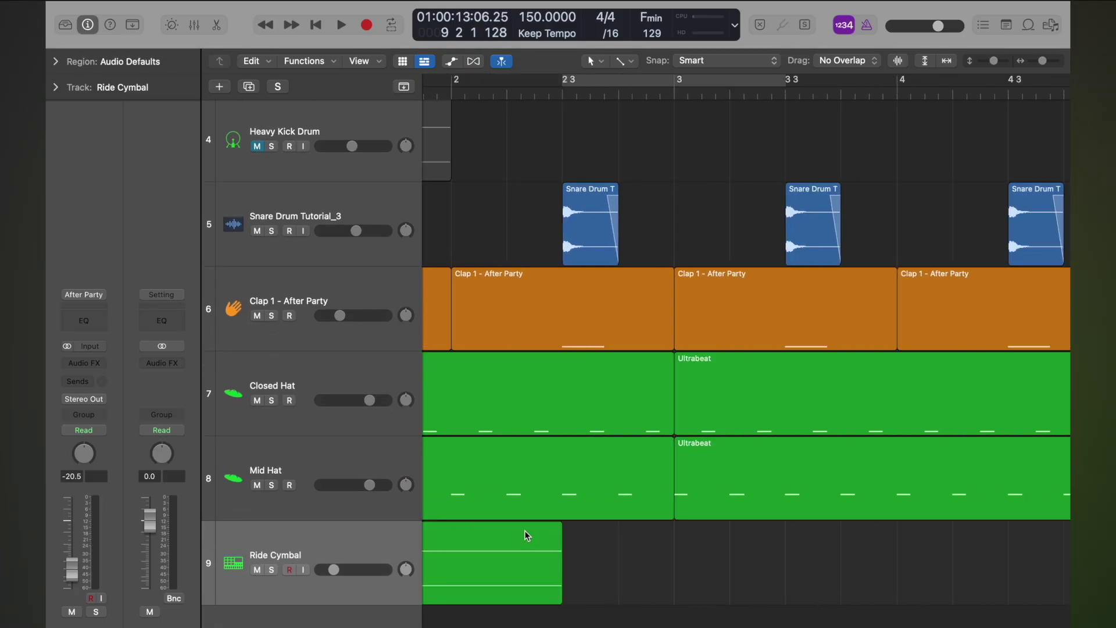
pyautogui.moveTo(800, 531); pyautogui.dragTo(724, 599)
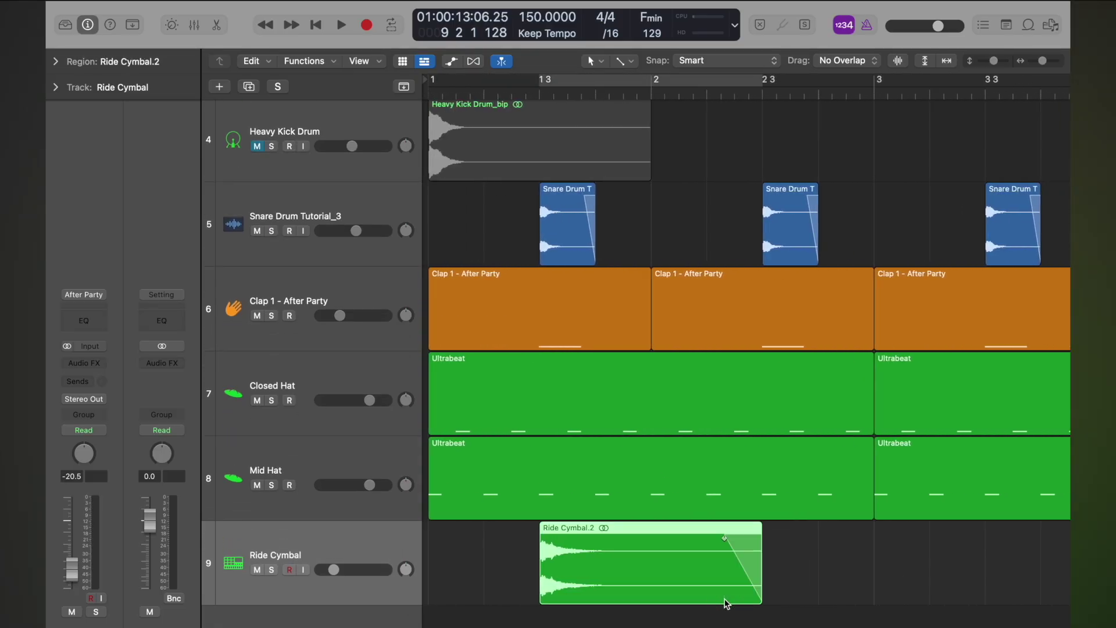
# - Repeat the one-bar ride region along its track until there are eight hits, one per bar
pyautogui.scroll(-10, 725, 598)
pyautogui.scroll(-4, 724, 598)
pyautogui.moveTo(452, 548); pyautogui.dragTo(598, 555)
pyautogui.scroll(-4, 596, 550)
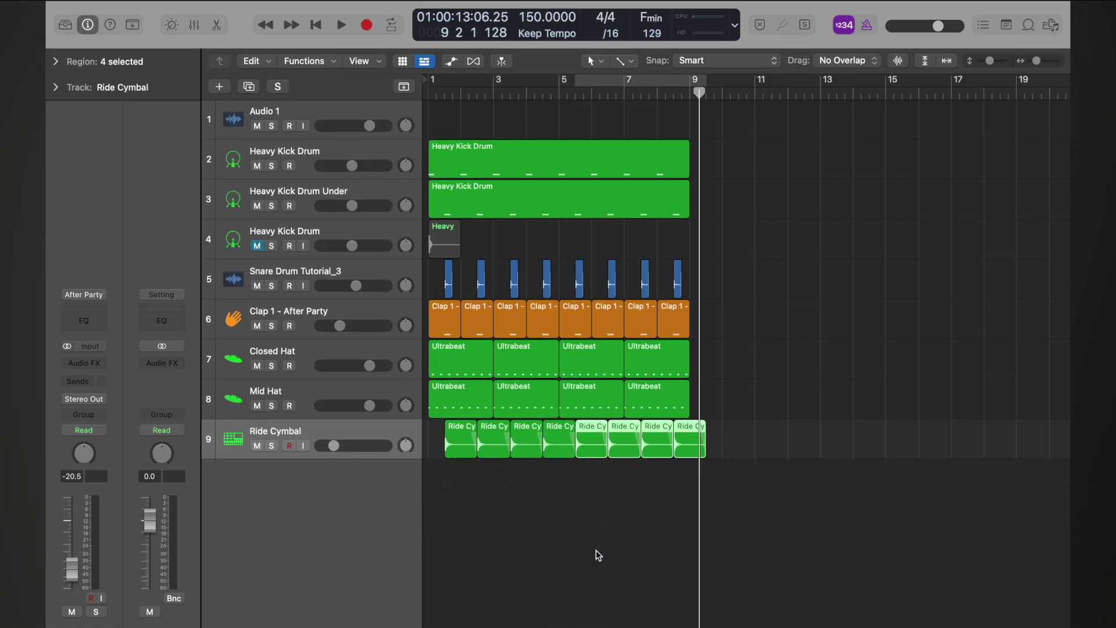
# - Play the drum pattern from the start and delete the seven ride copies after the first region
pyautogui.press('Return')
pyautogui.press('space')
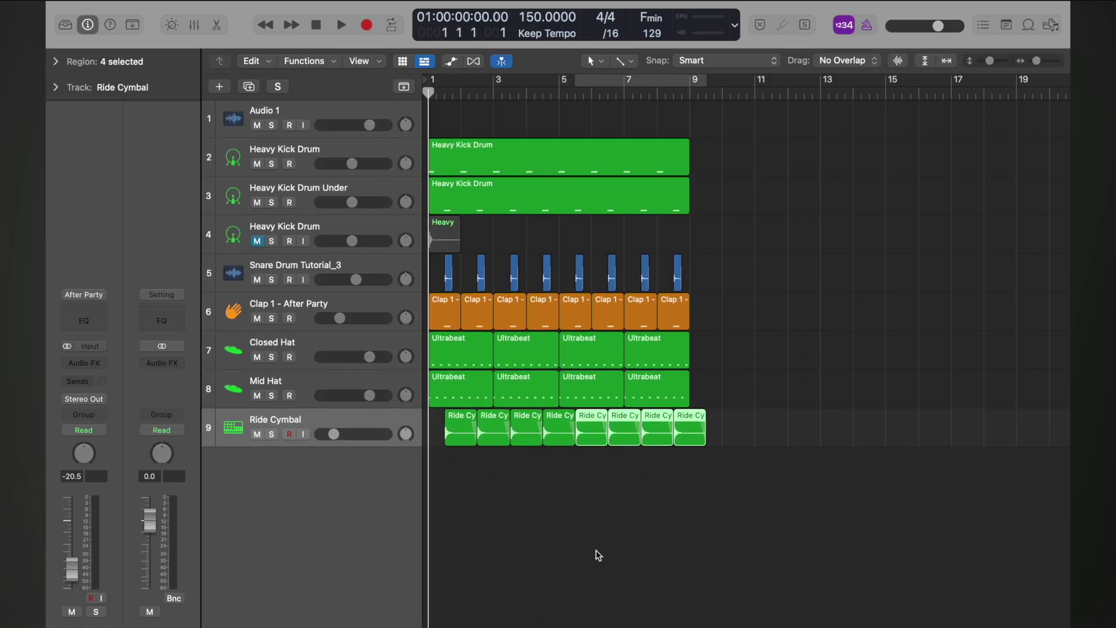
pyautogui.press('space')
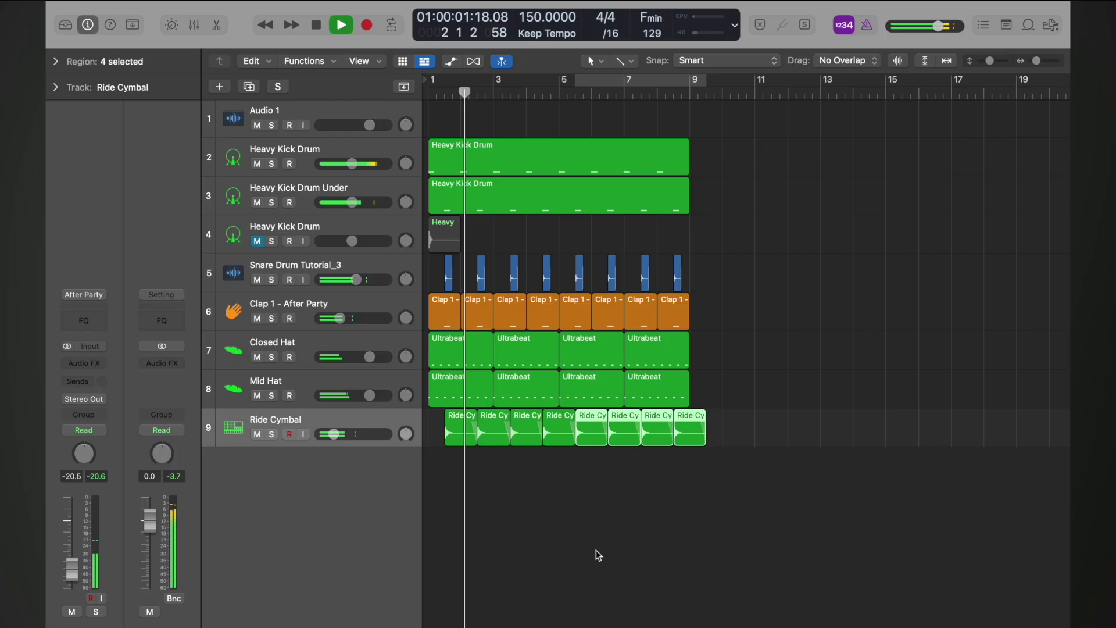
pyautogui.press('space')
pyautogui.moveTo(712, 444); pyautogui.dragTo(502, 447)
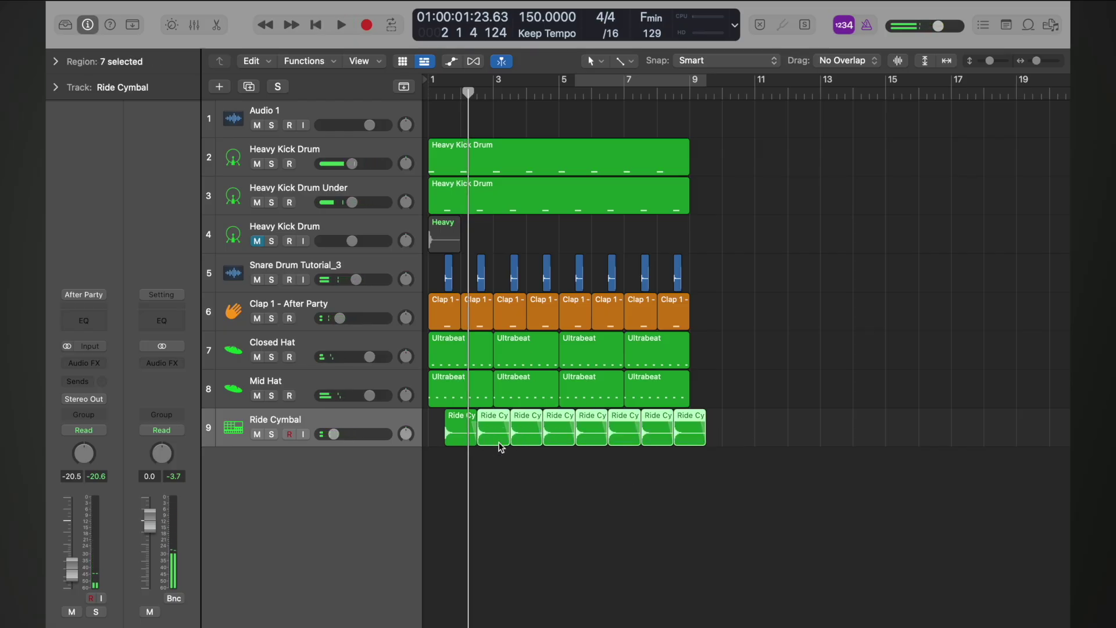
pyautogui.press('BackSpace')
# - Move the ride region to beat 2 of bar 1, shorten it to one beat and copy it to beat 4
pyautogui.press('super+Right')
pyautogui.press('super+Right')
pyautogui.press('super+Right')
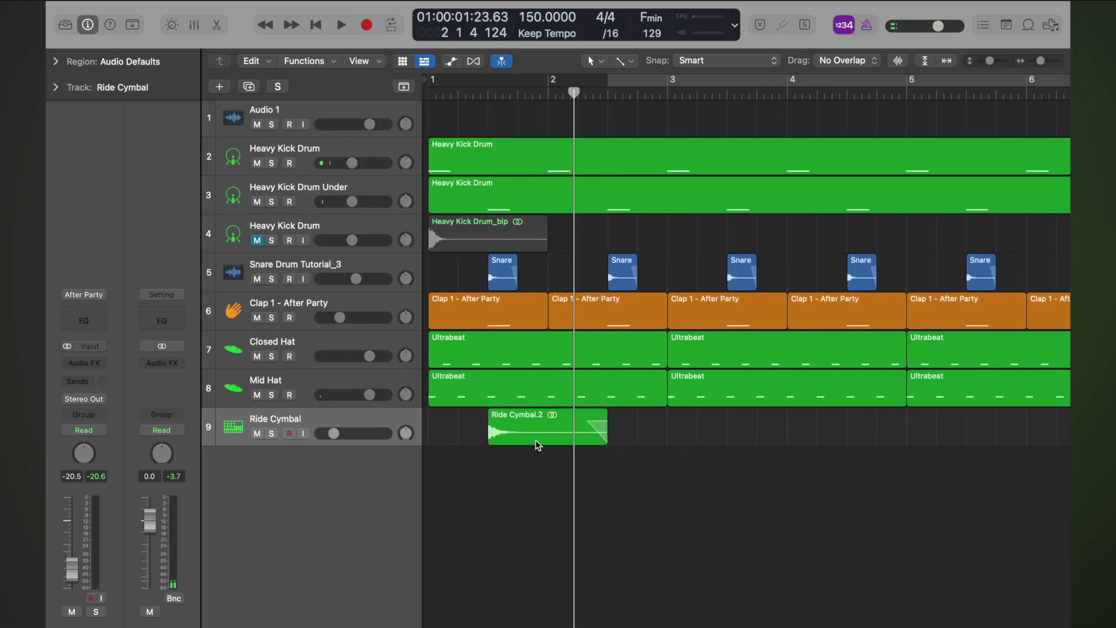
pyautogui.moveTo(540, 428); pyautogui.dragTo(510, 427)
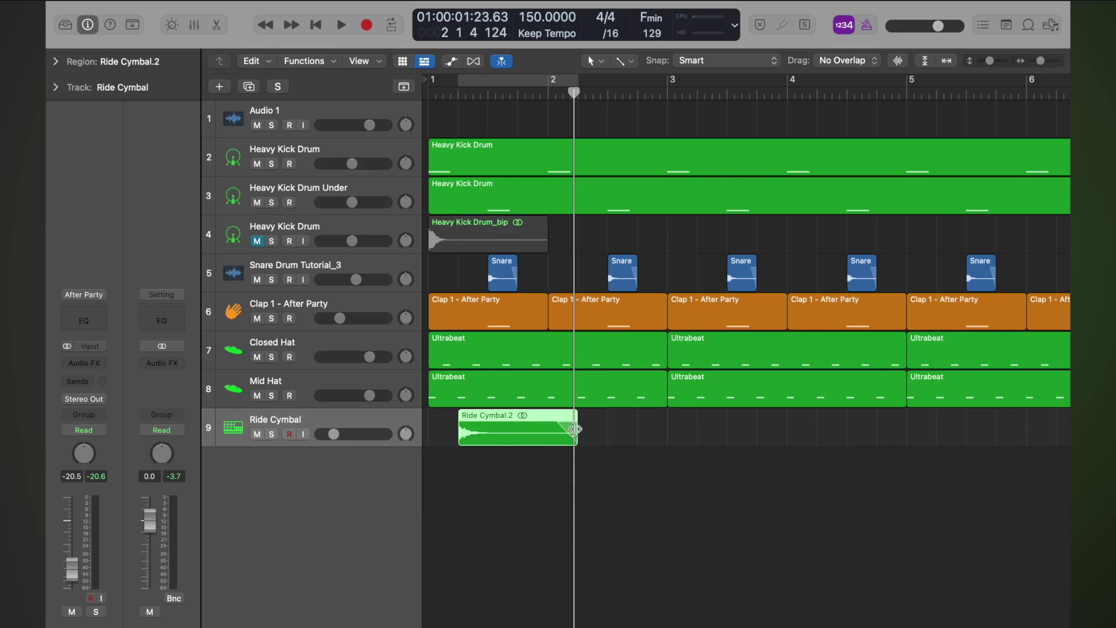
pyautogui.moveTo(573, 445); pyautogui.dragTo(522, 437)
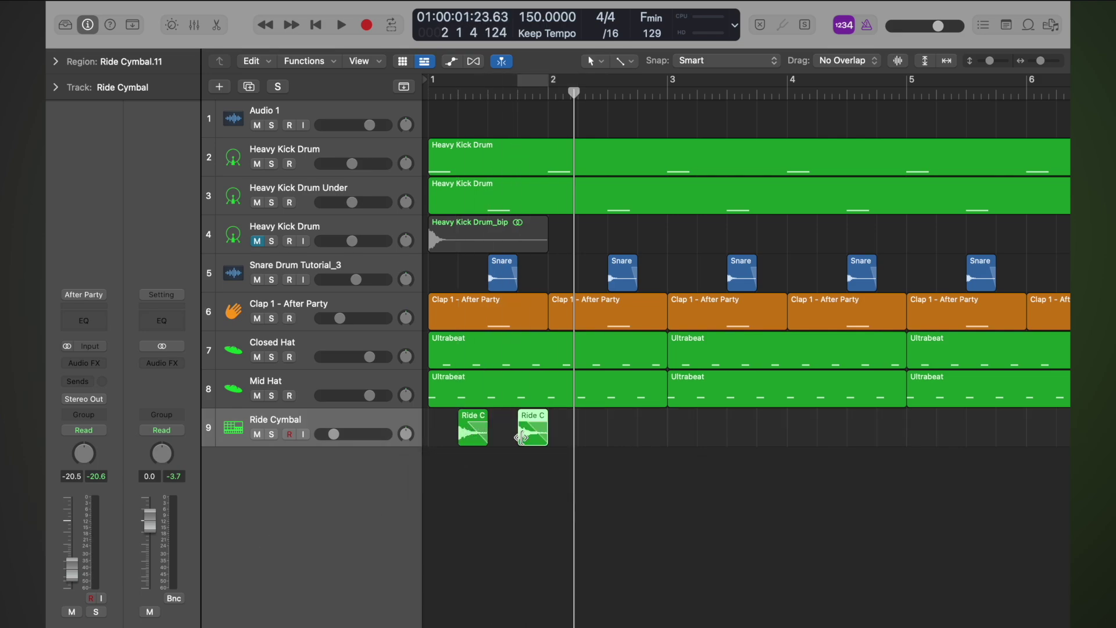
# - Set the Fade-Out of both ride regions to 63
pyautogui.keyDown('shift'); pyautogui.click(482, 446); pyautogui.keyUp('shift')
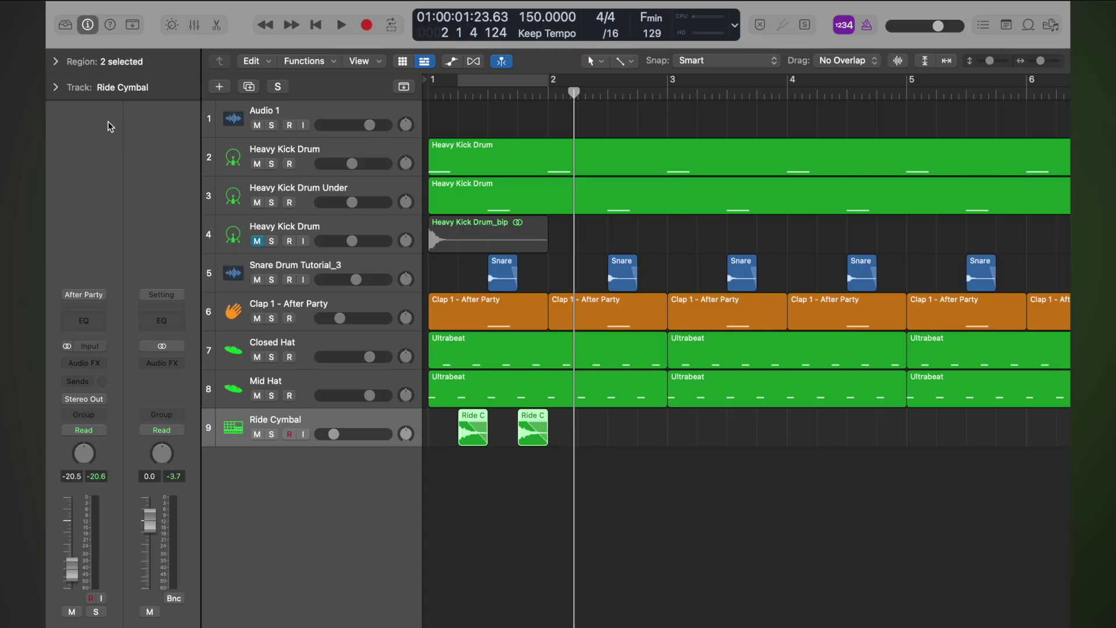
pyautogui.click(55, 88)
pyautogui.click(55, 61)
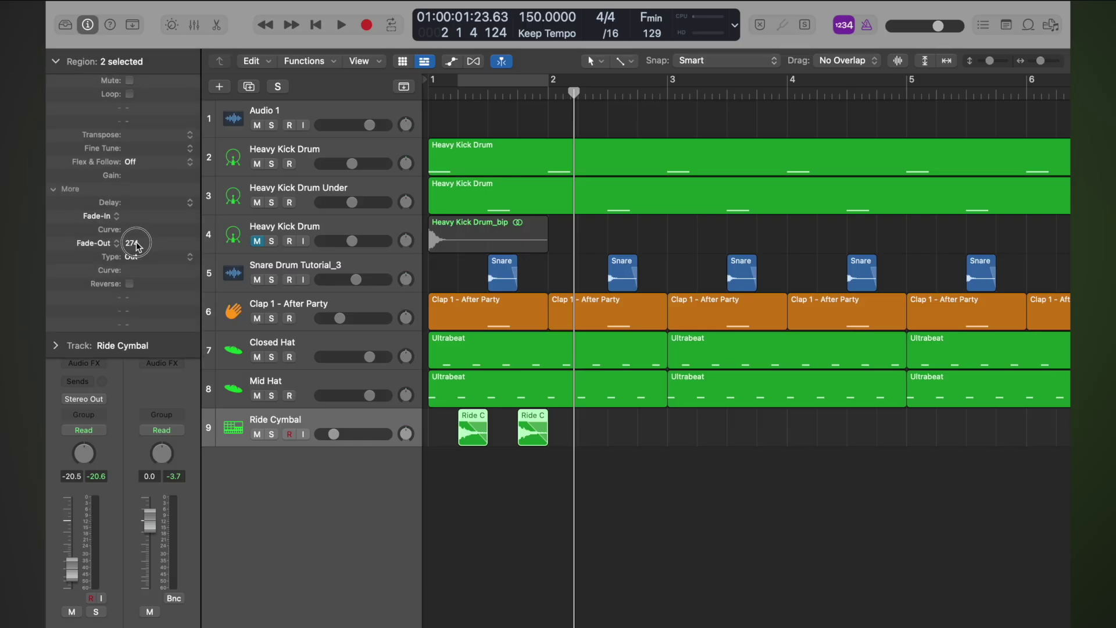
pyautogui.moveTo(137, 244); pyautogui.dragTo(129, 625)
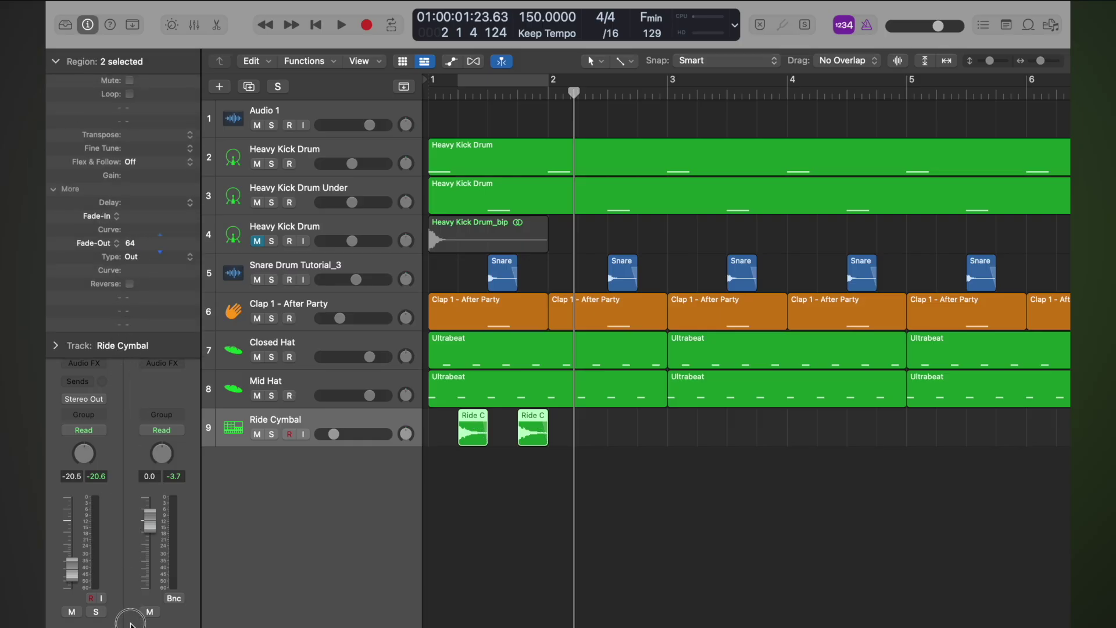
# - Solo the Ride Cymbal track and listen to the two short hits in bar 1
pyautogui.press('s')
pyautogui.click(465, 92)
pyautogui.press('space')
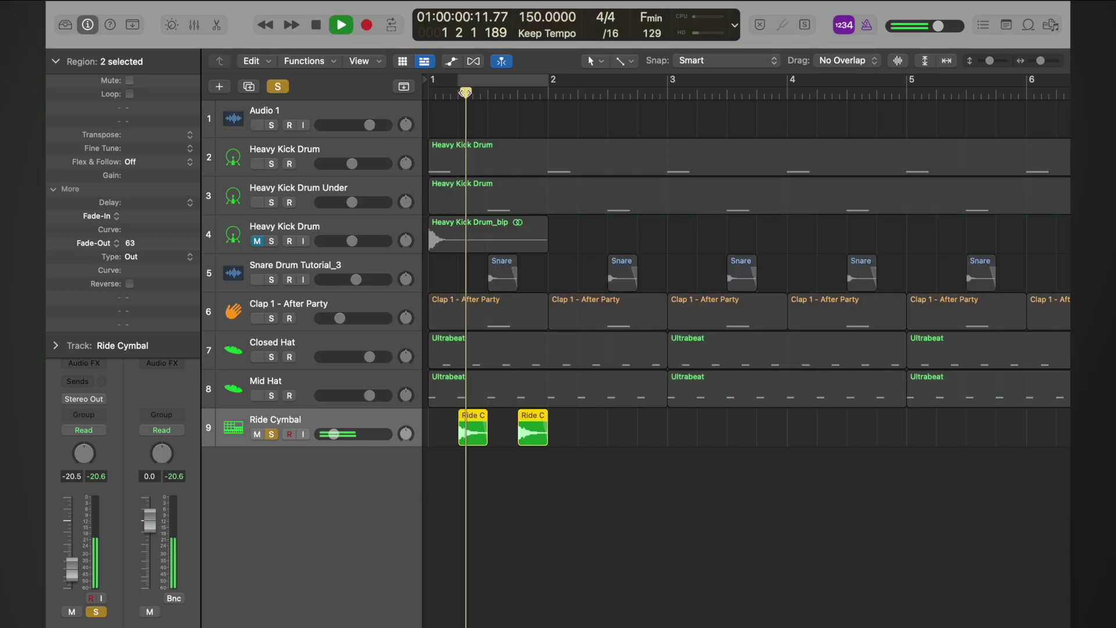
pyautogui.press('space')
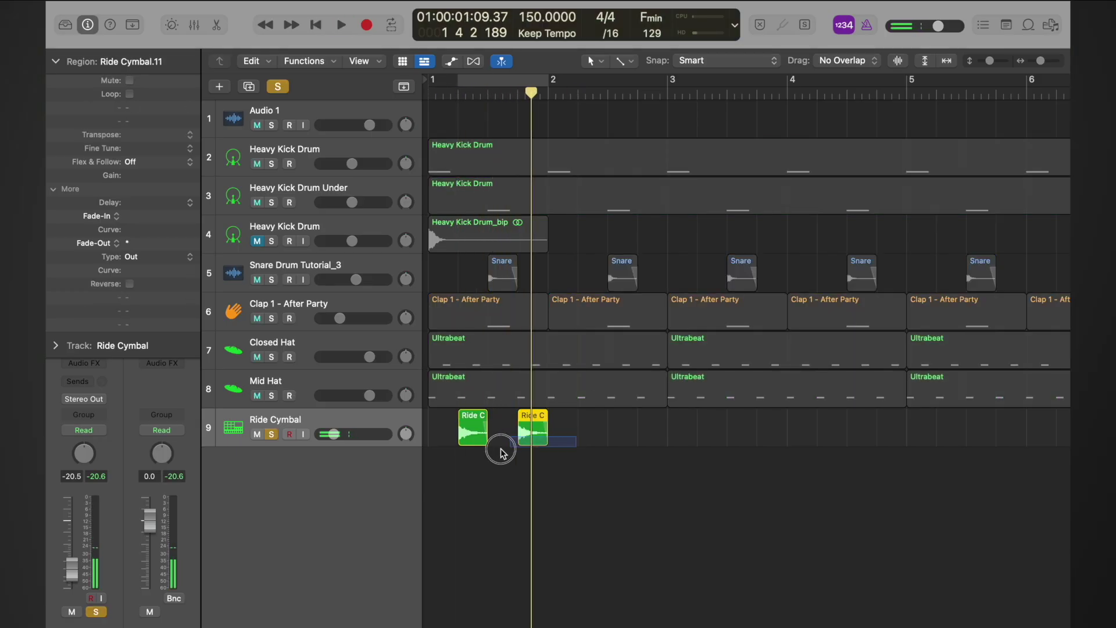
# - Extend both ride regions to two beats each so they join end to end, and listen to them soloed
pyautogui.moveTo(483, 443); pyautogui.dragTo(511, 454)
pyautogui.click(460, 92)
pyautogui.press('space')
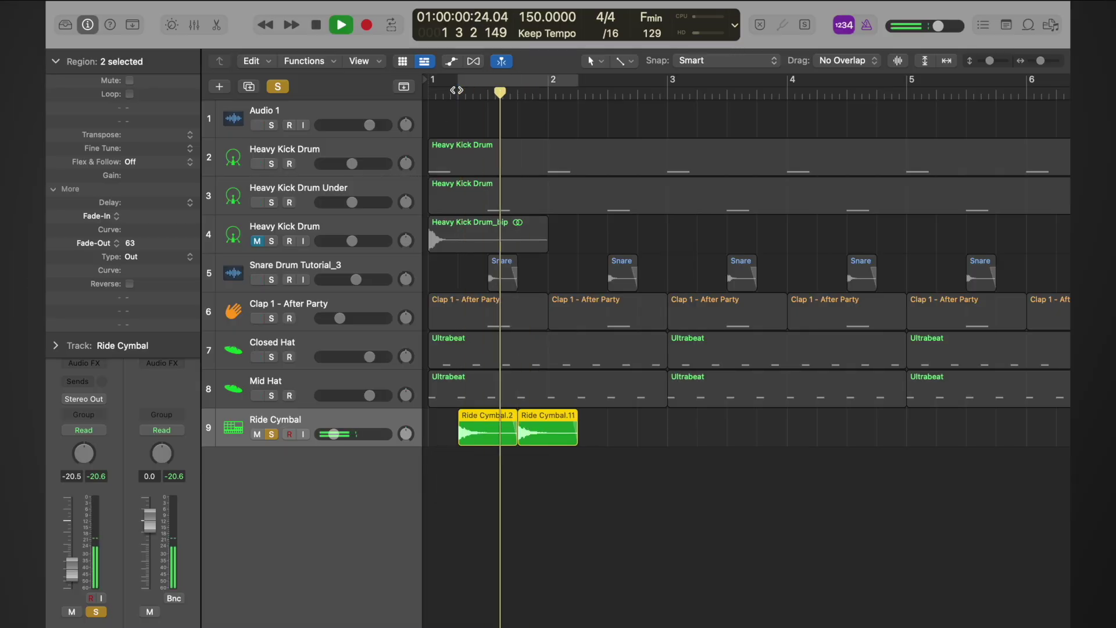
pyautogui.press('space')
# - Clear the solo and repeat the pair of ride regions every bar until the track has sixteen hits
pyautogui.press('Return')
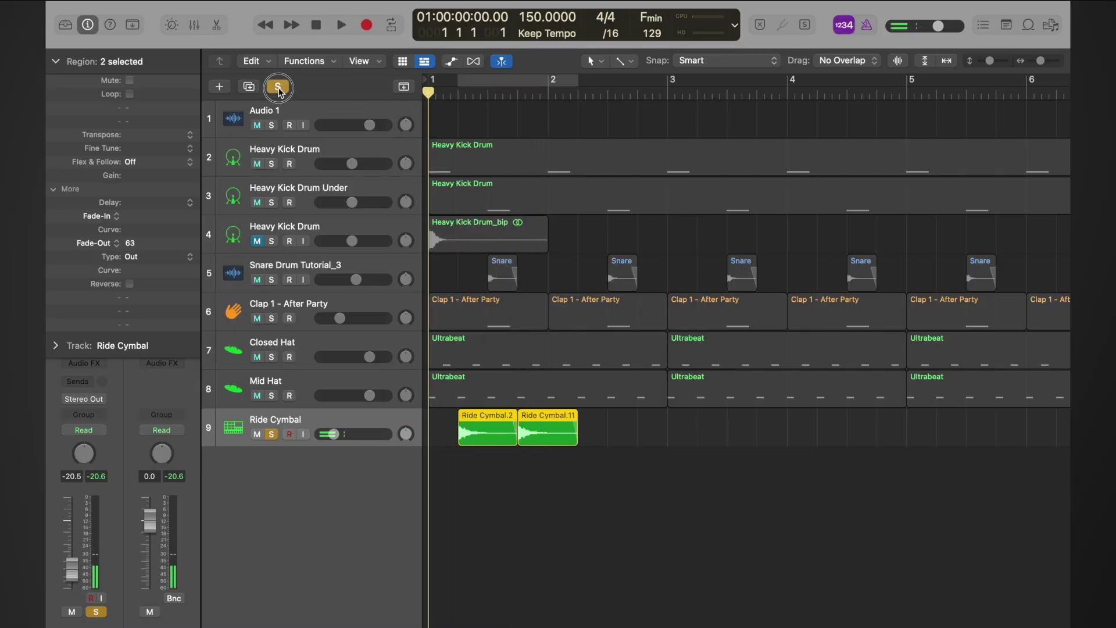
pyautogui.click(278, 86)
pyautogui.keyDown('ctrl'); pyautogui.keyDown('alt'); pyautogui.click(629, 495); pyautogui.keyUp('alt'); pyautogui.keyUp('ctrl')
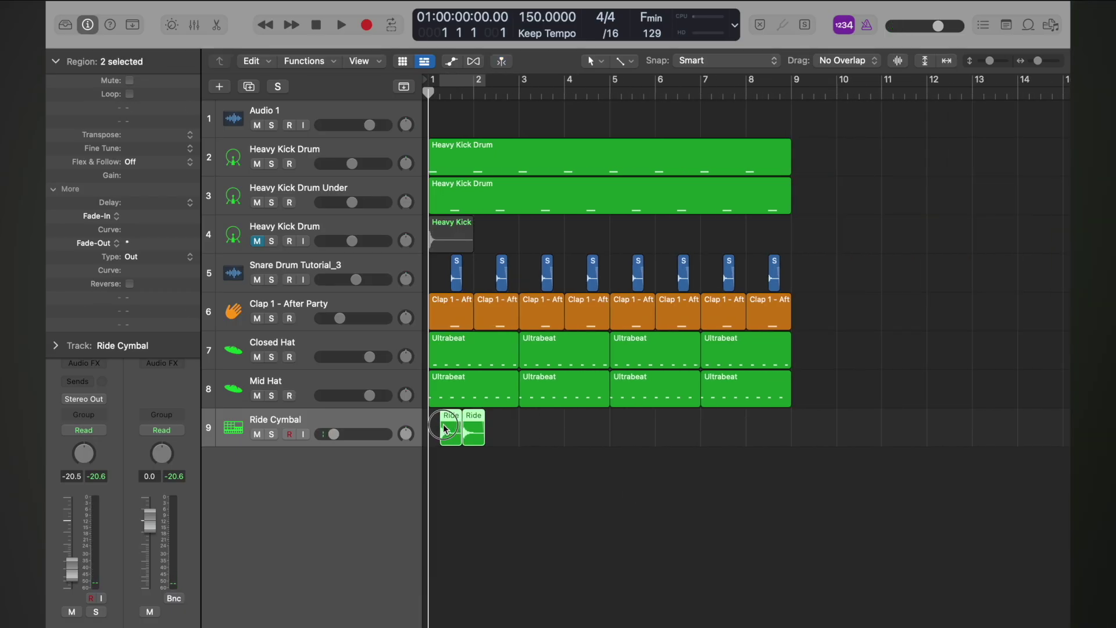
pyautogui.moveTo(449, 429); pyautogui.dragTo(626, 430)
pyautogui.click(591, 432)
# - Listen to the full drum loop with the repeated ride pattern and collapse the Region inspector
pyautogui.press('space')
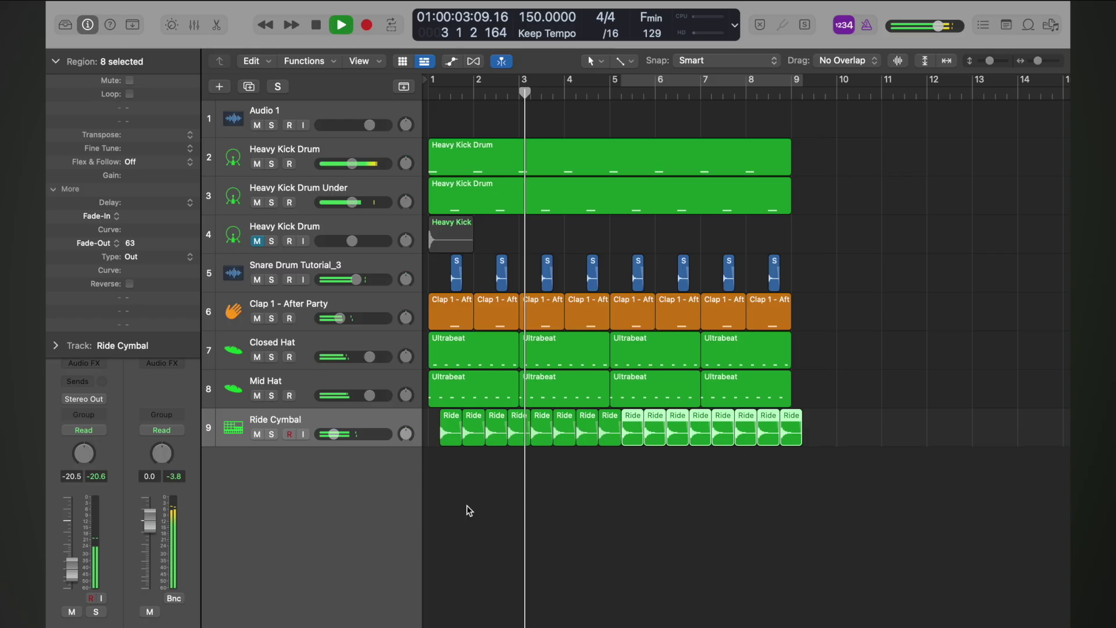
pyautogui.press('space')
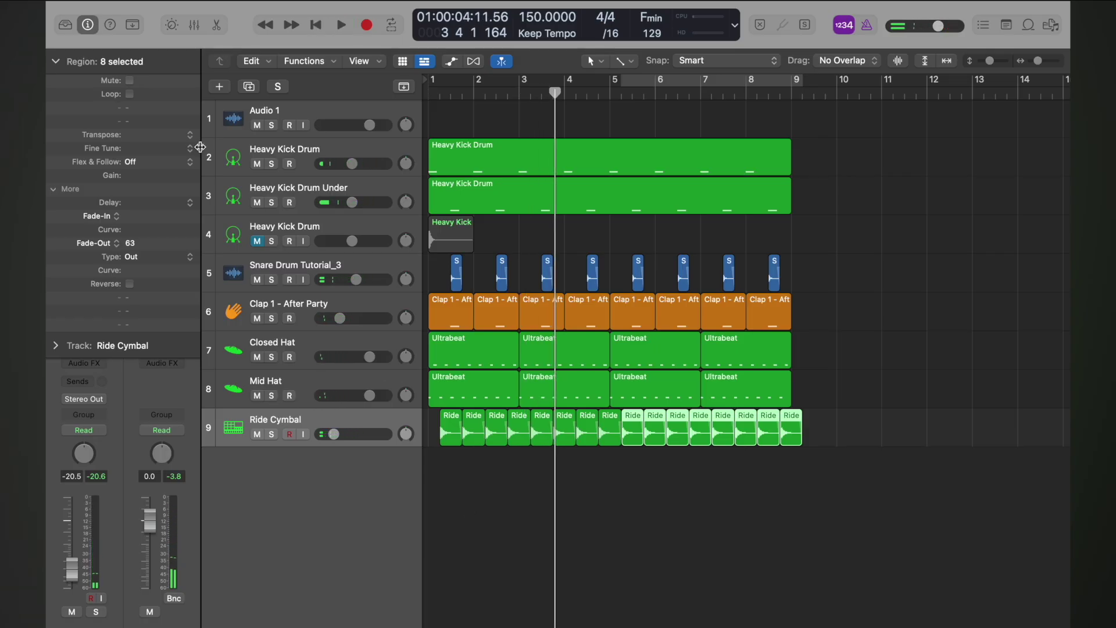
pyautogui.click(54, 63)
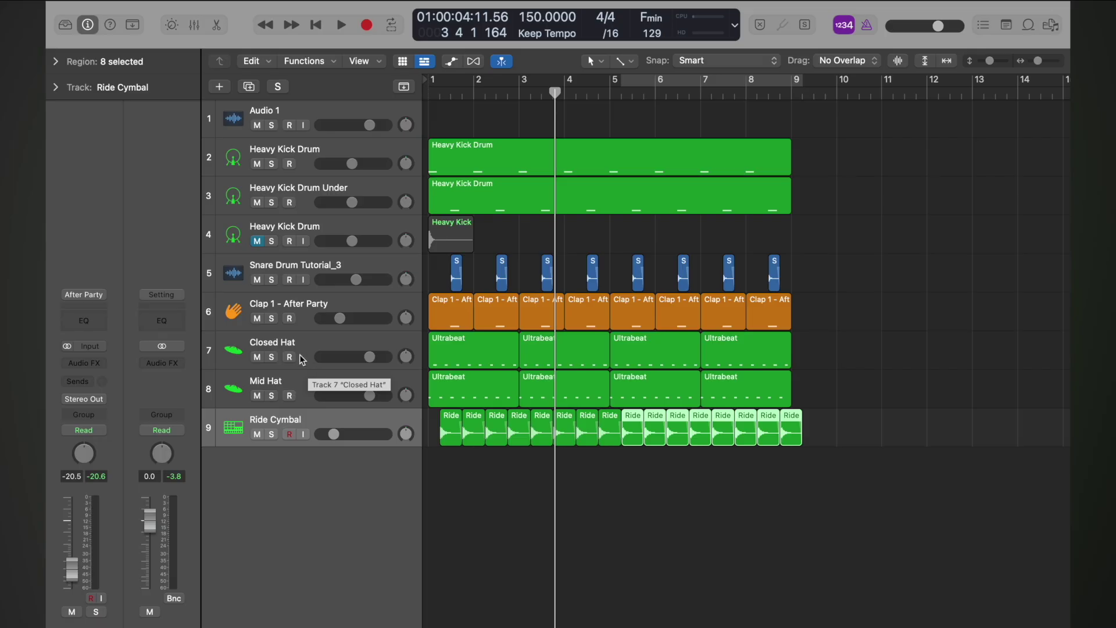
# - Solo the Closed Hat and Mid Hat tracks and listen to them from the start
pyautogui.moveTo(271, 357); pyautogui.dragTo(273, 390)
pyautogui.press('Return')
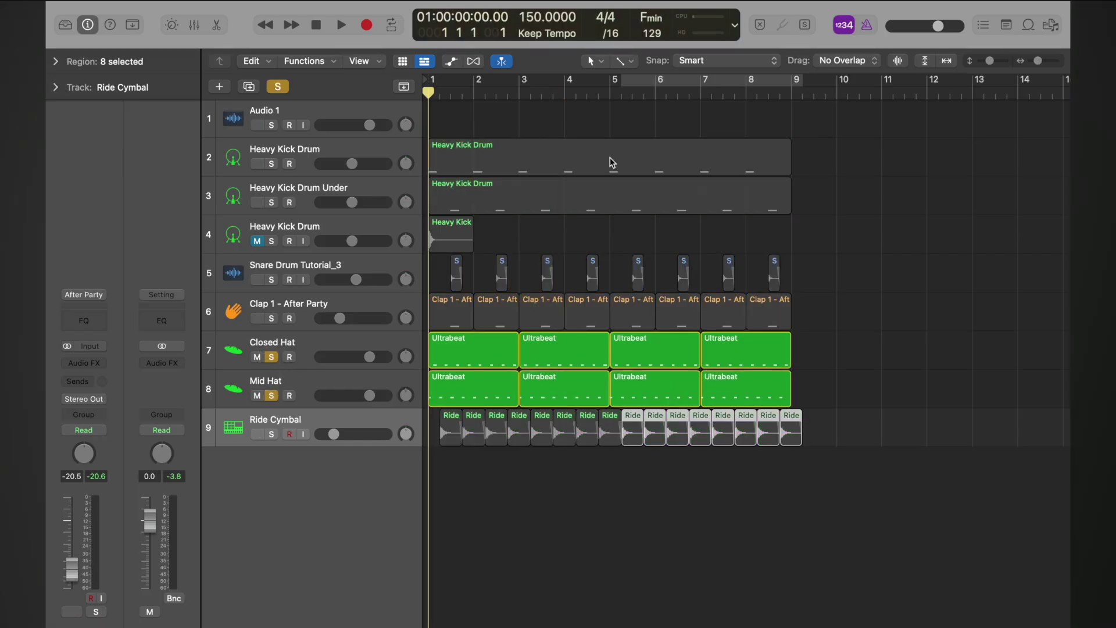
pyautogui.press('space')
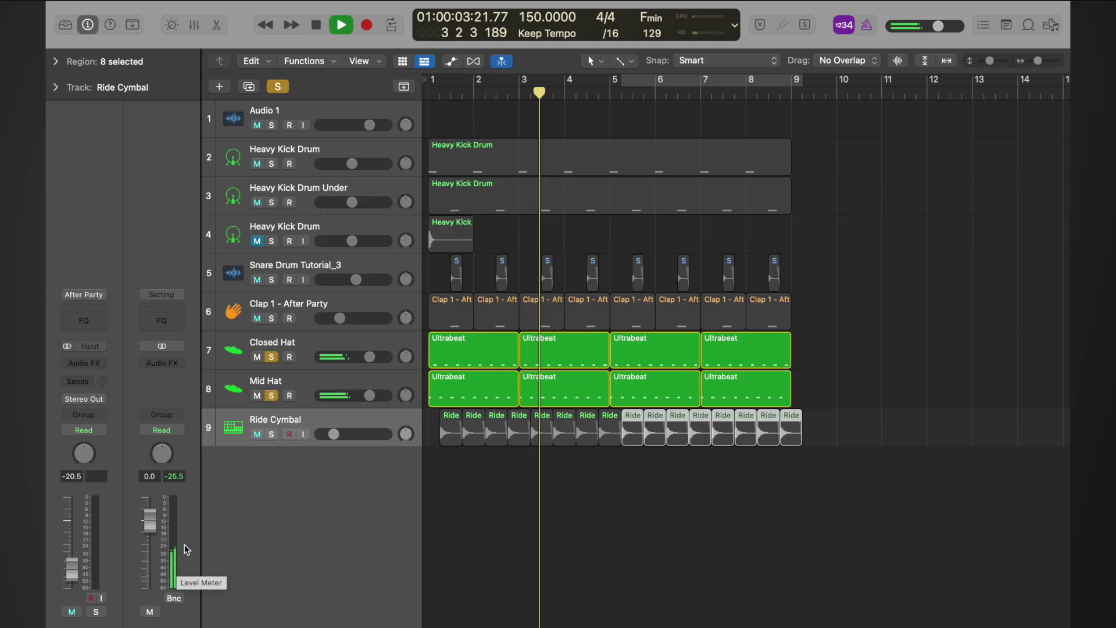
pyautogui.press('space')
# - Pan Mid Hat to +12 and Closed Hat slightly to the right, and listen to both from the start
pyautogui.click(305, 380)
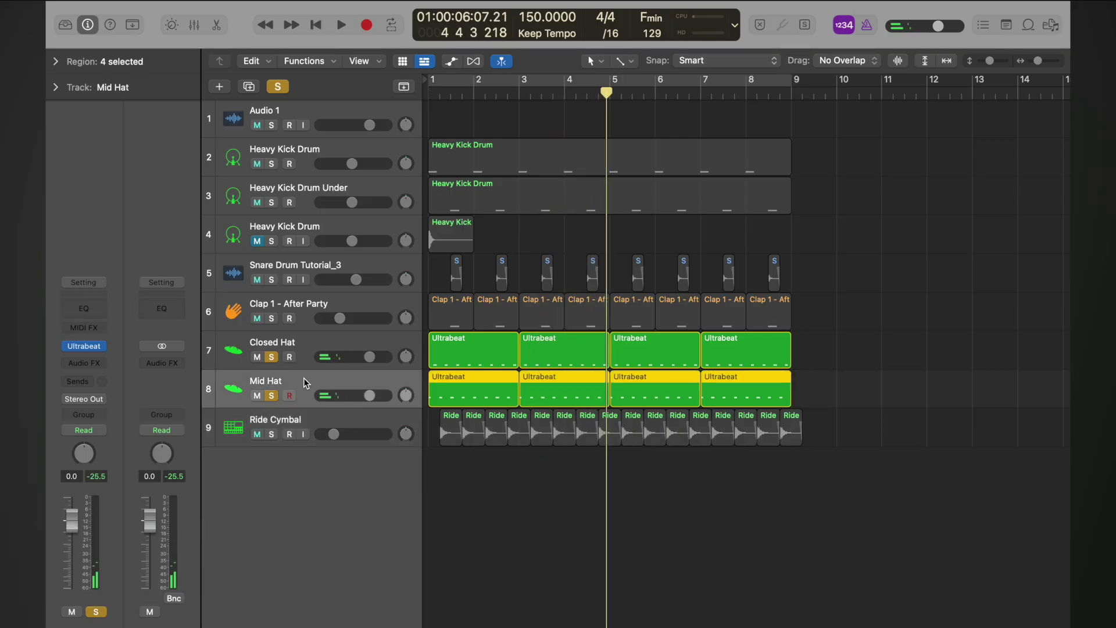
pyautogui.moveTo(408, 394); pyautogui.dragTo(407, 354)
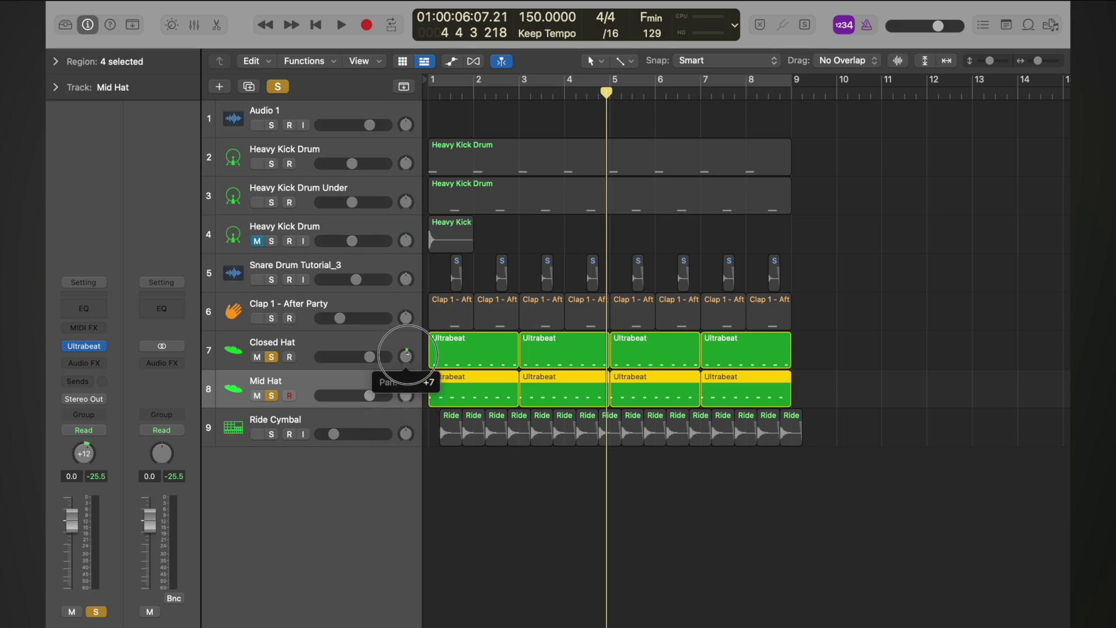
pyautogui.press('Return')
pyautogui.press('space')
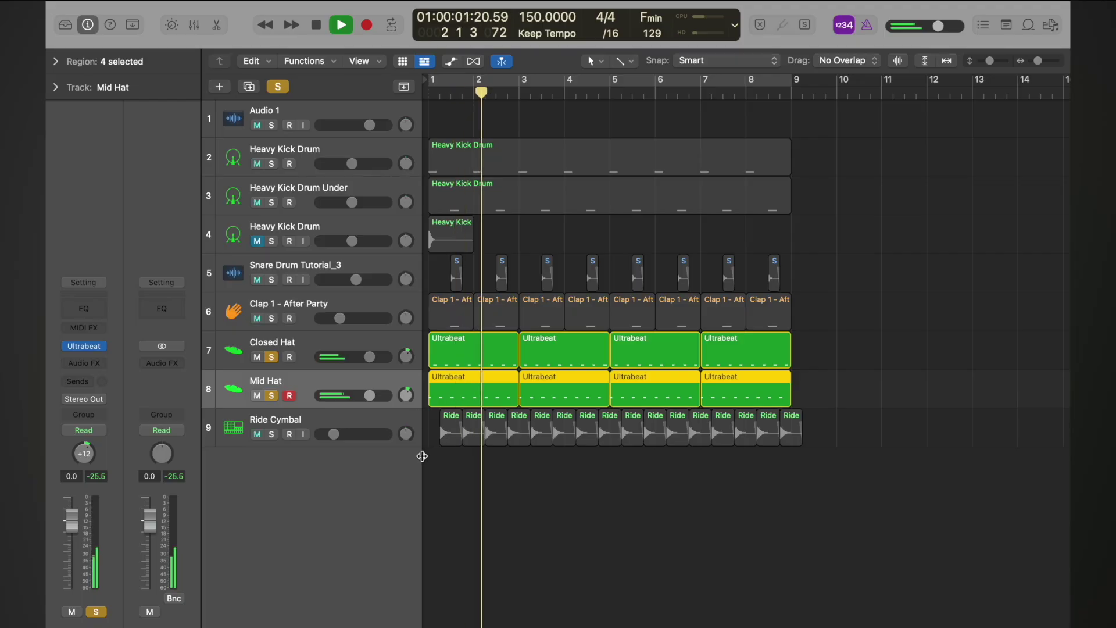
pyautogui.press('space')
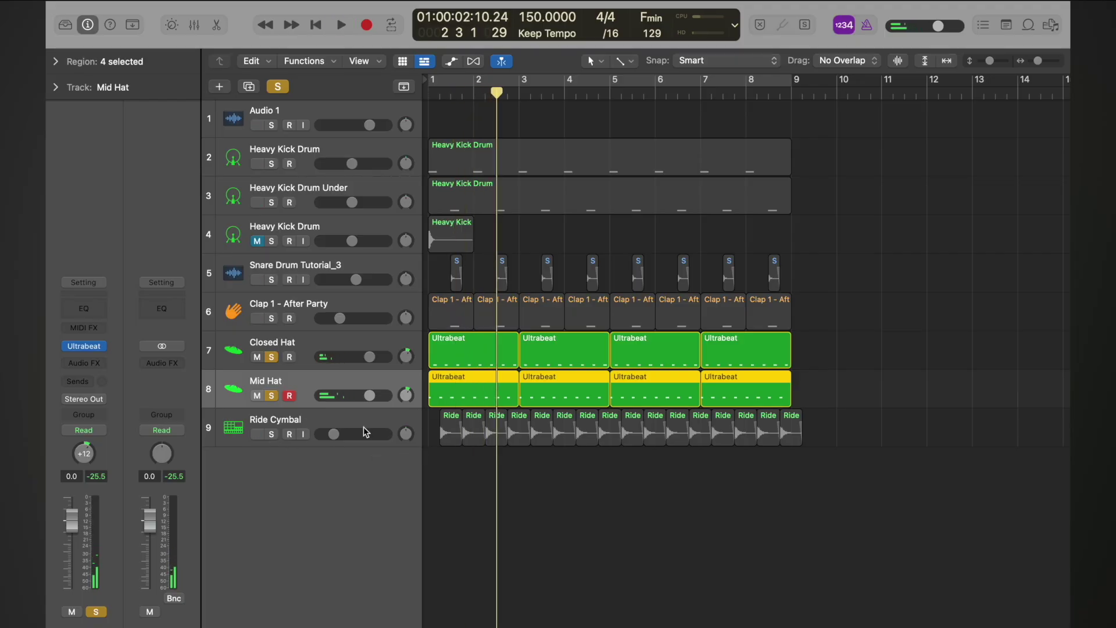
# - Leave only the Ride Cymbal track soloed and listen to it from the start
pyautogui.click(271, 435)
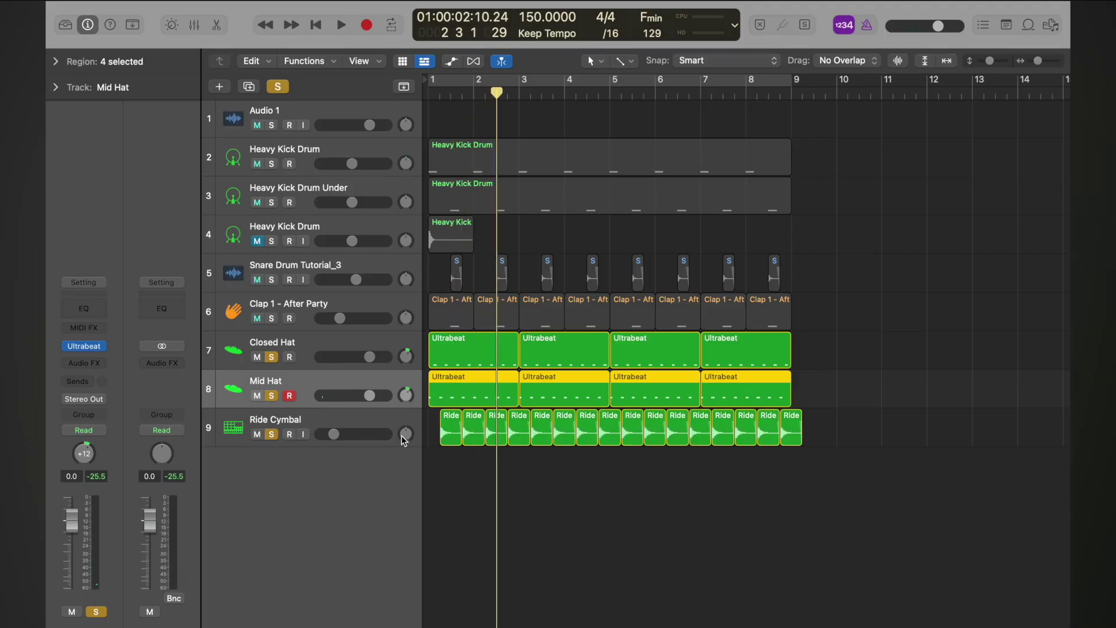
pyautogui.click(269, 396)
pyautogui.click(272, 357)
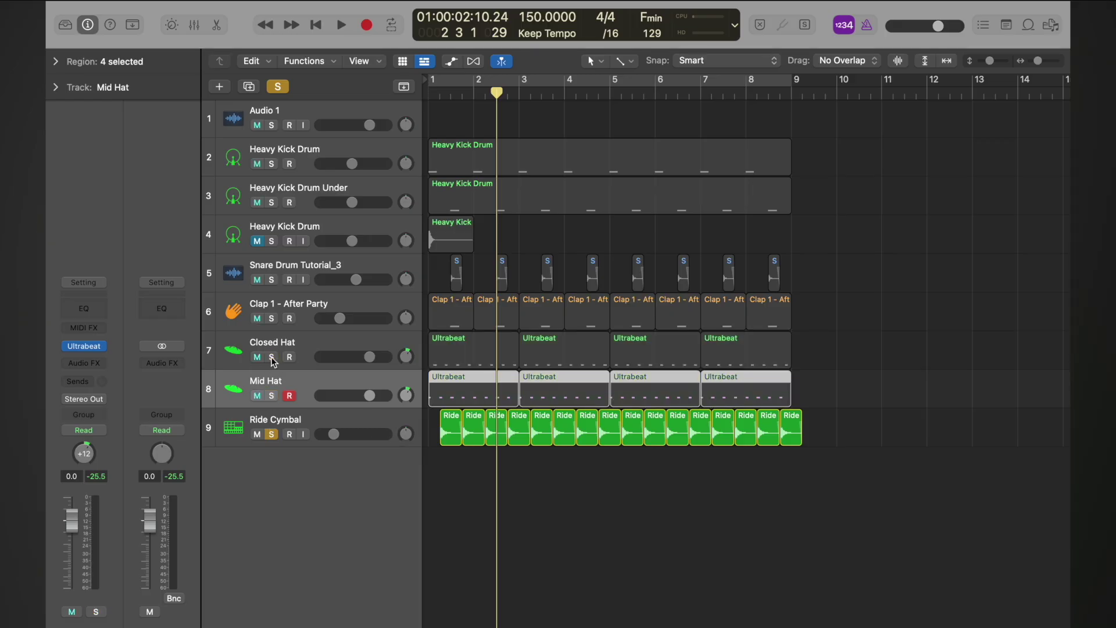
pyautogui.press('Return')
pyautogui.press('space')
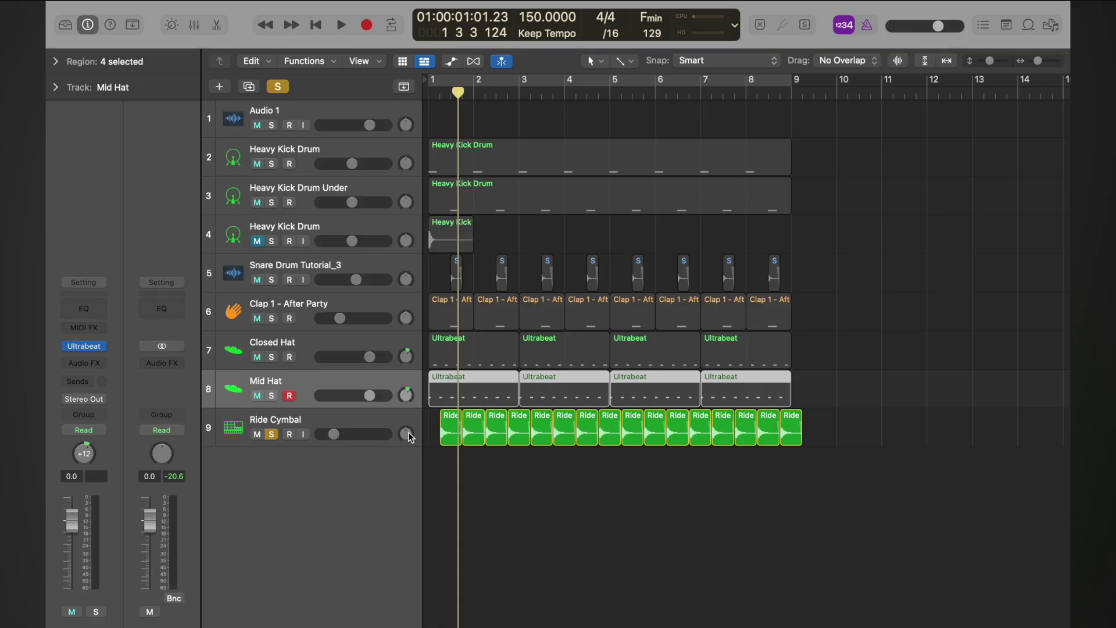
# - Pan Ride Cymbal to -12 and listen to it together with the soloed Closed Hat and Mid Hat tracks
pyautogui.moveTo(409, 436); pyautogui.dragTo(410, 445)
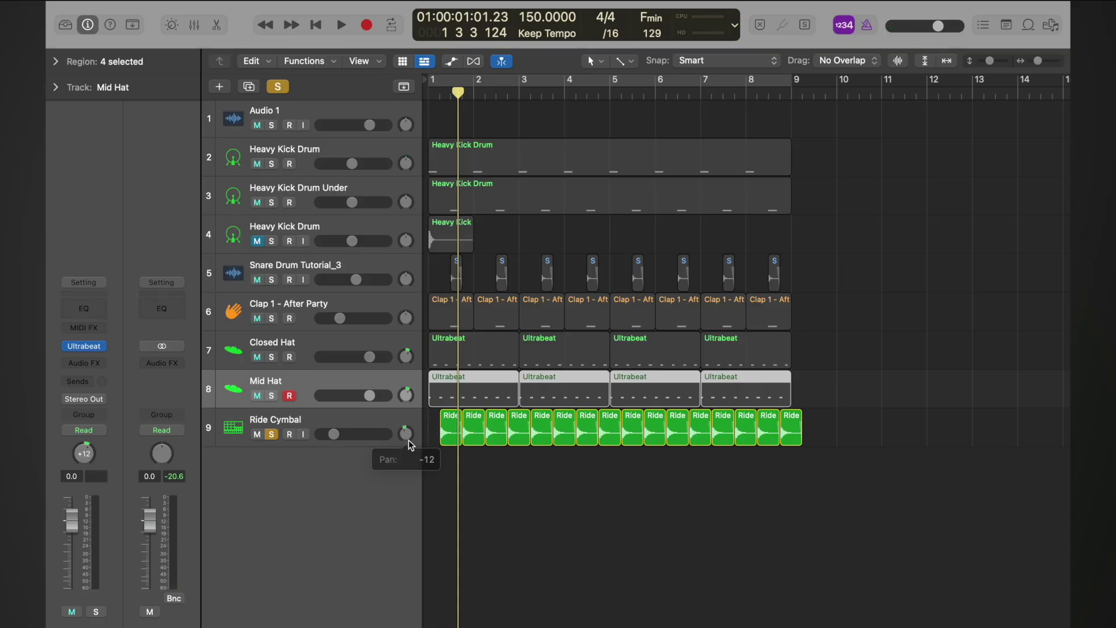
pyautogui.press('space')
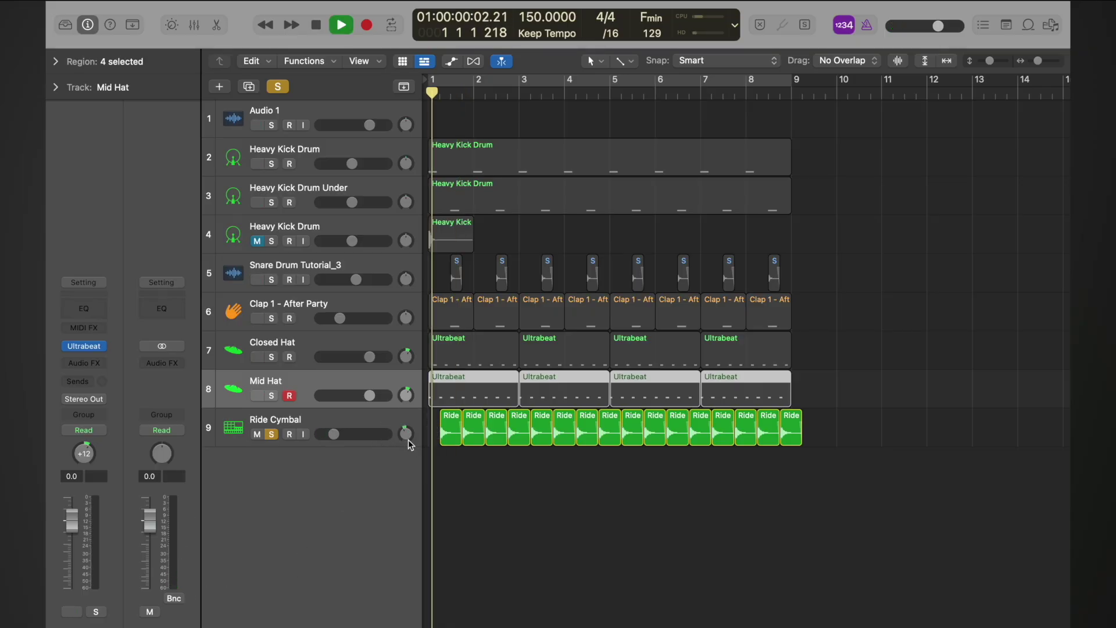
pyautogui.click(272, 396)
pyautogui.click(272, 357)
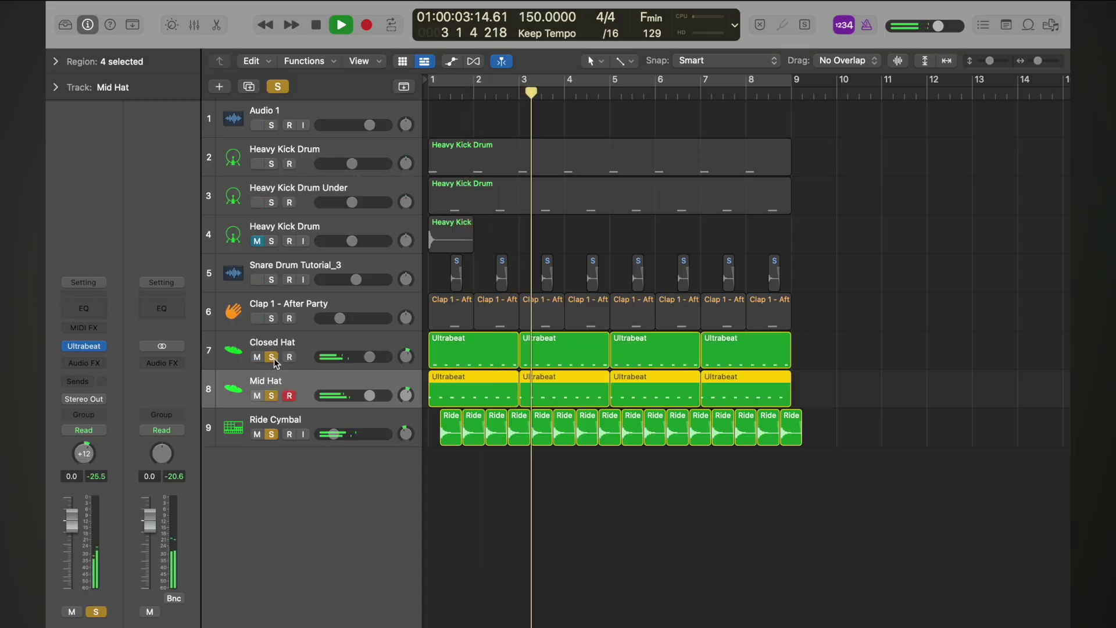
pyautogui.press('space')
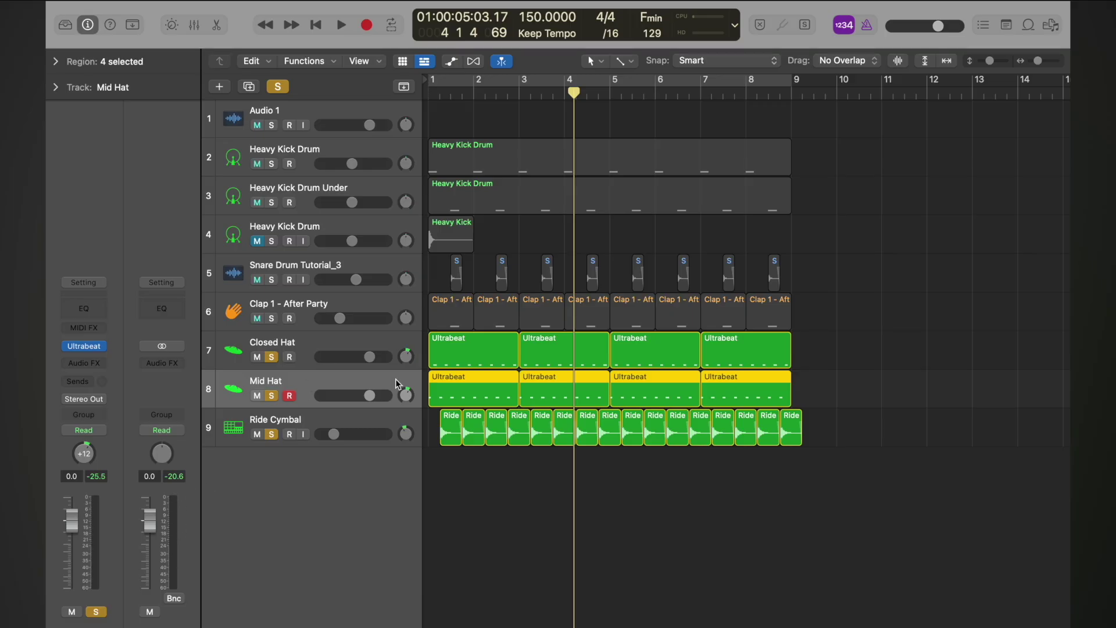
pyautogui.press('space')
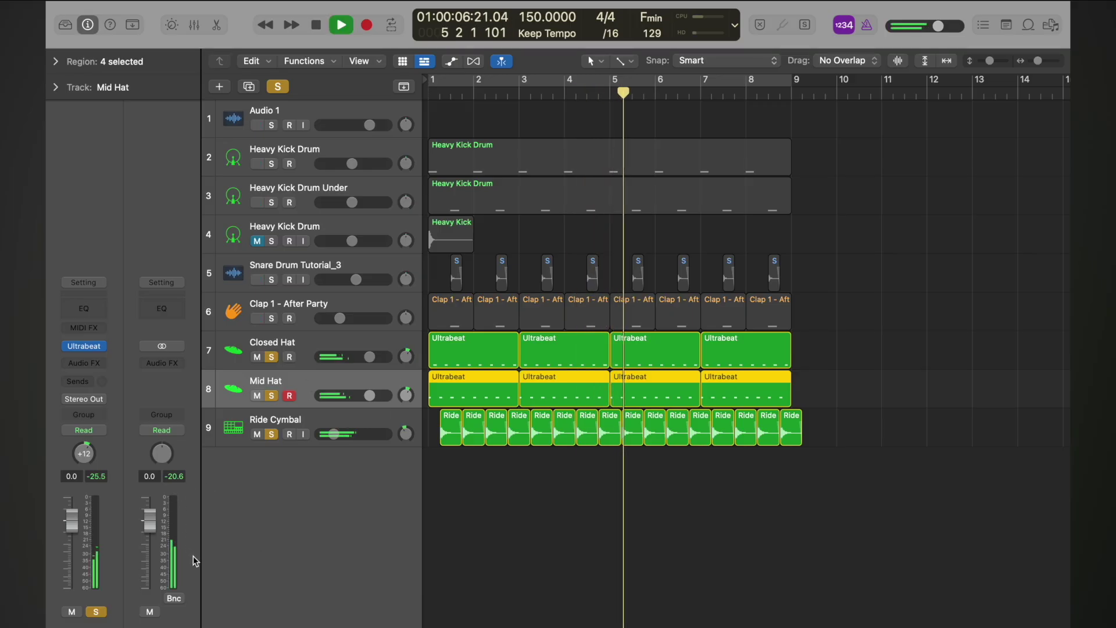
pyautogui.press('space')
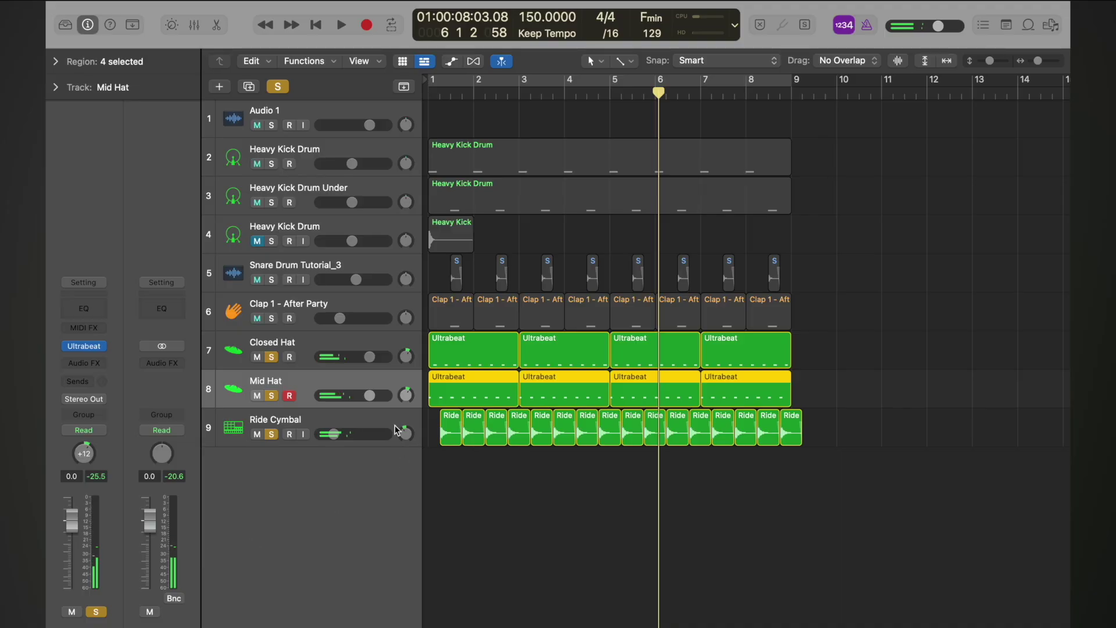
# - Bring the Ride Cymbal pan closer to center at -8 and listen to the three cymbal tracks from the start
pyautogui.click(405, 435)
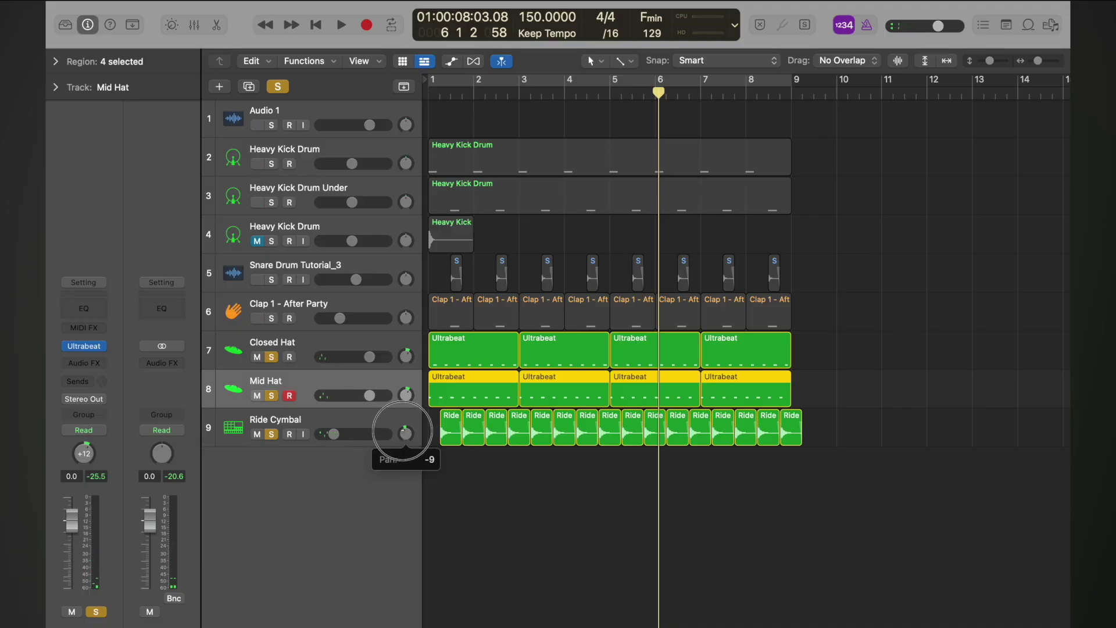
pyautogui.press('Return')
pyautogui.press('space')
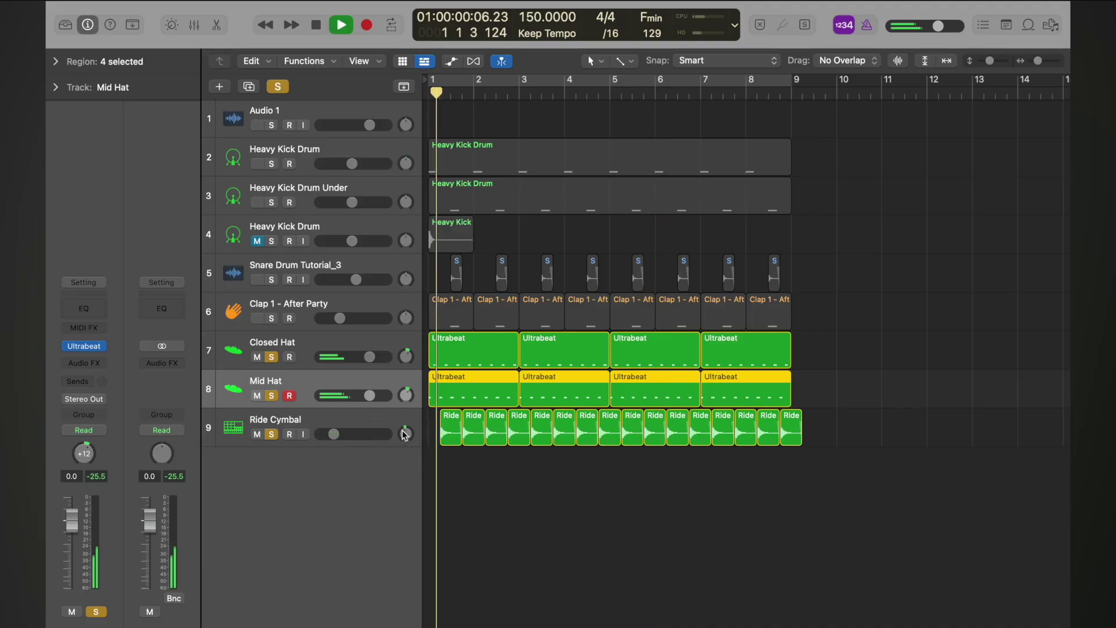
pyautogui.press('space')
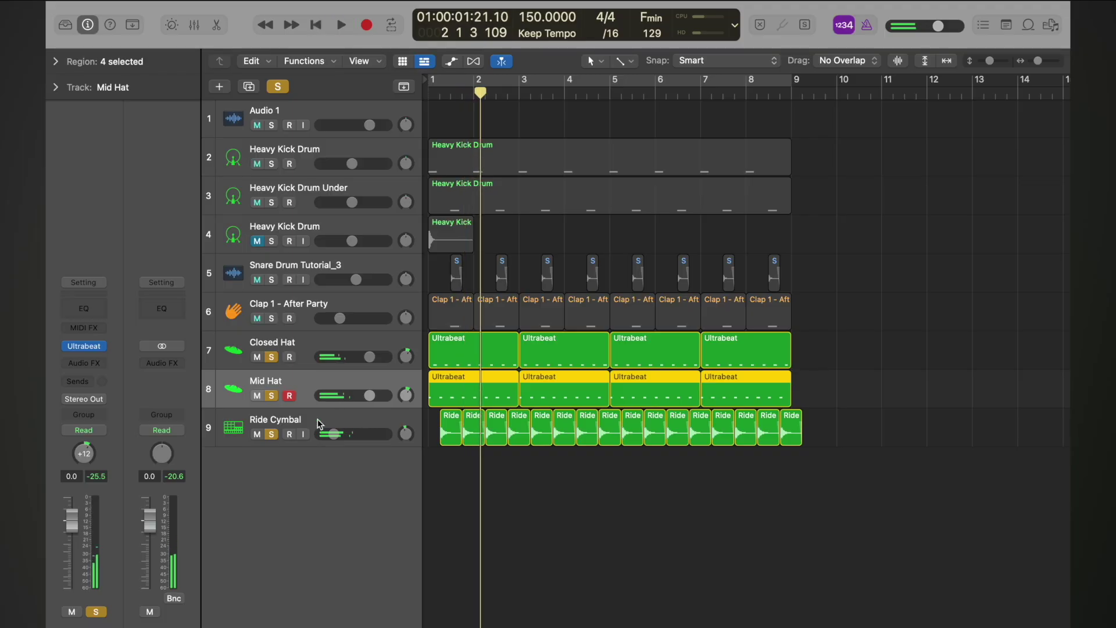
# - Lower the Ride Cymbal track volume to -24.5 dB and listen to the cymbals from the start
pyautogui.press('Down')
pyautogui.moveTo(74, 557); pyautogui.dragTo(68, 572)
pyautogui.press('Return')
pyautogui.press('space')
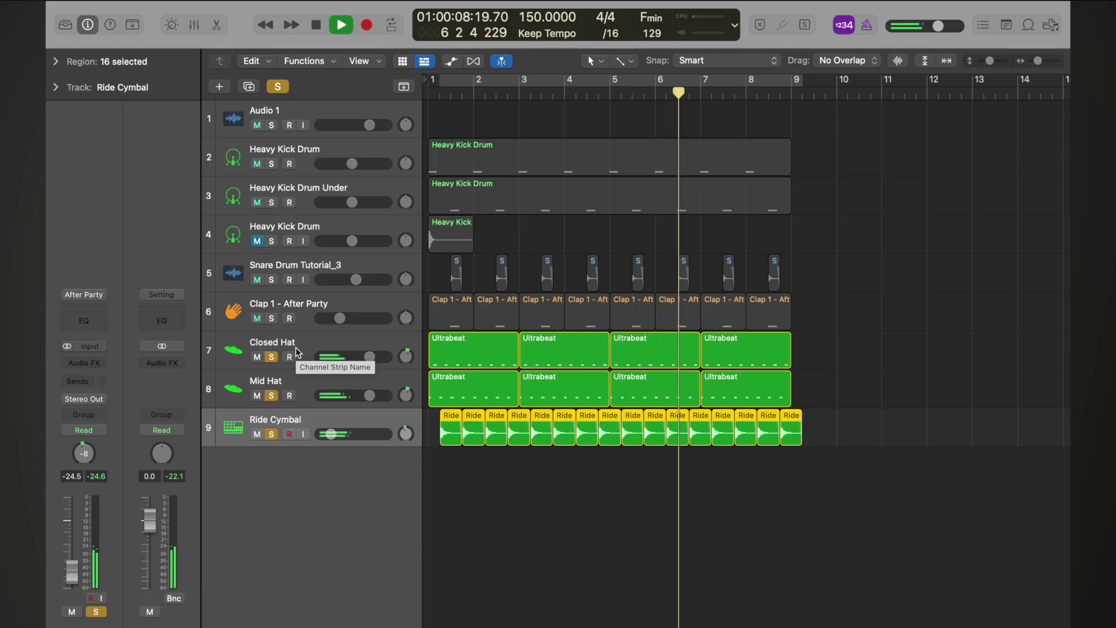
pyautogui.press('space')
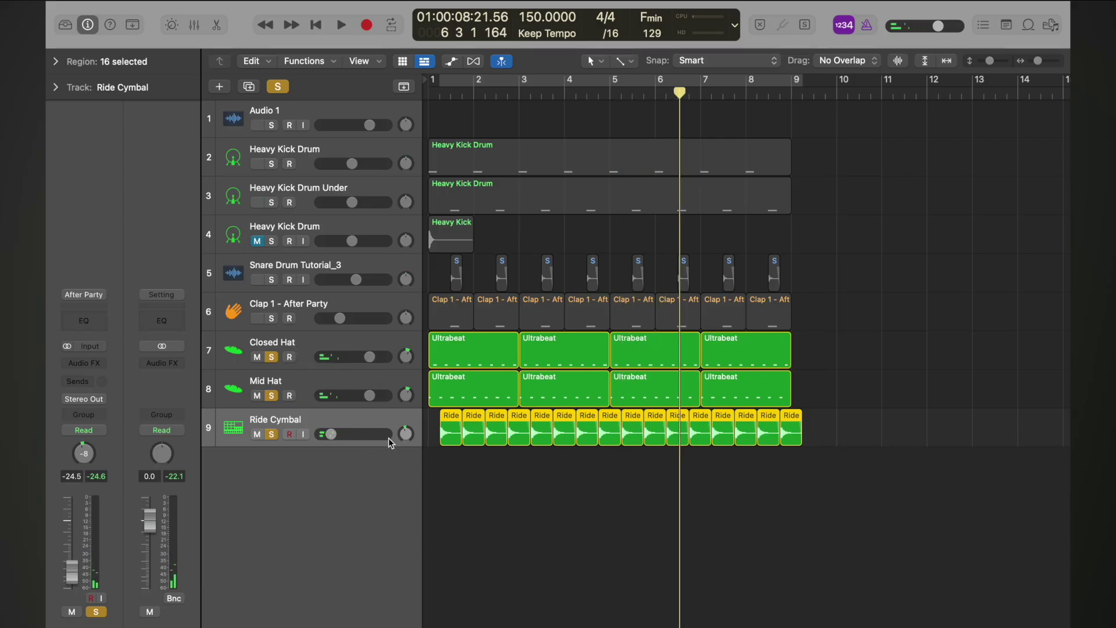
# - Pan Ride Cymbal to -12 and set its volume to -21.5 dB while listening to the cymbals from the start
pyautogui.moveTo(406, 435); pyautogui.dragTo(406, 444)
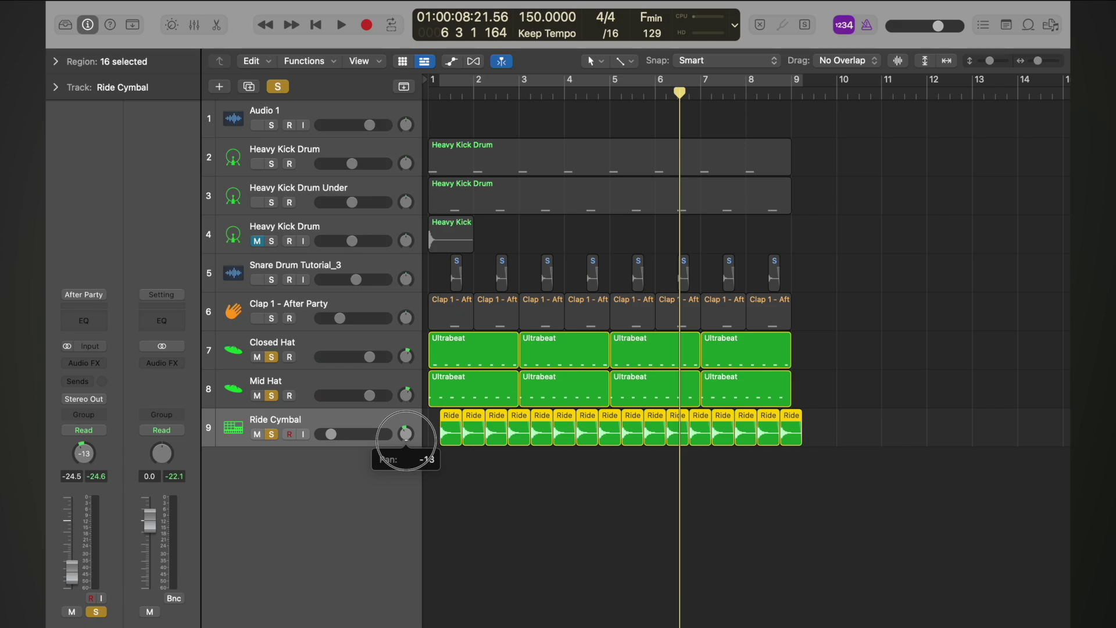
pyautogui.press('Return')
pyautogui.press('space')
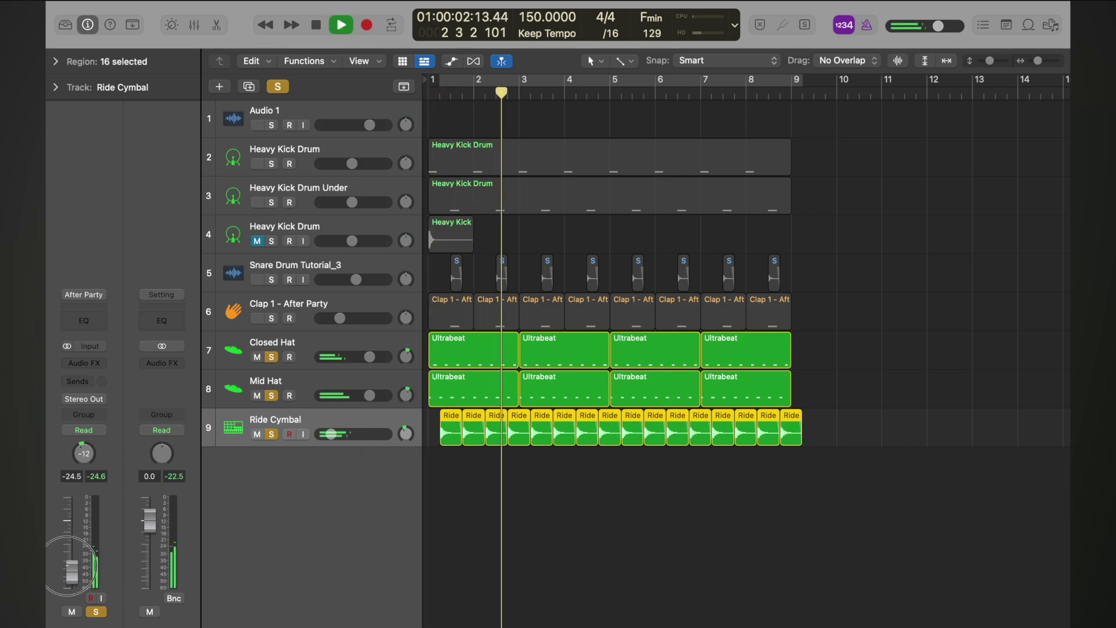
pyautogui.moveTo(68, 564); pyautogui.dragTo(67, 562)
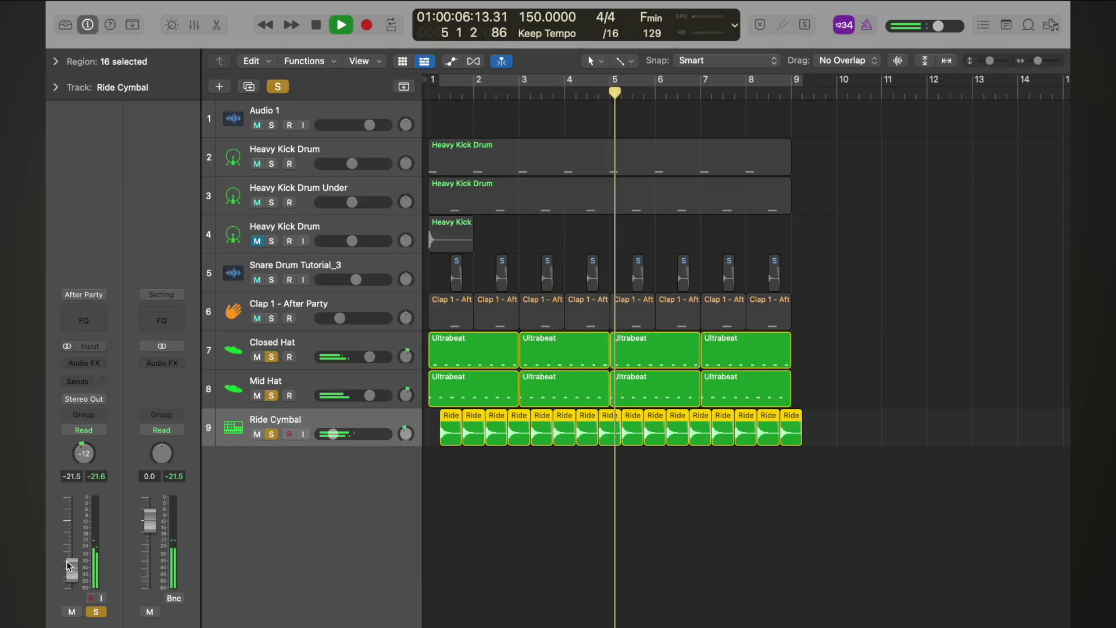
pyautogui.press('space')
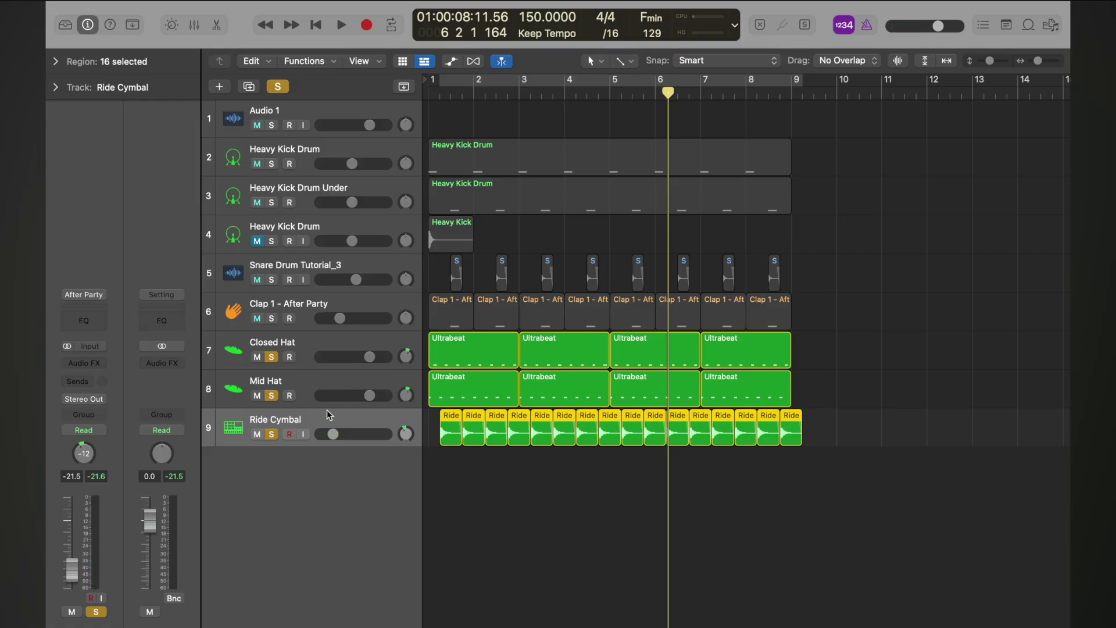
# - Clear all solos, listen to the full drum loop from the start, and return the playhead to bar 1
pyautogui.click(277, 87)
pyautogui.press('Return')
pyautogui.press('space')
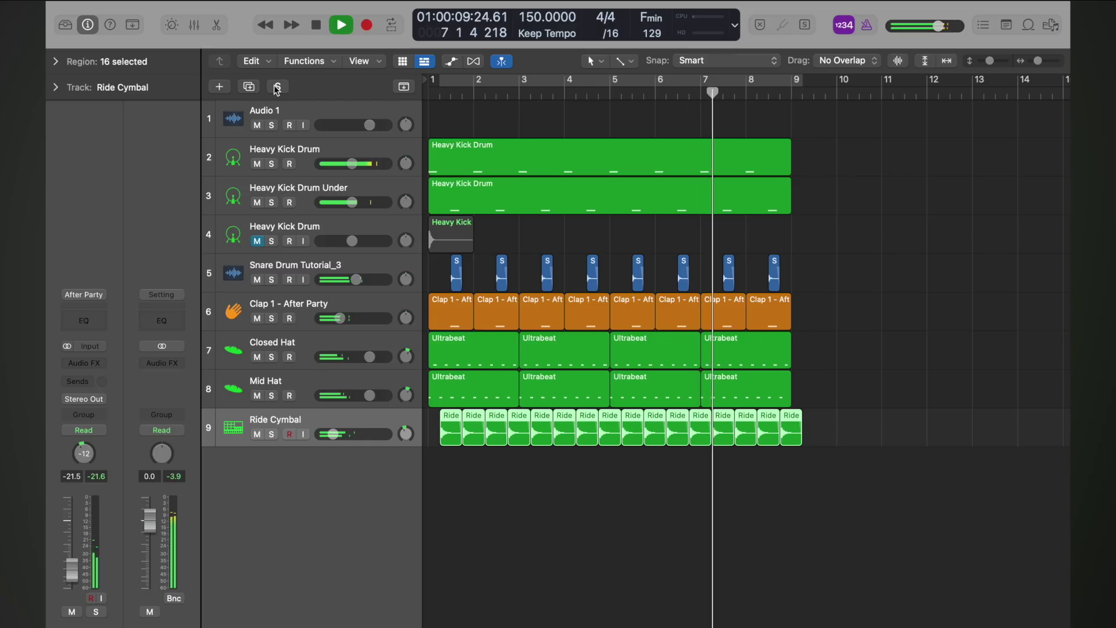
pyautogui.press('space')
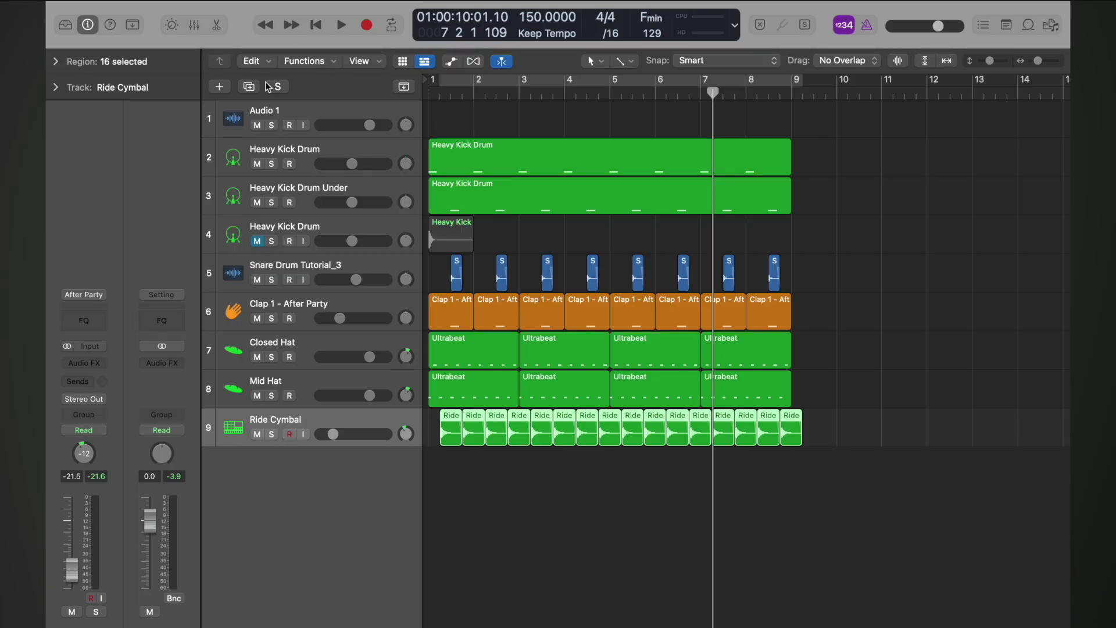
pyautogui.click(431, 94)
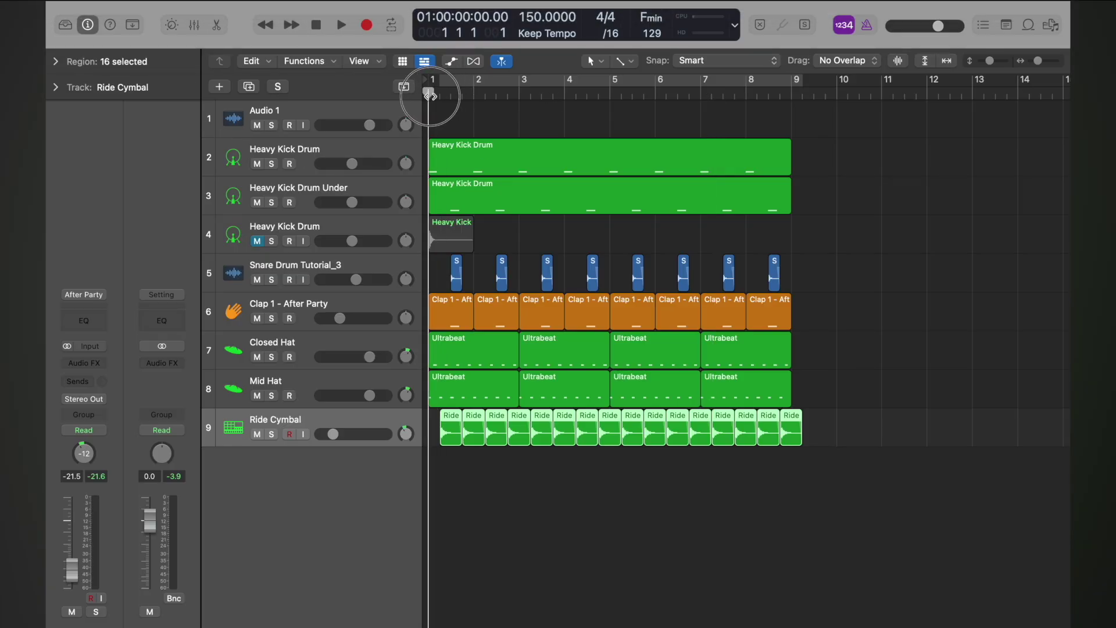
# - Add a tenth instrument track and load the Dropkick kit from the library's Electronic Drum Kit category
pyautogui.click(220, 88)
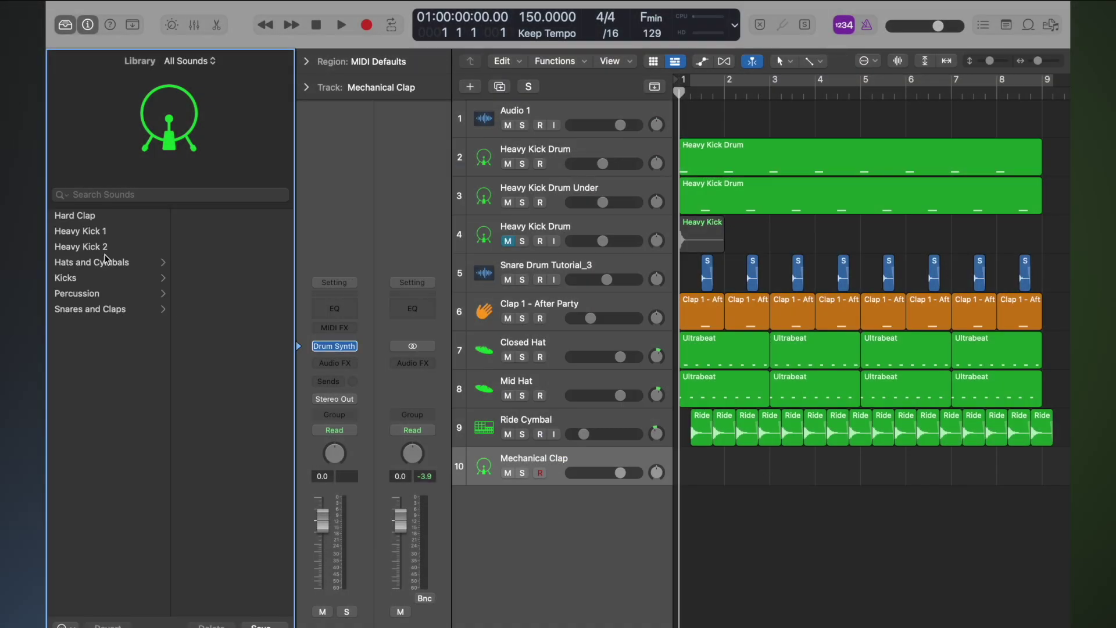
pyautogui.click(305, 283)
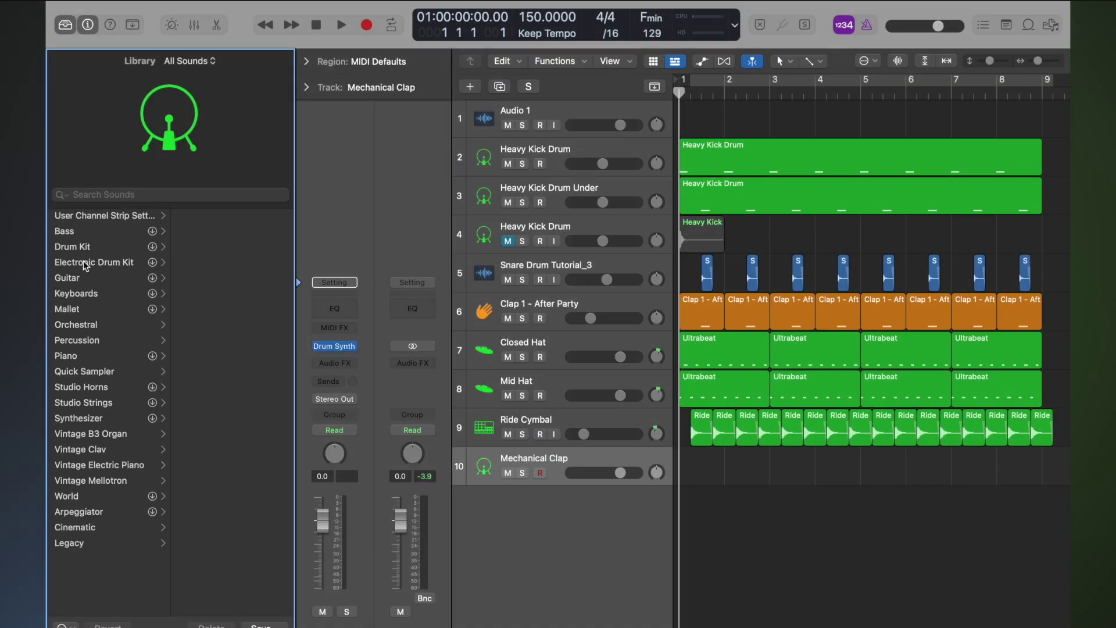
pyautogui.click(111, 264)
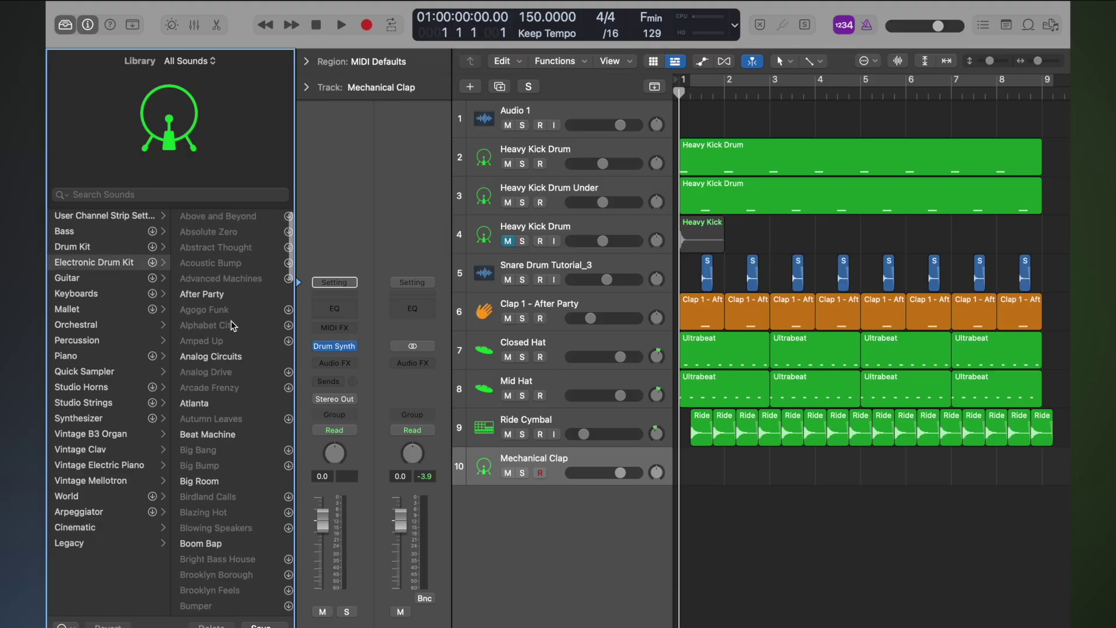
pyautogui.scroll(-10, 231, 323)
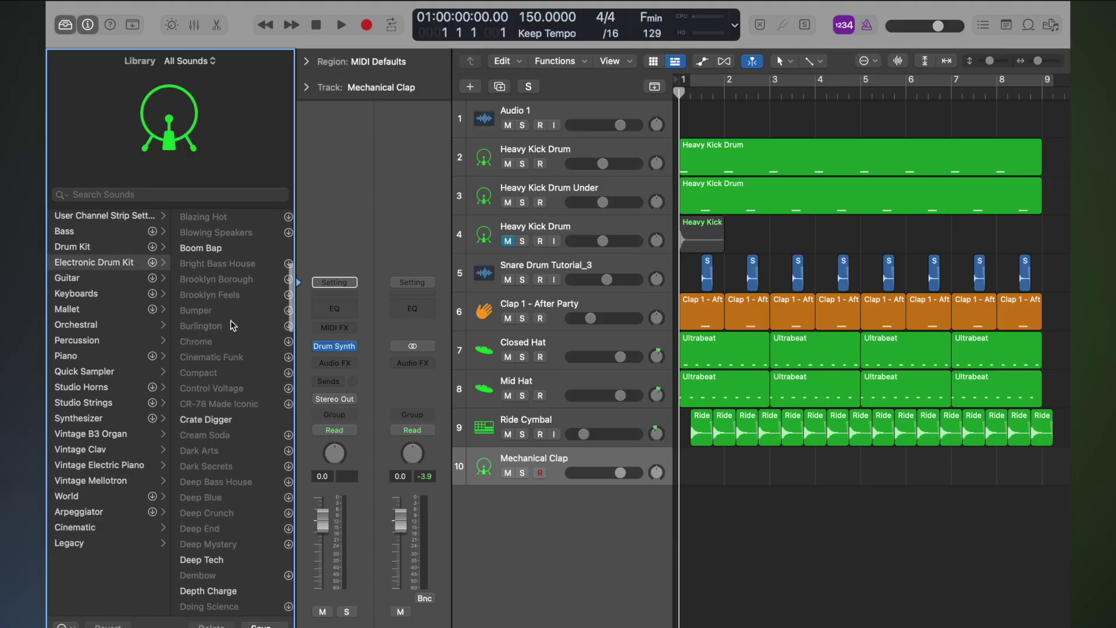
pyautogui.scroll(-8, 231, 323)
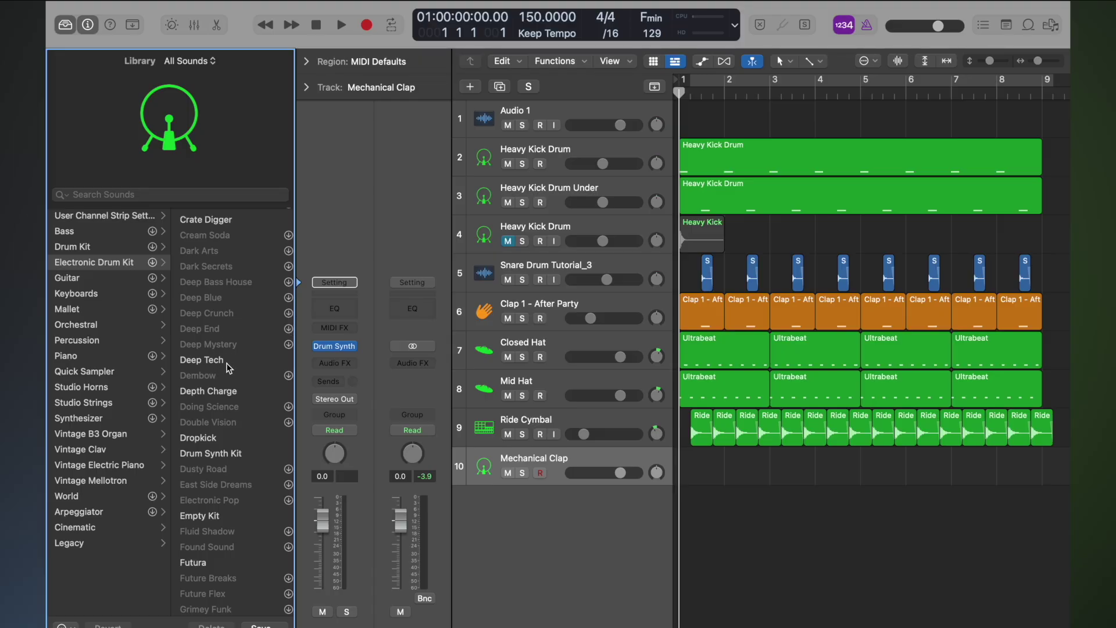
pyautogui.click(219, 438)
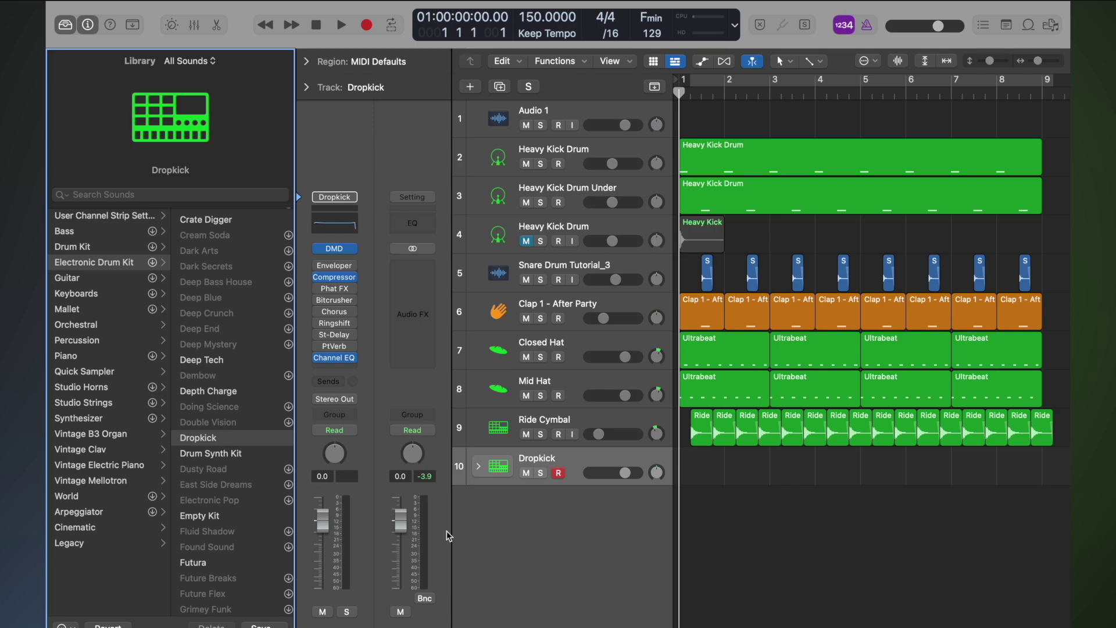
# - Open Musical Typing, set the octave to C1, and audition the Dropkick kit's drum sounds
pyautogui.press('super+k')
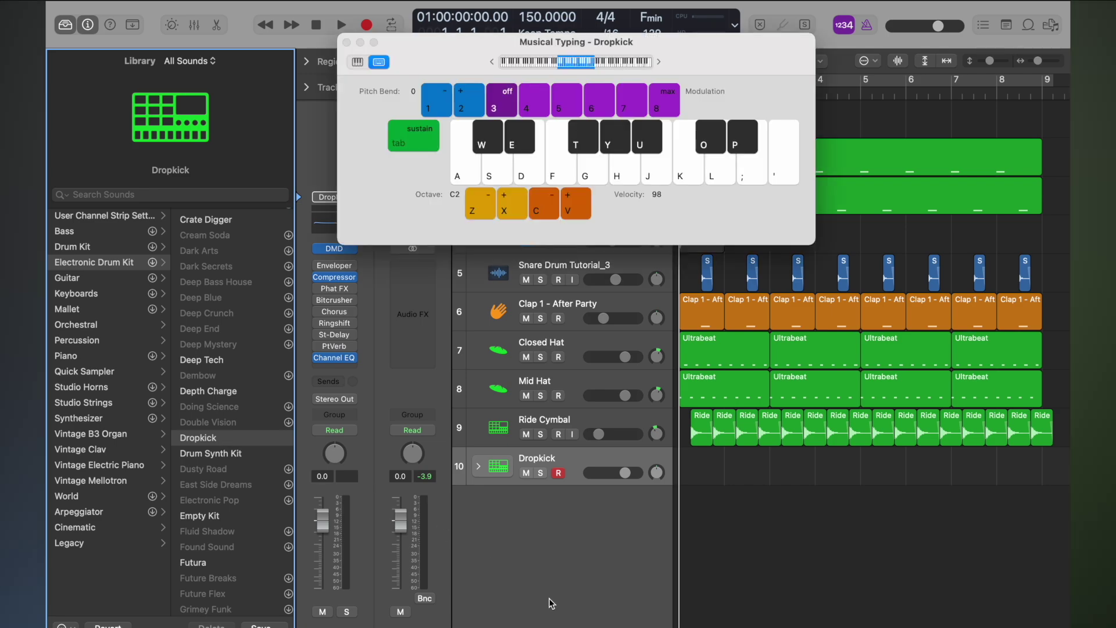
pyautogui.press('z')
pyautogui.press('a')
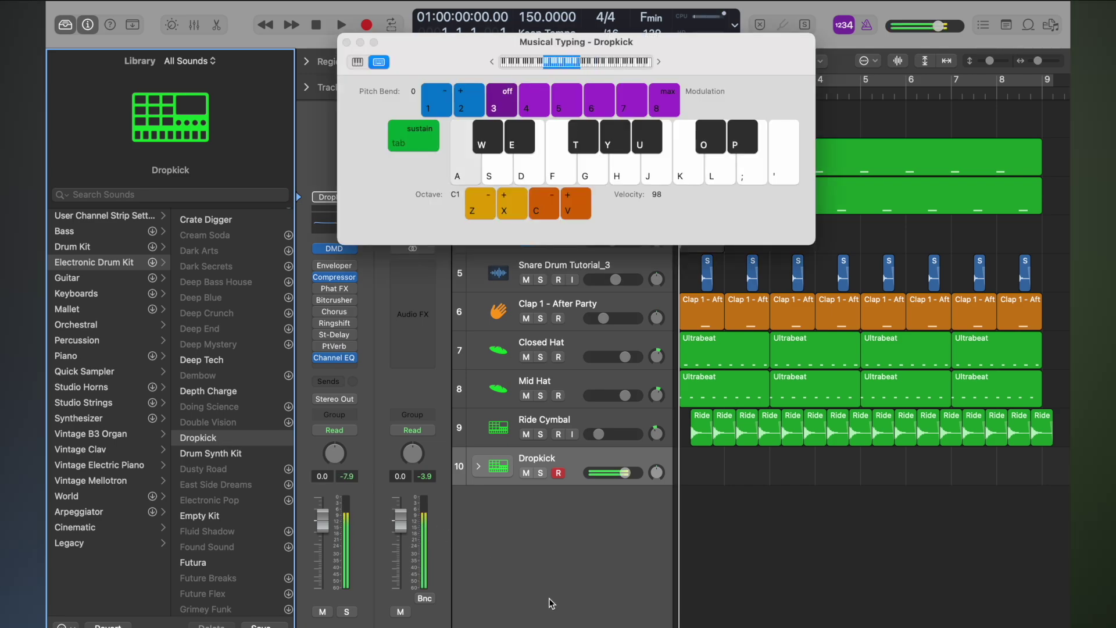
pyautogui.press('s')
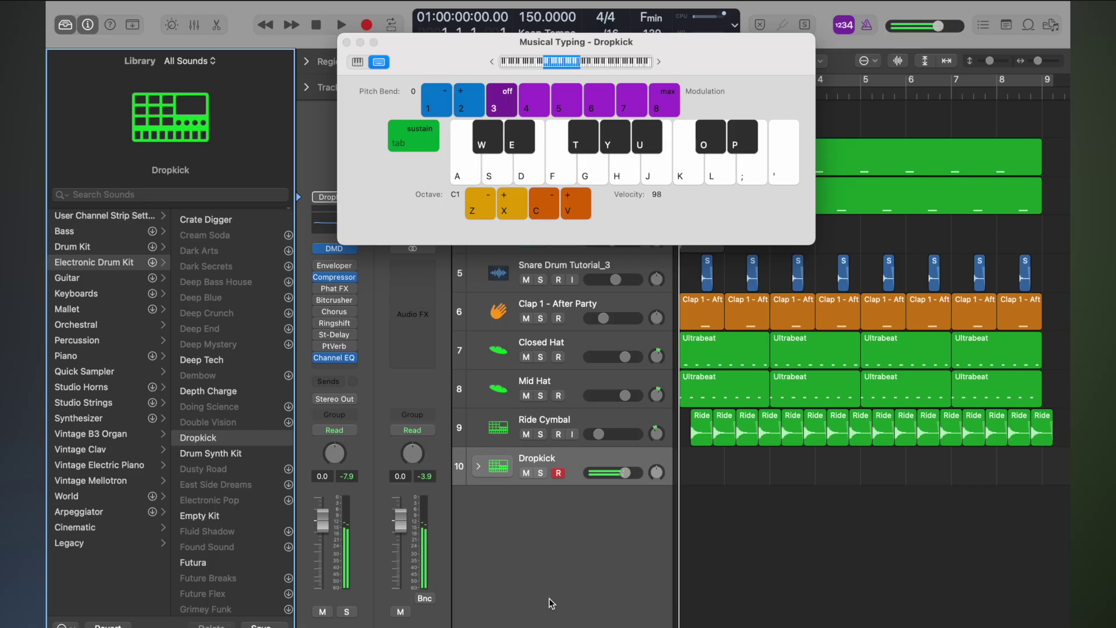
pyautogui.press('t')
pyautogui.press('u')
pyautogui.press('i')
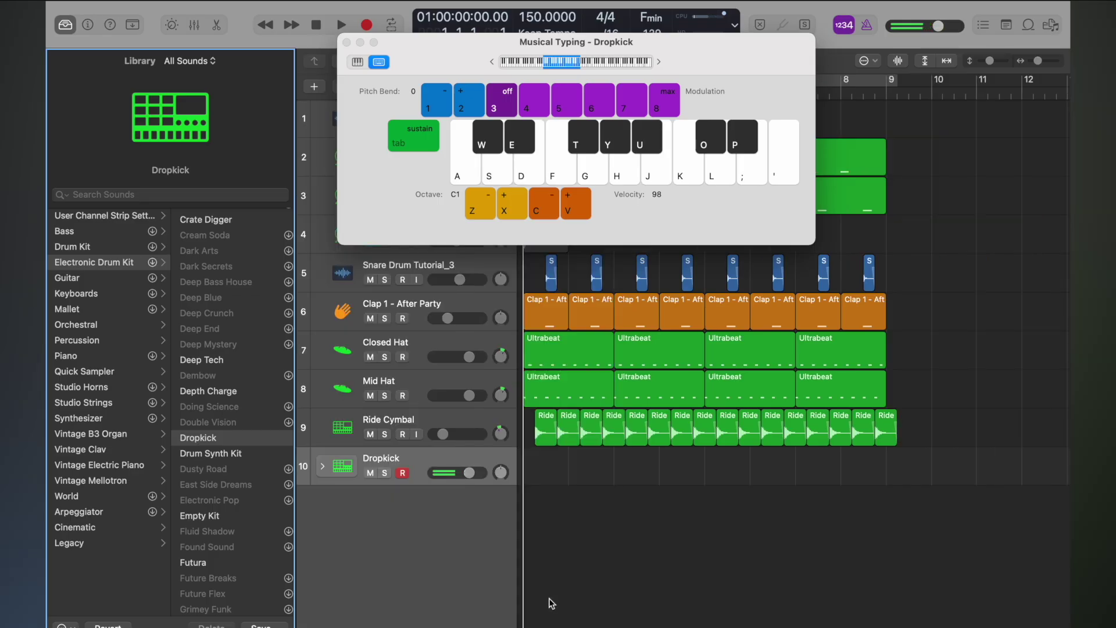
pyautogui.press('o')
pyautogui.press('o')
# - Shift the typing octave down to C0 and back to C1, and audition several Dropkick sounds again
pyautogui.press('z')
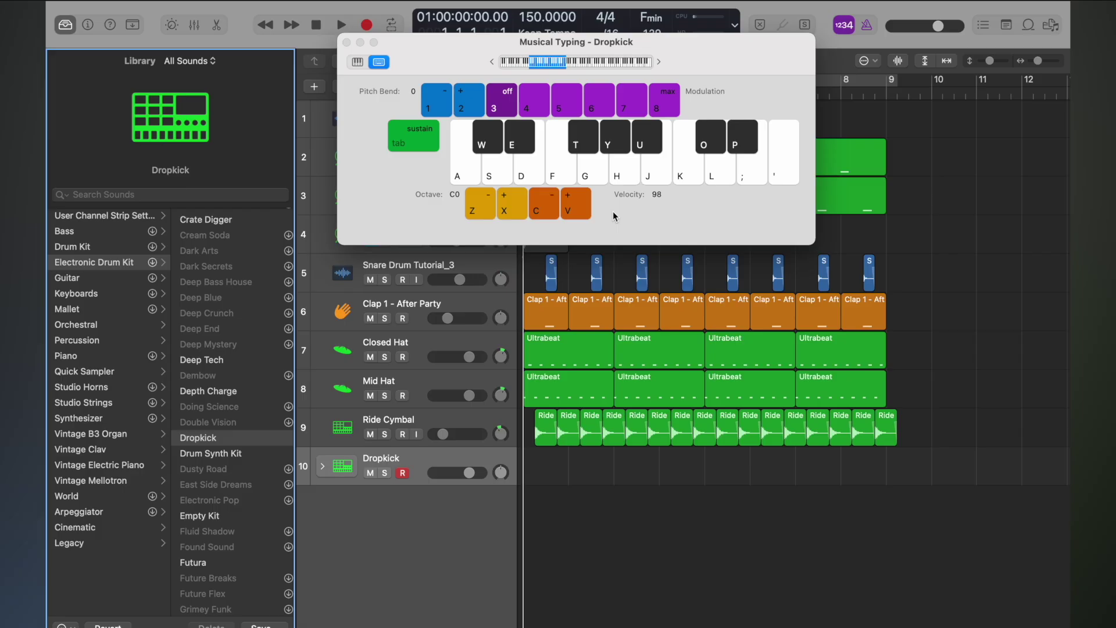
pyautogui.press('x')
pyautogui.press('a')
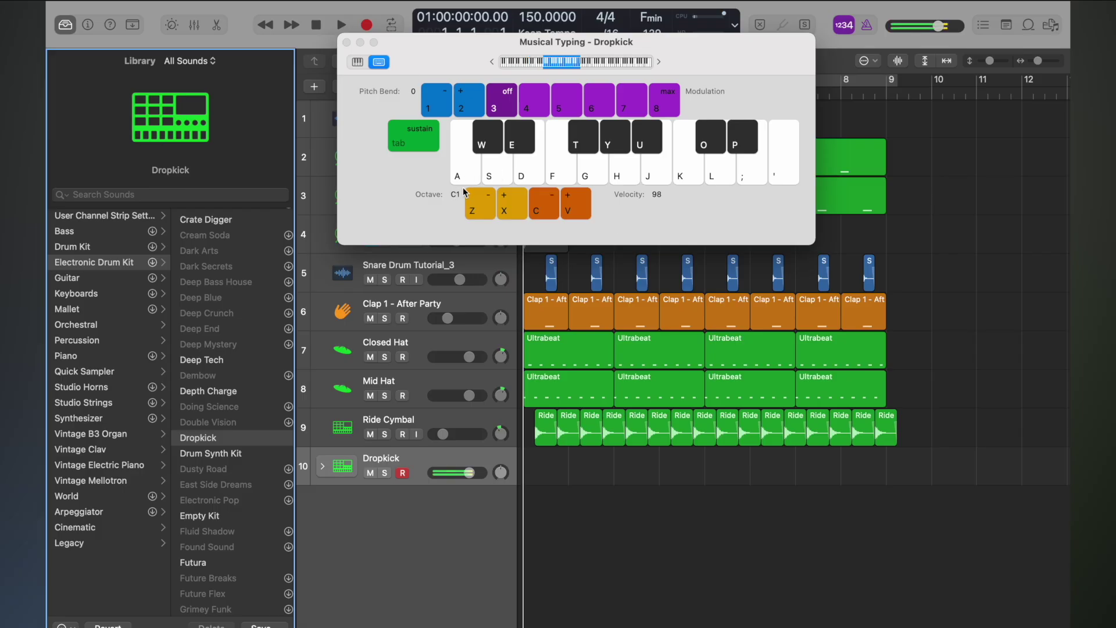
pyautogui.press('s')
pyautogui.press('d')
pyautogui.press('u')
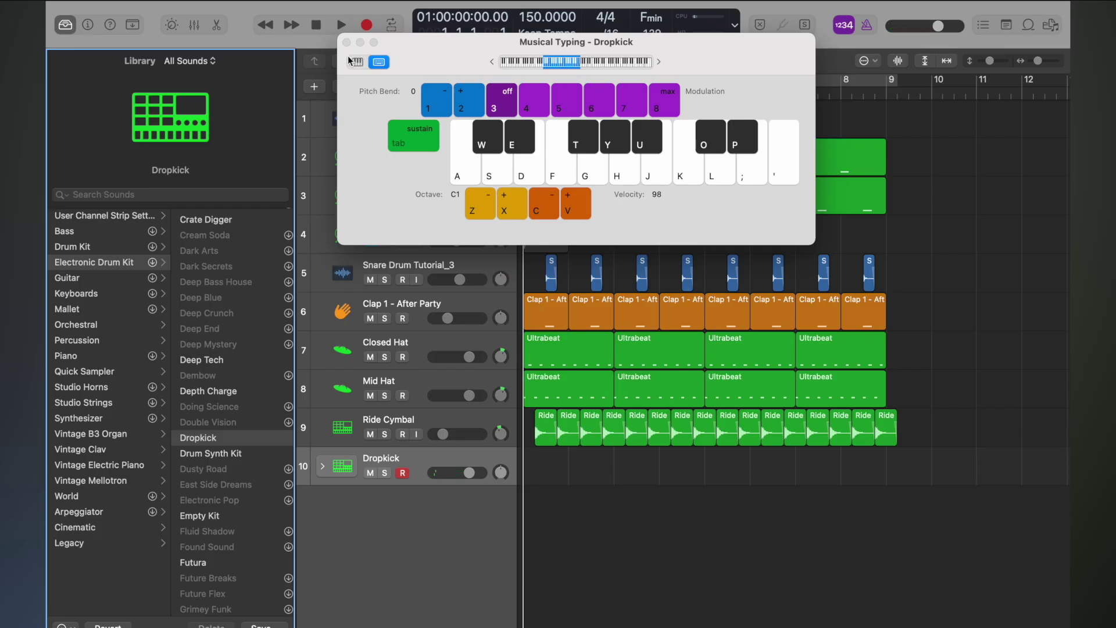
# - Load the Deep Tech kit on the tenth track and audition its drum sounds at octave C1
pyautogui.click(227, 360)
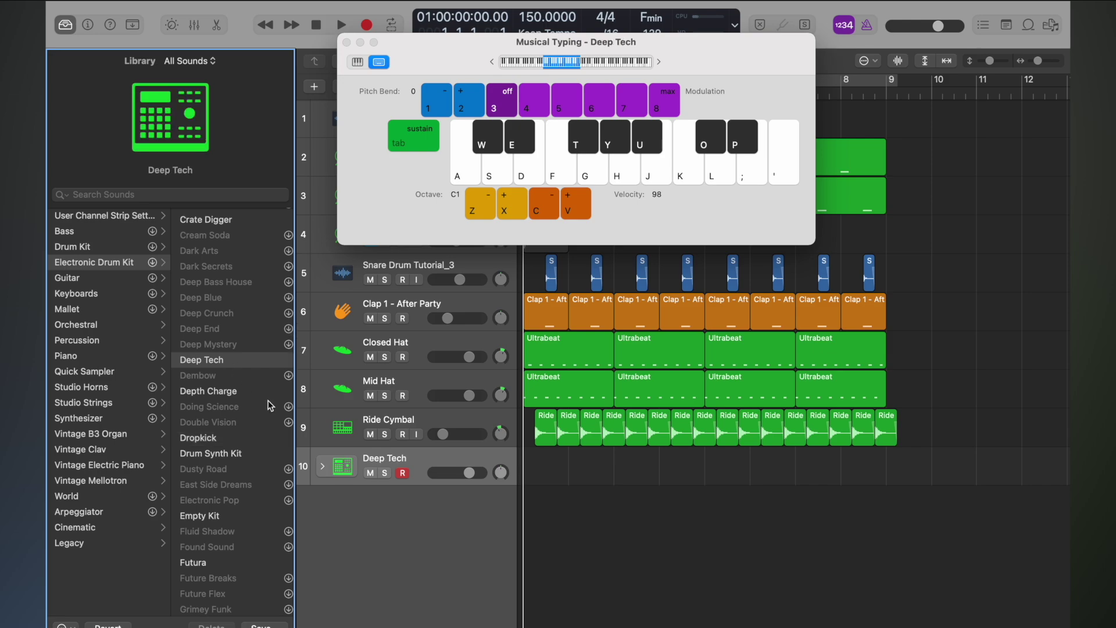
pyautogui.press('o')
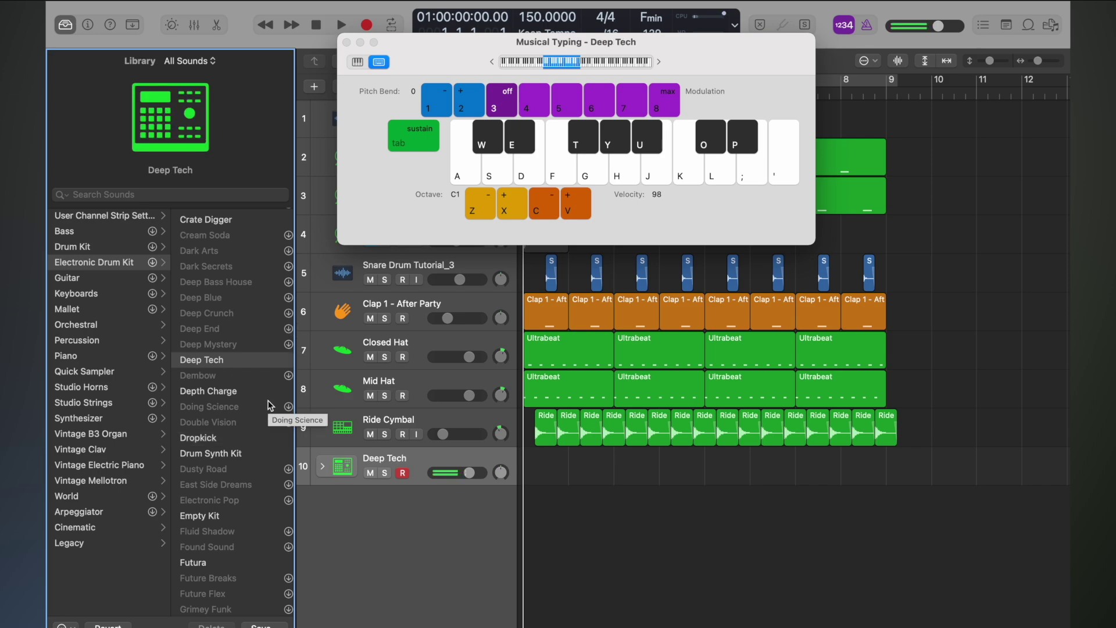
pyautogui.press('x')
pyautogui.press('z')
pyautogui.press('d')
pyautogui.press('t')
pyautogui.press('y')
pyautogui.press('k')
pyautogui.press('i')
pyautogui.press('o')
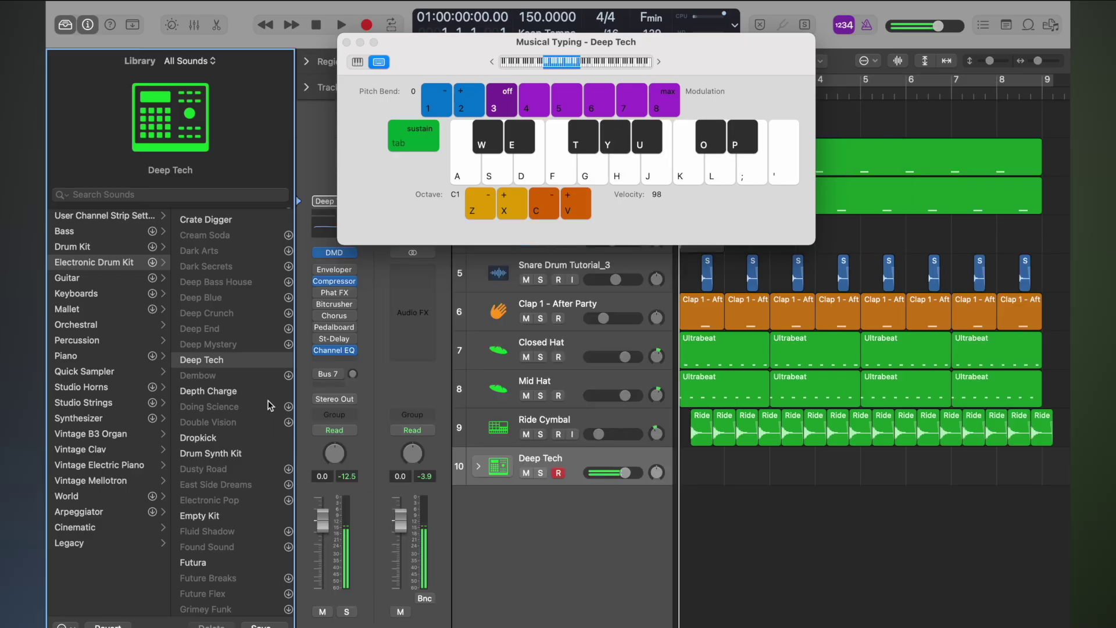
# - Lower the typing velocity to 93, load the Crate Digger kit on the tenth track, and audition its sounds
pyautogui.press('c')
pyautogui.press('Up')
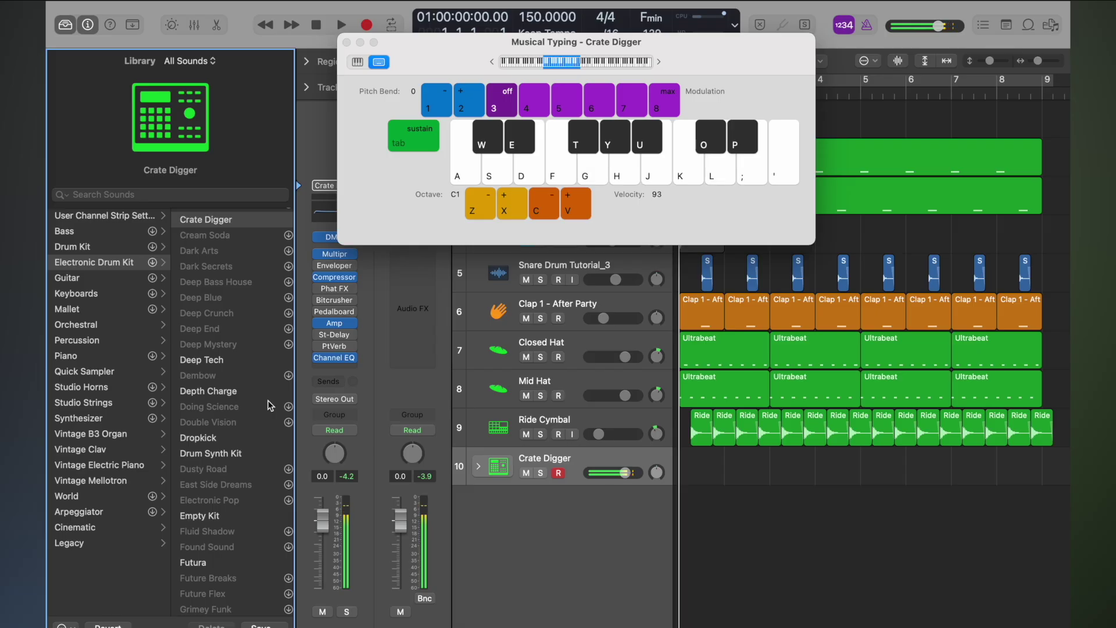
pyautogui.press('k')
pyautogui.press(';')
pyautogui.press('l')
pyautogui.press('t')
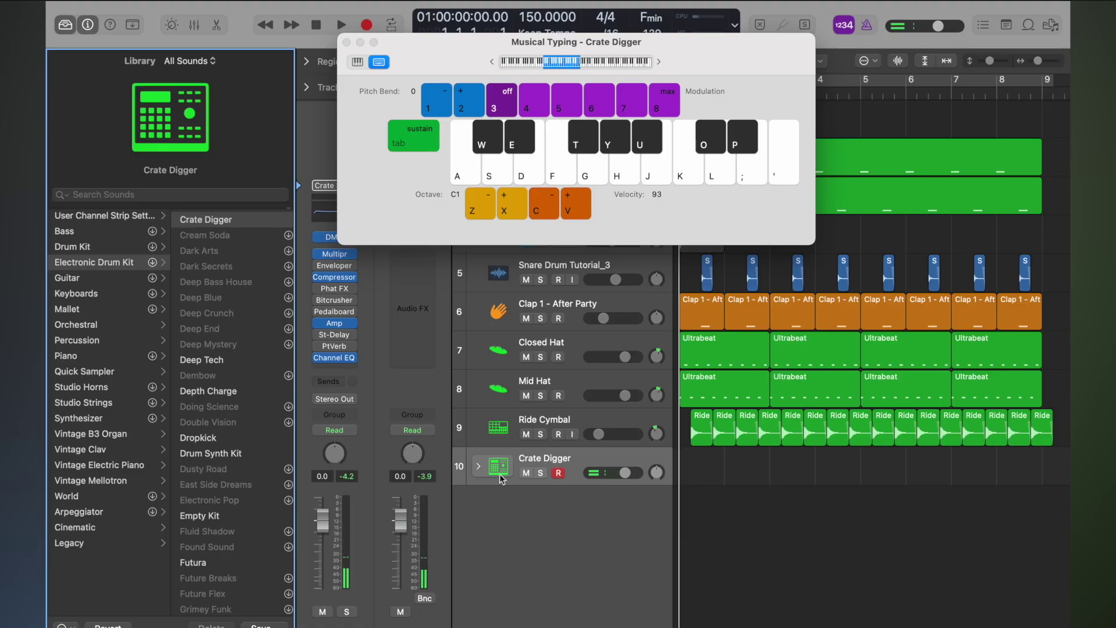
# - Close Musical Typing and try to load the SoCal kit from the library's Drum Kit category
pyautogui.scroll(-10, 241, 437)
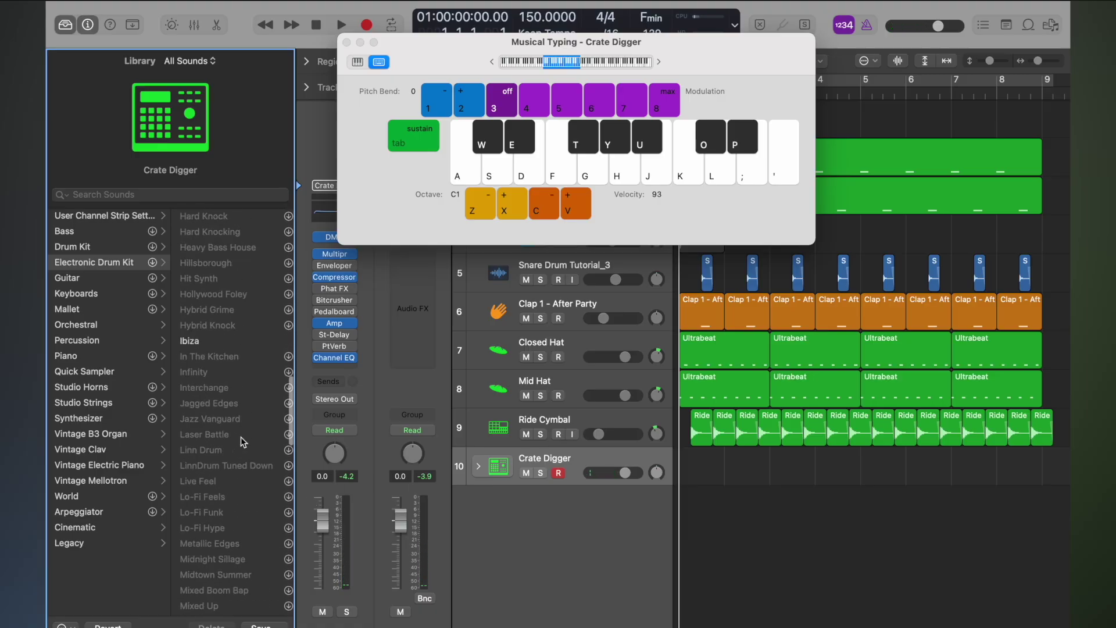
pyautogui.scroll(15, 241, 437)
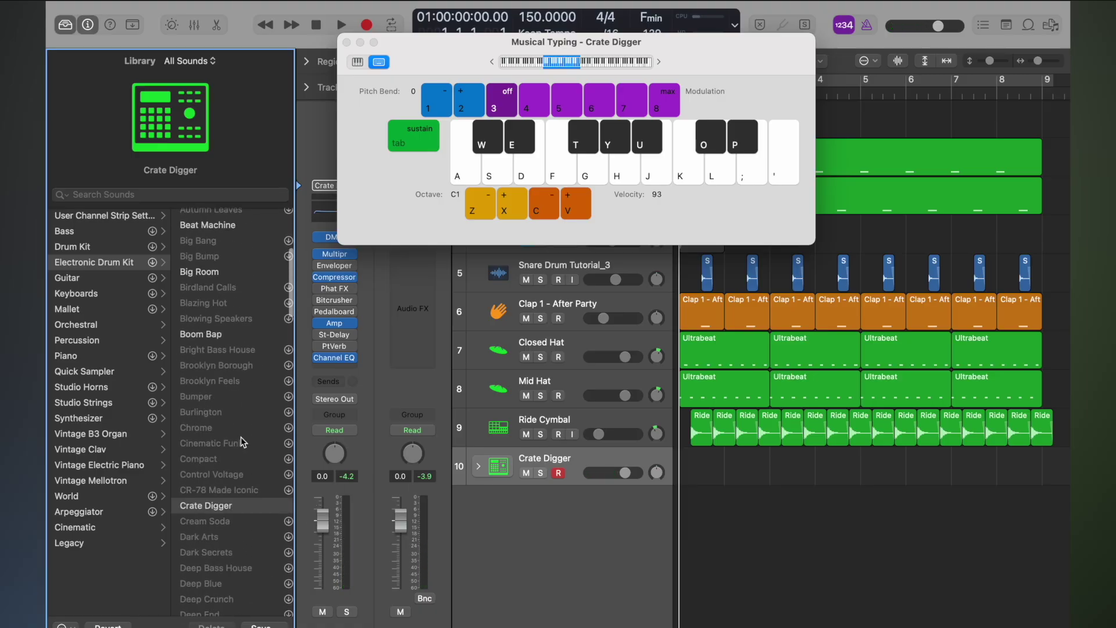
pyautogui.scroll(5, 240, 437)
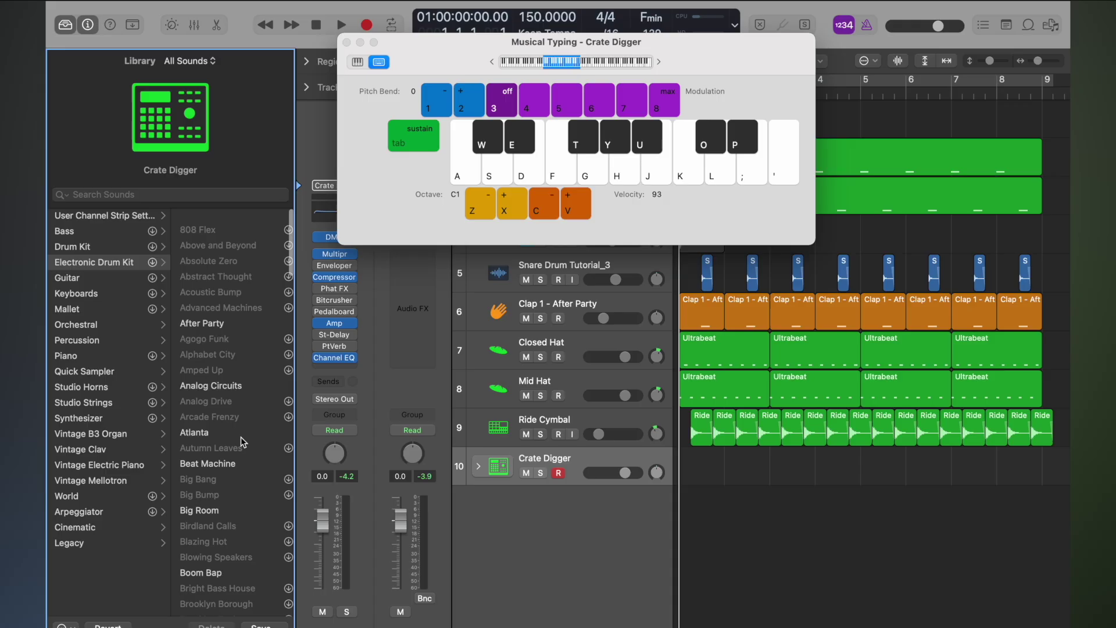
pyautogui.click(347, 45)
pyautogui.press('y')
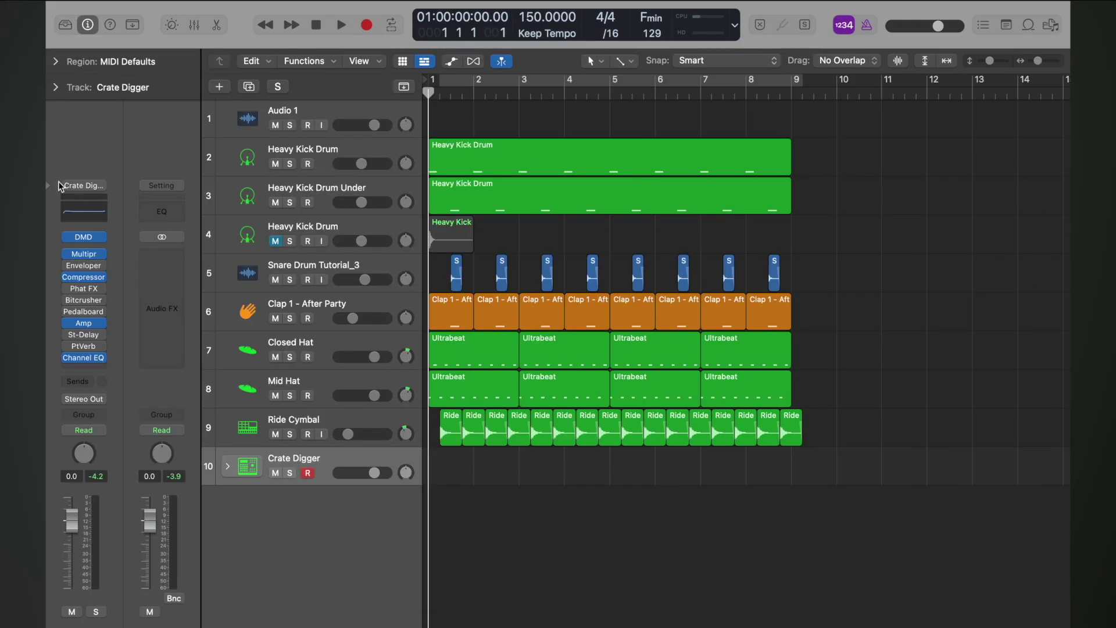
pyautogui.press('y')
pyautogui.click(109, 246)
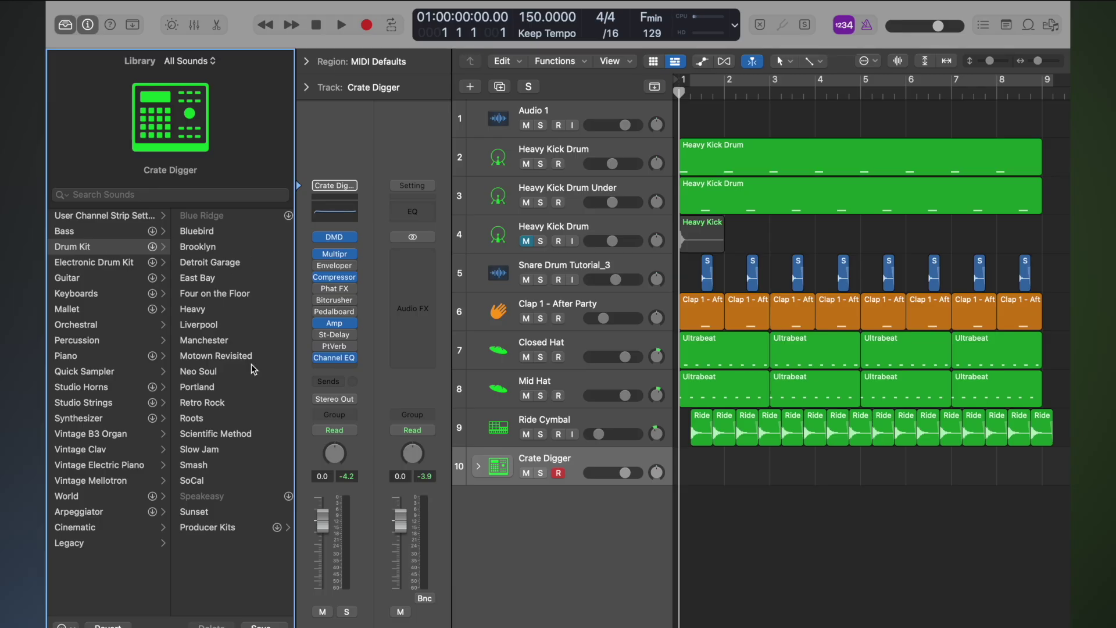
pyautogui.click(219, 479)
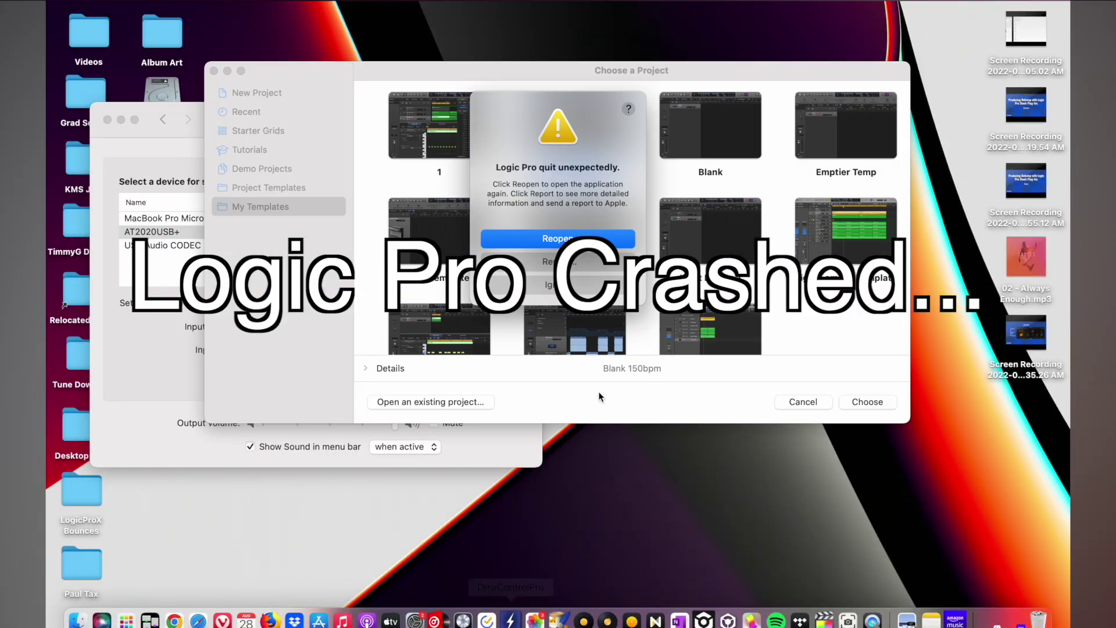
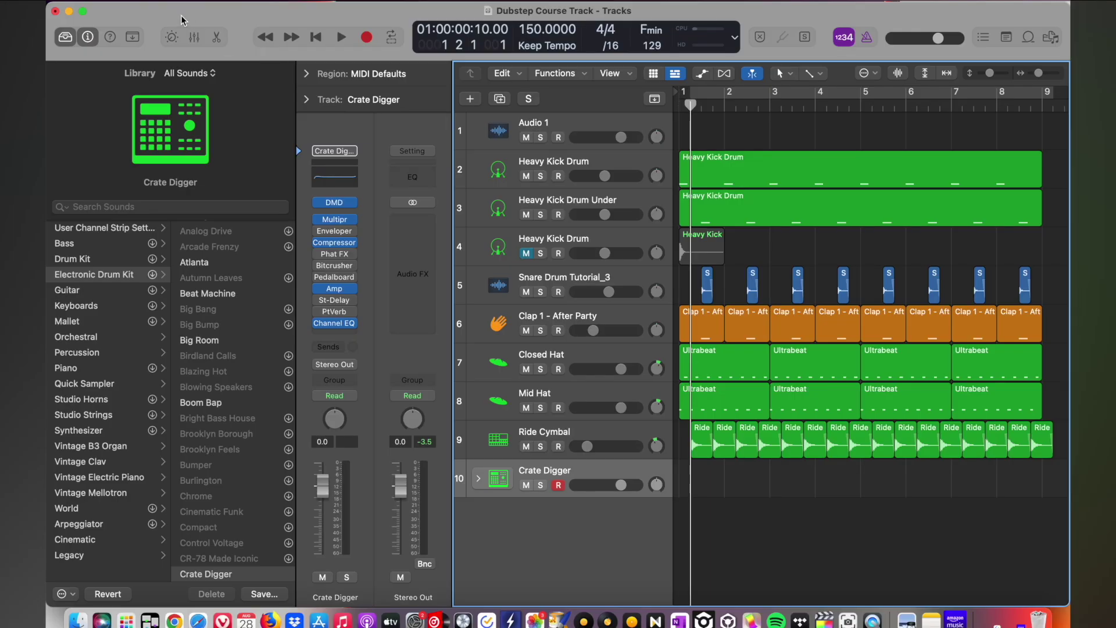
# - Load the SoCal kit from the library's Drum Kit category on the tenth track and remove its Bus 3 send
pyautogui.click(83, 11)
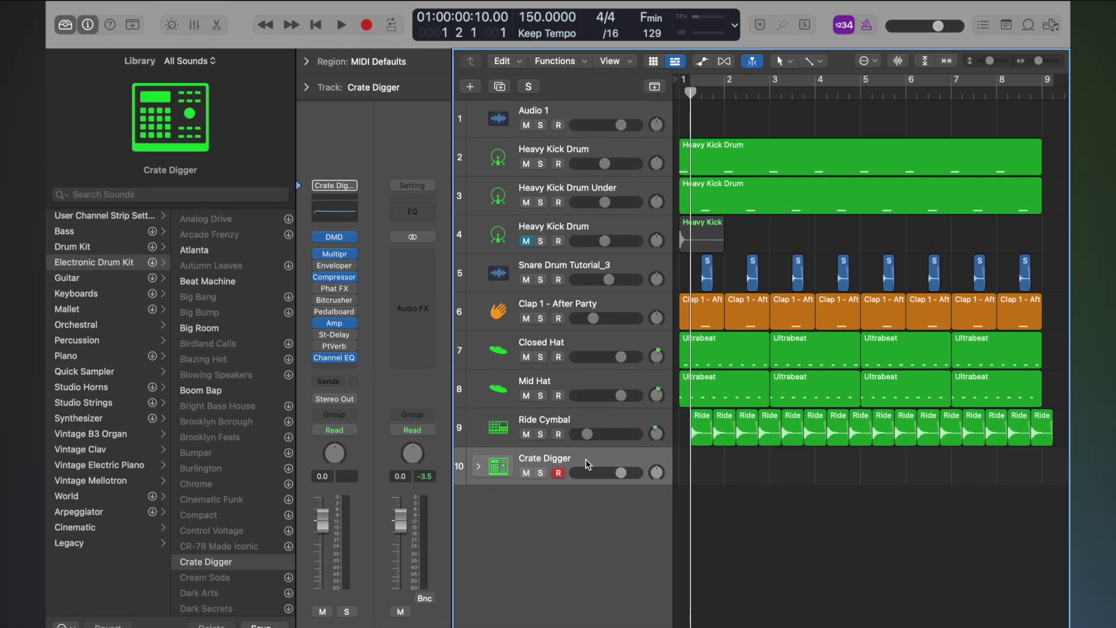
pyautogui.press('y')
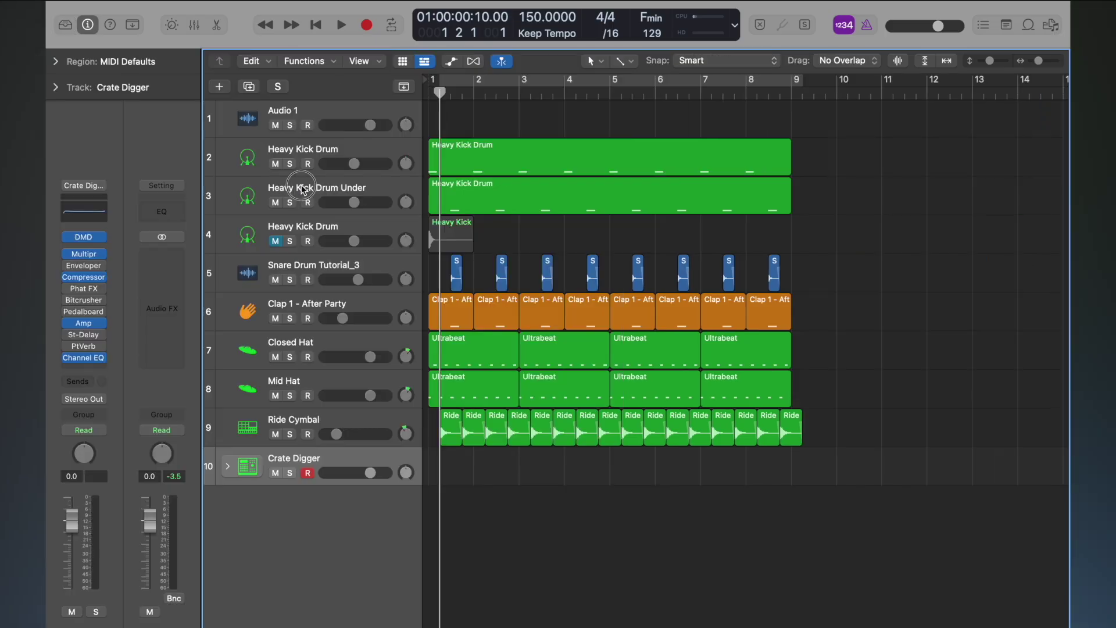
pyautogui.press('y')
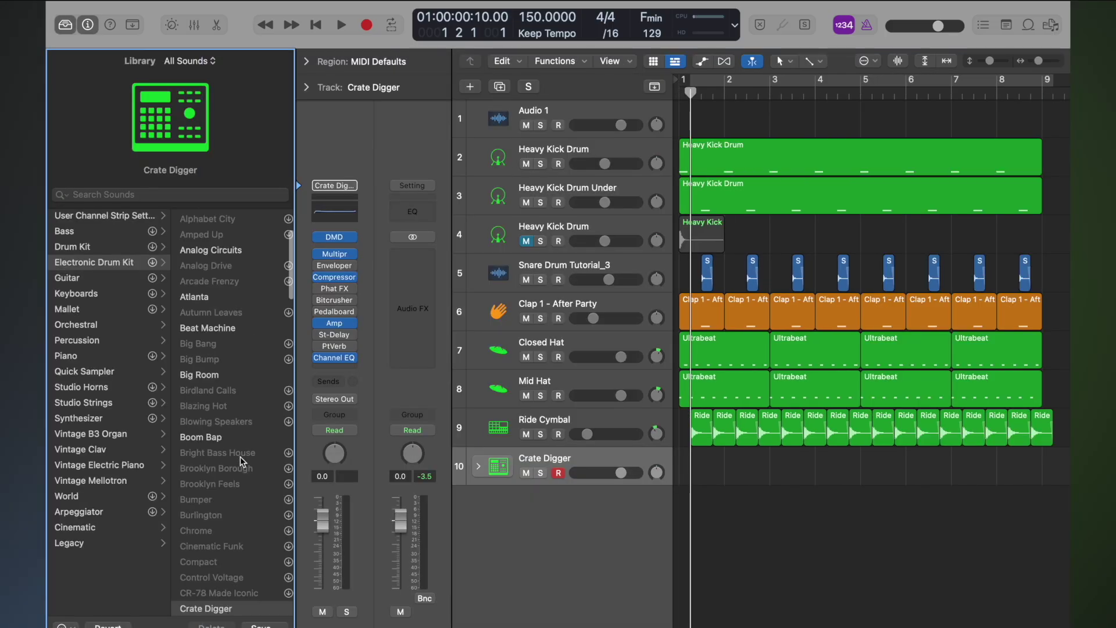
pyautogui.click(99, 249)
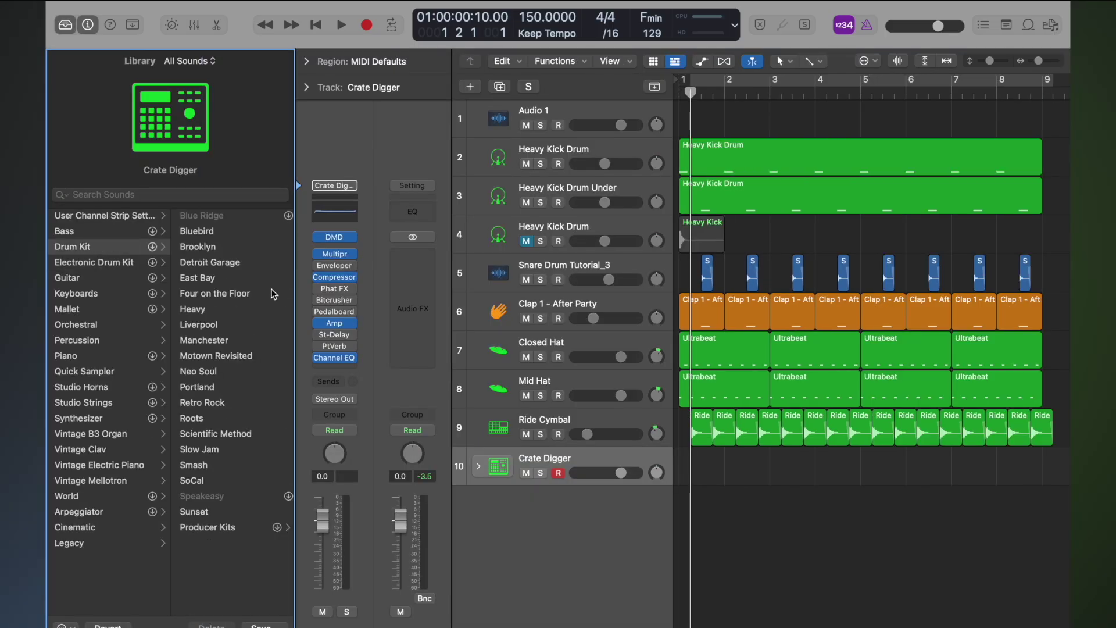
pyautogui.click(230, 480)
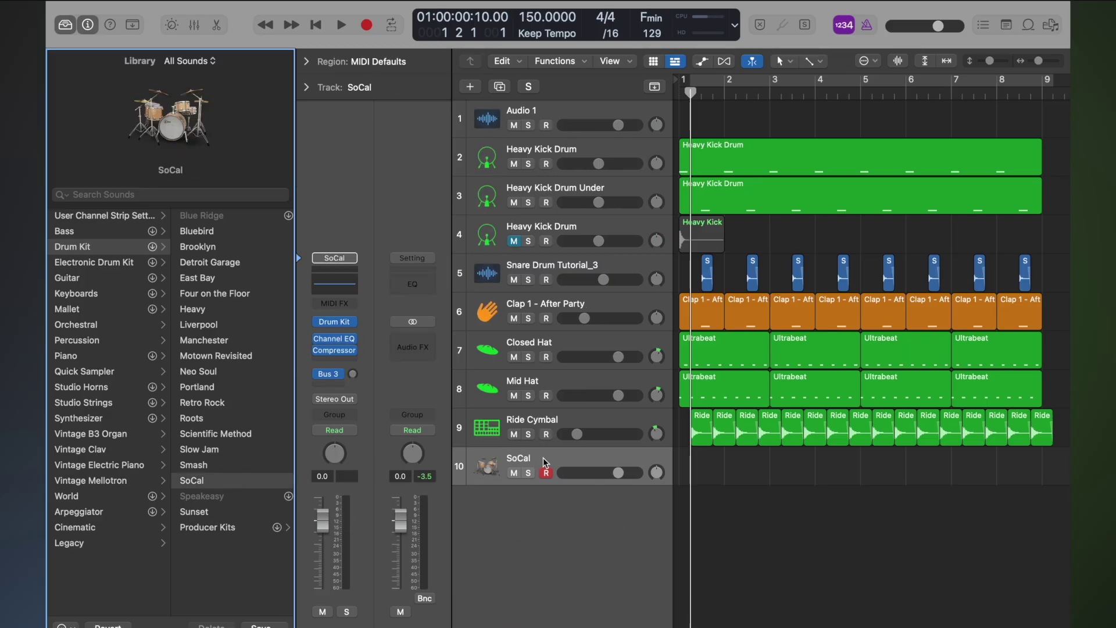
pyautogui.click(336, 375)
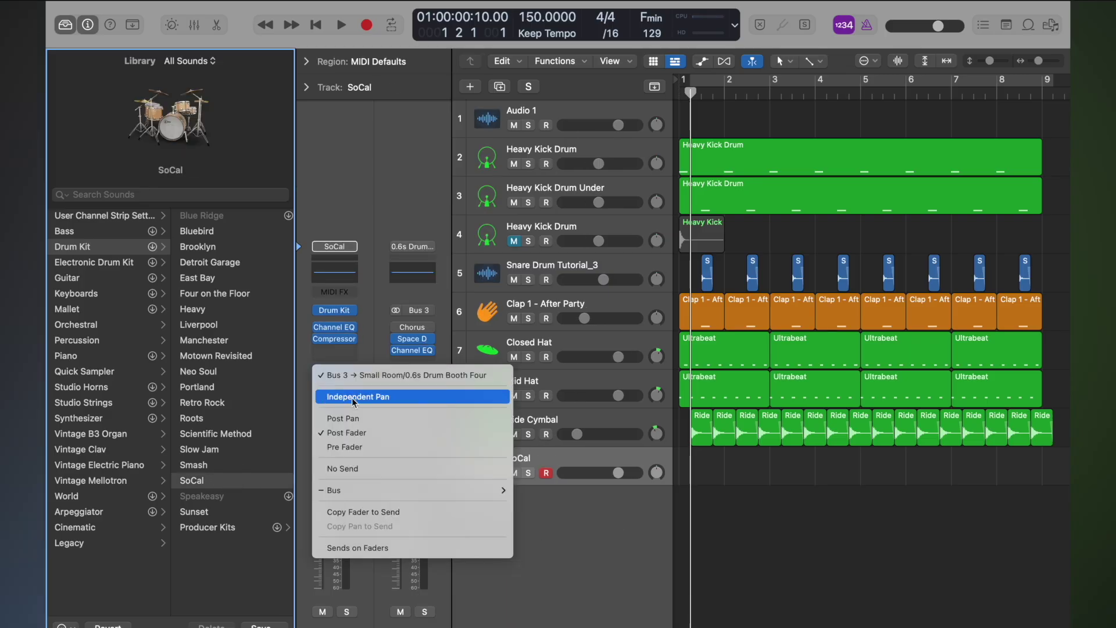
pyautogui.click(355, 469)
# - Open Musical Typing, audition a few SoCal drum sounds at octave C2, and close it again
pyautogui.press('super+k')
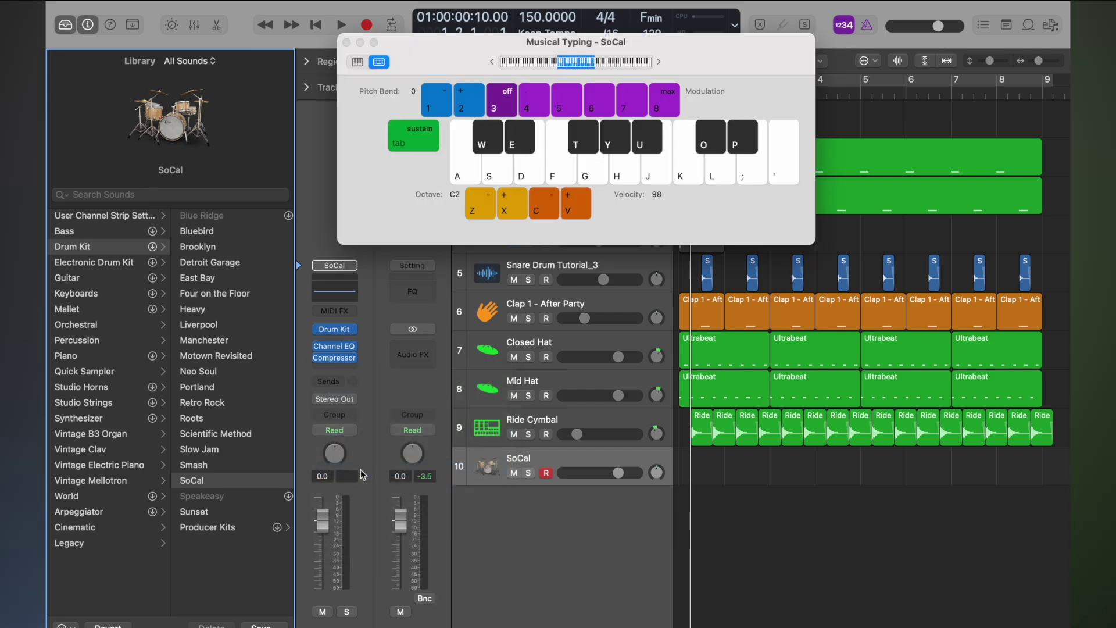
pyautogui.press('d')
pyautogui.press('w')
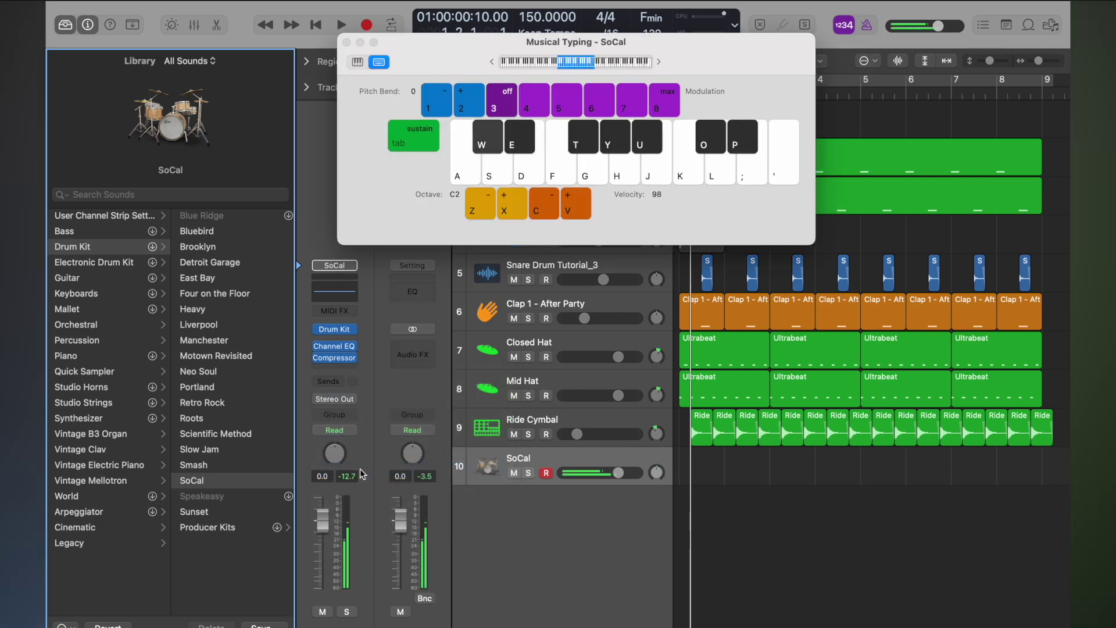
pyautogui.press('w')
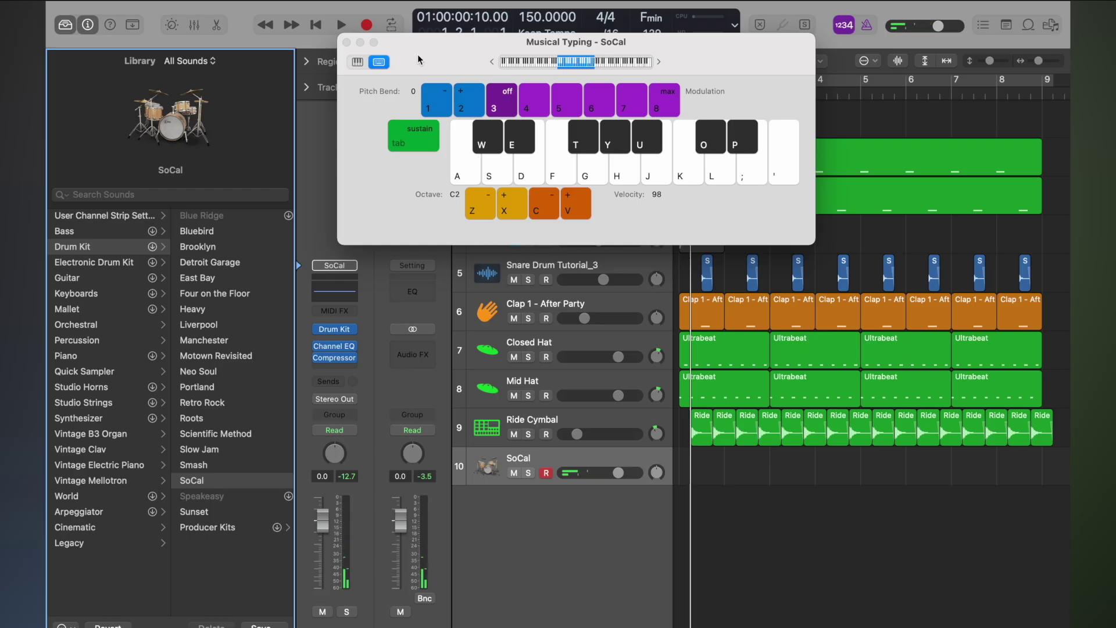
pyautogui.click(347, 43)
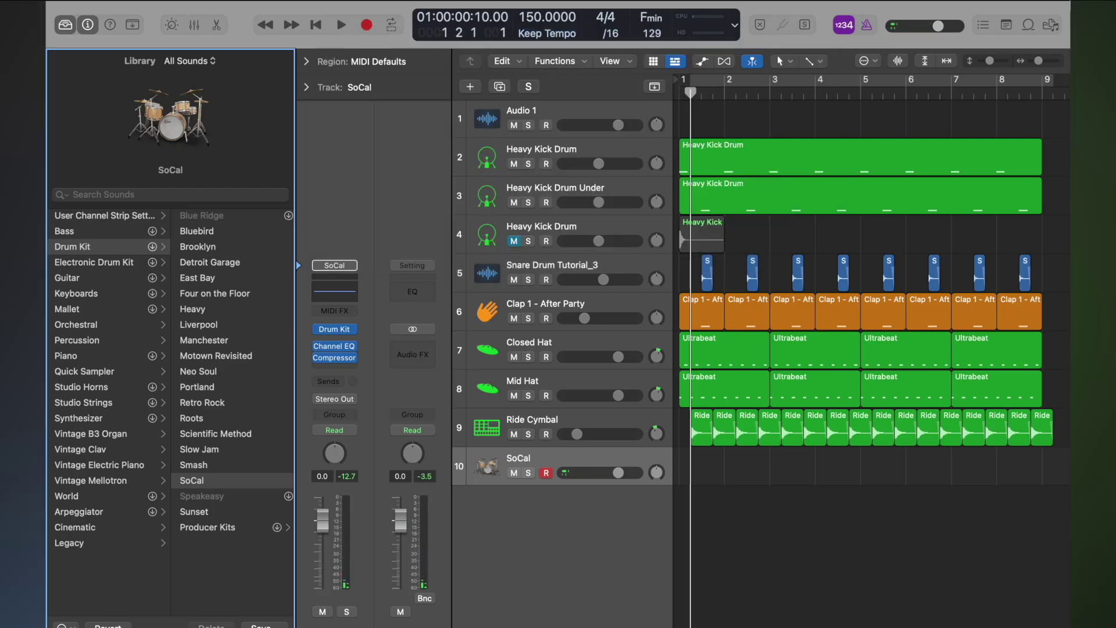
# - Open the Loop Browser, search My Loops for "crash", and preview the Crash loop
pyautogui.click(1029, 24)
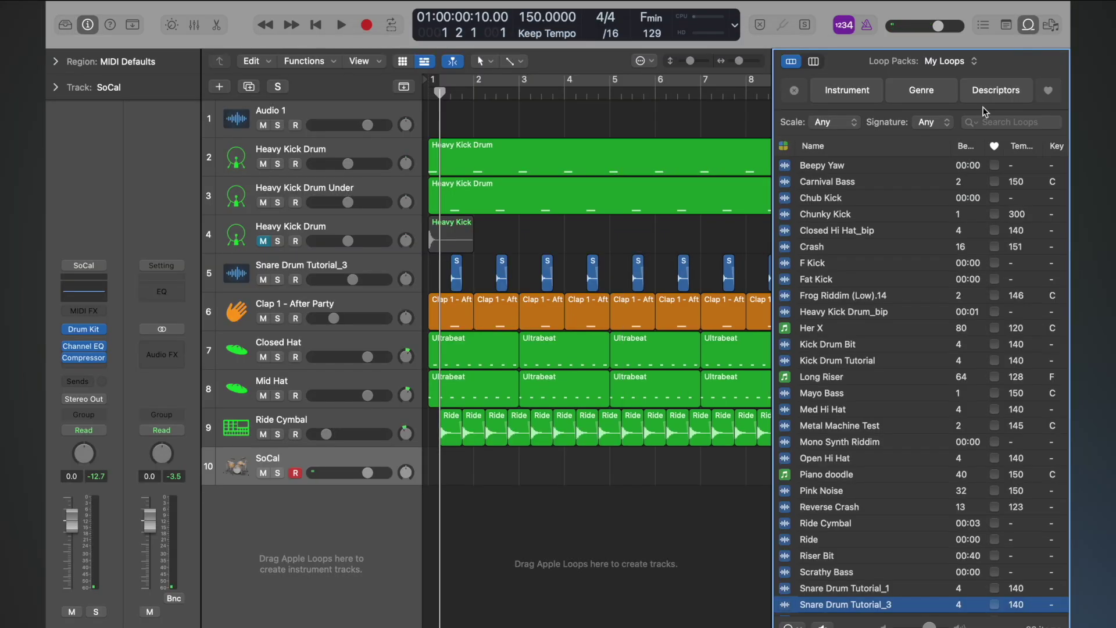
pyautogui.click(1023, 122)
pyautogui.write('crash')
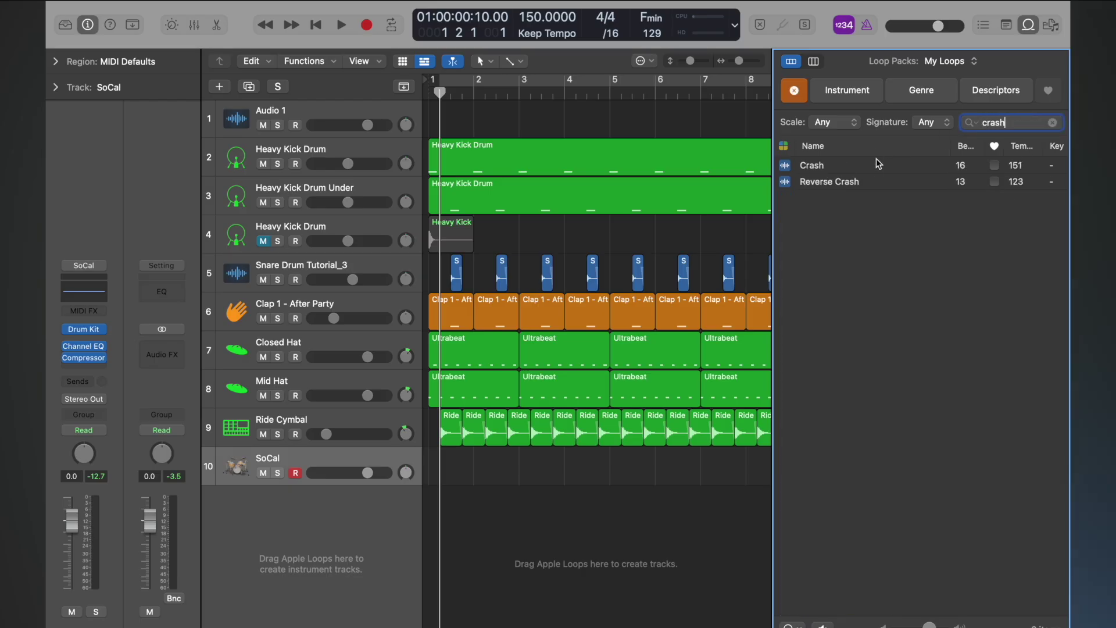
pyautogui.click(873, 166)
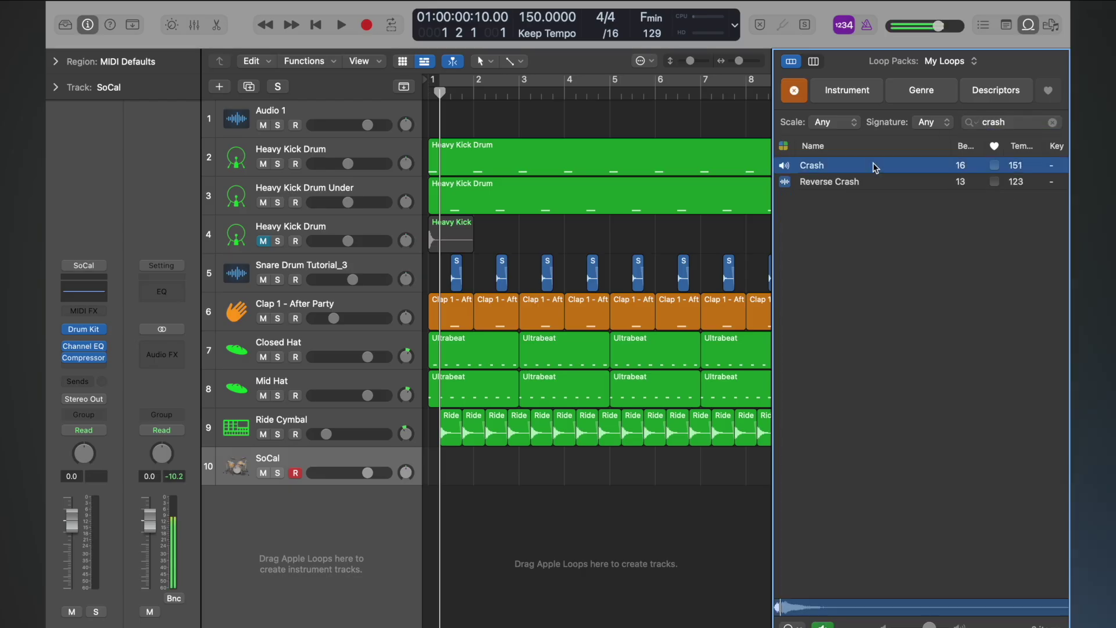
pyautogui.click(679, 508)
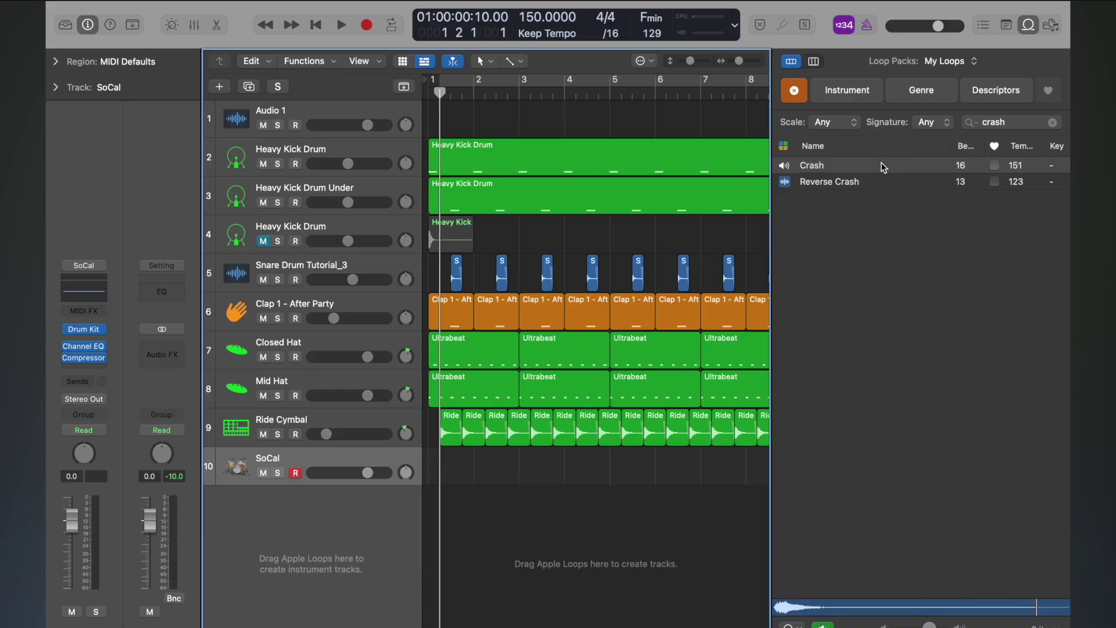
pyautogui.click(792, 169)
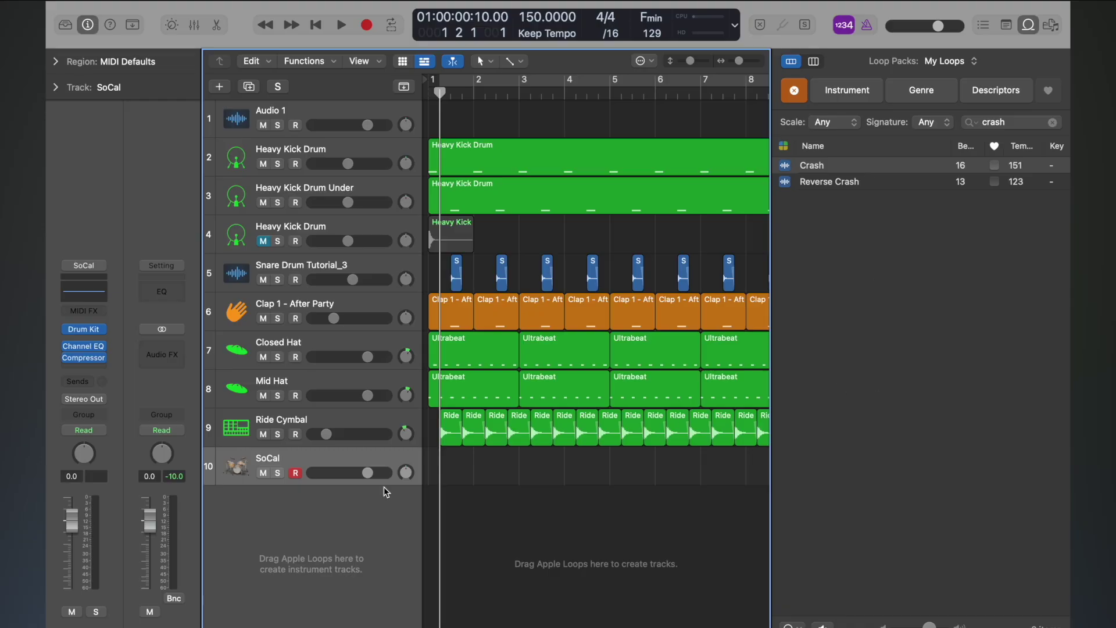
# - Reopen Musical Typing and audition the SoCal kit's sounds at octave C2 again
pyautogui.press('super+k')
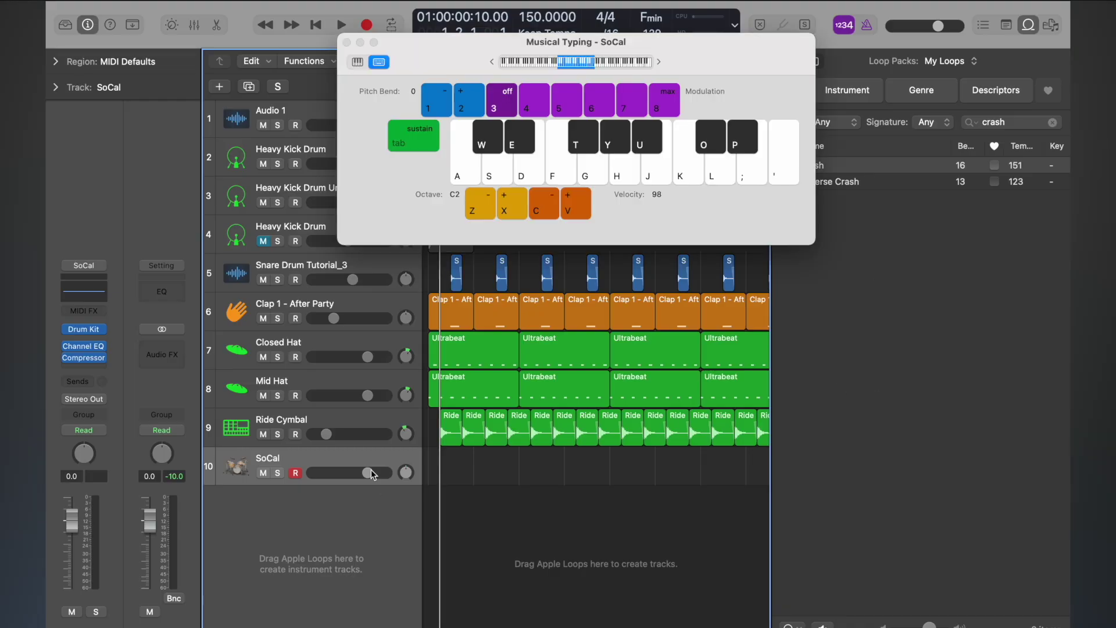
pyautogui.press('e')
pyautogui.press('d')
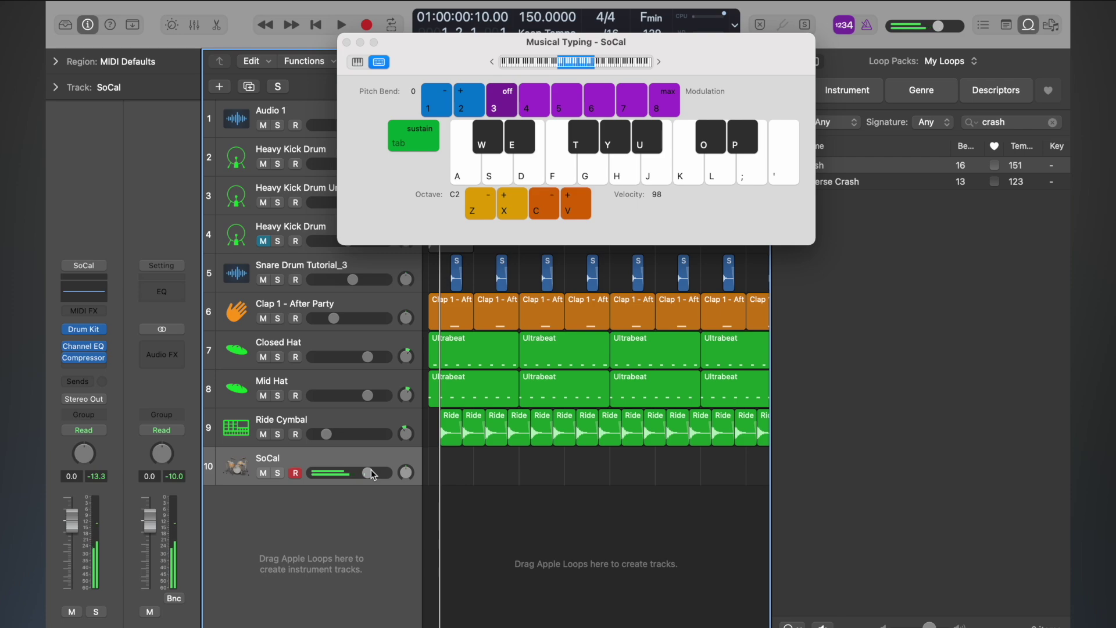
pyautogui.press('d')
# - Raise the typing octave to C6 and bring it back down to C2
pyautogui.click(512, 204)
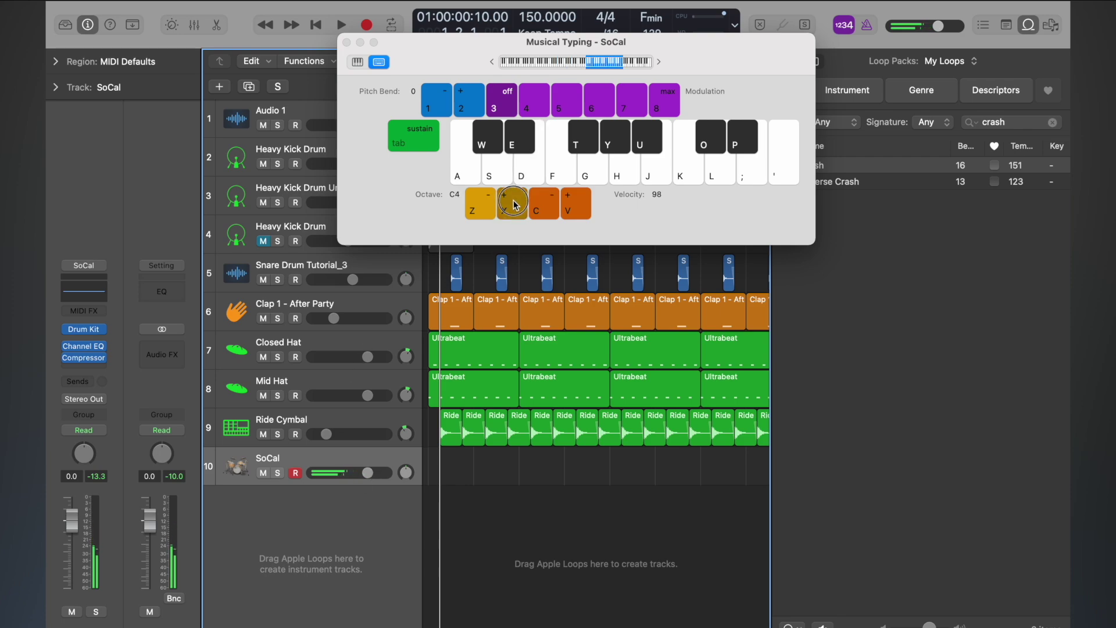
pyautogui.doubleClick(513, 205)
pyautogui.doubleClick(512, 205)
pyautogui.click(490, 206)
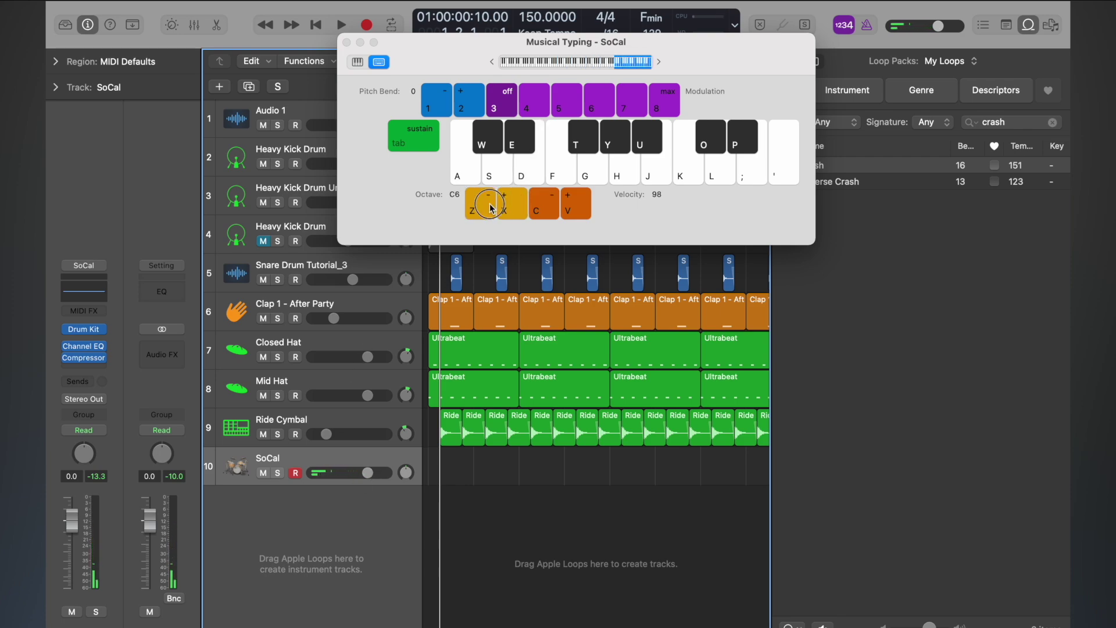
pyautogui.tripleClick(491, 208)
pyautogui.click(491, 208)
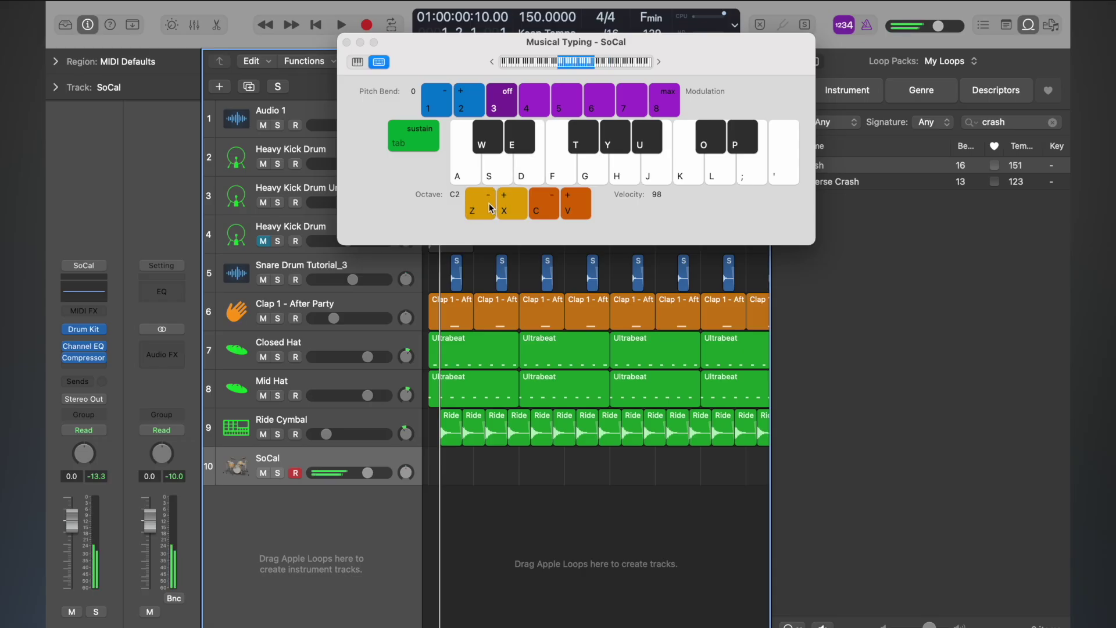
# - Set the typing velocity to 127 and audition the SoCal kit, shifting the octave up and back to C2
pyautogui.click(584, 211)
pyautogui.click(586, 213)
pyautogui.press('w')
pyautogui.press('x')
pyautogui.press('x')
pyautogui.press('z')
pyautogui.press('z')
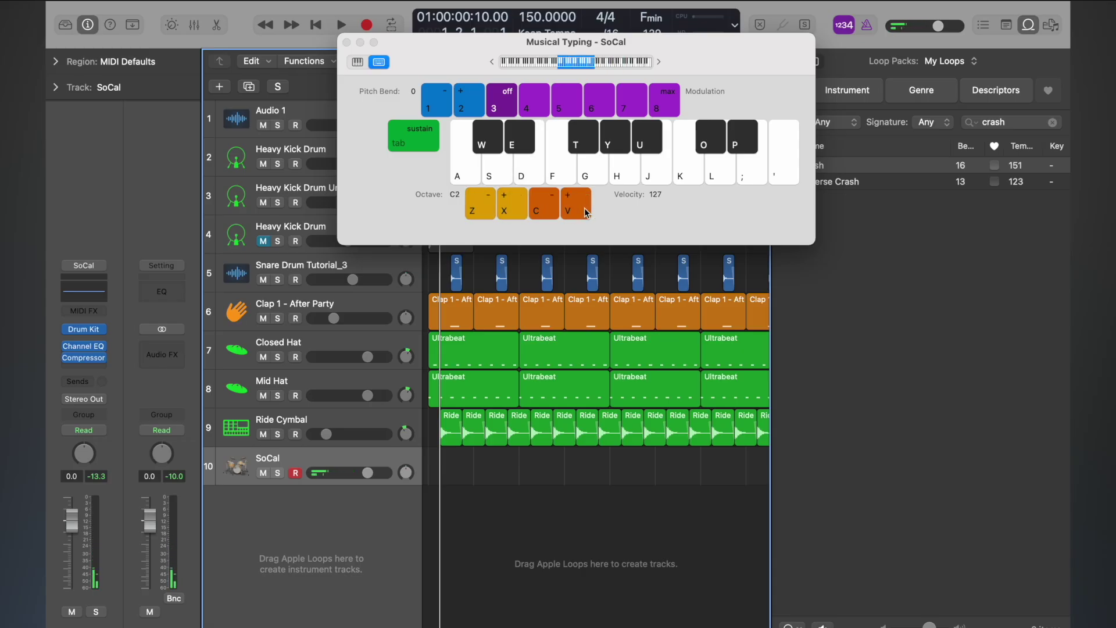
# - Lower the typing octave to C1, audition the SoCal kit at both octaves, and hide the track inspector
pyautogui.press('h')
pyautogui.press('z')
pyautogui.press('h')
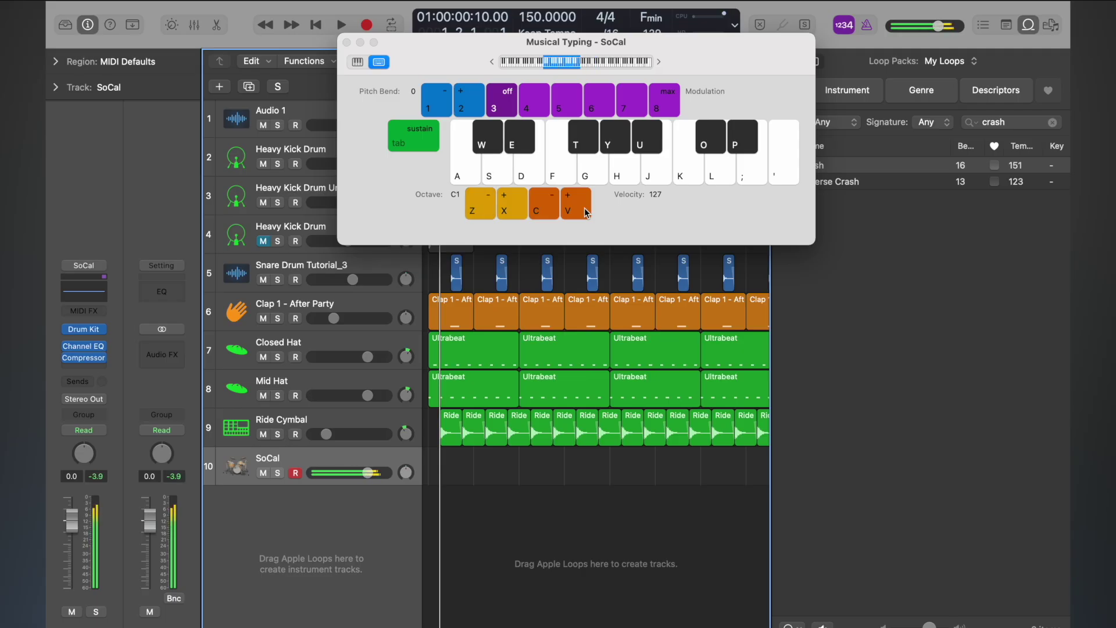
pyautogui.press('i')
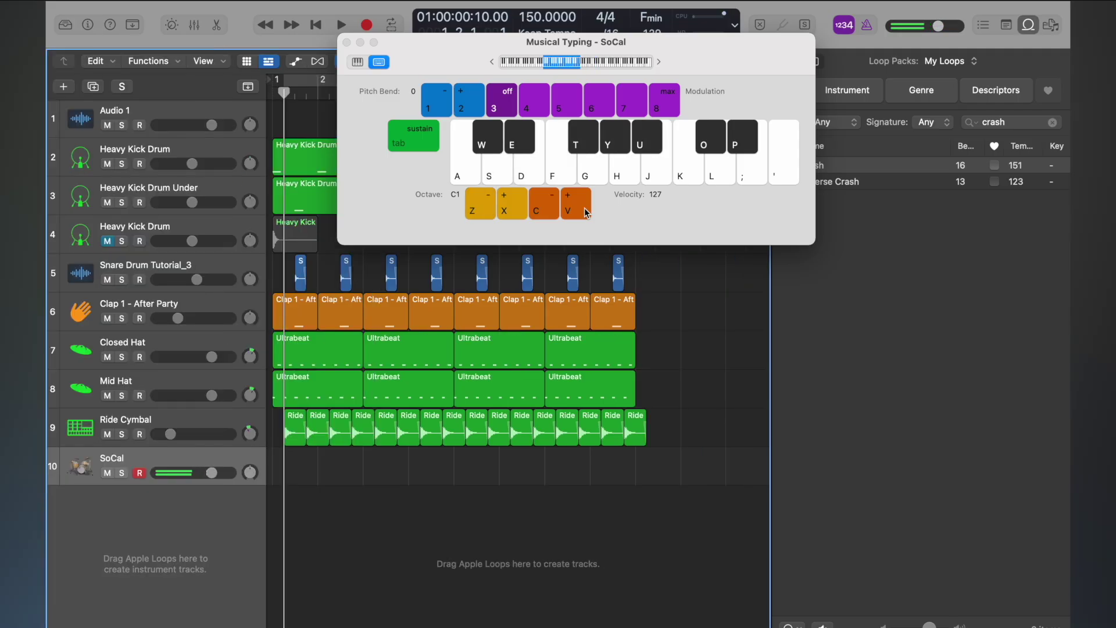
# - Audition the SoCal kit's sound on the O key several more times and close Musical Typing
pyautogui.press('o')
pyautogui.press('o')
pyautogui.press('o')
pyautogui.click(716, 140)
pyautogui.click(347, 43)
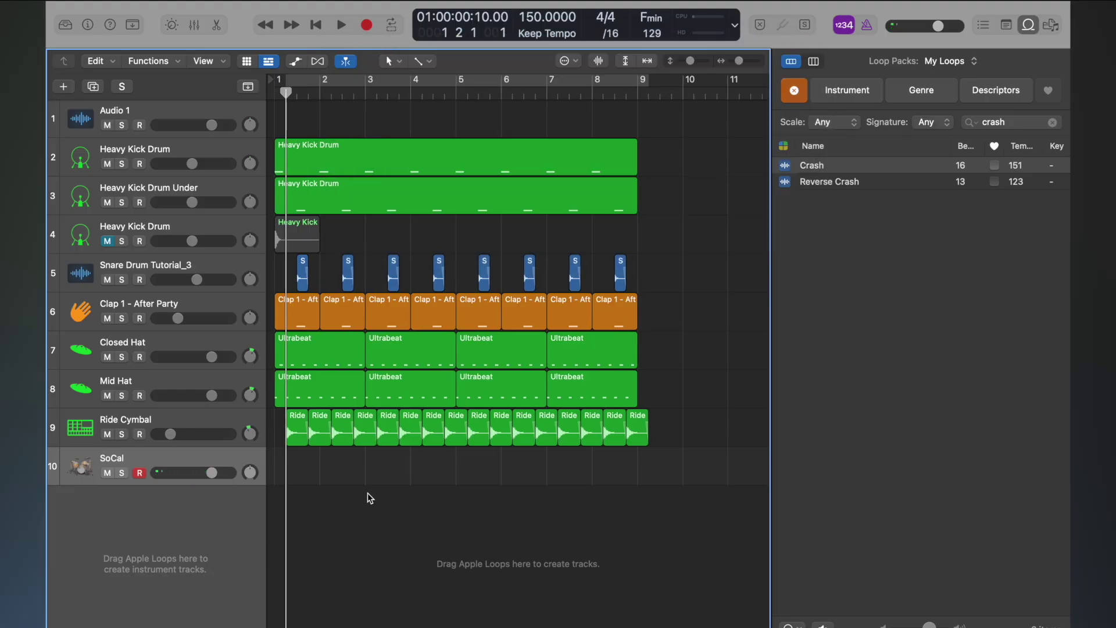
# - Create an empty MIDI region at bar 1 on the SoCal track and open it in the Piano Roll
pyautogui.rightClick(293, 473)
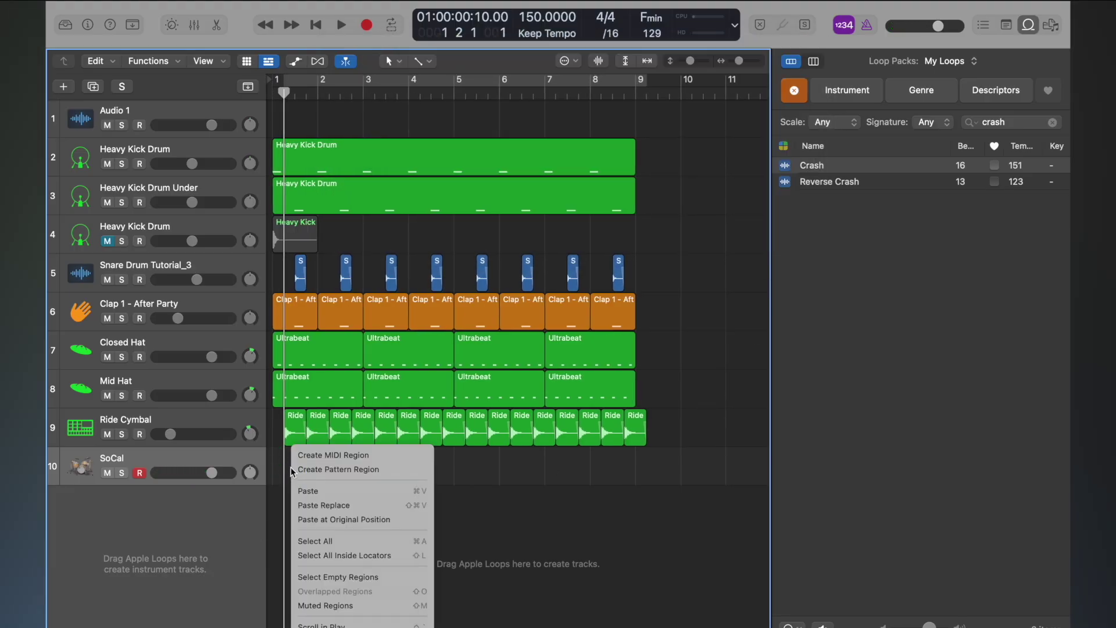
pyautogui.click(279, 465)
pyautogui.rightClick(280, 465)
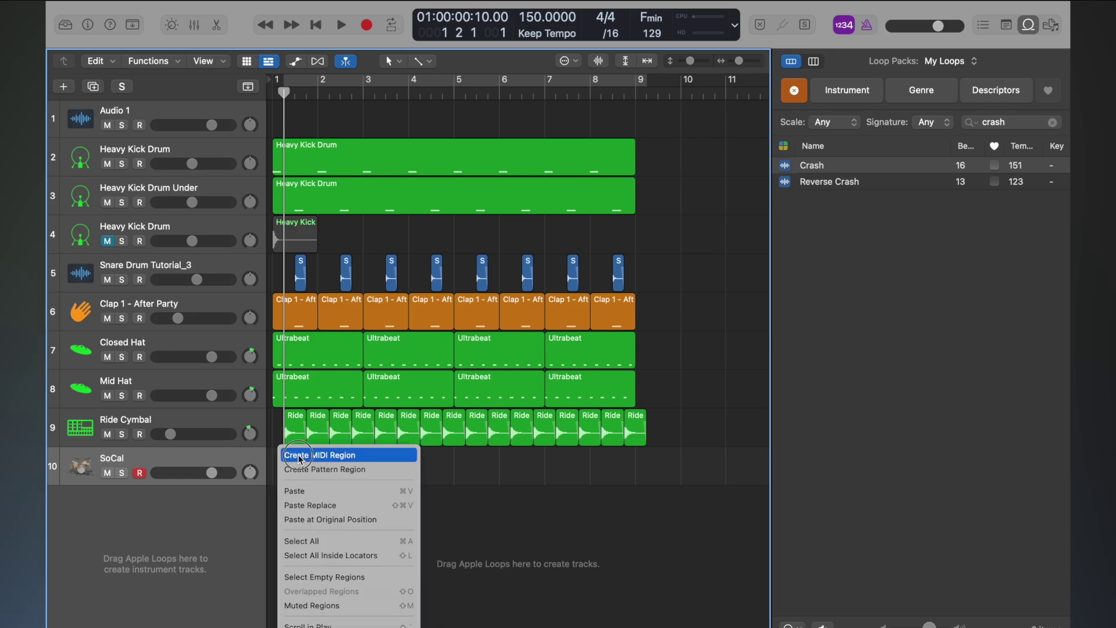
pyautogui.click(296, 457)
pyautogui.doubleClick(294, 468)
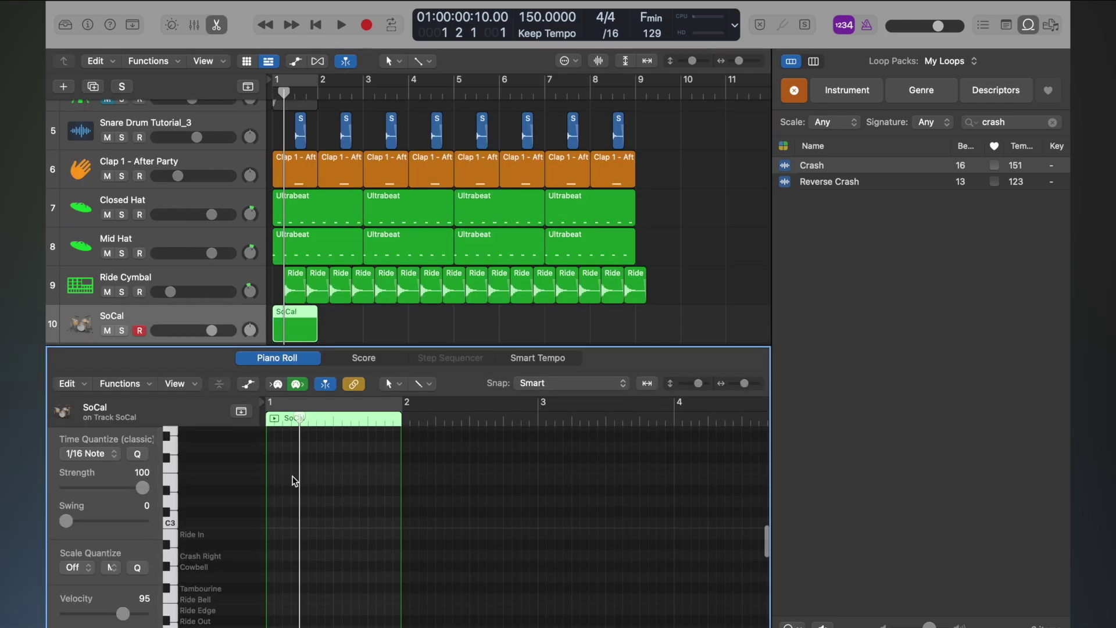
# - Audition the SoCal kit's drum sounds in the Piano Roll to find the crash cymbals
pyautogui.scroll(-5, 290, 513)
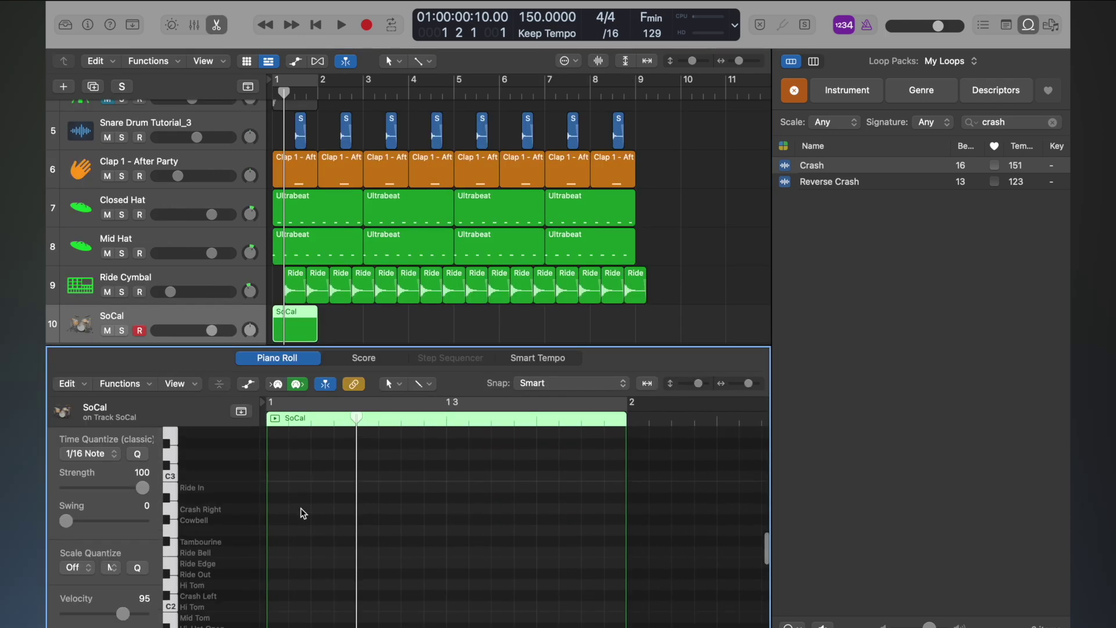
pyautogui.scroll(-3, 263, 535)
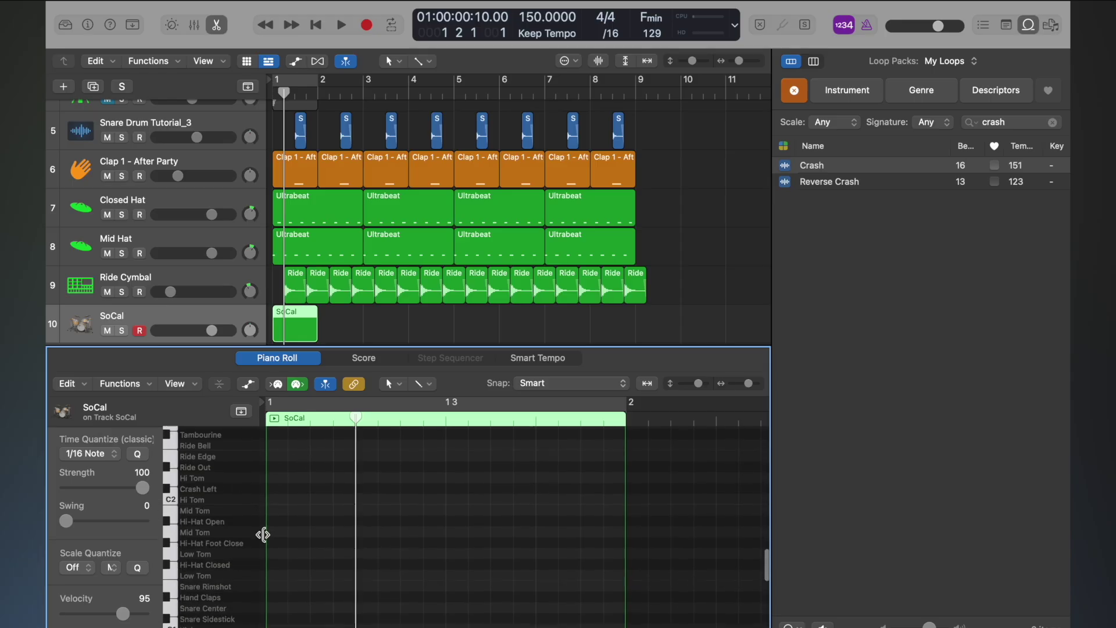
pyautogui.click(174, 555)
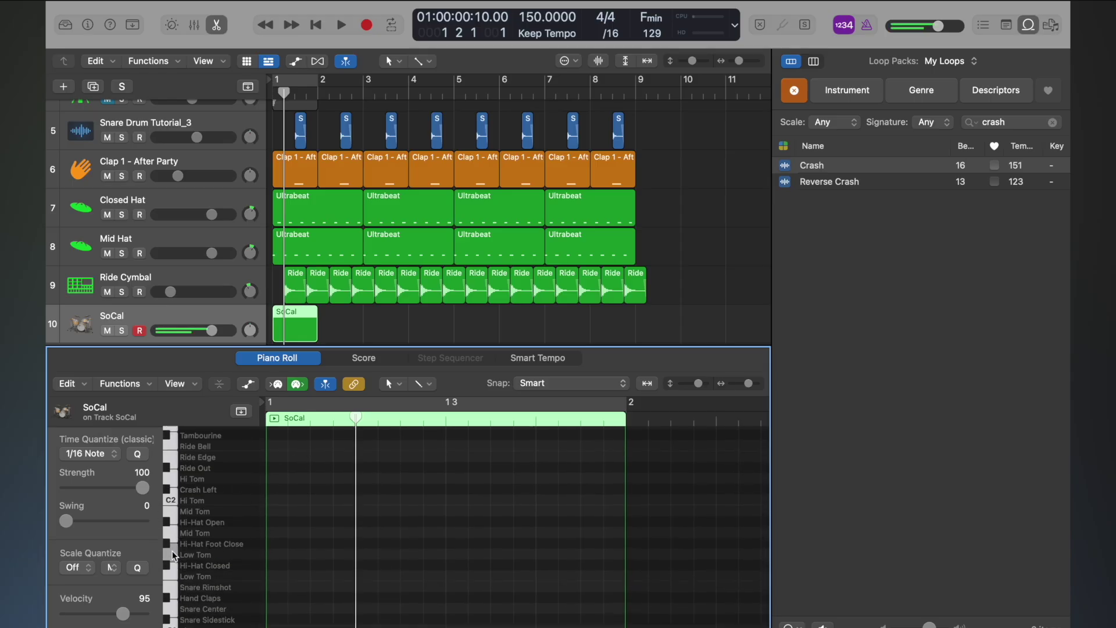
pyautogui.scroll(1, 174, 588)
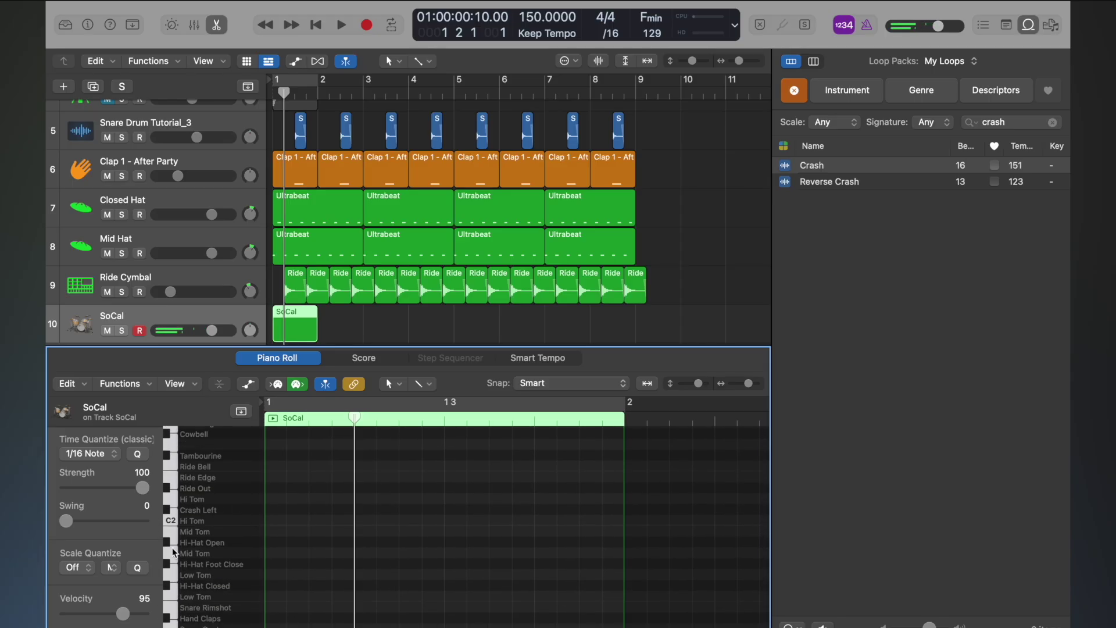
pyautogui.click(165, 508)
pyautogui.scroll(5, 215, 519)
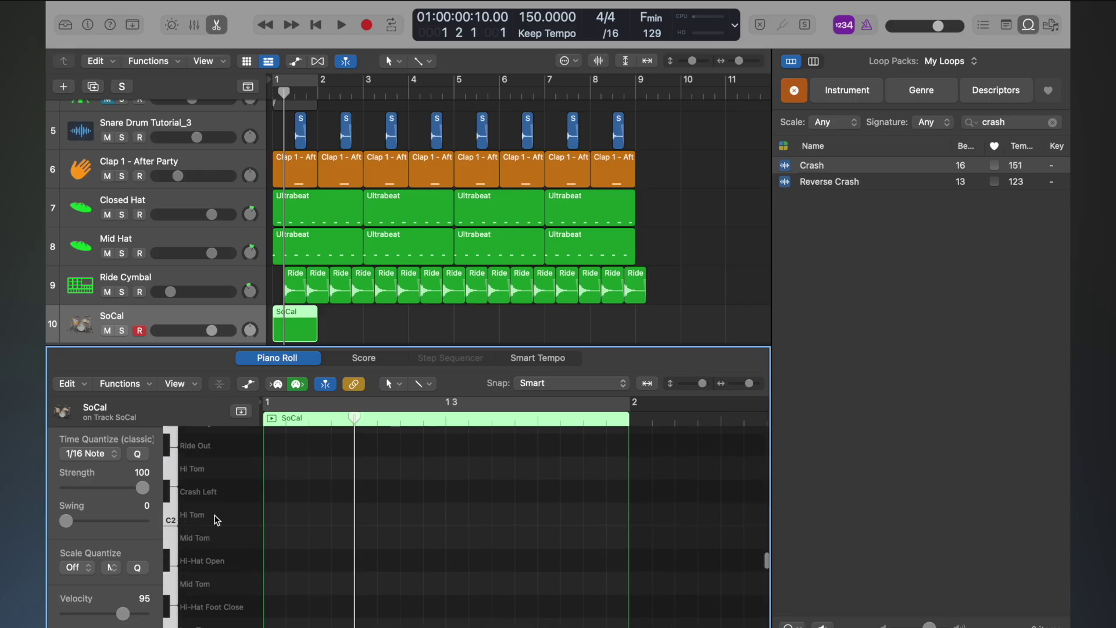
pyautogui.scroll(4, 216, 523)
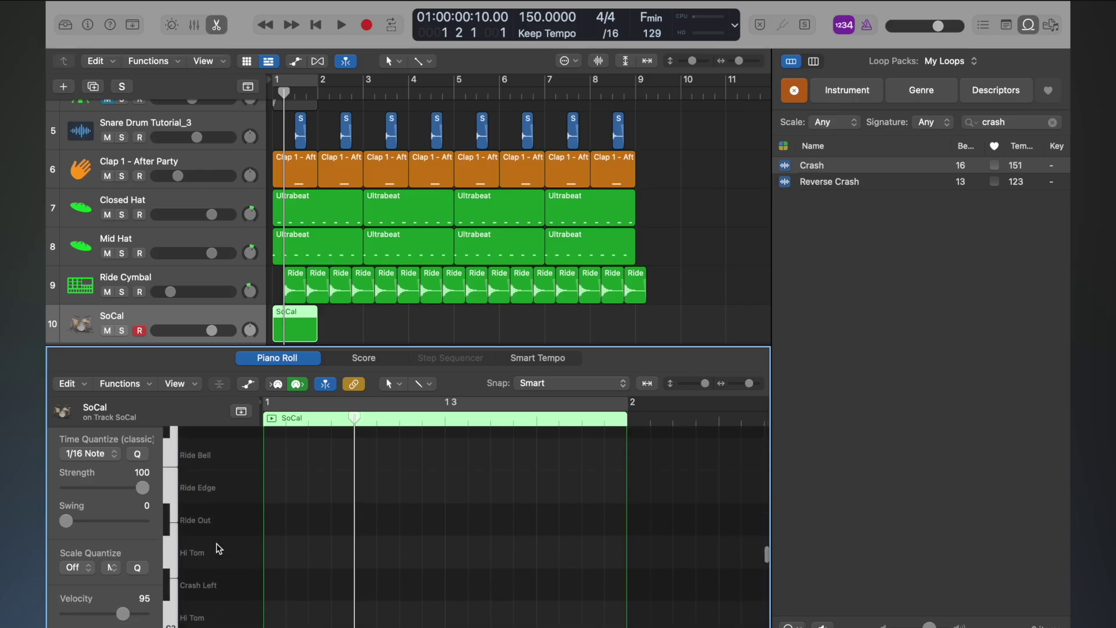
pyautogui.scroll(1, 186, 519)
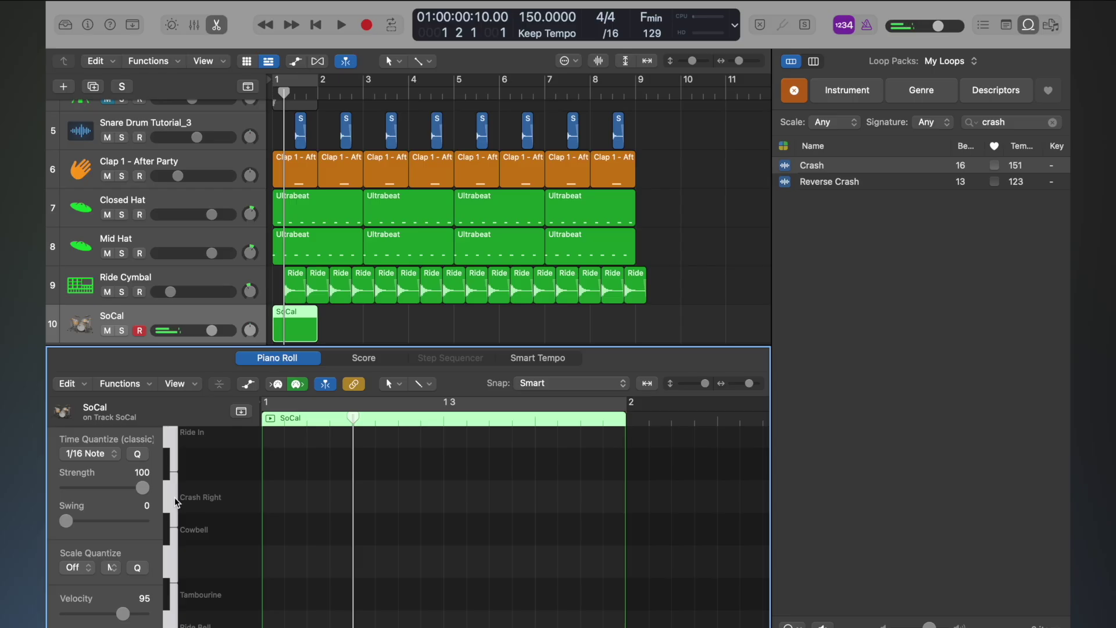
# - Add a Crash Right note at the start of bar 1, lengthen it to two beats and set its velocity to 127
pyautogui.rightClick(276, 498)
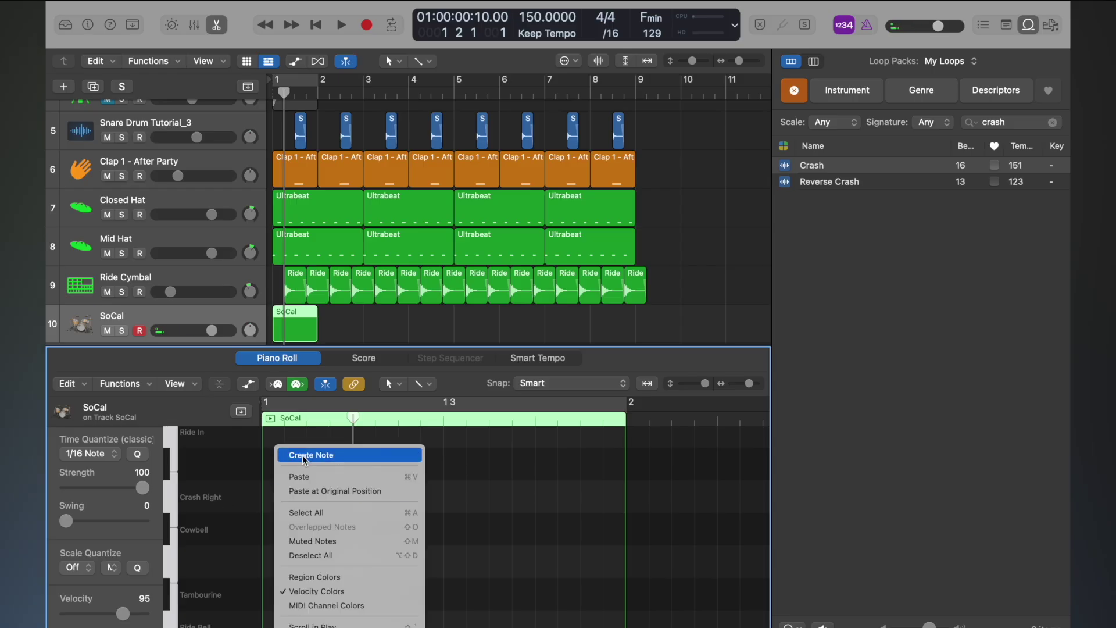
pyautogui.click(304, 459)
pyautogui.click(282, 504)
pyautogui.moveTo(282, 503); pyautogui.dragTo(442, 502)
pyautogui.moveTo(112, 620); pyautogui.dragTo(186, 619)
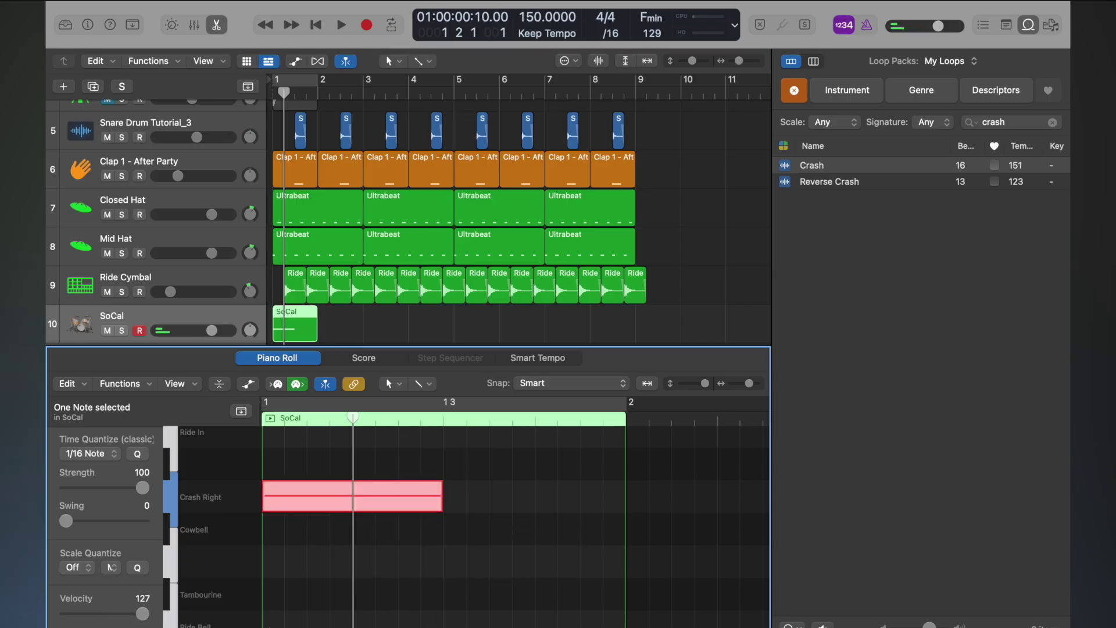
# - Copy the Crash Right note down to Crash Left, play the beat from the start and hide the Piano Roll
pyautogui.scroll(-10, 358, 541)
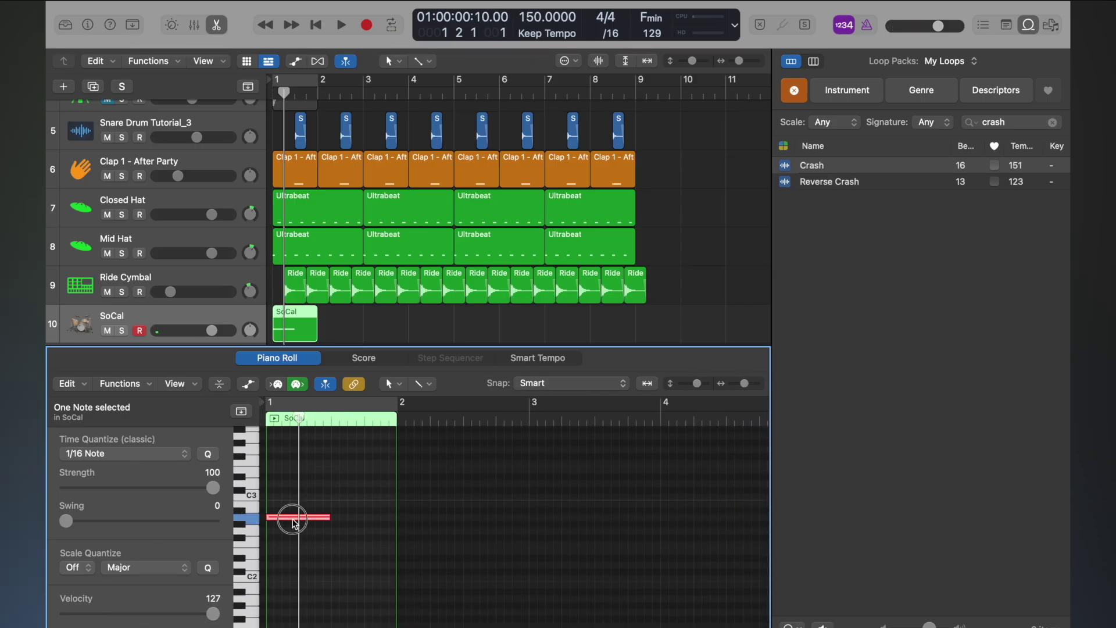
pyautogui.moveTo(294, 522); pyautogui.dragTo(295, 575)
pyautogui.press('Return')
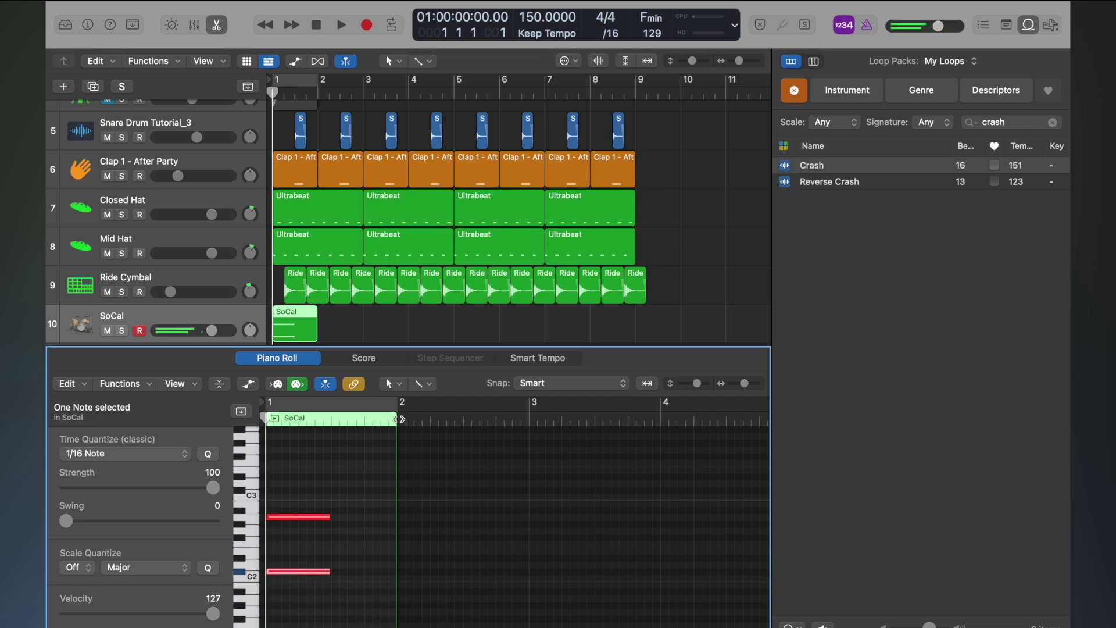
pyautogui.press('space')
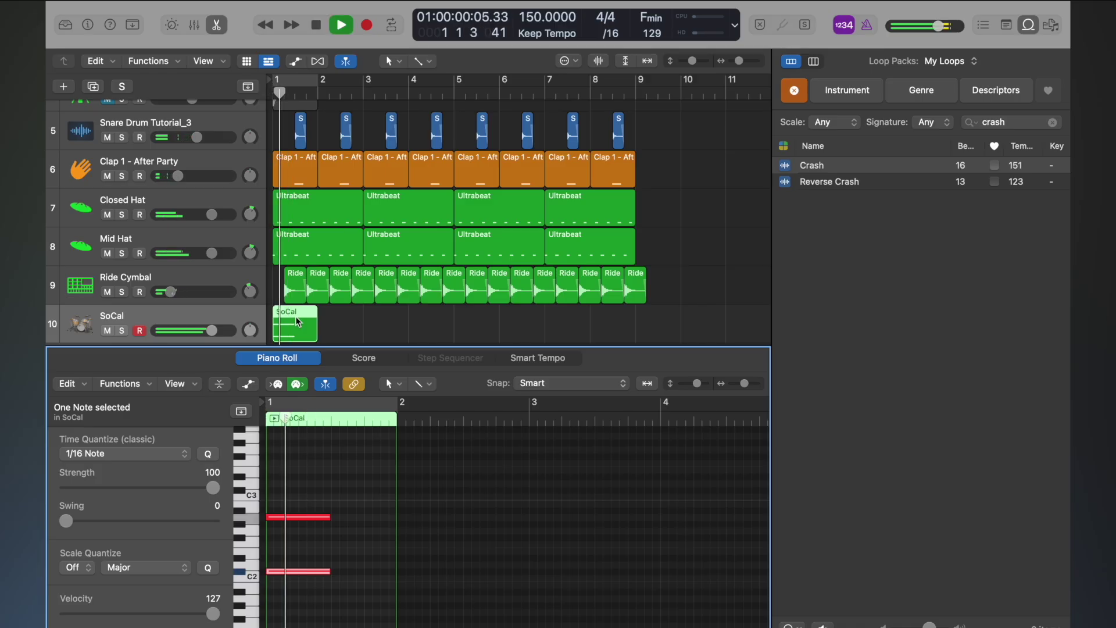
pyautogui.press('e')
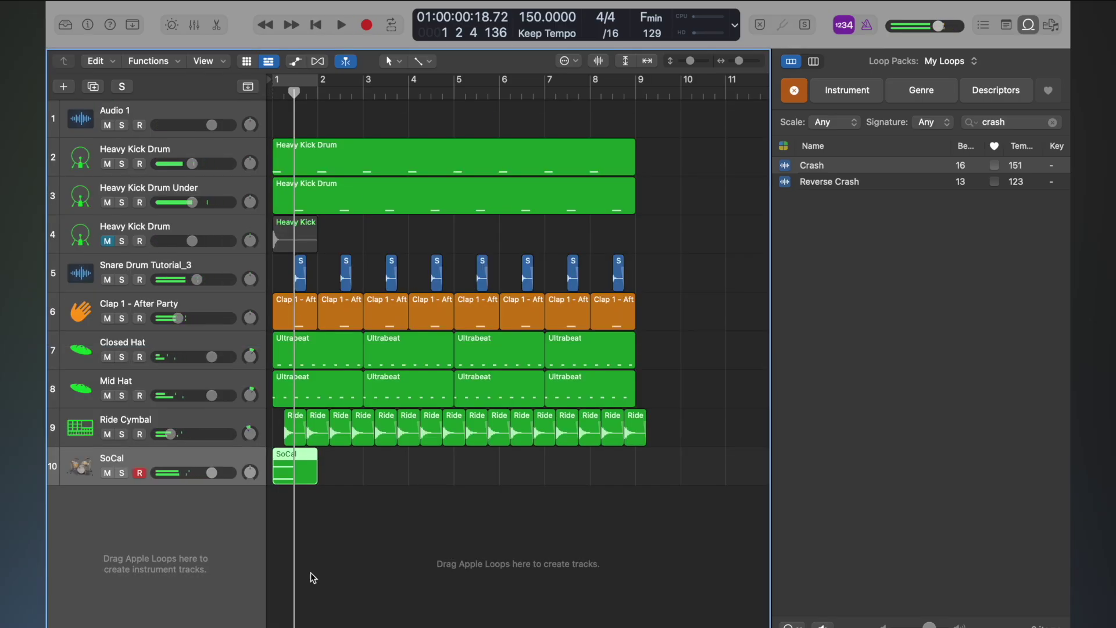
# - Show the inspector, lower the SoCal track's volume to -5.6 dB and replay the beat from the start
pyautogui.press('i')
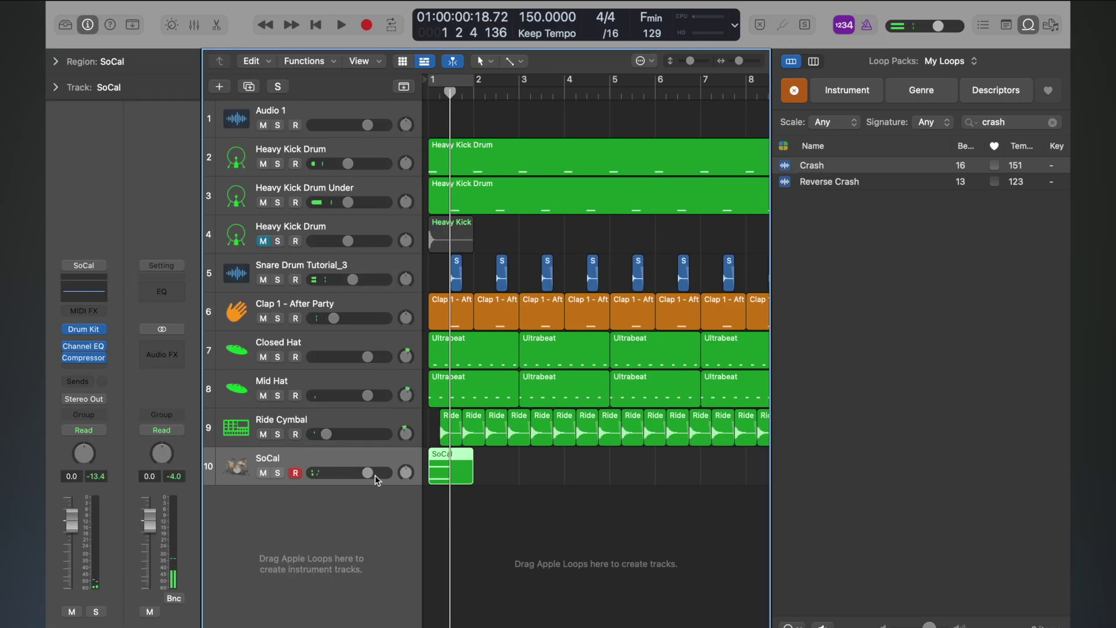
pyautogui.moveTo(370, 475); pyautogui.dragTo(345, 479)
pyautogui.press('space')
pyautogui.press('Return')
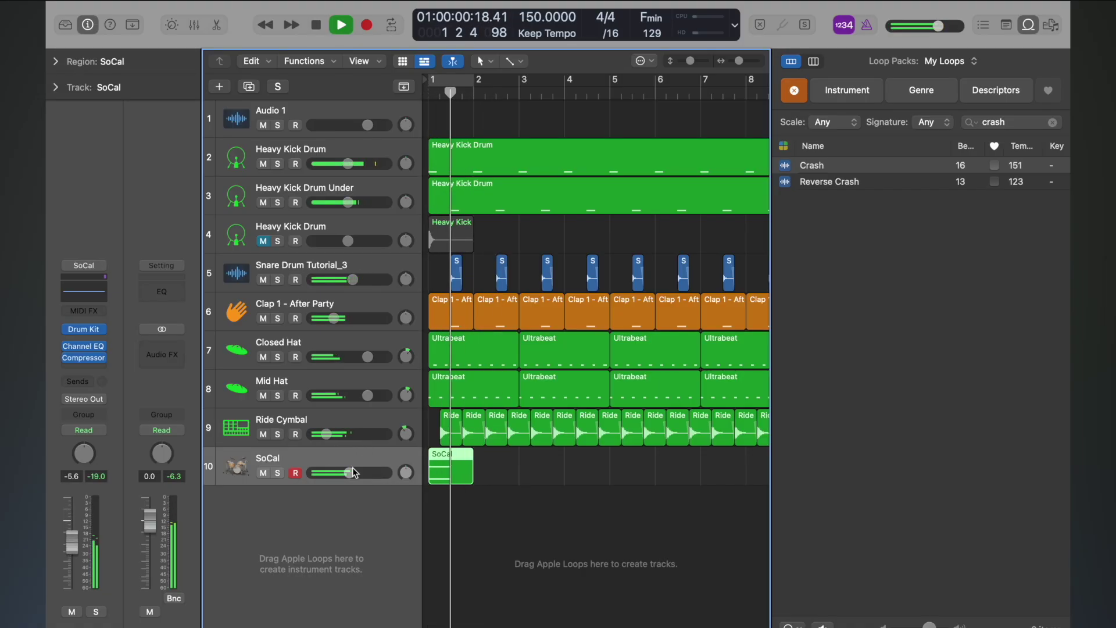
pyautogui.press('Return')
pyautogui.press('space')
pyautogui.press('Return')
pyautogui.press('space')
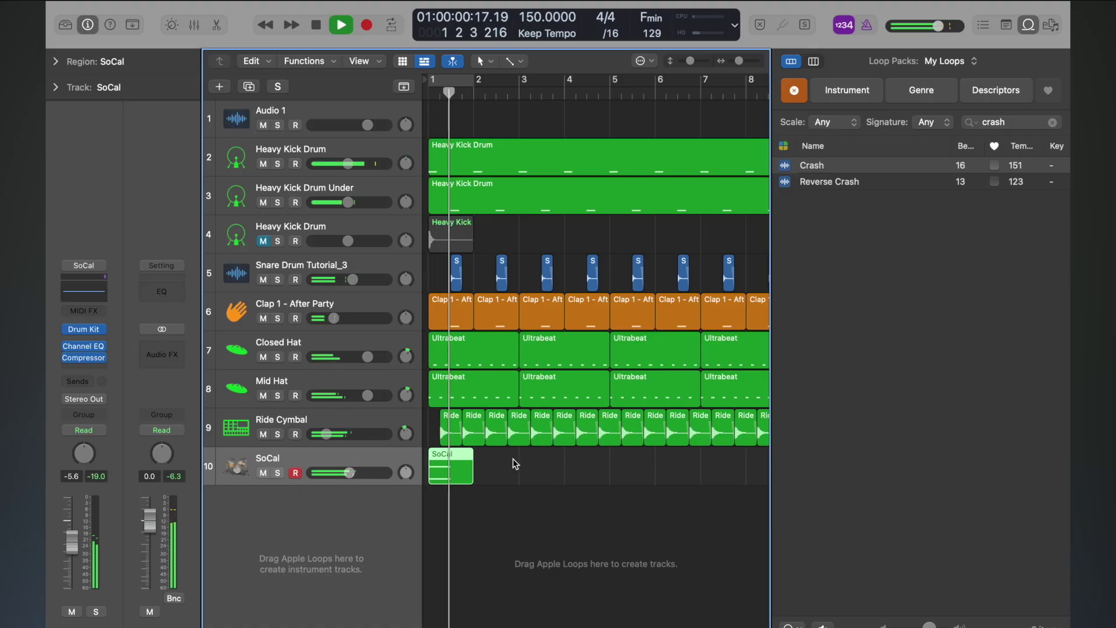
# - Turn on cycling, set the cycle range from bar 1 to bar 9 and restart playback
pyautogui.scroll(-5, 515, 462)
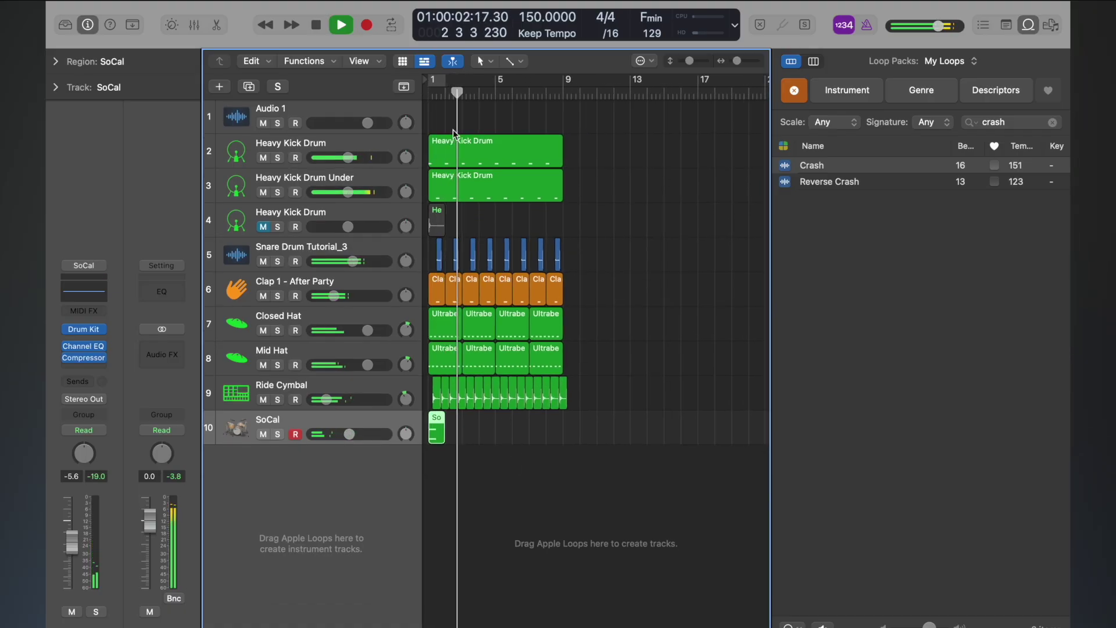
pyautogui.press('c')
pyautogui.moveTo(442, 80); pyautogui.dragTo(559, 108)
pyautogui.press('Return')
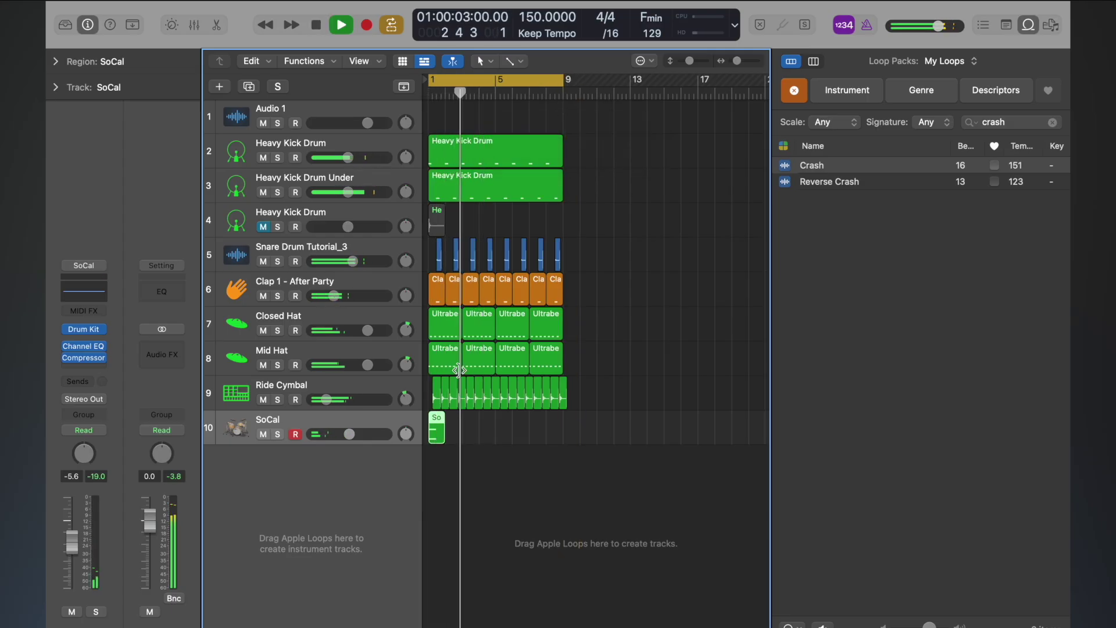
# - Lower the SoCal track's volume to -7.4 dB and listen to the opening crash again
pyautogui.moveTo(349, 435); pyautogui.dragTo(340, 437)
pyautogui.press('space')
pyautogui.press('Return')
pyautogui.press('space')
pyautogui.press('space')
pyautogui.press('space')
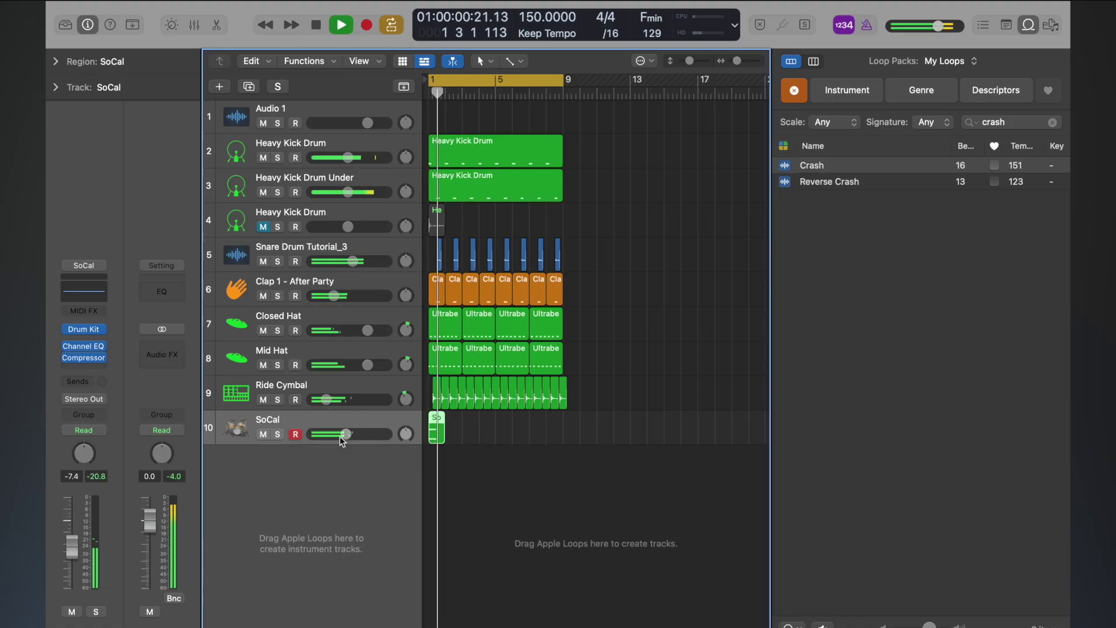
pyautogui.press('space')
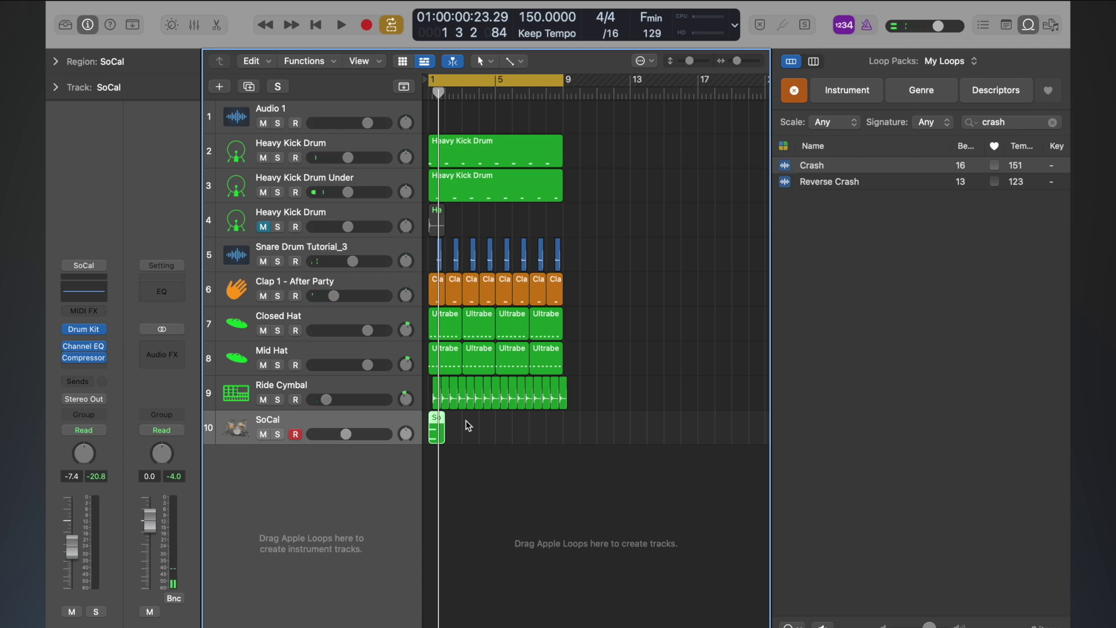
# - Bounce the SoCal crash region in place onto a new audio track
pyautogui.scroll(5, 465, 422)
pyautogui.hscroll(-2, 465, 422)
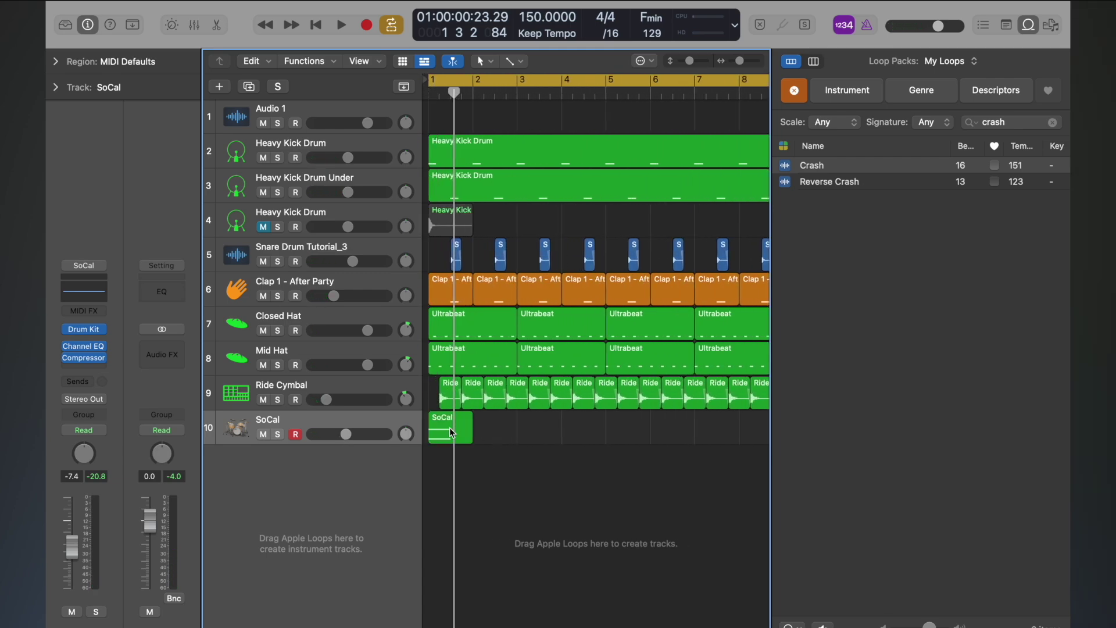
pyautogui.rightClick(449, 427)
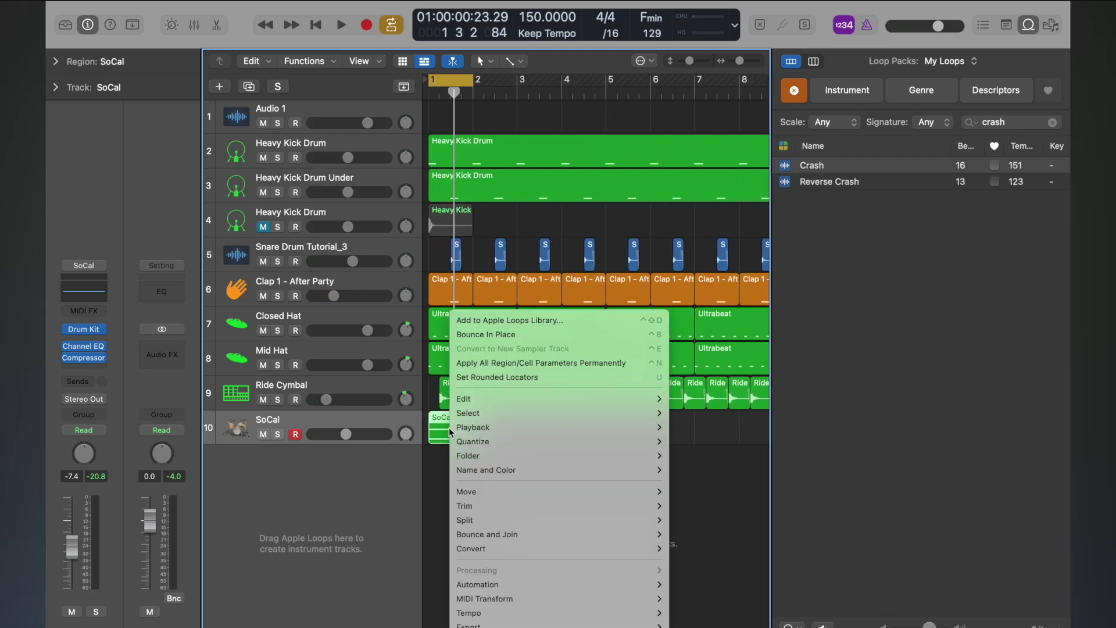
pyautogui.click(507, 336)
pyautogui.press('Return')
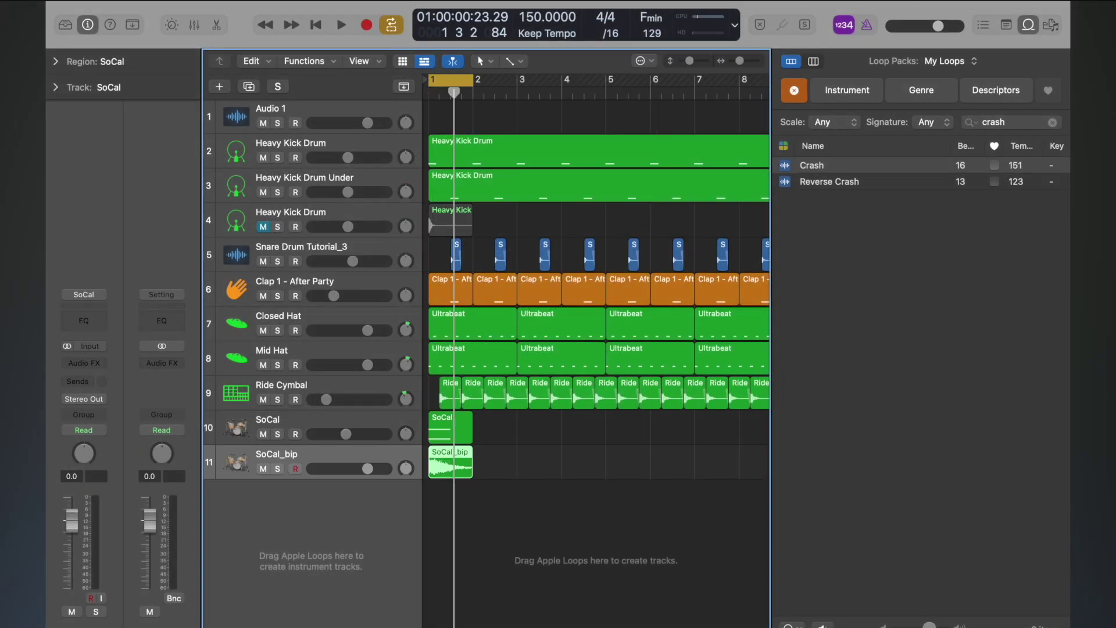
# - Mute the original SoCal track, lower the SoCal_bip track to -21.5 dB and play it soloed from the start
pyautogui.click(264, 435)
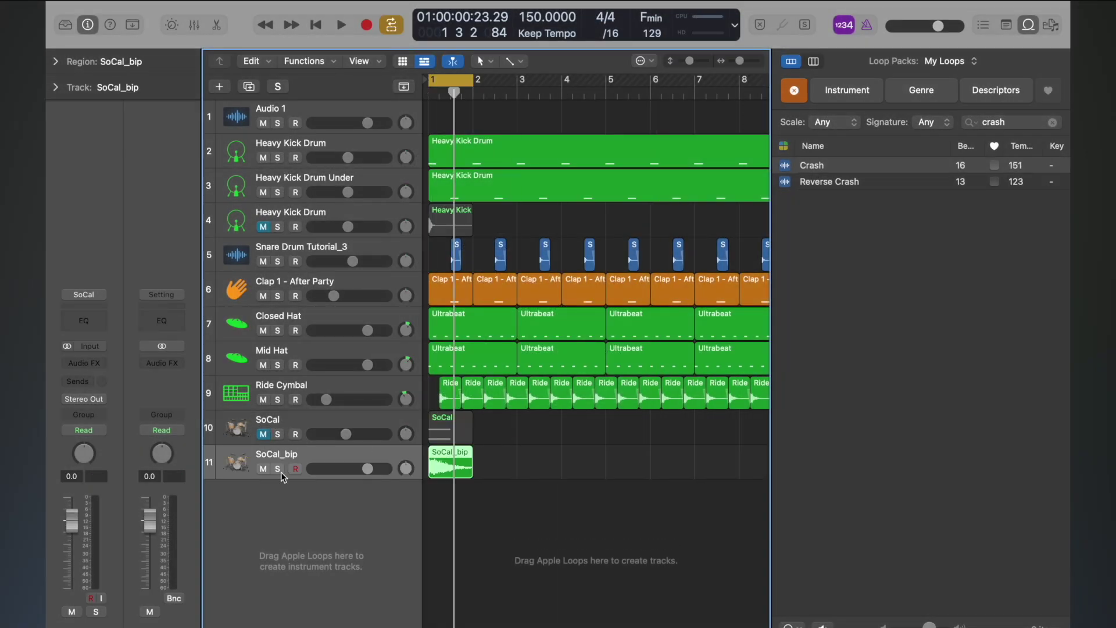
pyautogui.moveTo(388, 469); pyautogui.dragTo(285, 472)
pyautogui.press('Return')
pyautogui.press('s')
pyautogui.press('space')
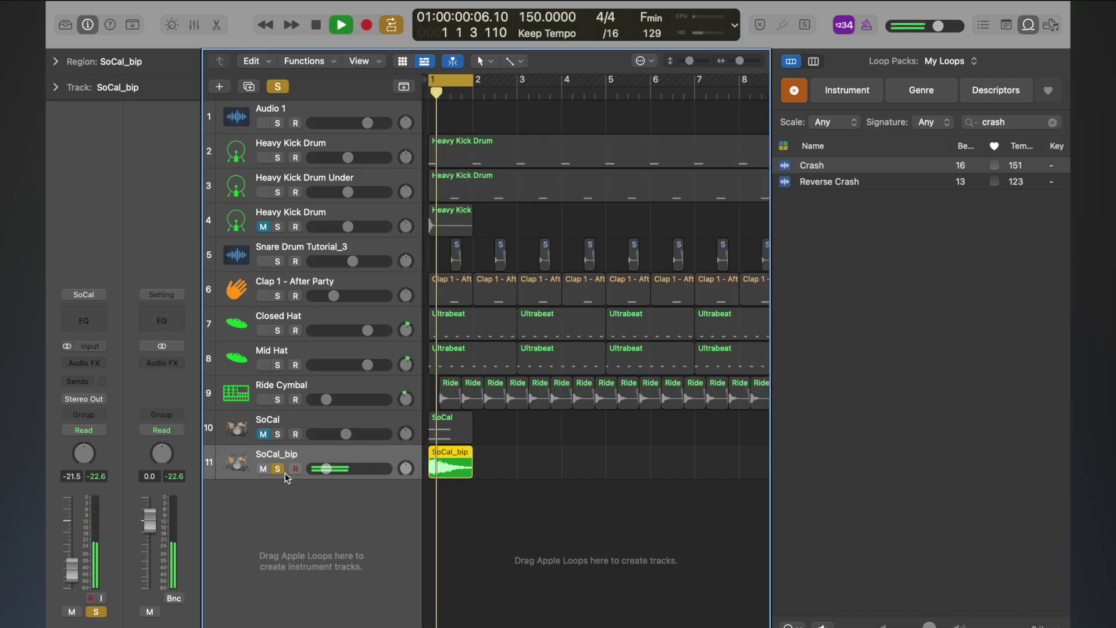
pyautogui.press('space')
# - Delete the original SoCal track with its region and unsolo the SoCal_bip track
pyautogui.click(294, 422)
pyautogui.press('Delete')
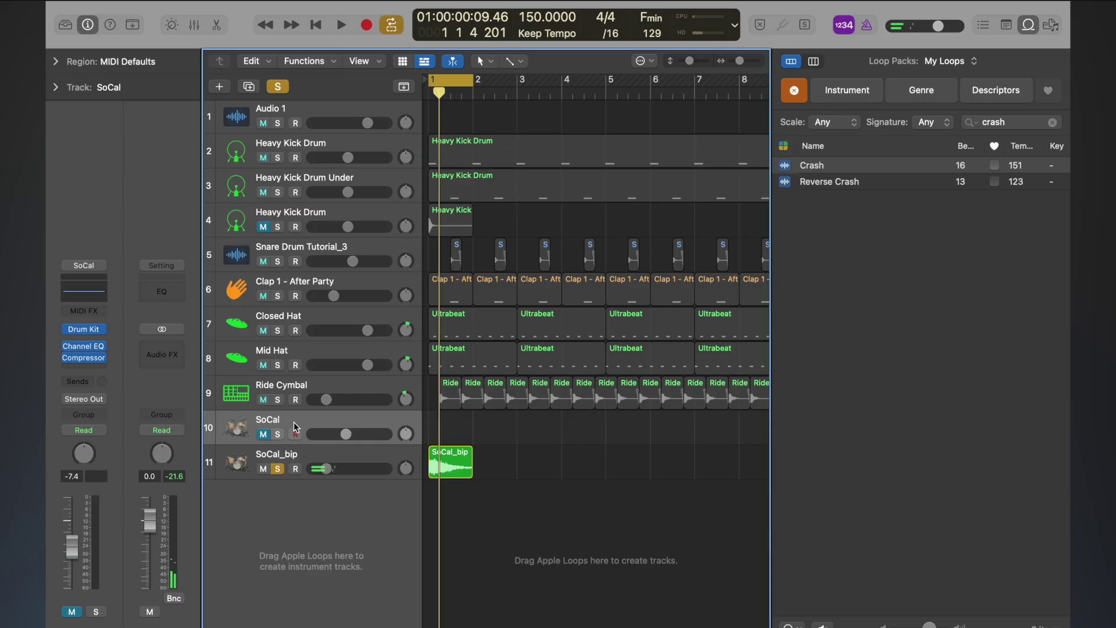
pyautogui.press('Delete')
pyautogui.click(277, 436)
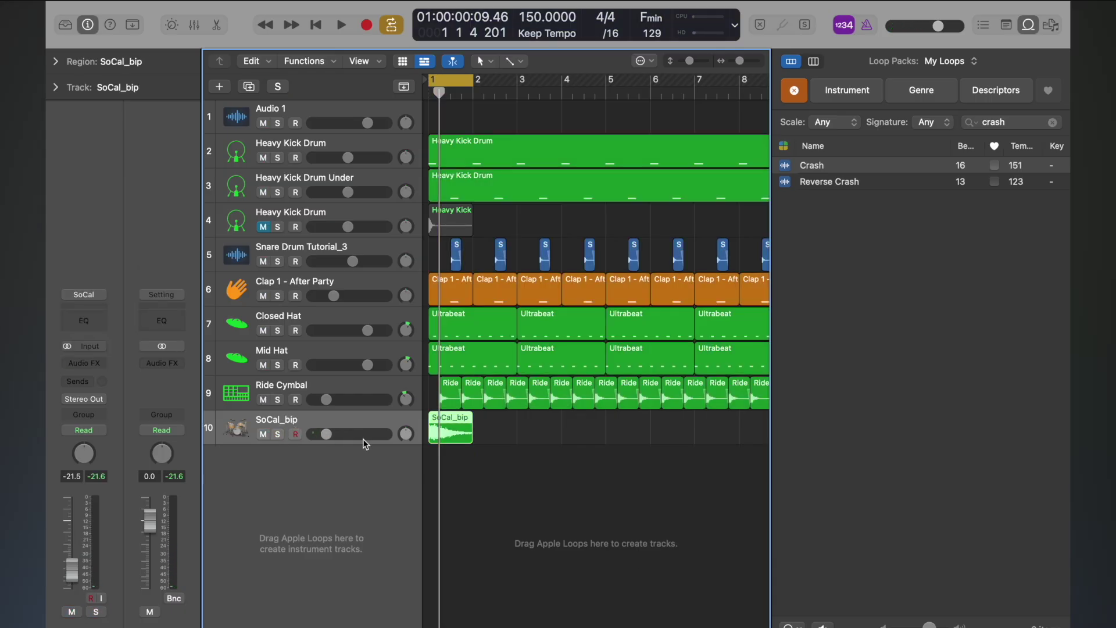
# - Play the full mix, turn cycling off, and solo the SoCal_bip track during playback to check the bounced crash
pyautogui.press('space')
pyautogui.press('super+Left')
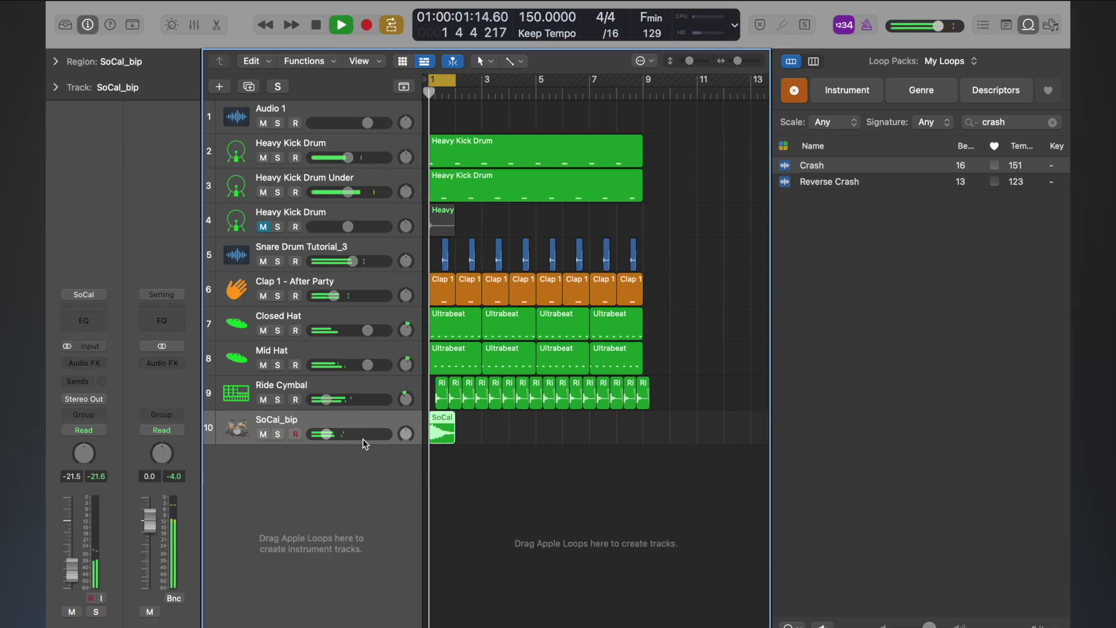
pyautogui.press('space')
pyautogui.press('c')
pyautogui.press('space')
pyautogui.press('s')
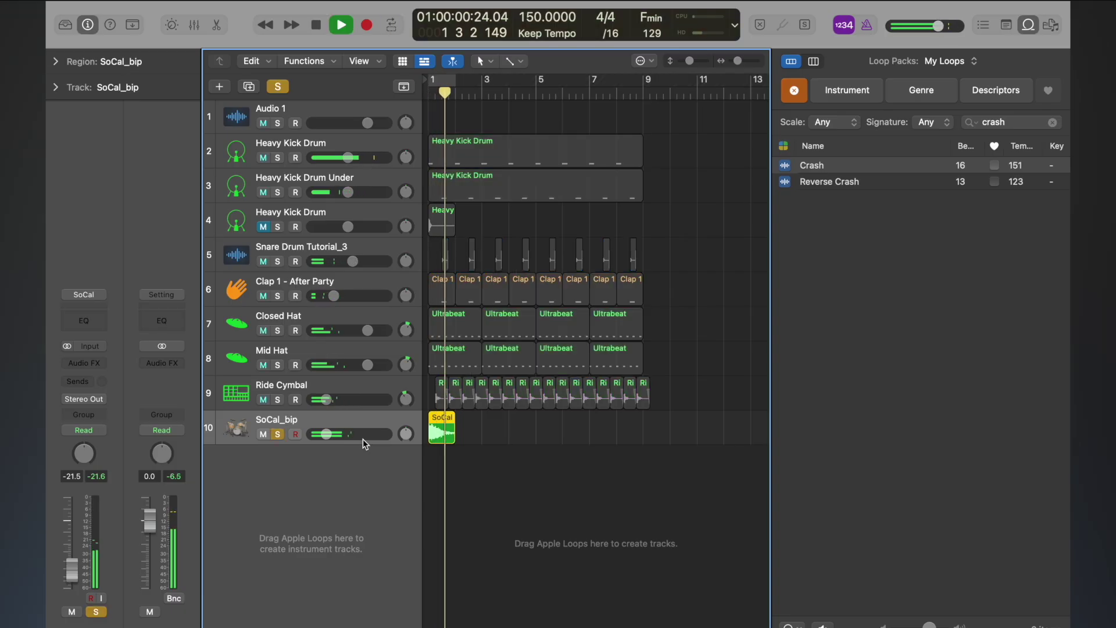
pyautogui.press('space')
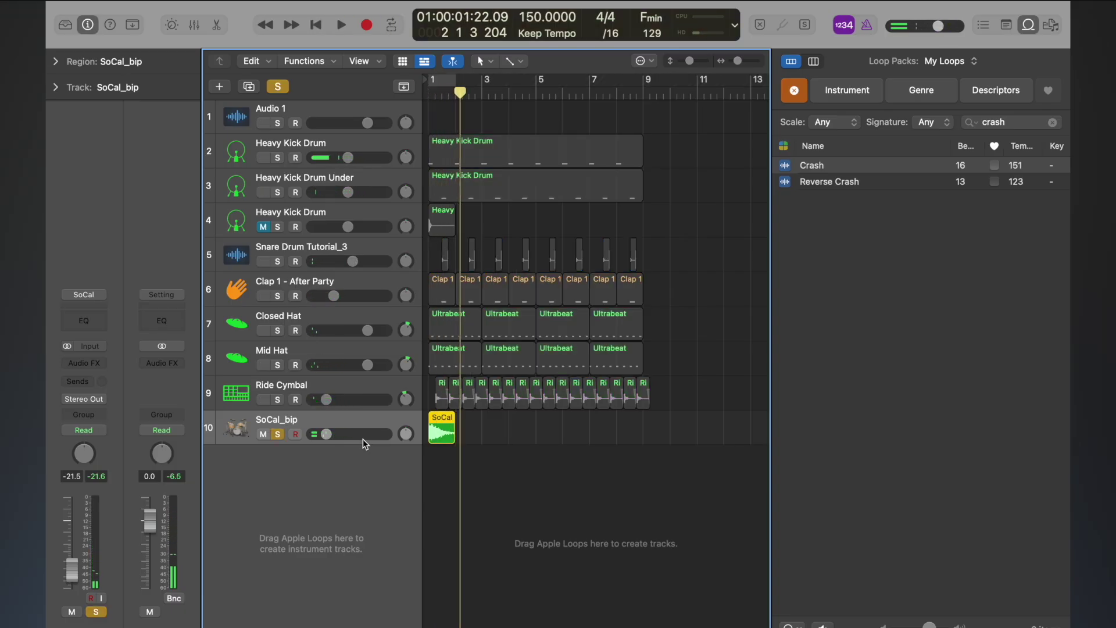
# - Undo the deletion of the original SoCal track and its MIDI region
pyautogui.press('super+d')
pyautogui.press('super+z')
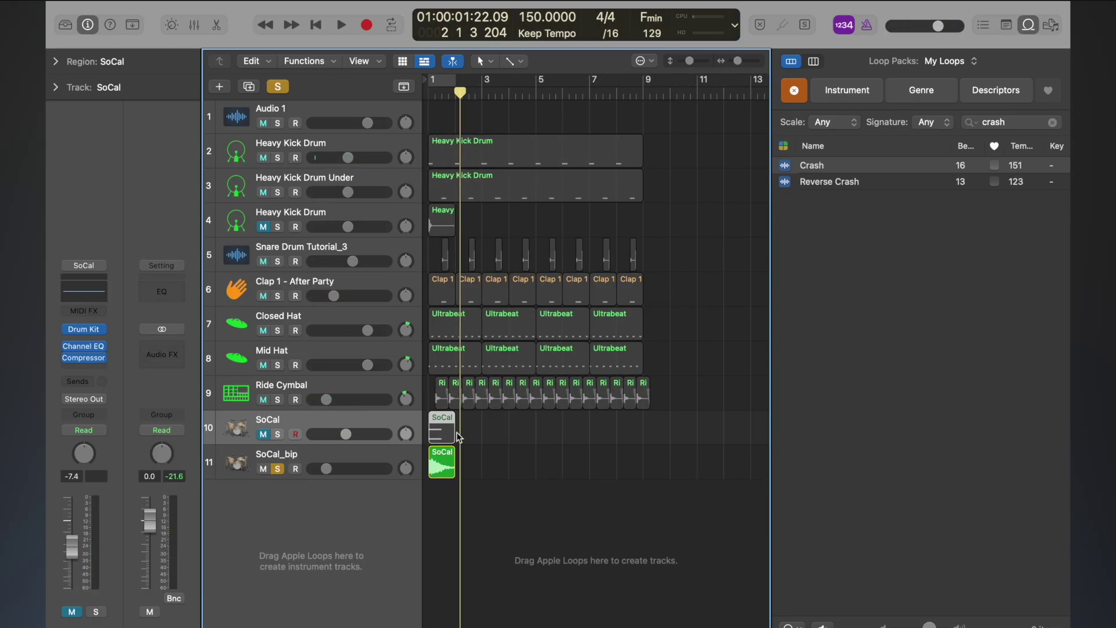
# - Extend the SoCal MIDI region to bar 5, move the solo from SoCal_bip to SoCal, and play the crash
pyautogui.moveTo(454, 434); pyautogui.dragTo(531, 447)
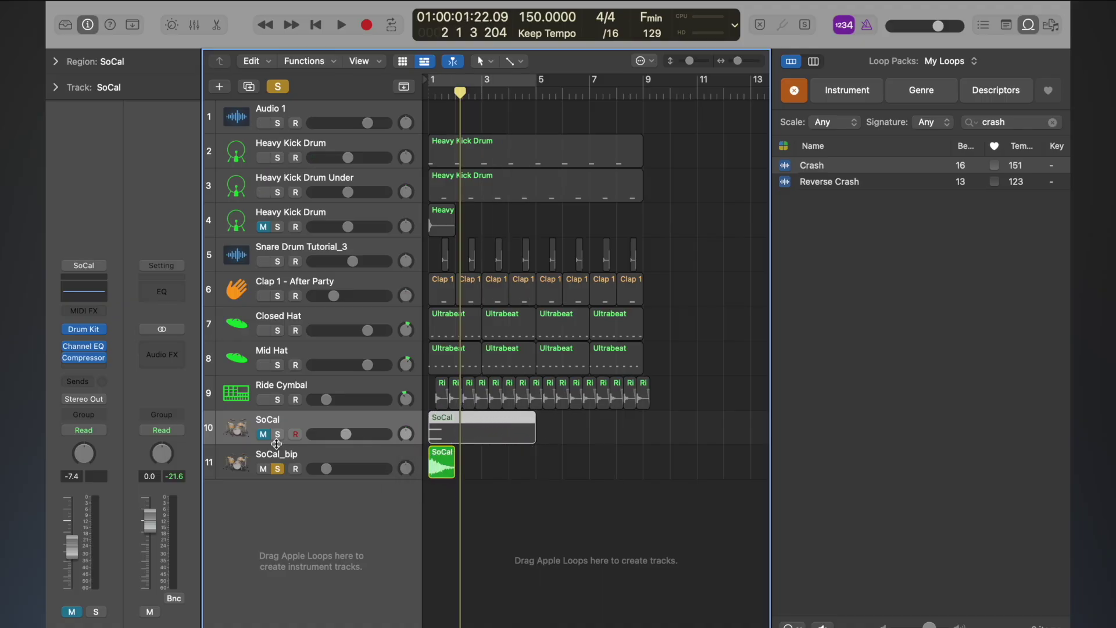
pyautogui.click(277, 465)
pyautogui.click(277, 434)
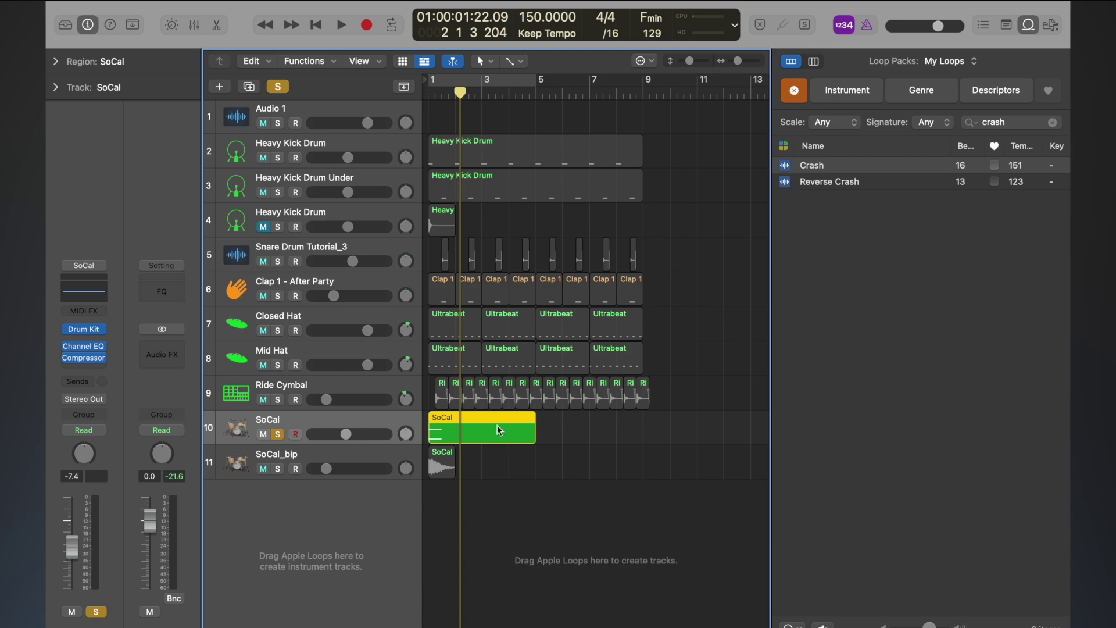
pyautogui.press('space')
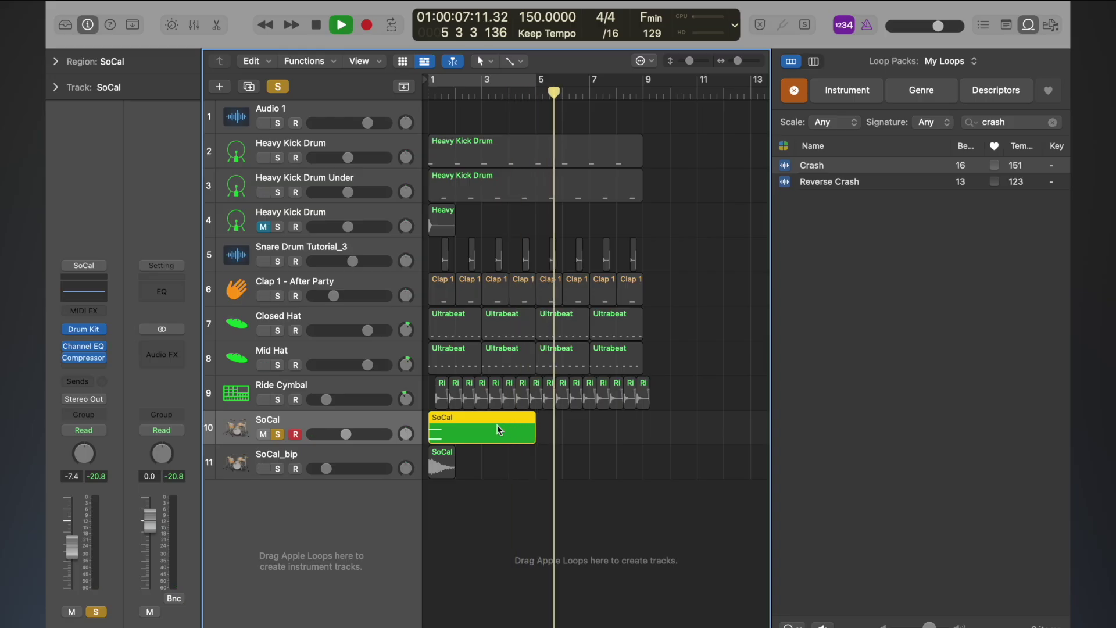
pyautogui.press('space')
# - Extend the SoCal region to bar 7 and bounce it in place to a new track named SoCal_bip
pyautogui.moveTo(535, 442); pyautogui.dragTo(589, 439)
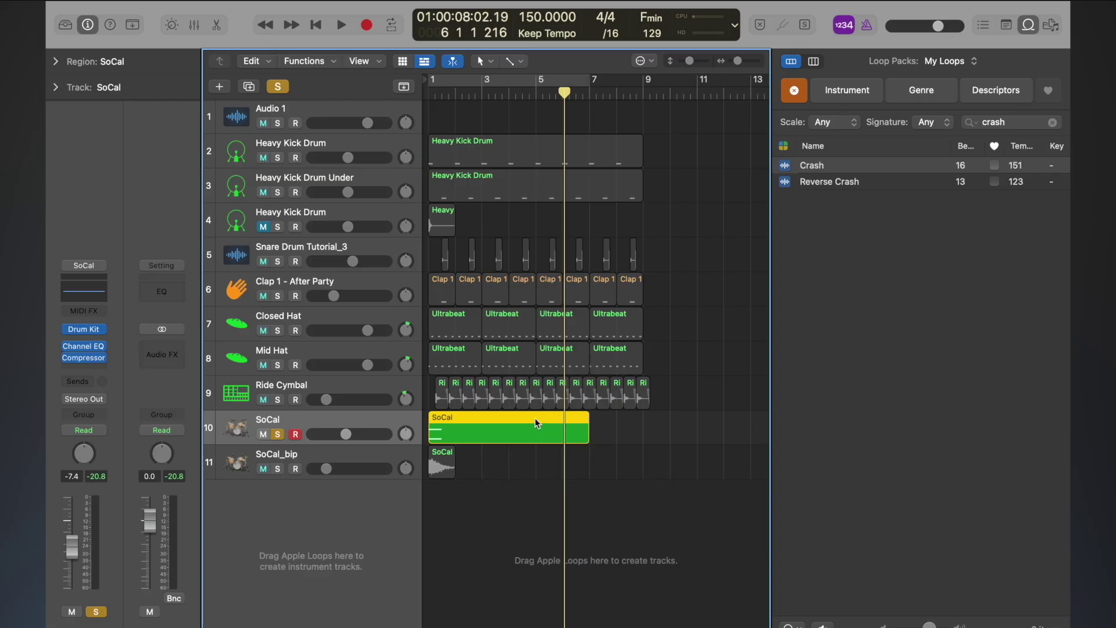
pyautogui.rightClick(538, 423)
pyautogui.click(579, 320)
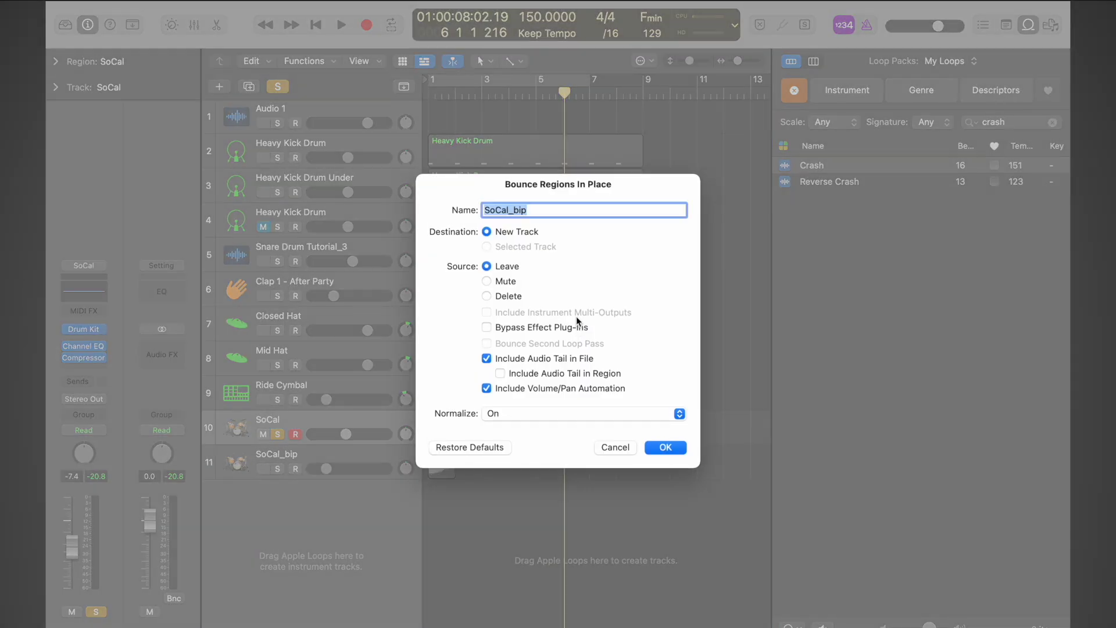
pyautogui.press('Return')
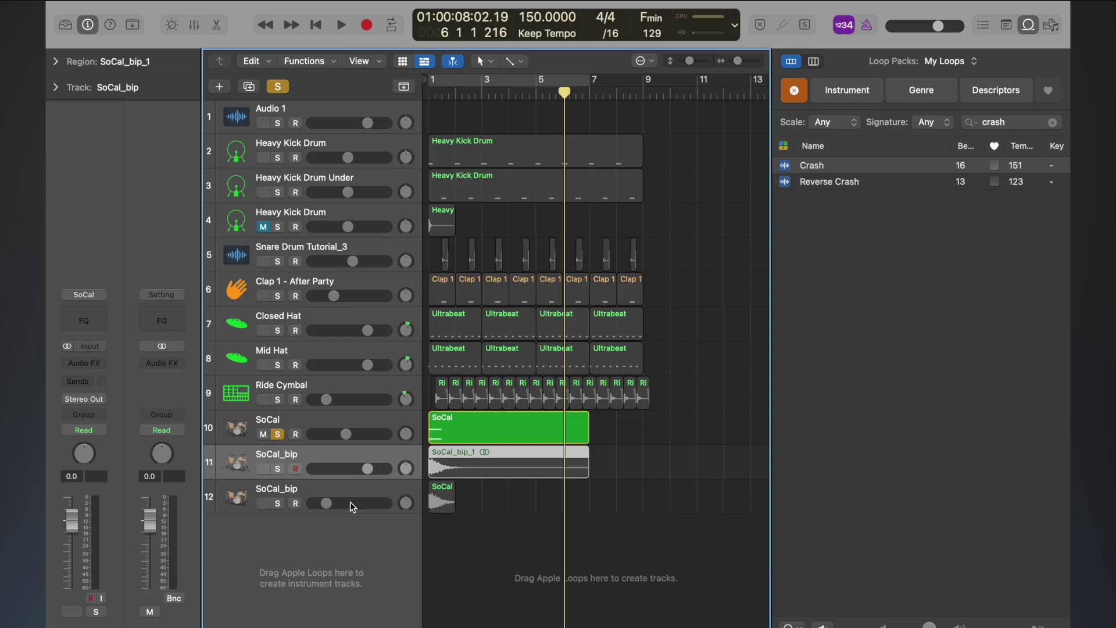
# - Delete the older, shorter SoCal_bip track below the new bounce and unsolo the SoCal track
pyautogui.click(336, 487)
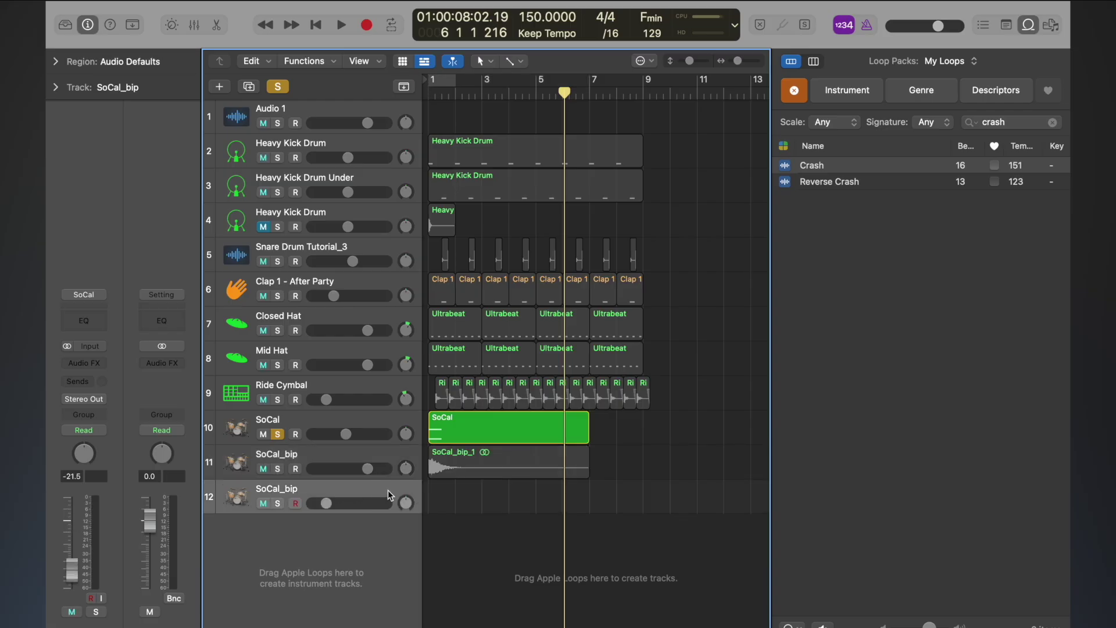
pyautogui.press('super+BackSpace')
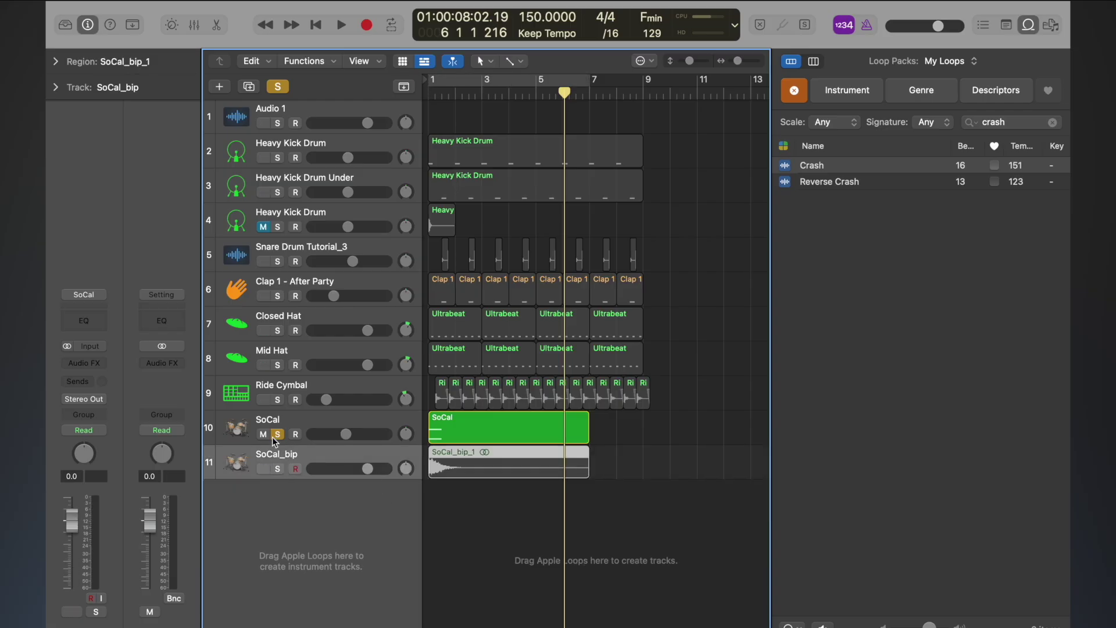
pyautogui.click(277, 435)
# - Add the bounced SoCal_bip_1 region to the Apple Loops library as a one-shot named "So Cal Double Crash"
pyautogui.rightClick(461, 462)
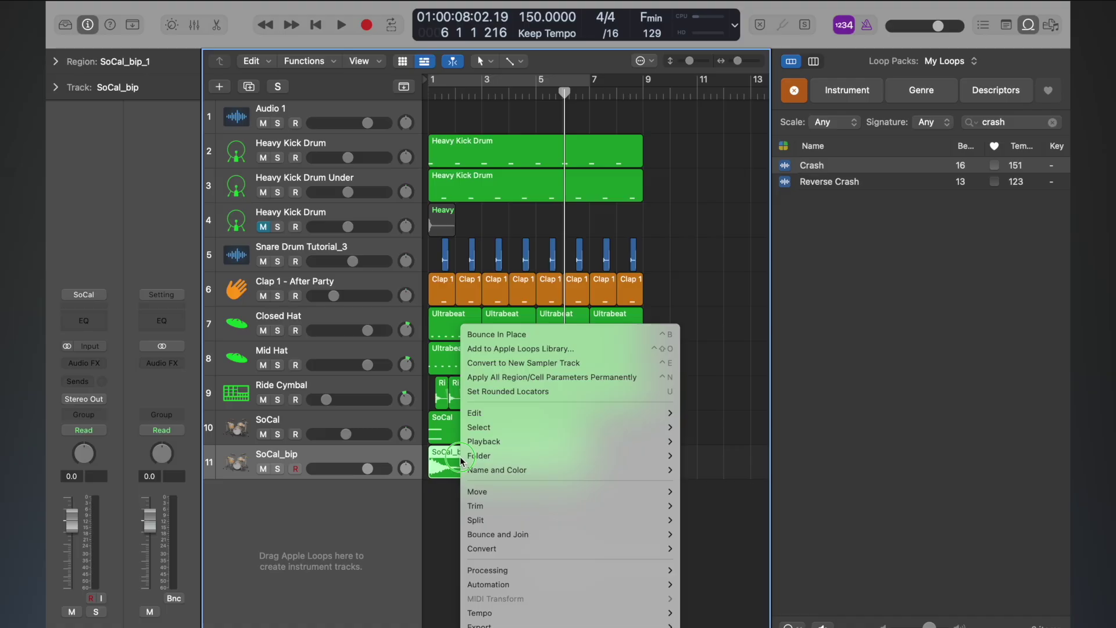
pyautogui.click(570, 351)
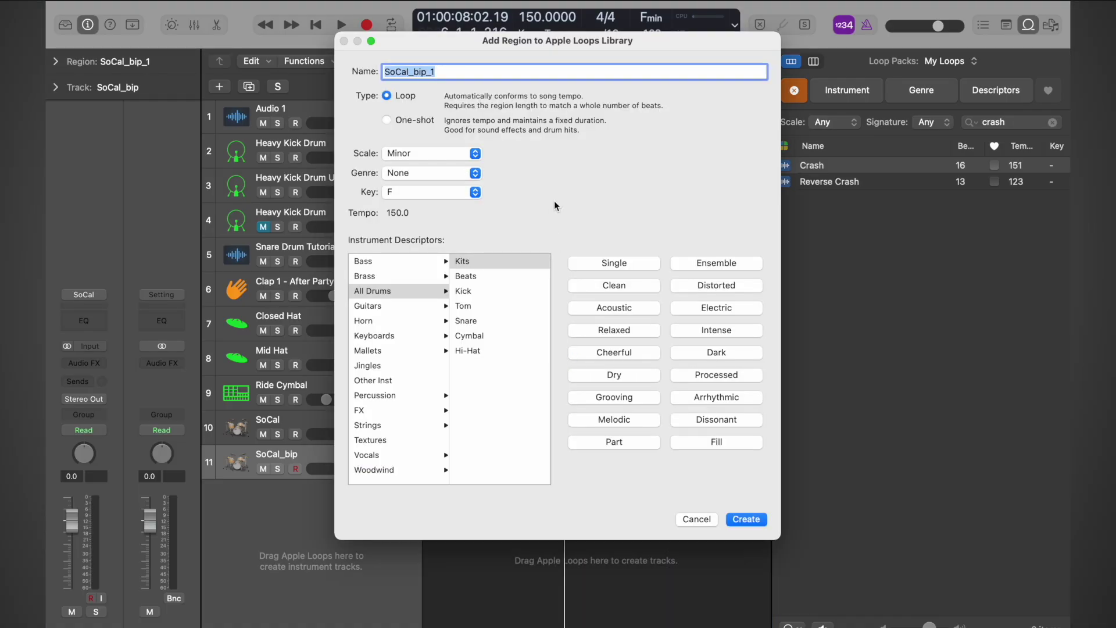
pyautogui.write('So')
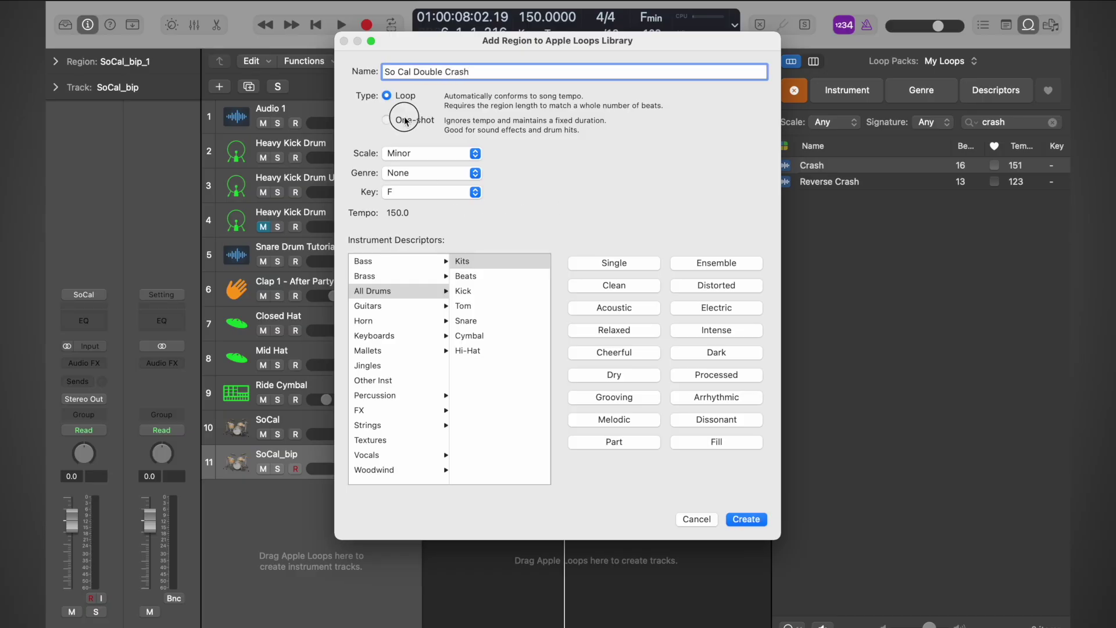
pyautogui.click(407, 192)
pyautogui.click(401, 105)
pyautogui.click(740, 521)
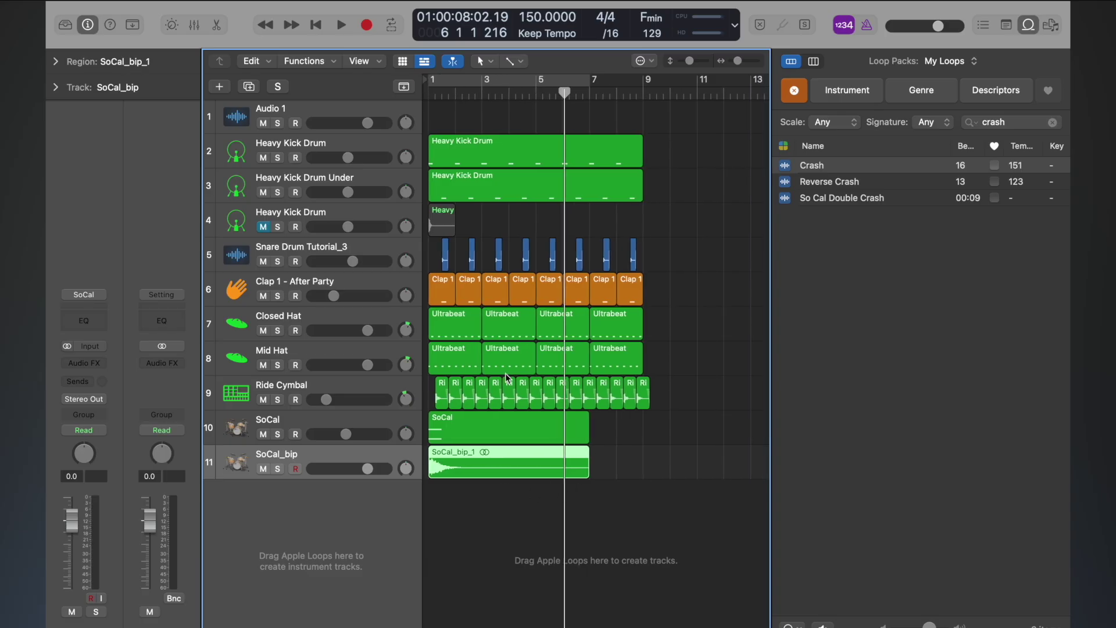
# - Mute the SoCal track, lower SoCal_bip to -18.0 dB, and play from the start with the bounced crash soloed
pyautogui.press('Return')
pyautogui.click(263, 434)
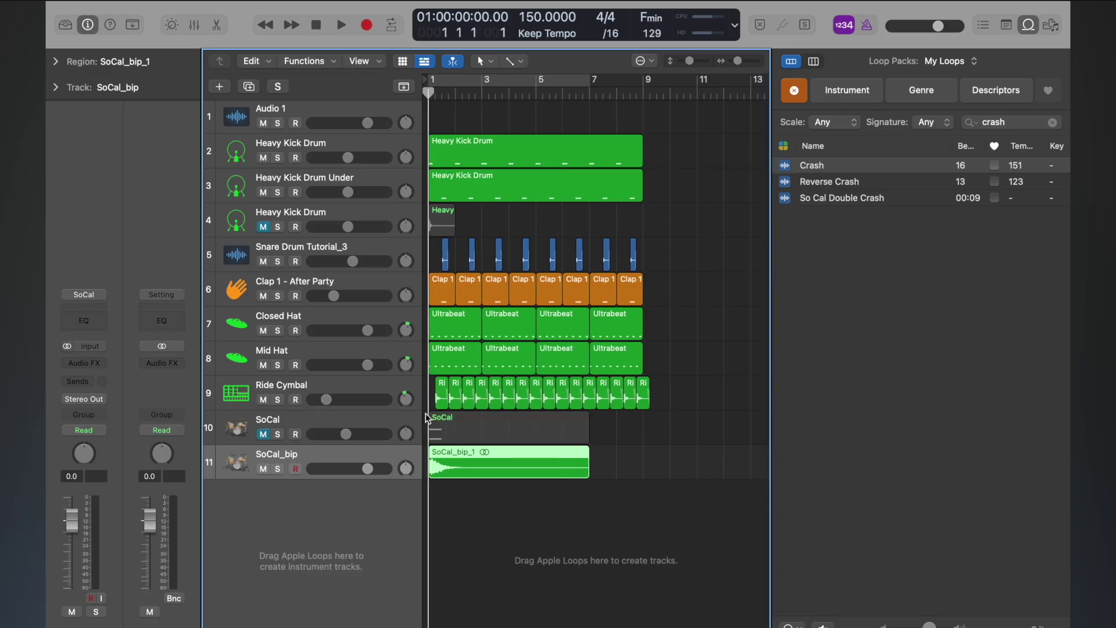
pyautogui.moveTo(361, 478); pyautogui.dragTo(323, 470)
pyautogui.press('space')
pyautogui.click(283, 470)
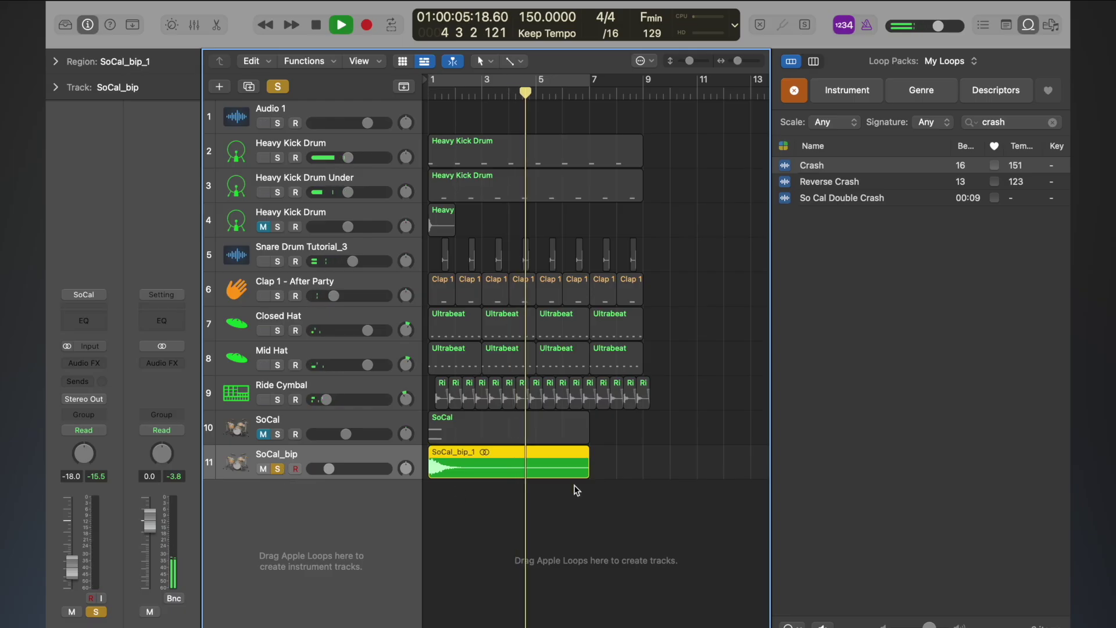
# - Trim the SoCal_bip_1 region to end at bar 5 with a fade-out from about bar 3, and play it soloed
pyautogui.press('space')
pyautogui.moveTo(582, 469); pyautogui.dragTo(477, 479)
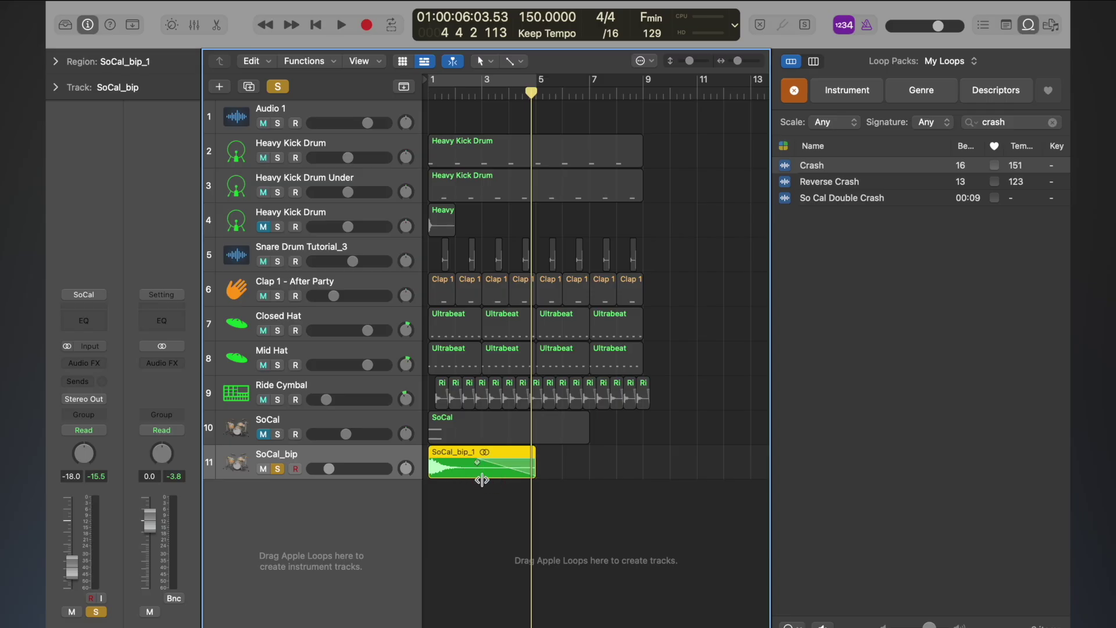
pyautogui.press('Return')
pyautogui.press('space')
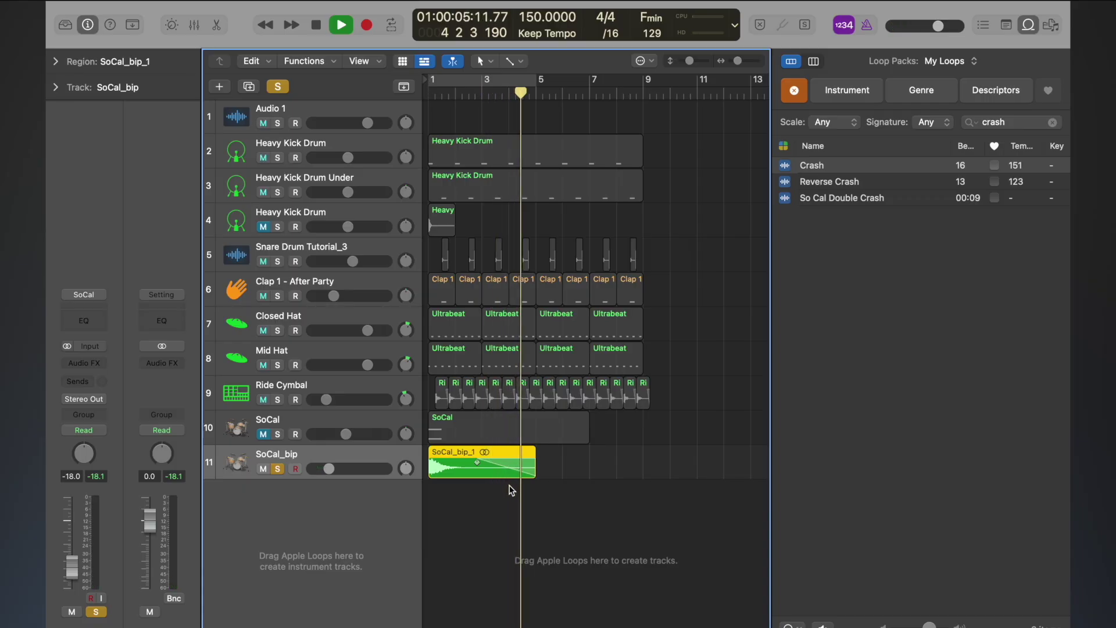
pyautogui.press('space')
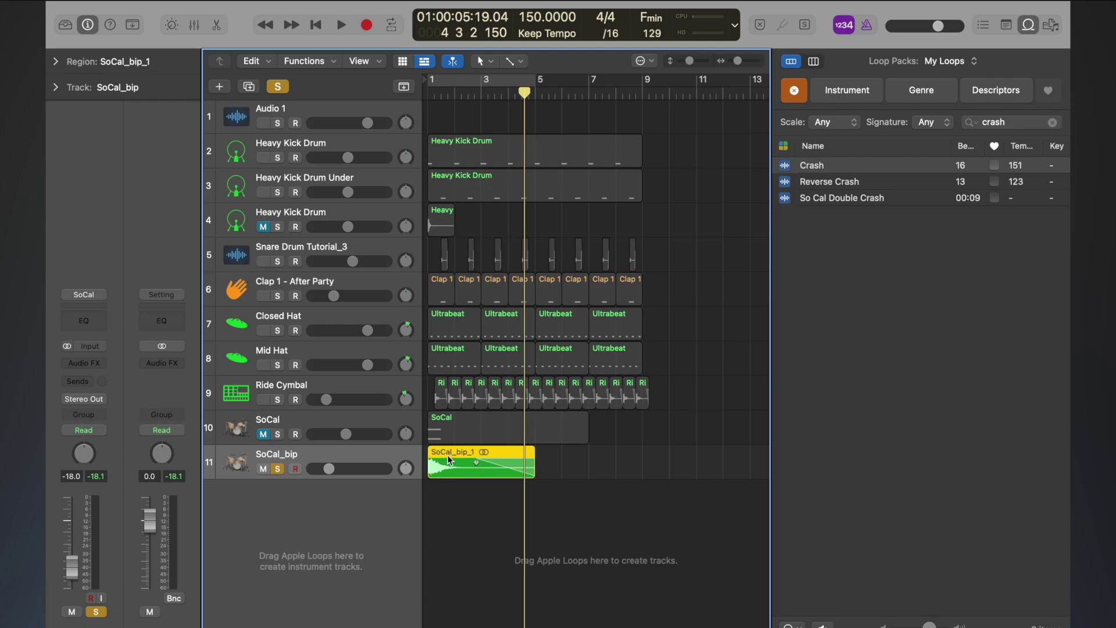
# - Unsolo the SoCal_bip track and play the full mix from the start past bar 9
pyautogui.click(278, 469)
pyautogui.press('Return')
pyautogui.press('space')
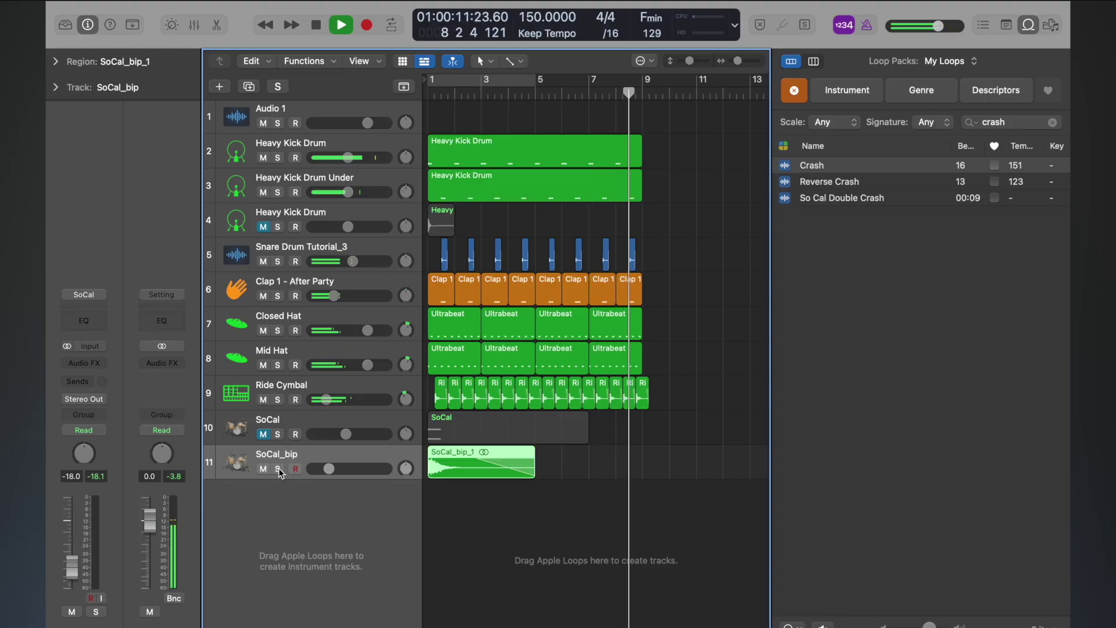
pyautogui.press('space')
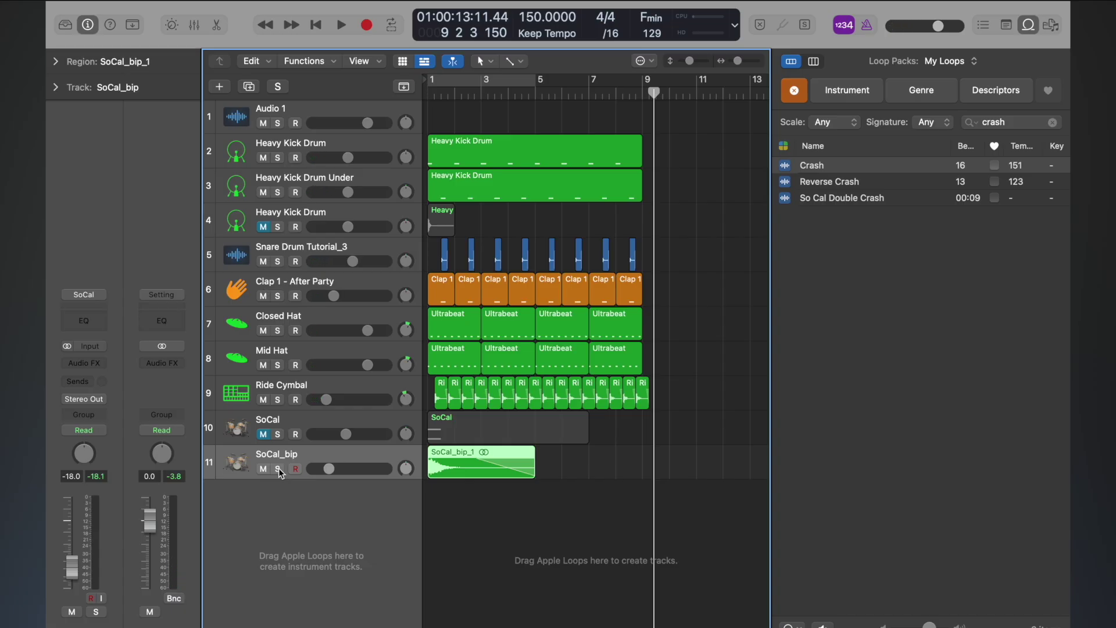
# - Switch the loop packs to All Packs and search the loops for "hats"
pyautogui.click(944, 61)
pyautogui.click(940, 37)
pyautogui.click(1036, 128)
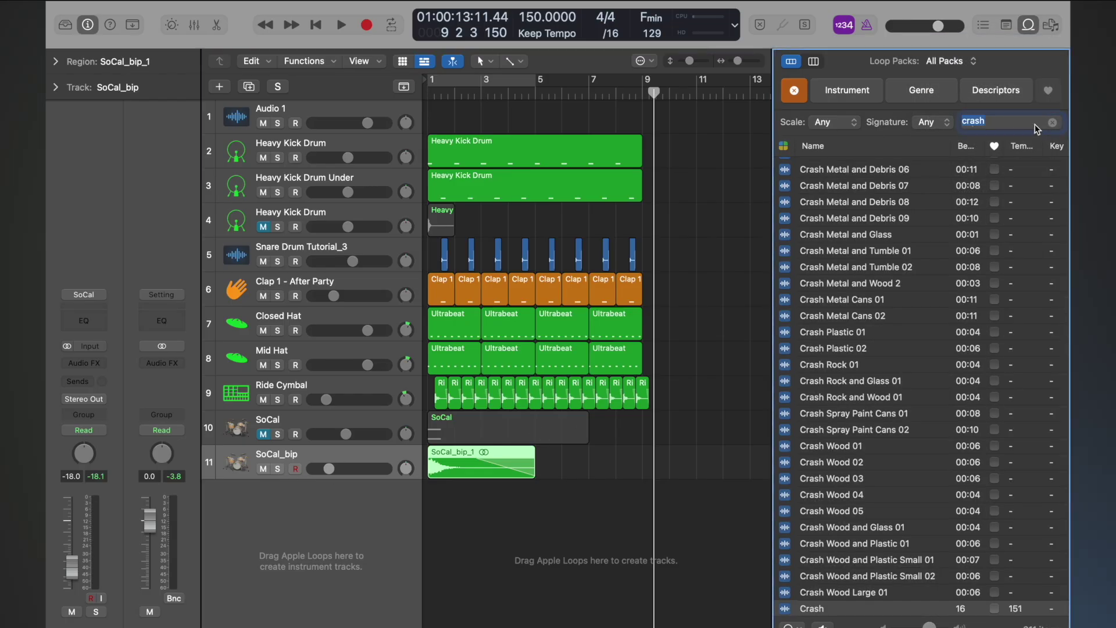
pyautogui.write('hats')
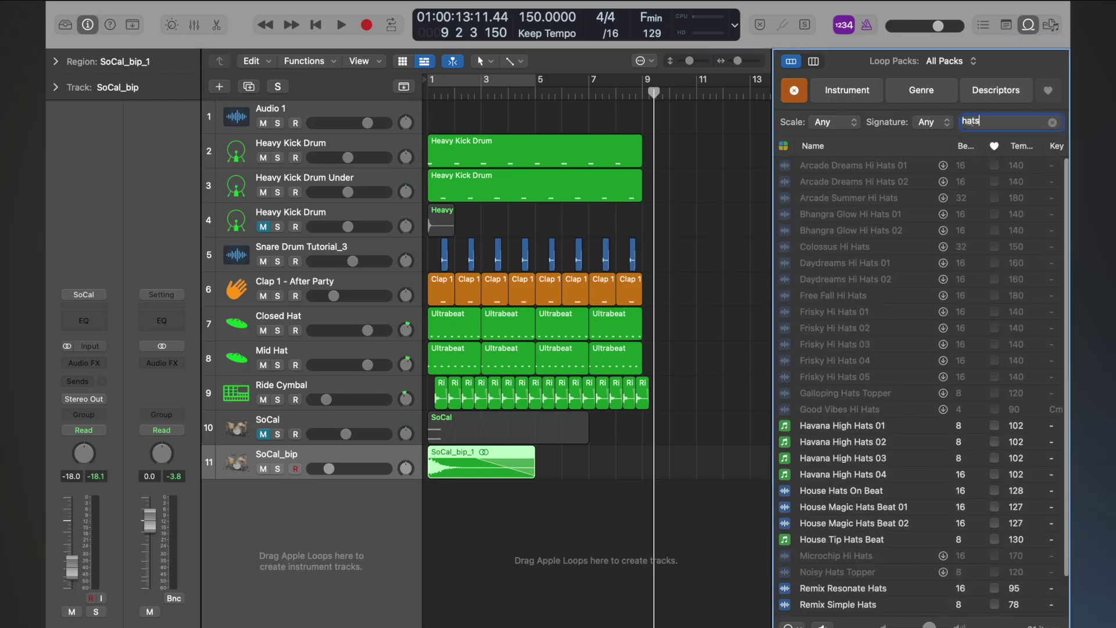
pyautogui.scroll(-2, 956, 232)
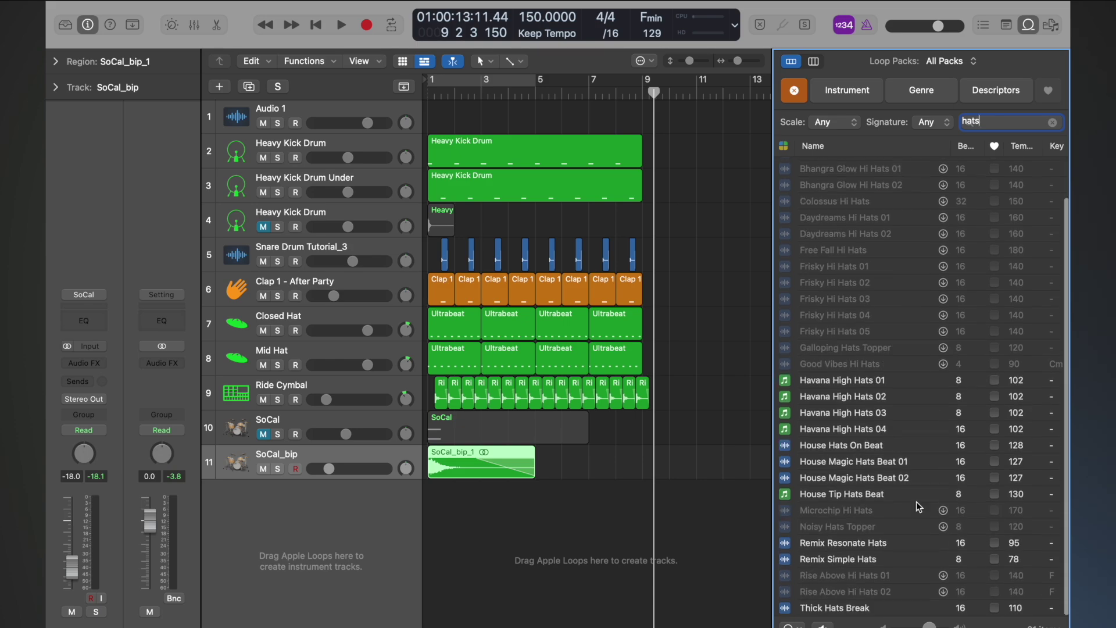
pyautogui.scroll(3, 885, 568)
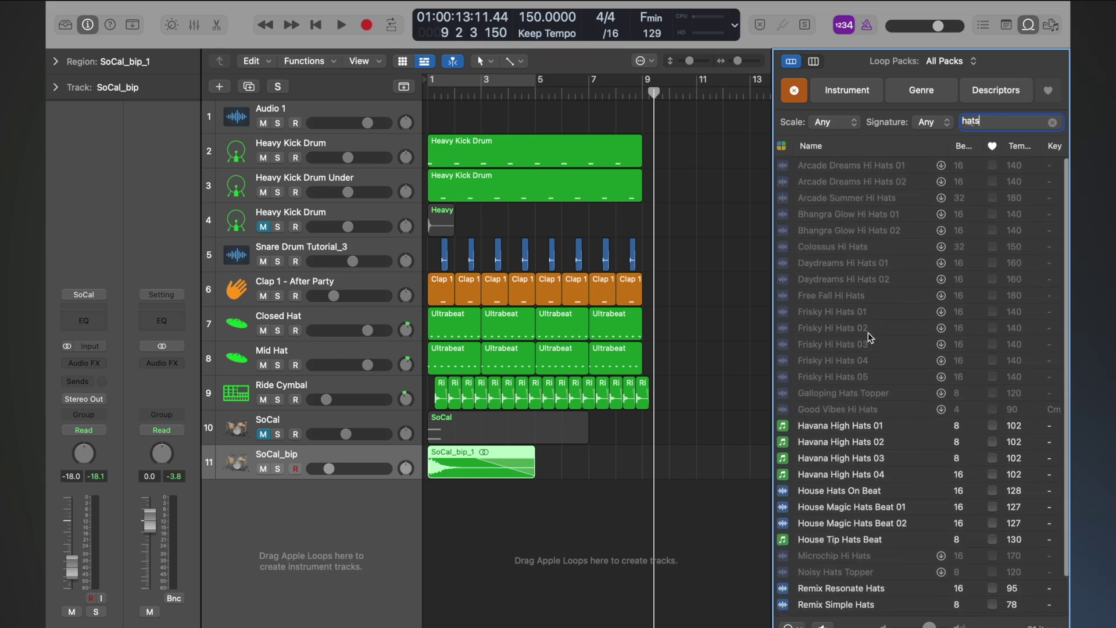
# - Preview the Havana High Hats 02 loop and lower the loop preview volume
pyautogui.click(863, 444)
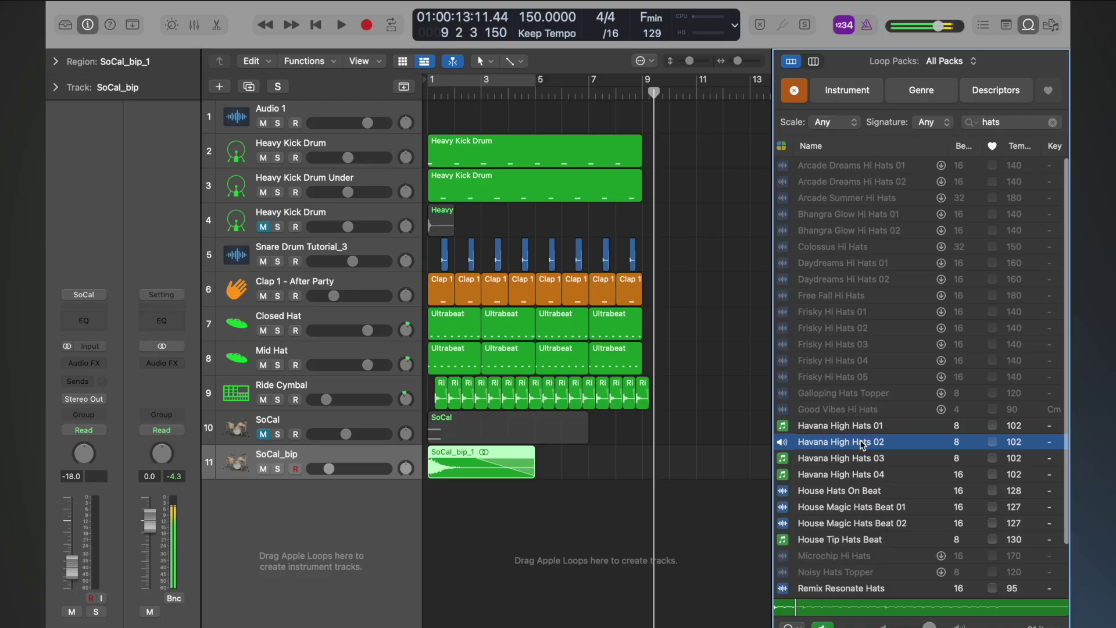
pyautogui.press('XF86AudioLowerVolume')
pyautogui.press('XF86AudioLowerVolume')
pyautogui.press('XF86AudioRaiseVolume')
pyautogui.press('XF86AudioRaiseVolume')
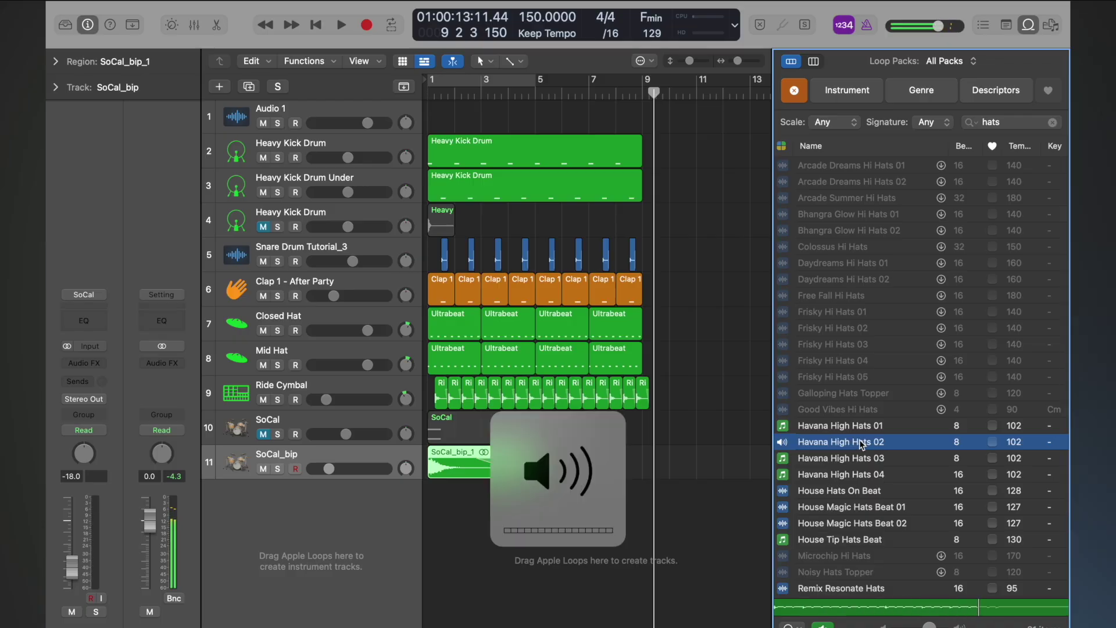
pyautogui.moveTo(929, 625); pyautogui.dragTo(906, 624)
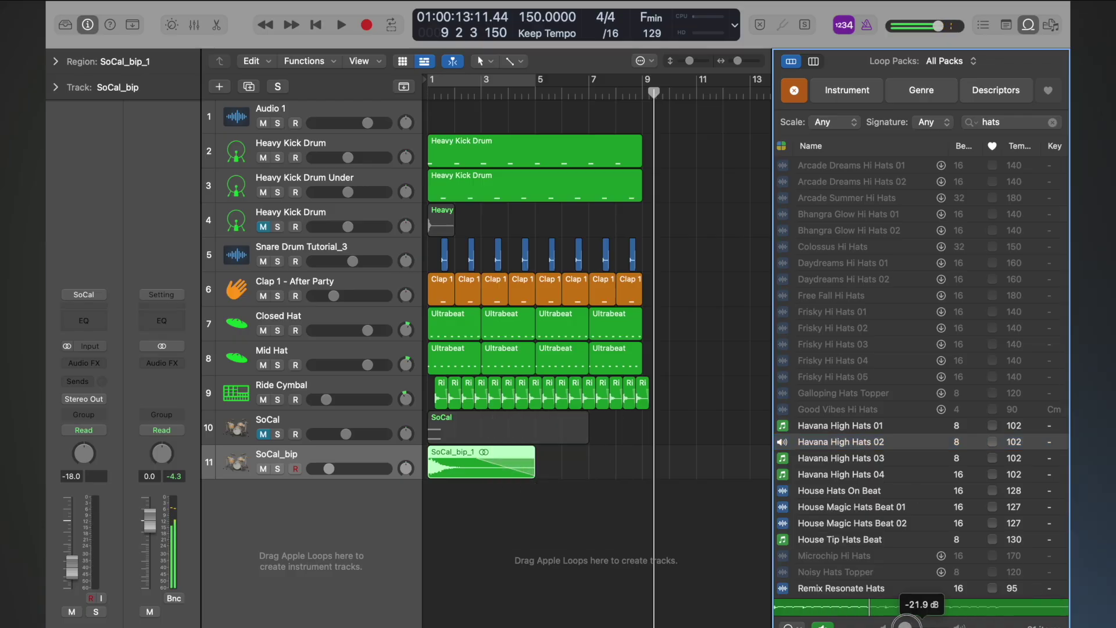
# - Preview Havana High Hats 04, House Hats On Beat and House Magic Hats Beat 02, ending with the playback stopped
pyautogui.click(893, 481)
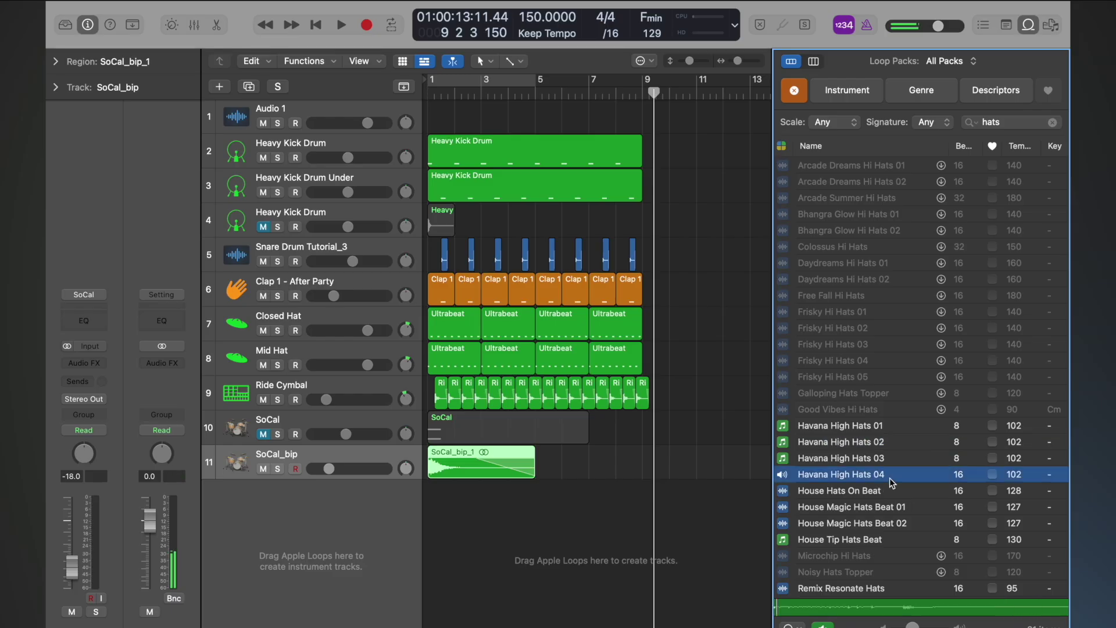
pyautogui.click(883, 497)
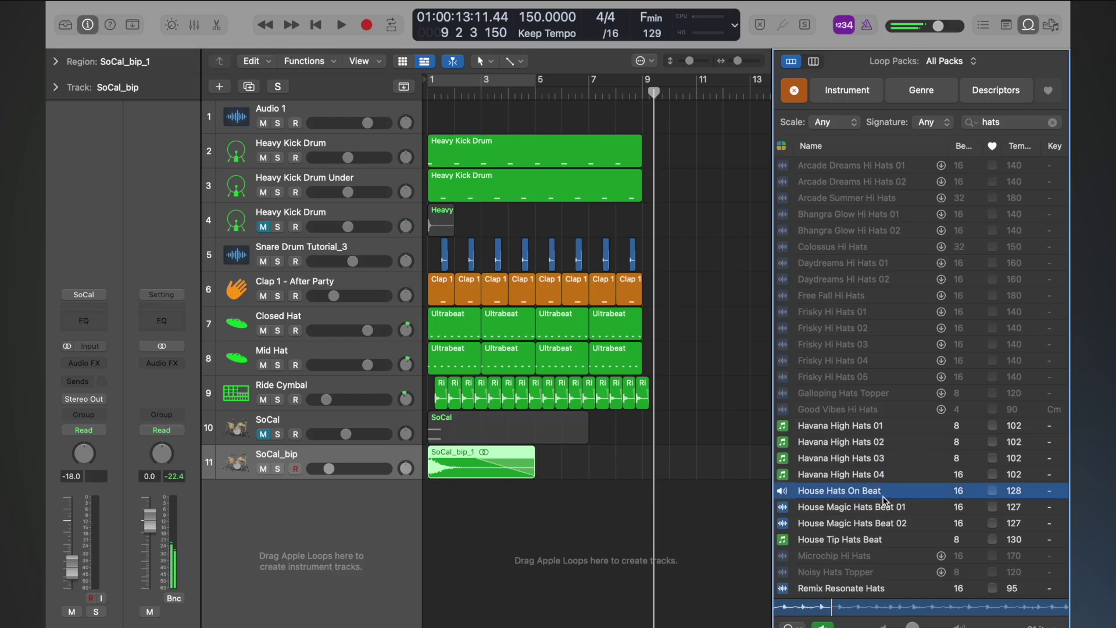
pyautogui.click(883, 526)
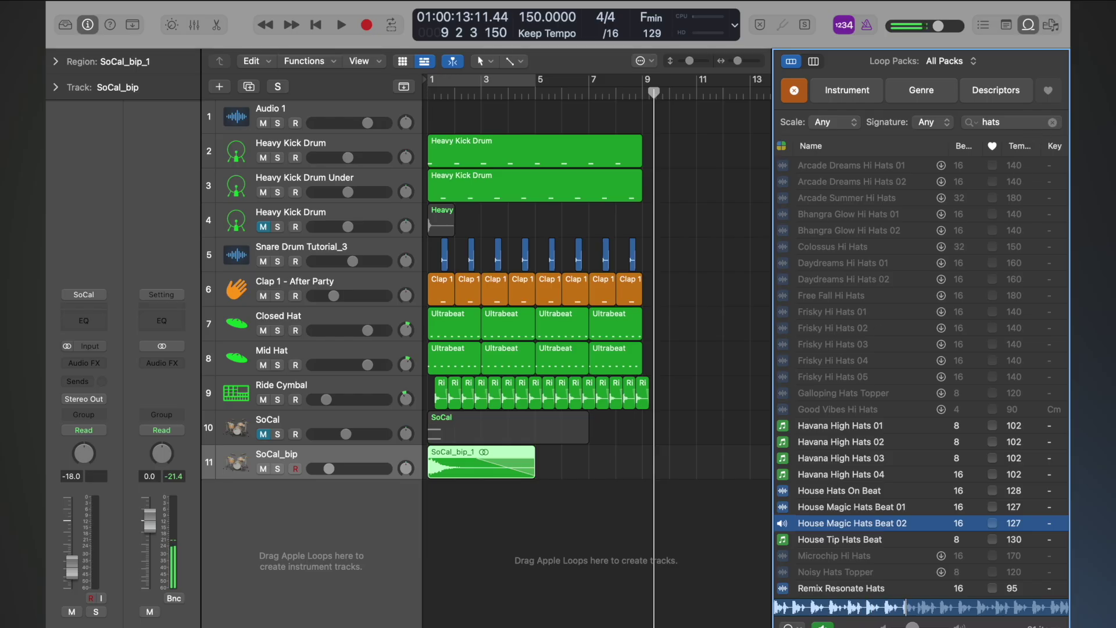
pyautogui.click(826, 626)
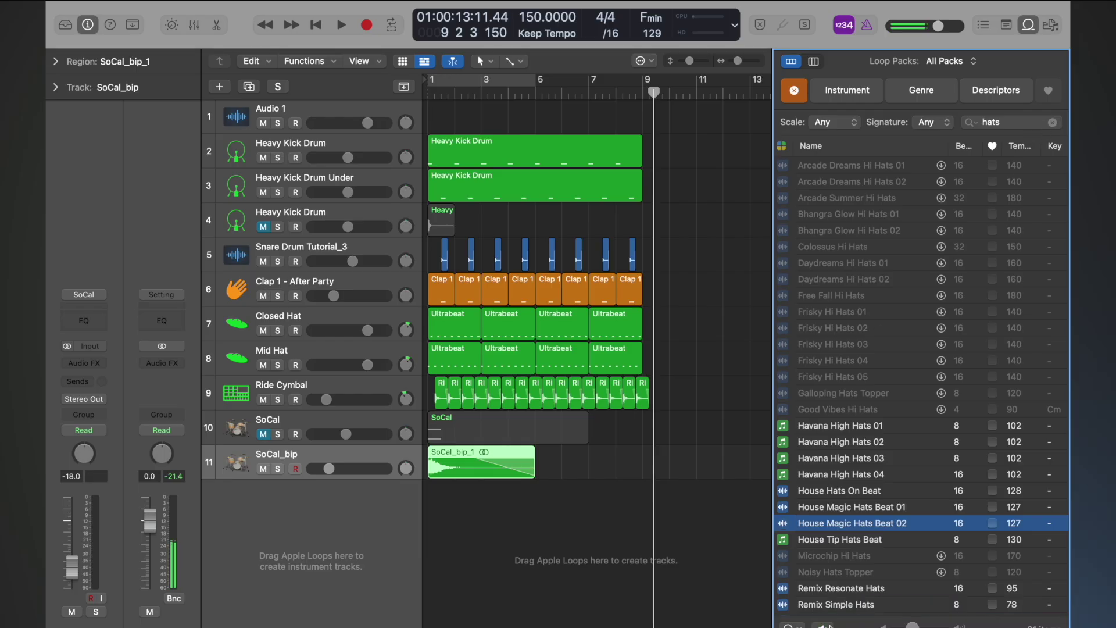
# - Replace the loop search with "topper" and browse the matching loops
pyautogui.click(1053, 123)
pyautogui.write('topp')
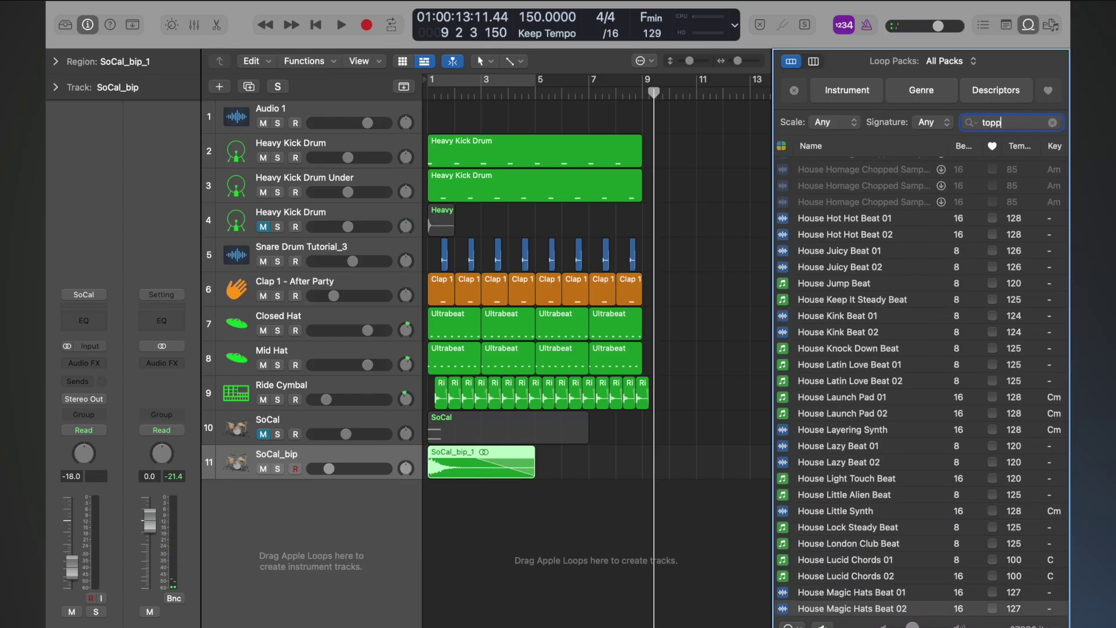
pyautogui.write('er')
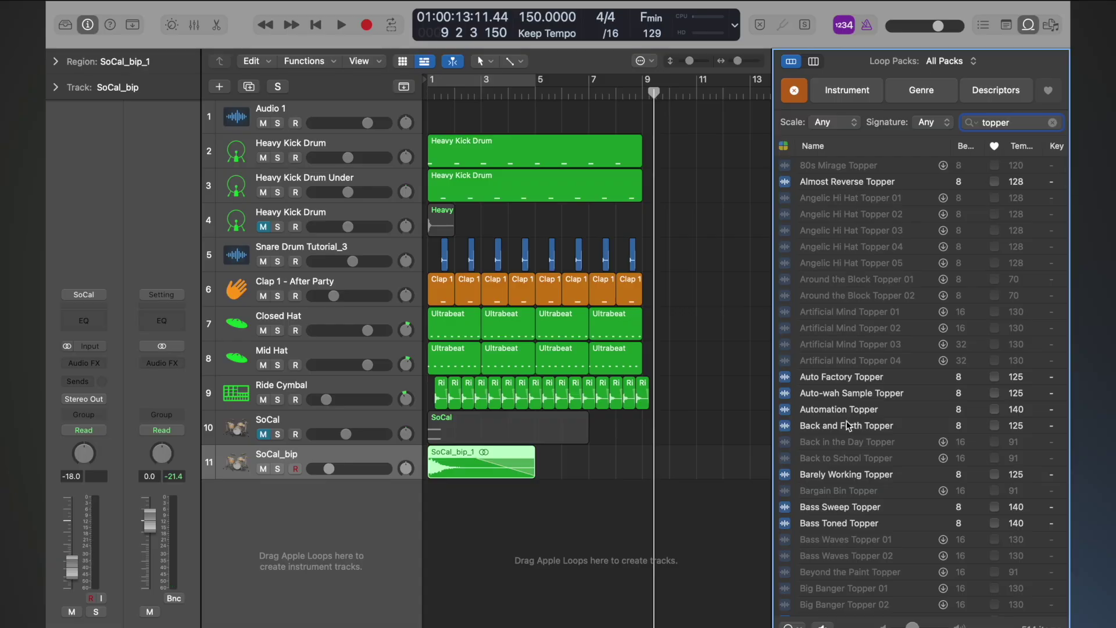
pyautogui.scroll(-2, 849, 415)
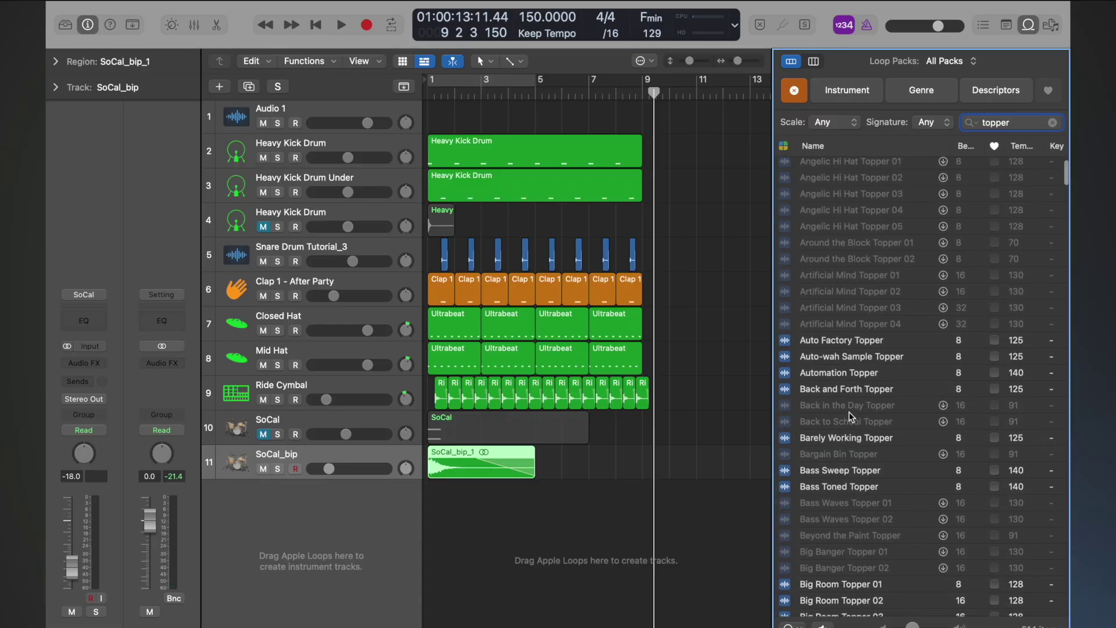
# - Preview several topper loops, including Big Room Topper 01 and Big Room Topper 02, ending with the playback stopped
pyautogui.click(863, 472)
pyautogui.click(867, 439)
pyautogui.scroll(-15, 866, 442)
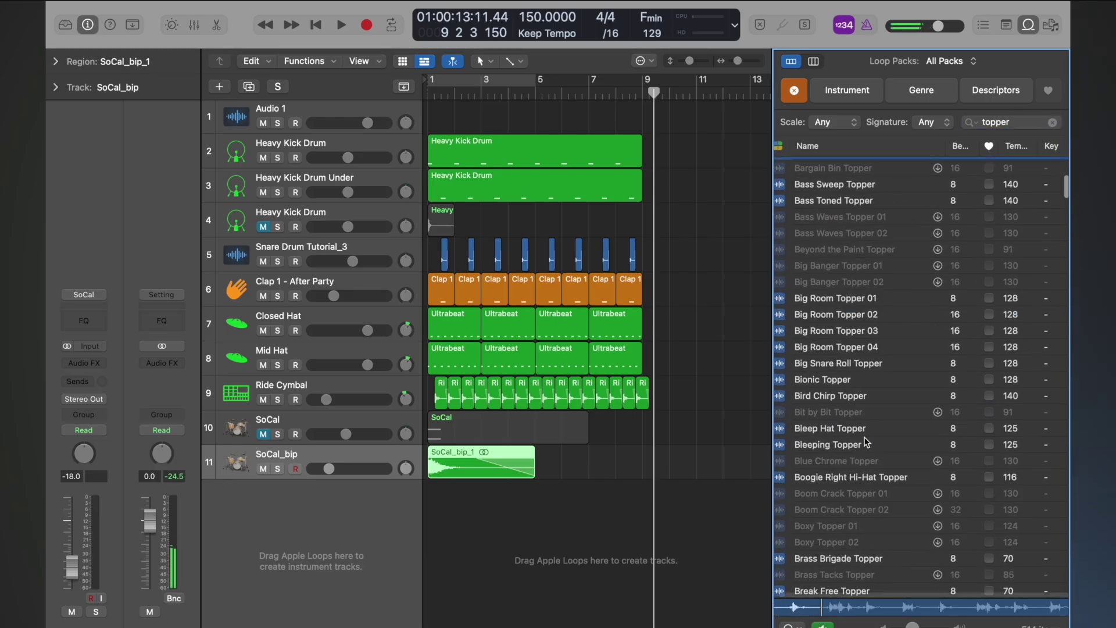
pyautogui.click(840, 290)
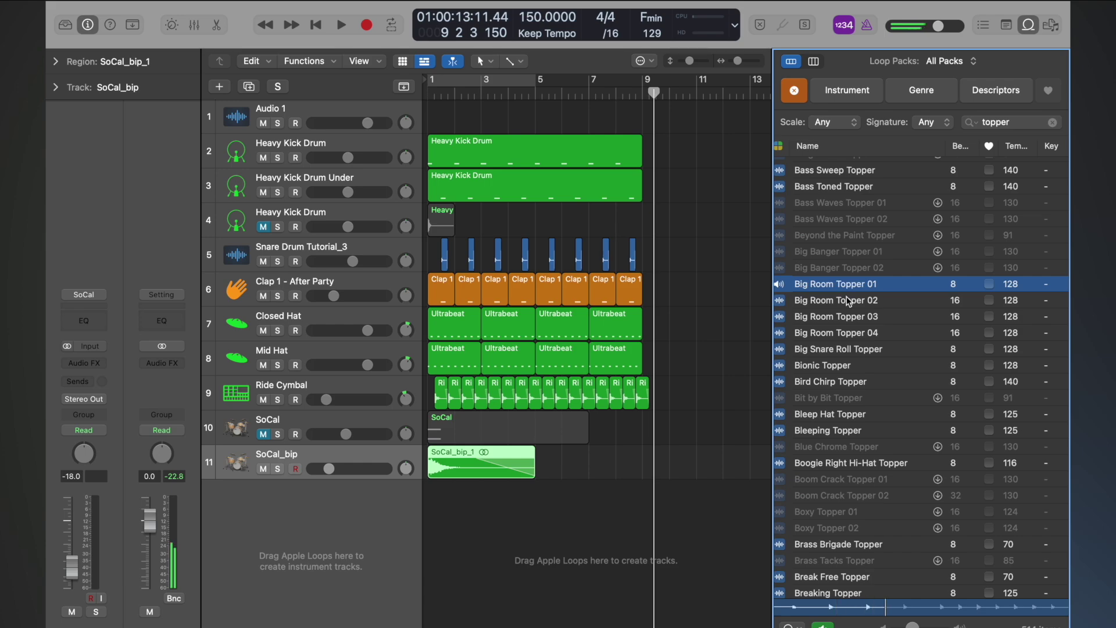
pyautogui.click(850, 296)
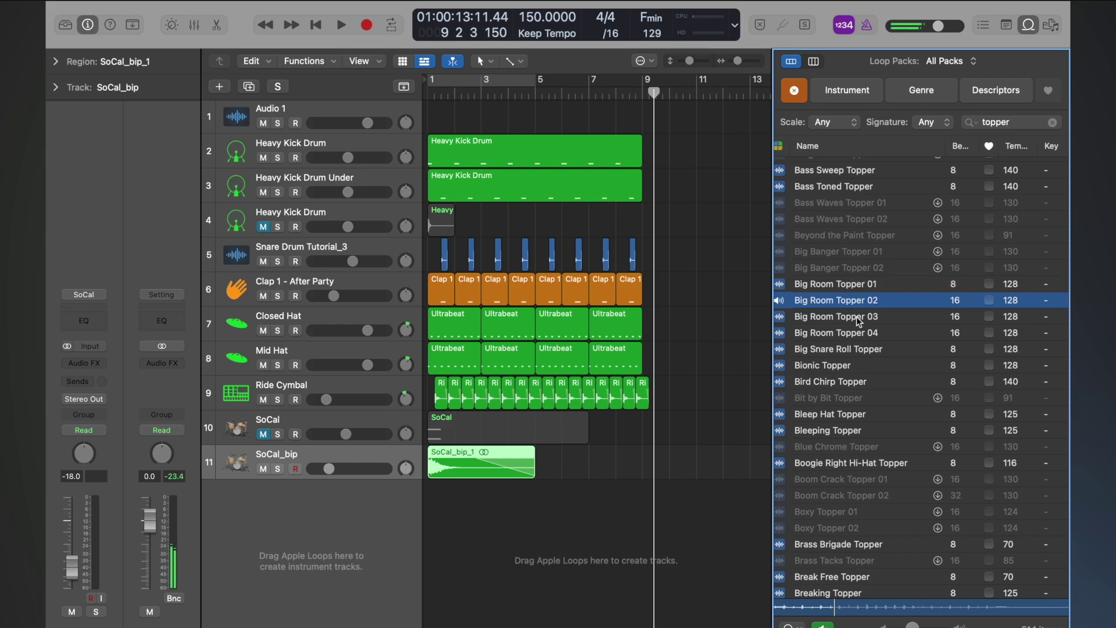
pyautogui.click(860, 302)
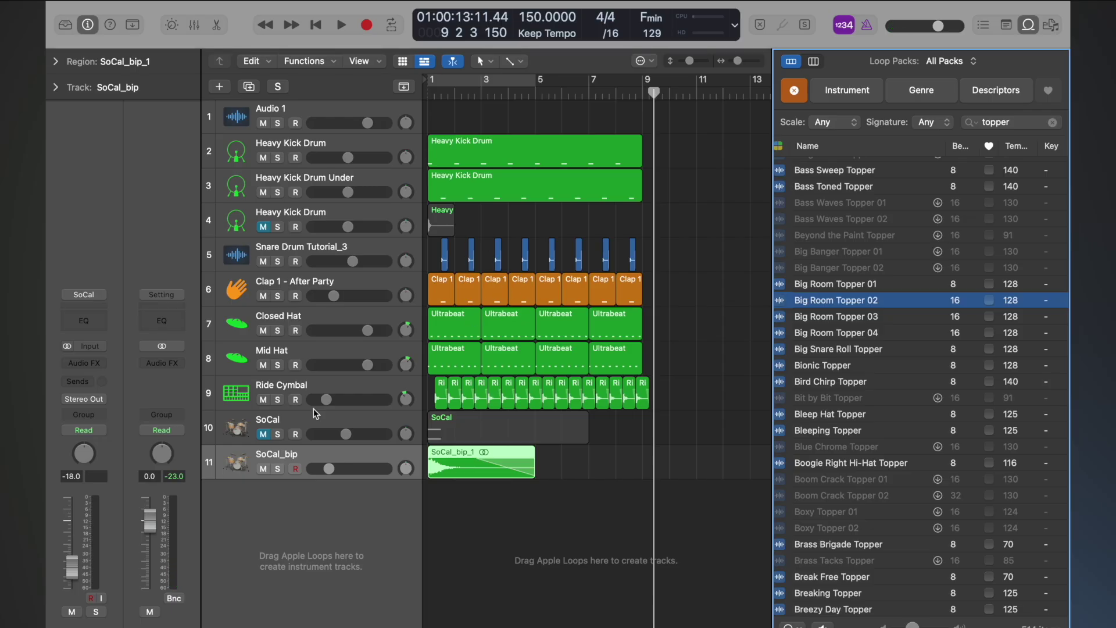
pyautogui.click(319, 463)
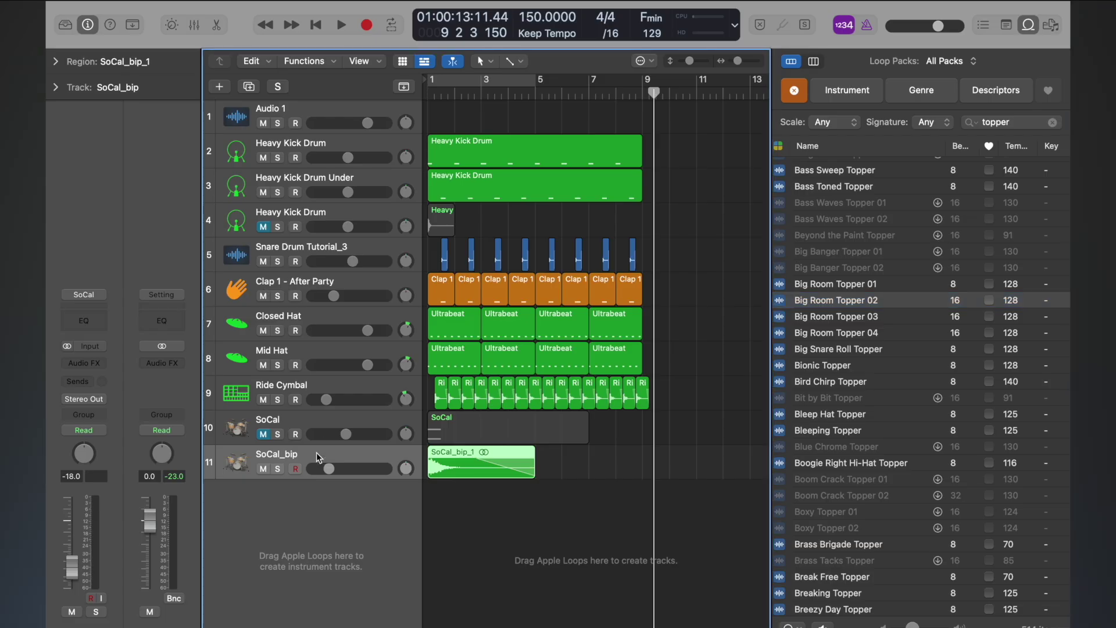
pyautogui.click(218, 87)
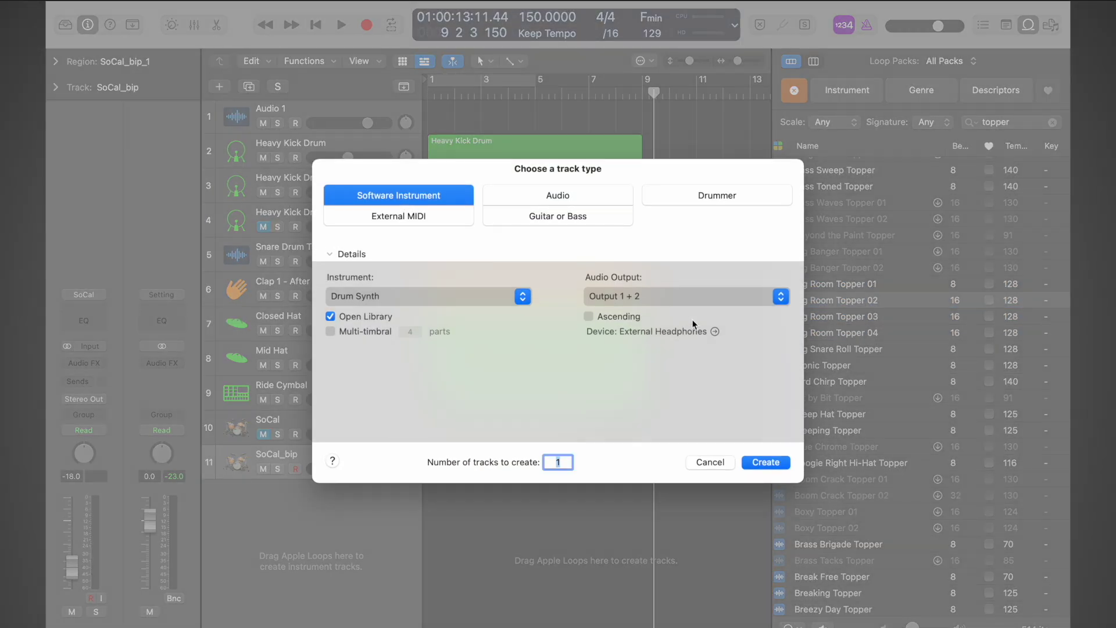
pyautogui.click(711, 462)
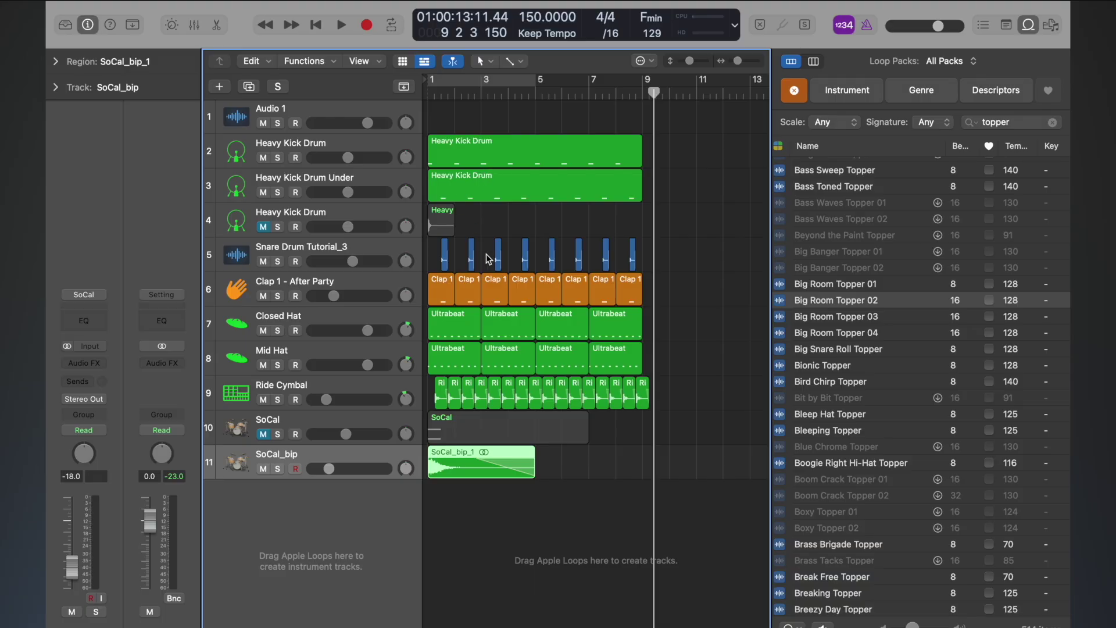
# - Create one Drummer track in the Rock genre below the SoCal_bip track
pyautogui.press('alt+super+n')
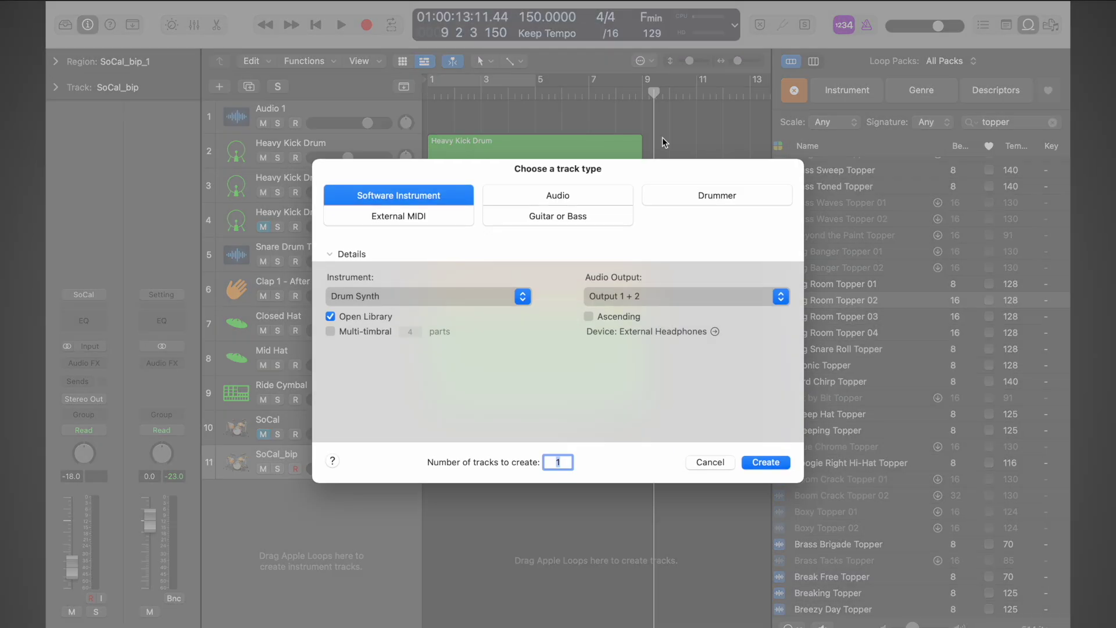
pyautogui.click(685, 198)
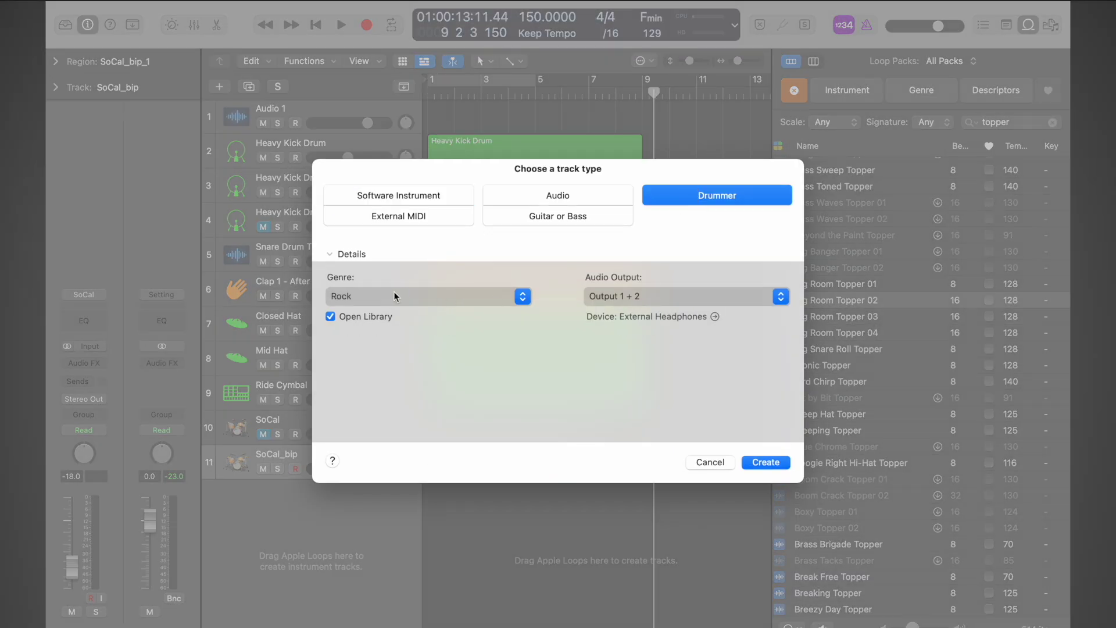
pyautogui.click(754, 463)
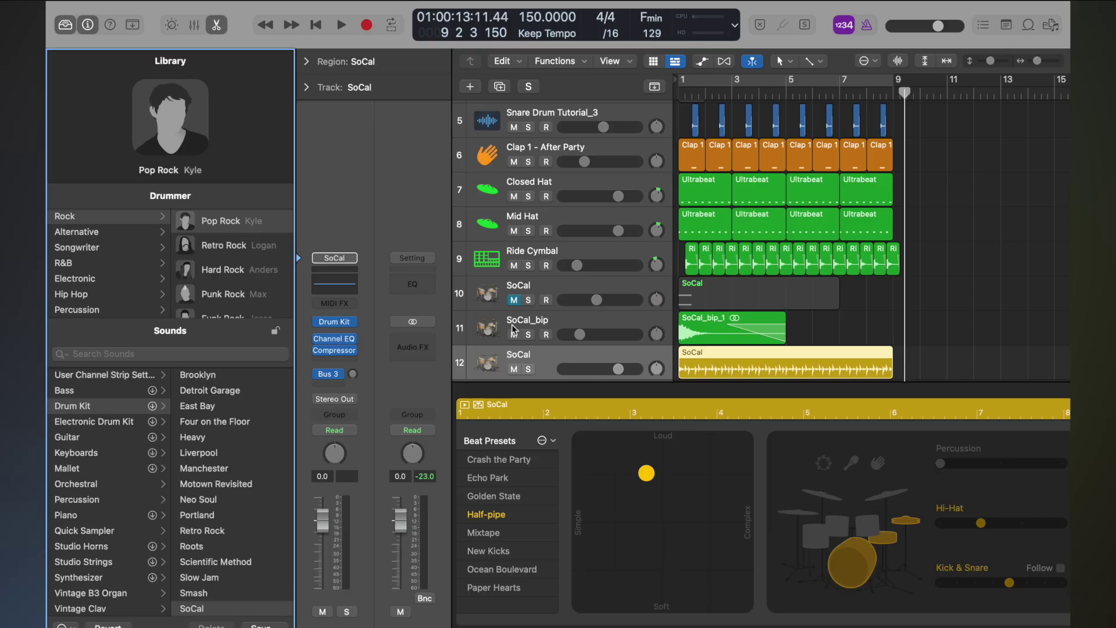
# - Mute the SoCal_bip, Ride Cymbal, Mid Hat and Closed Hat tracks
pyautogui.click(514, 334)
pyautogui.click(514, 266)
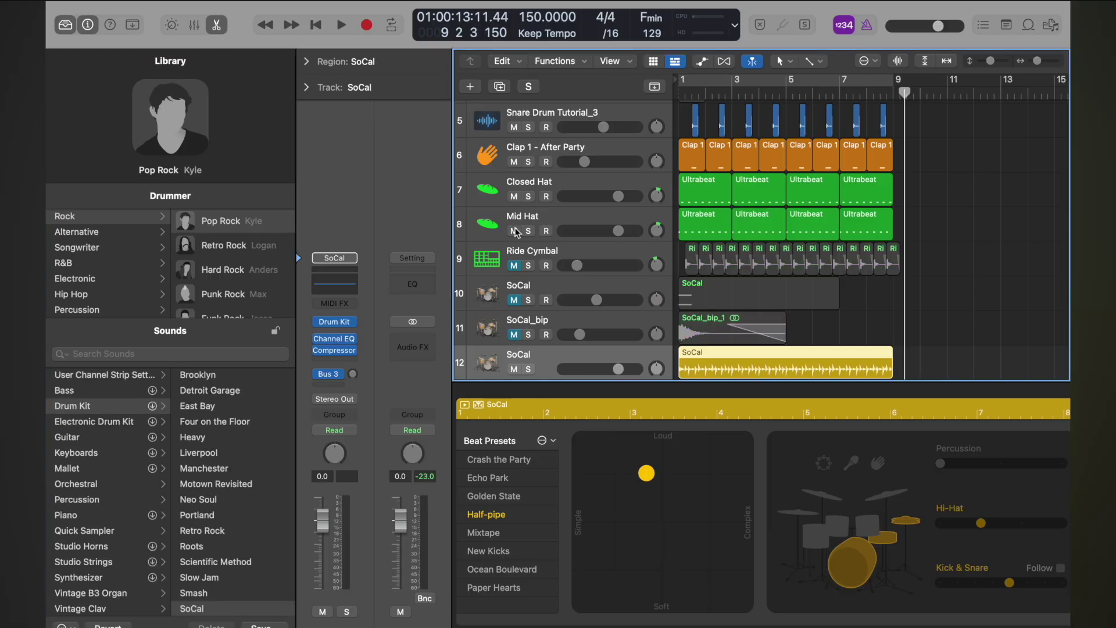
pyautogui.click(514, 231)
pyautogui.click(515, 197)
# - Reduce the Drummer's kit to the hi-hat alone by switching off the kick and snare
pyautogui.hscroll(3, 797, 465)
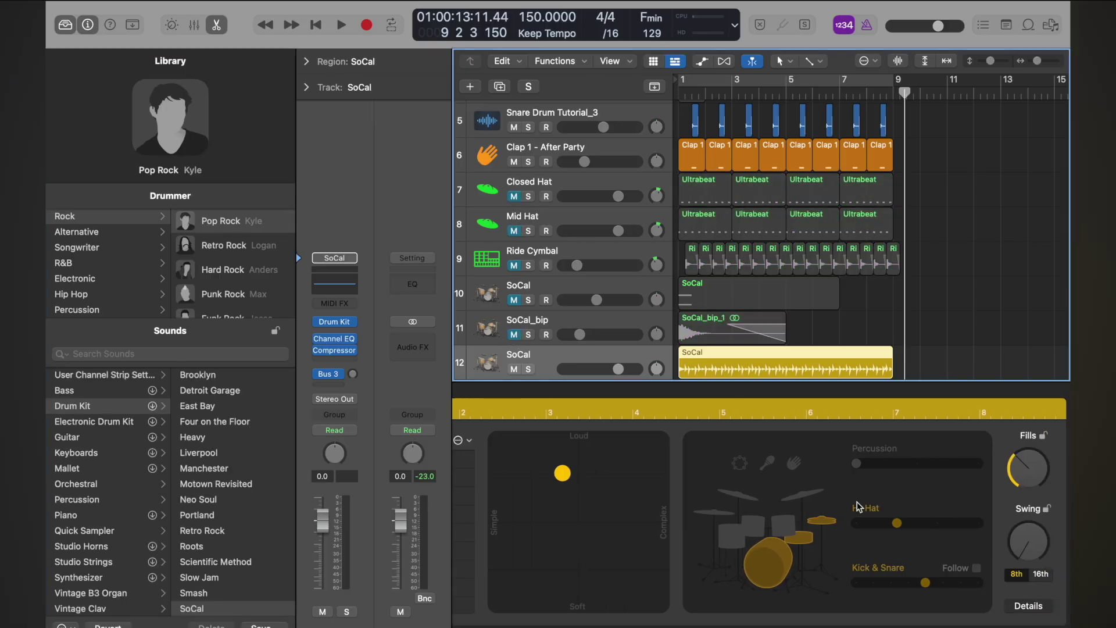
pyautogui.click(727, 514)
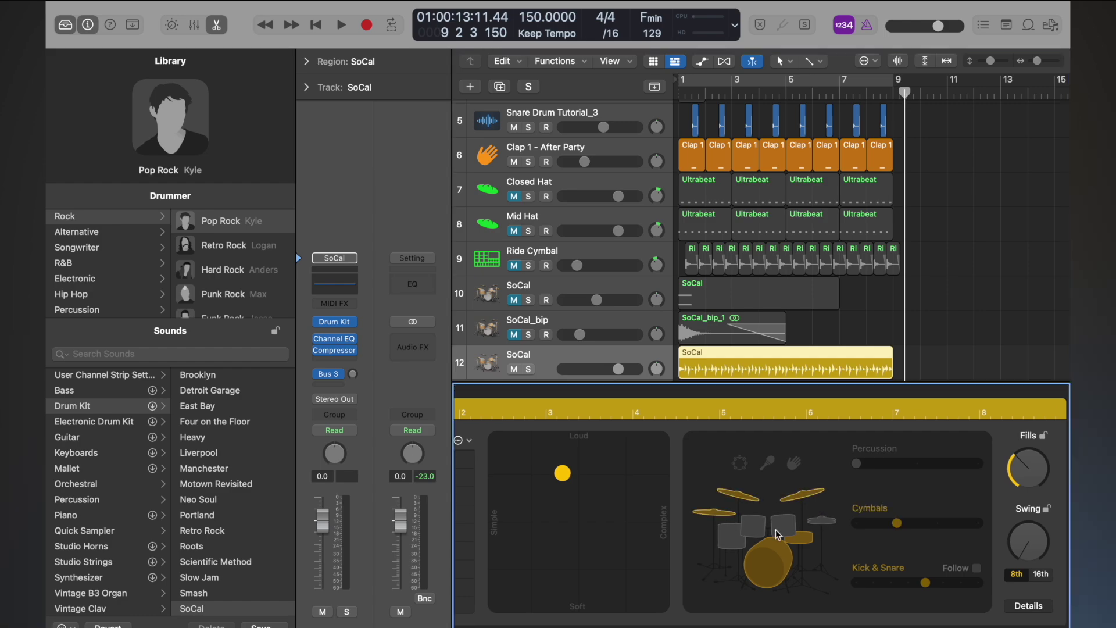
pyautogui.click(822, 521)
pyautogui.click(774, 560)
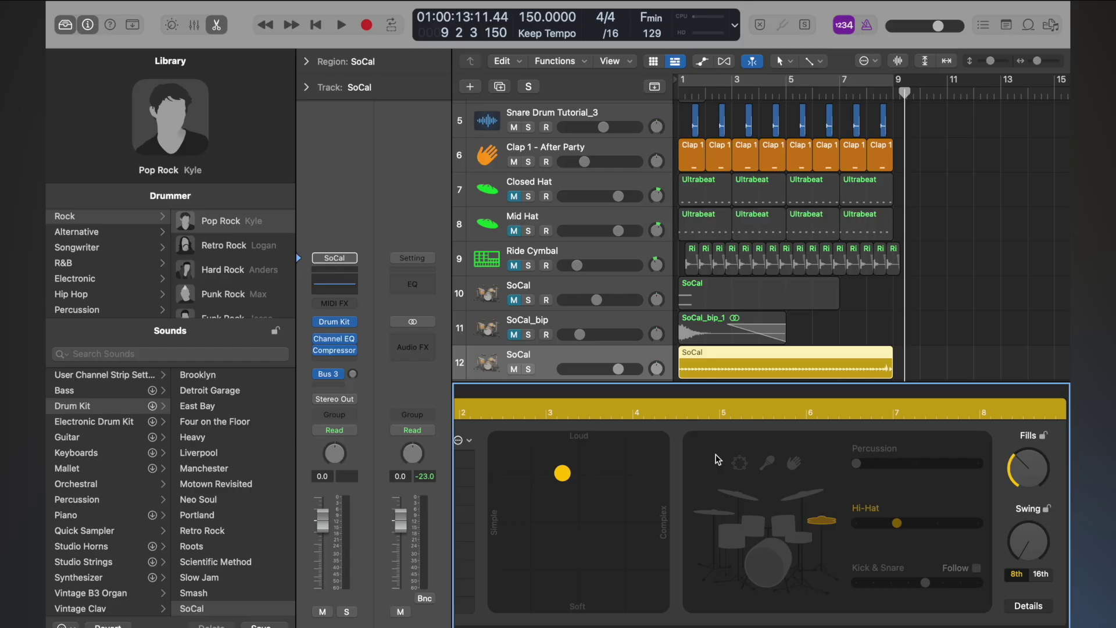
# - Play the beat from the start while trying complex and simple positions of the Drummer's performance puck, and hide the Library
pyautogui.press('Return')
pyautogui.press('space')
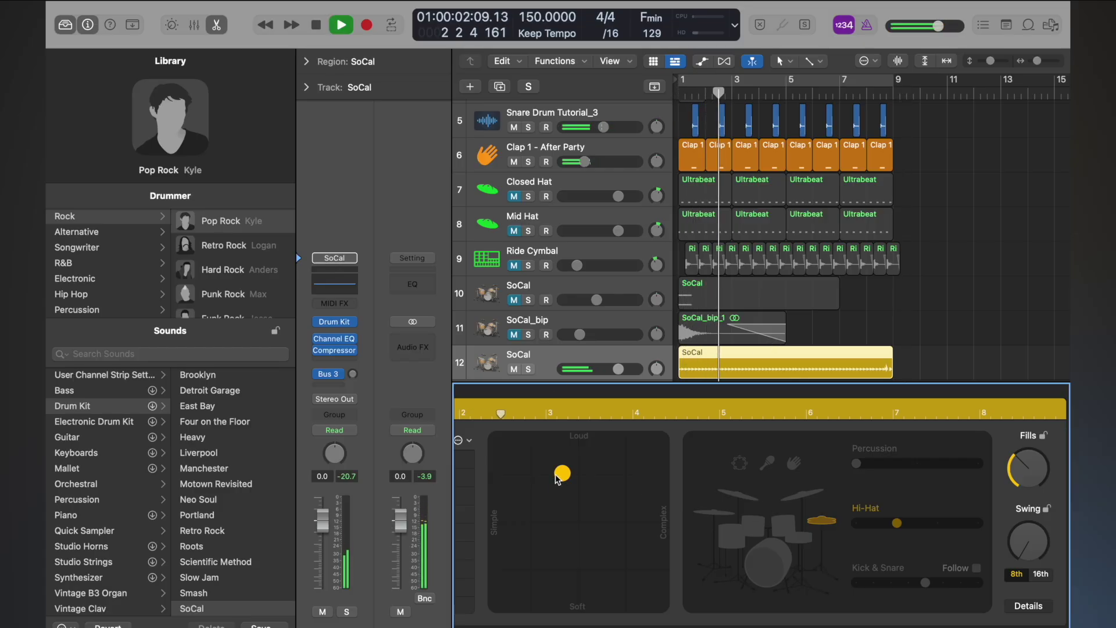
pyautogui.moveTo(561, 474); pyautogui.dragTo(633, 452)
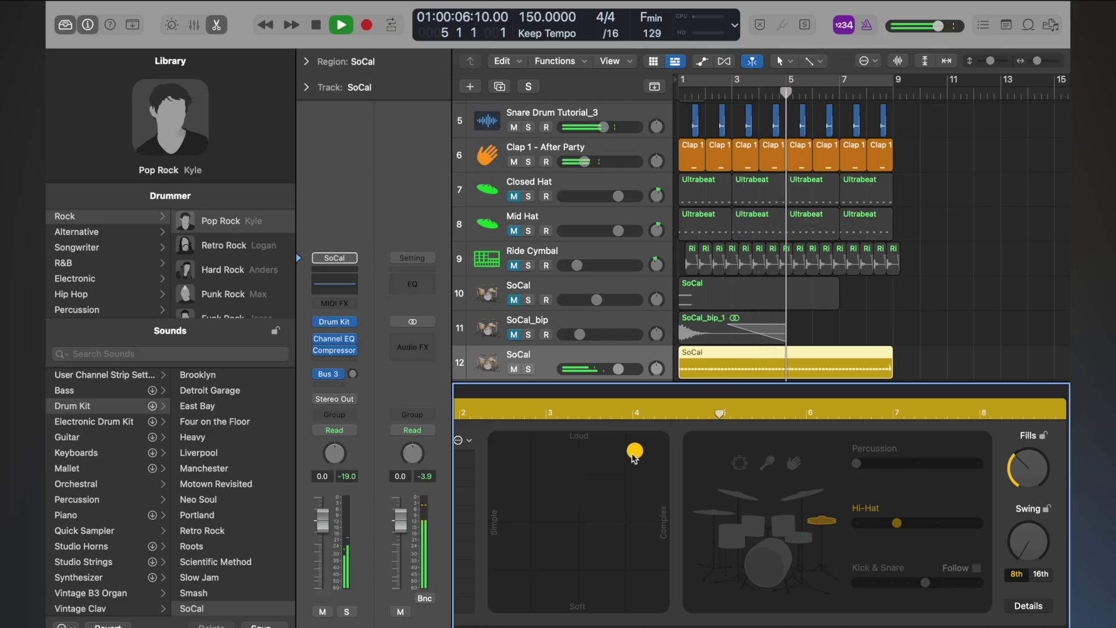
pyautogui.moveTo(639, 457); pyautogui.dragTo(535, 459)
pyautogui.hscroll(-2, 535, 459)
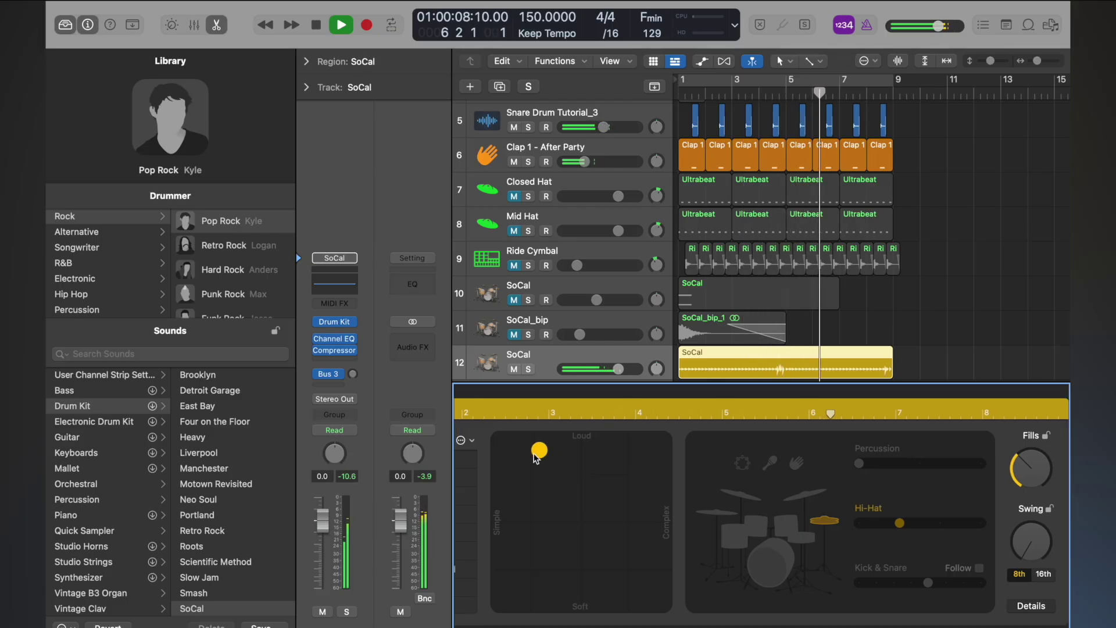
pyautogui.press('y')
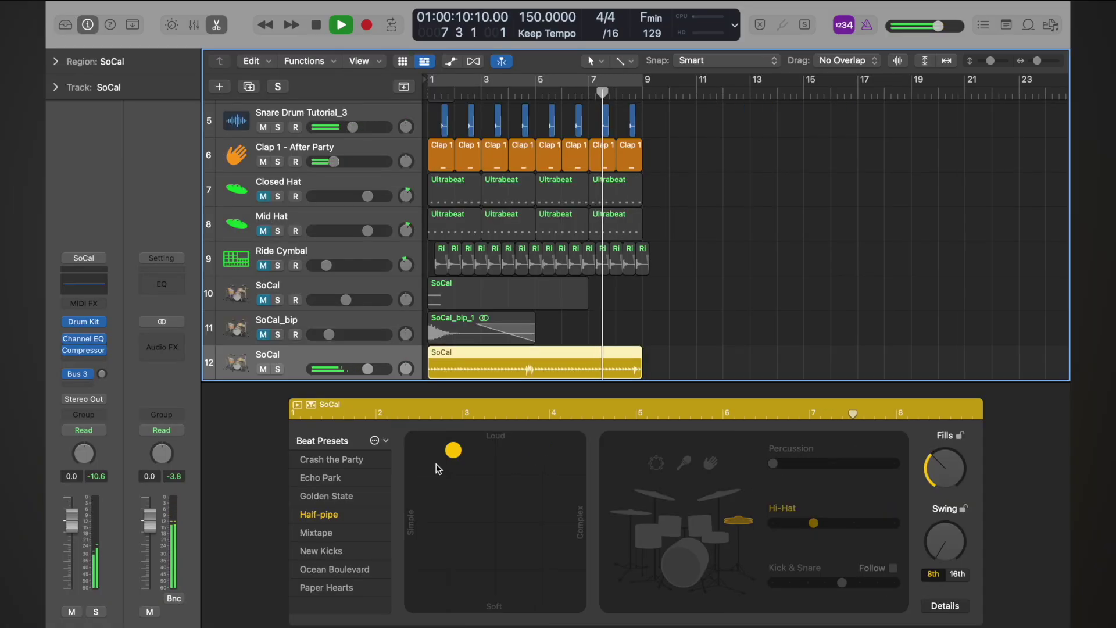
pyautogui.moveTo(453, 451); pyautogui.dragTo(412, 505)
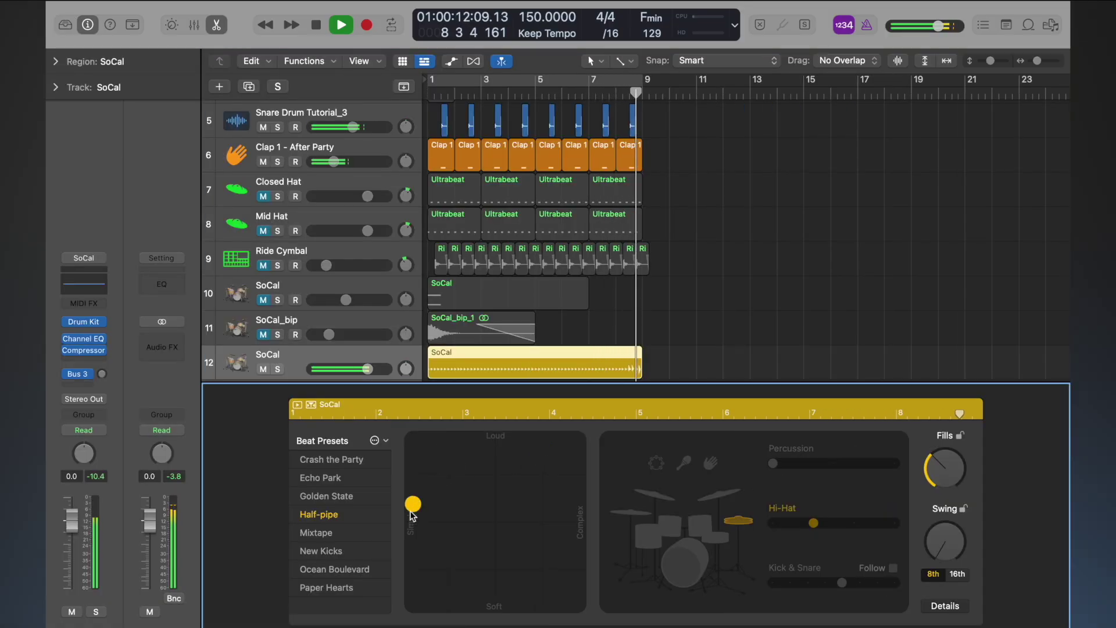
pyautogui.press('space')
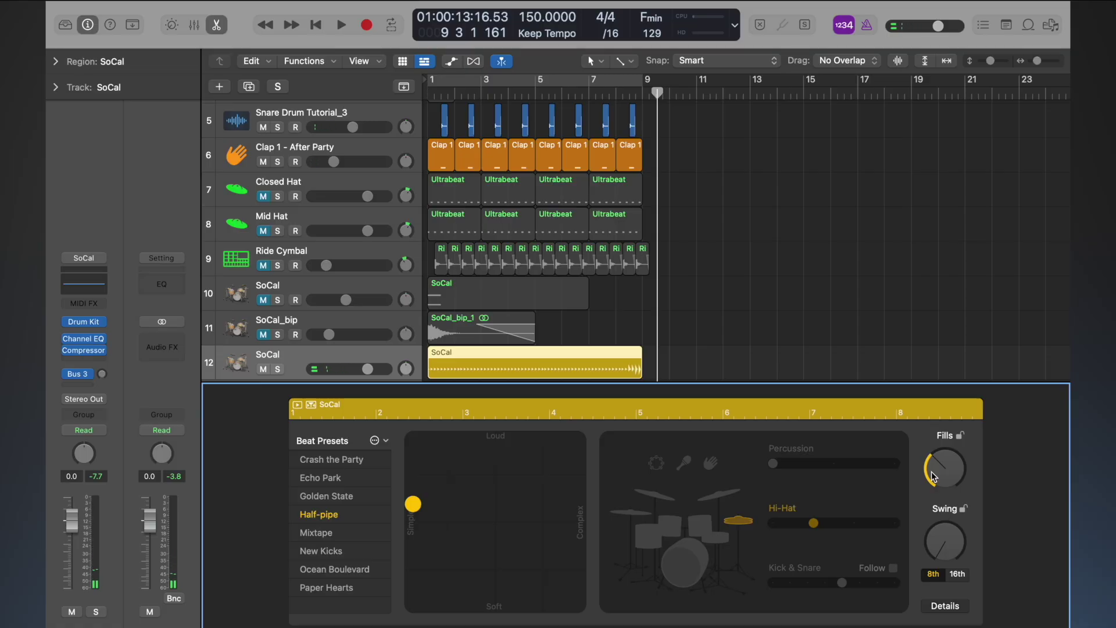
# - Turn the Drummer's fills all the way down and move the performance puck to the loud edge, slightly on the simple side
pyautogui.moveTo(933, 477); pyautogui.dragTo(932, 494)
pyautogui.moveTo(418, 504); pyautogui.dragTo(481, 422)
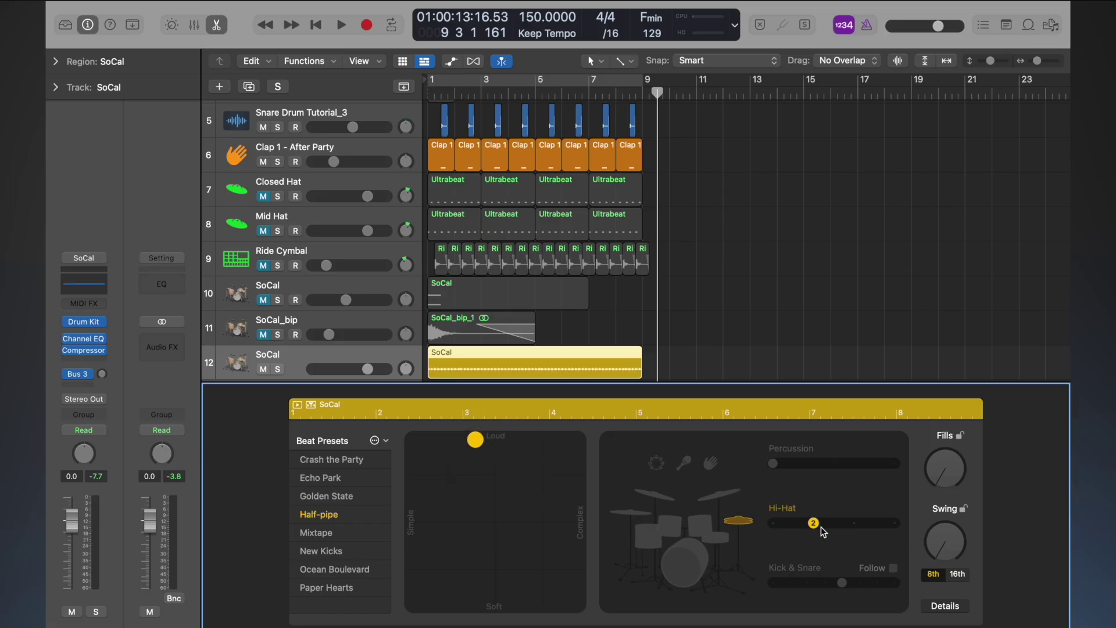
# - Set the Drummer's Hi-Hat pattern to variation 3 and audition it with the beat from the start
pyautogui.moveTo(813, 522); pyautogui.dragTo(855, 523)
pyautogui.press('Return')
pyautogui.press('space')
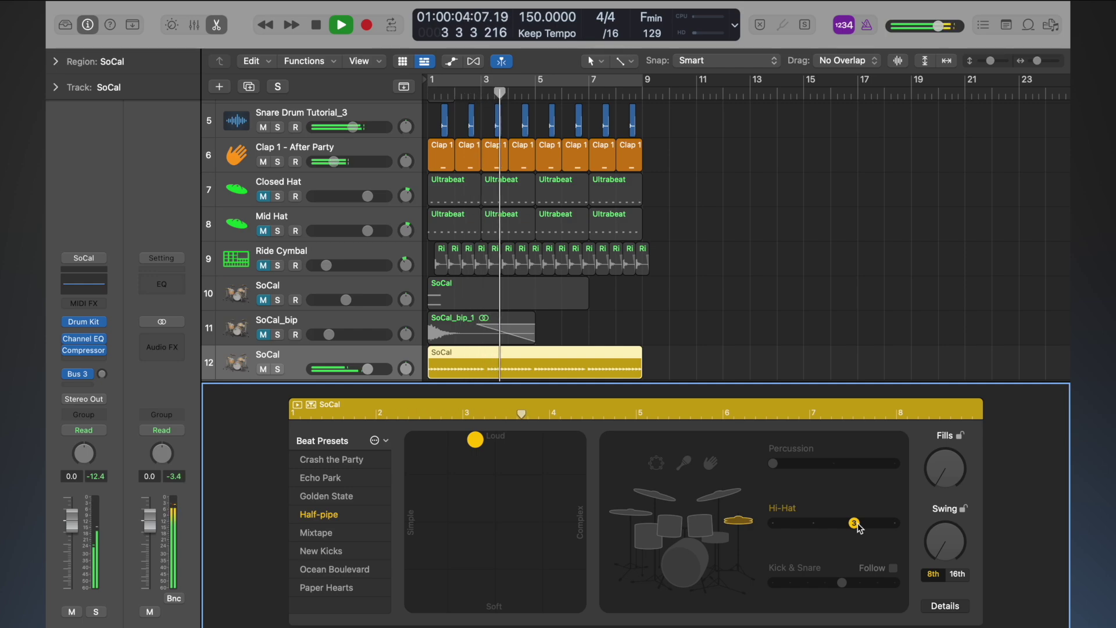
pyautogui.press('space')
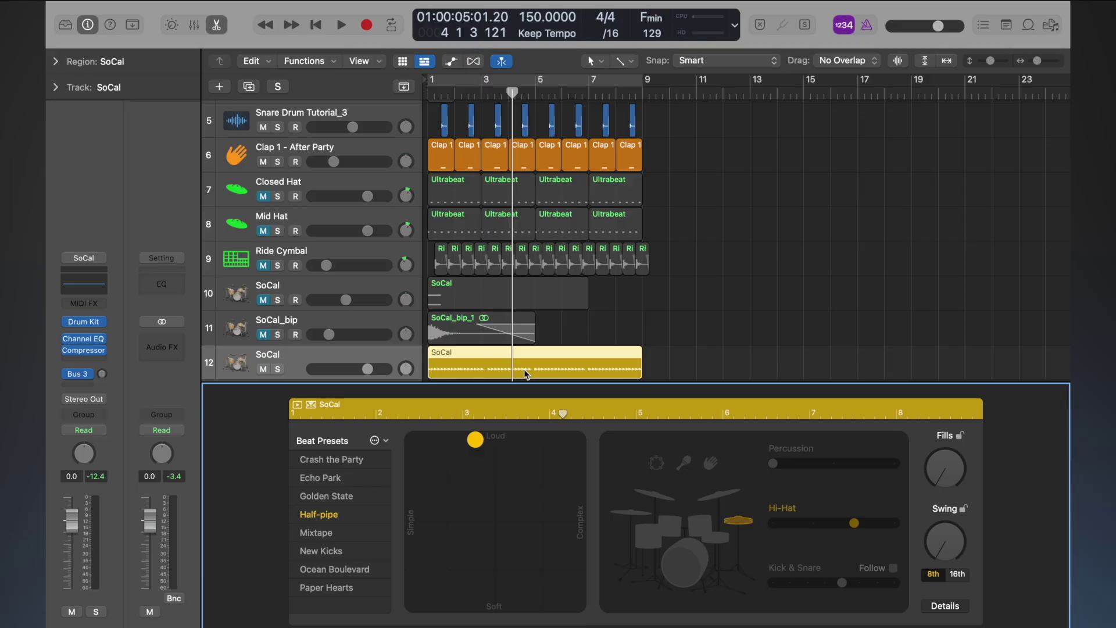
# - Copy the Drummer region as MIDI onto the SoCal instrument track at bar 9, and audition it there with that track soloed
pyautogui.moveTo(512, 369); pyautogui.dragTo(709, 294)
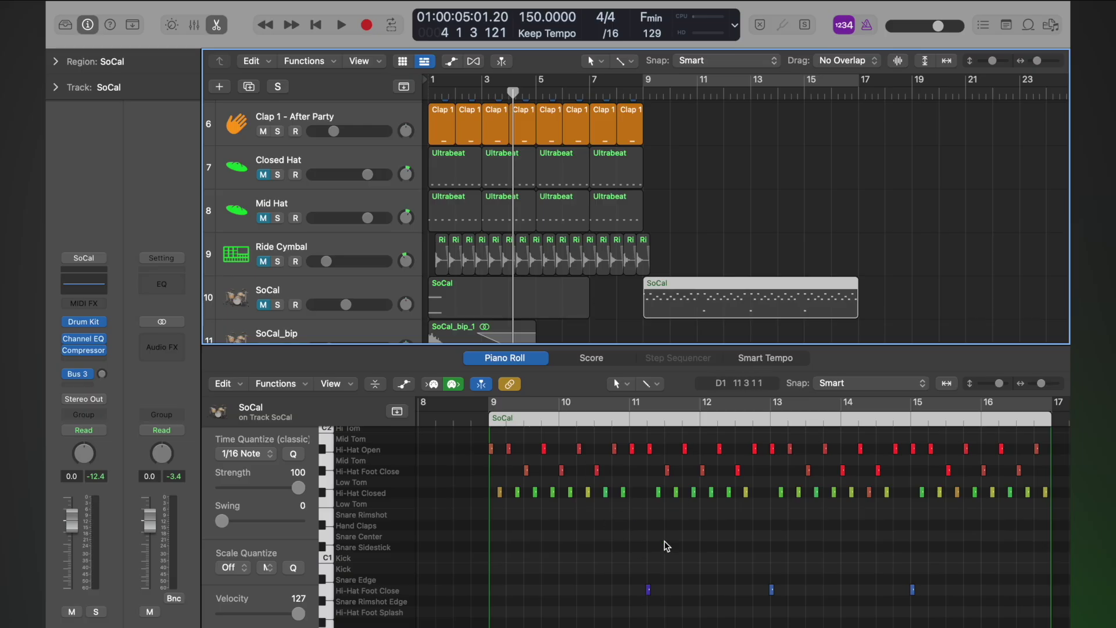
pyautogui.click(279, 305)
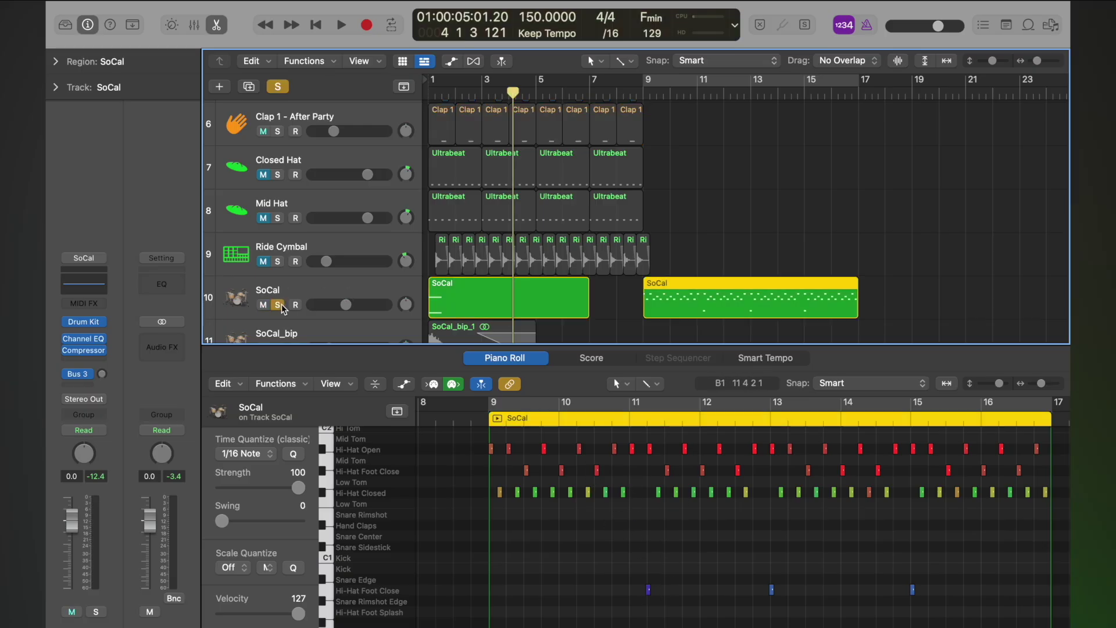
pyautogui.click(644, 94)
pyautogui.scroll(-2, 647, 96)
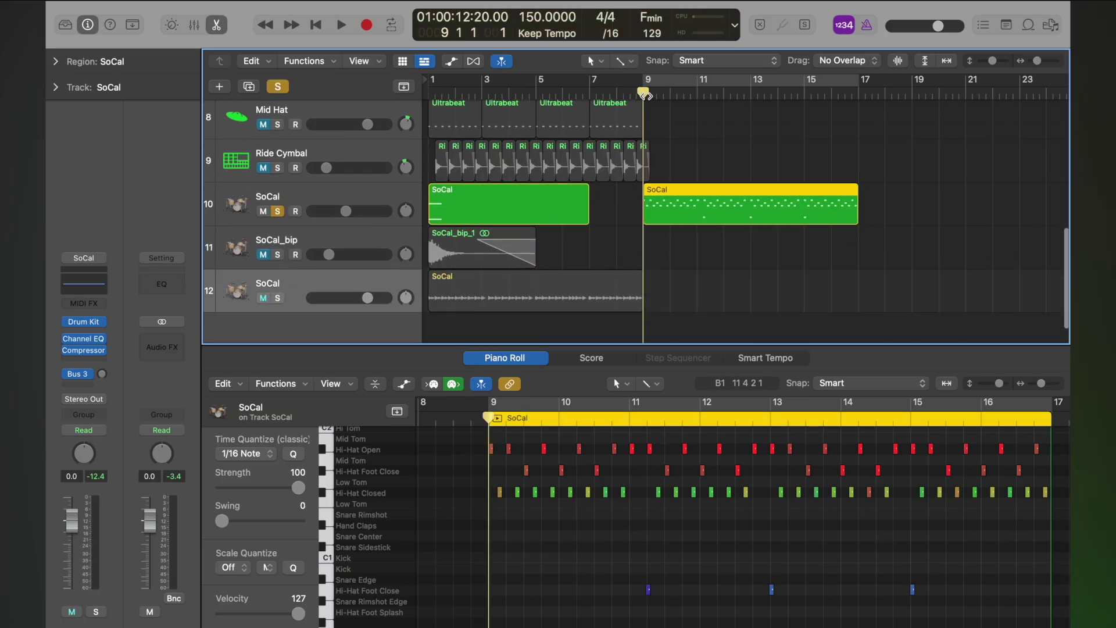
pyautogui.scroll(-1, 647, 95)
pyautogui.press('space')
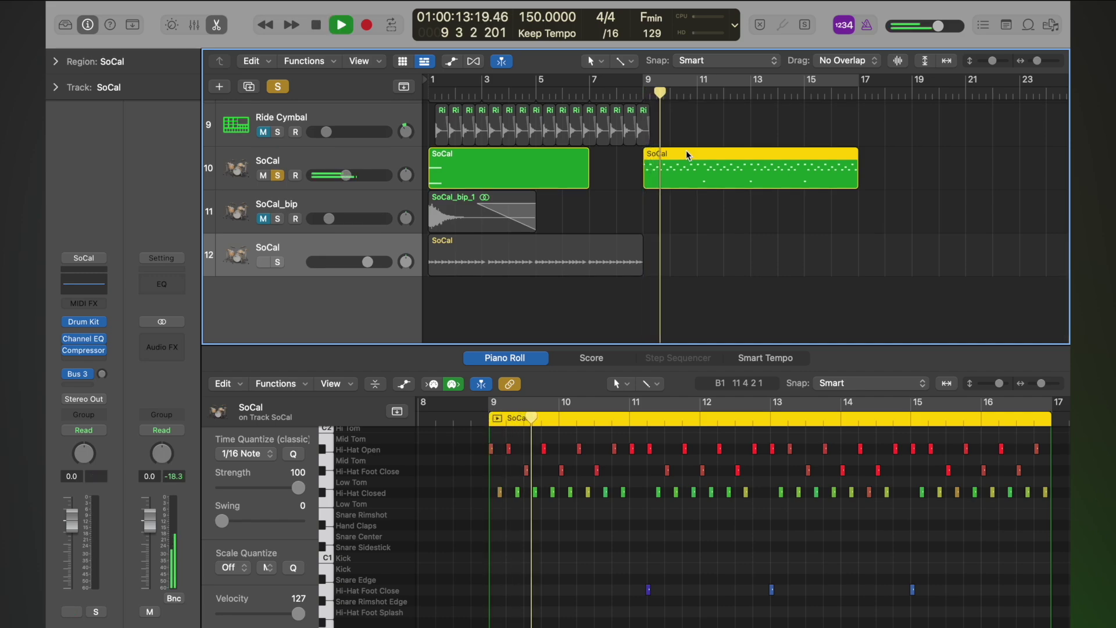
pyautogui.press('space')
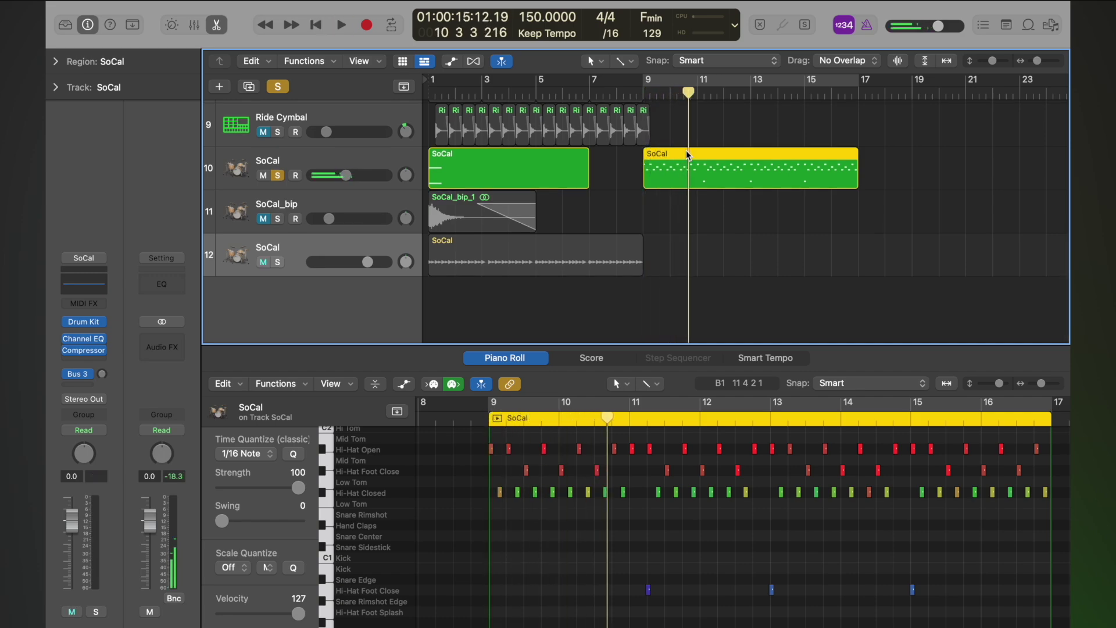